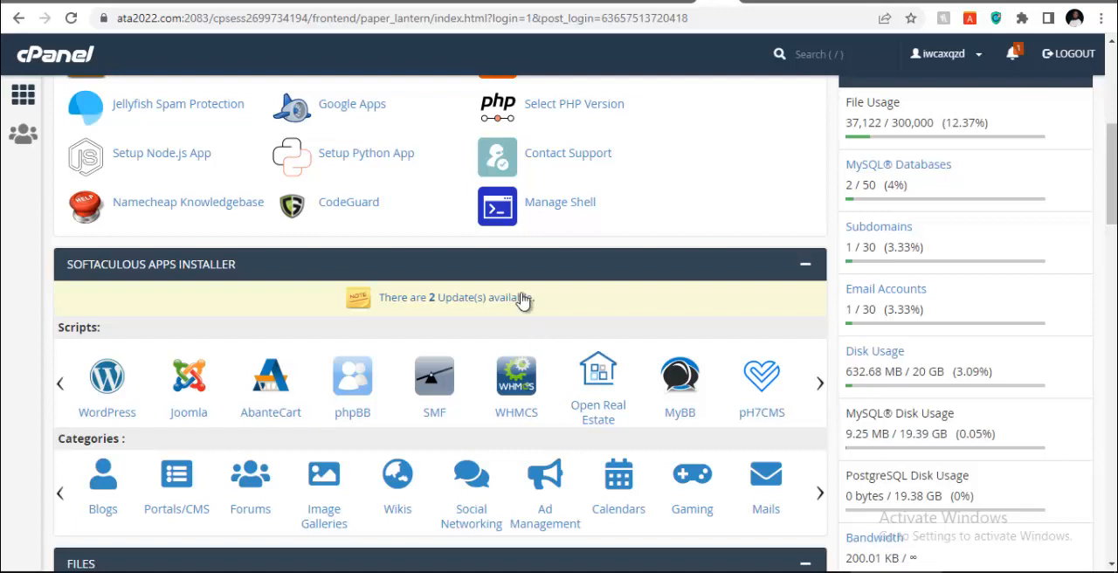
scroll(519, 318, "down", 1)
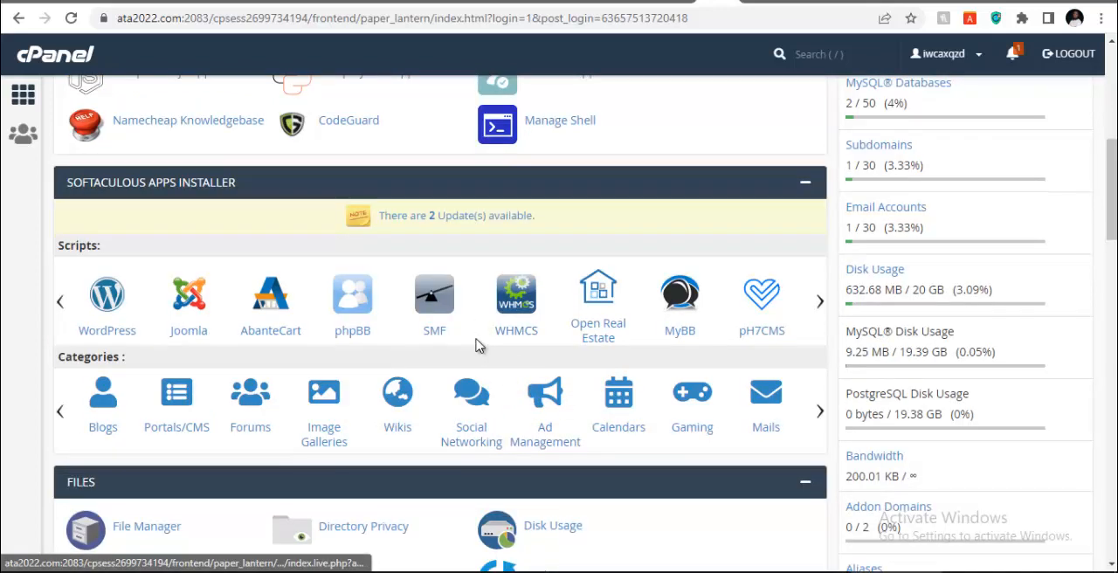
scroll(493, 298, "up", 5)
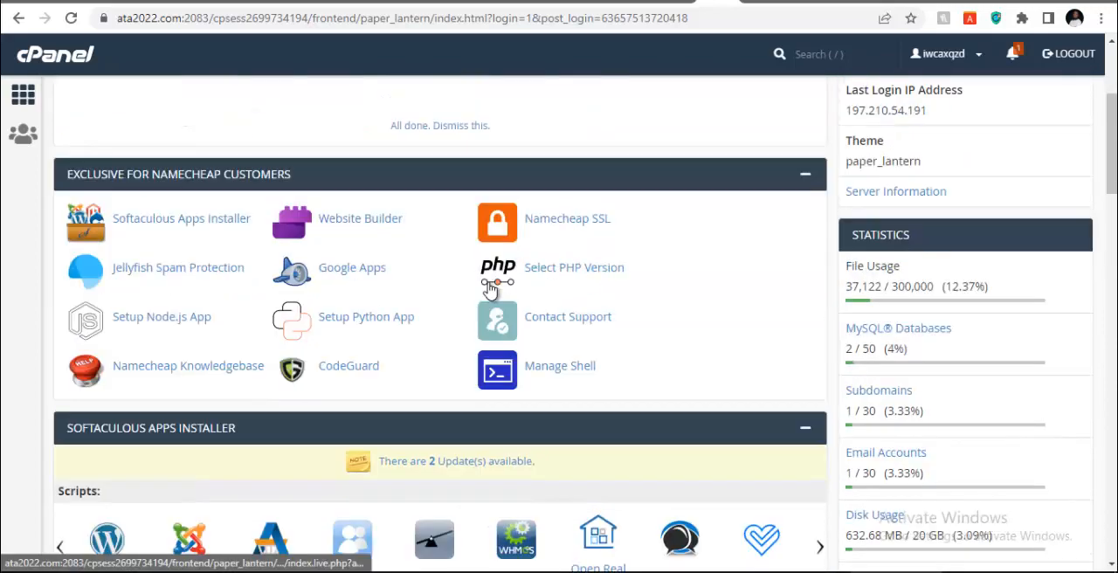
scroll(491, 290, "down", 3)
scroll(491, 290, "down", 4)
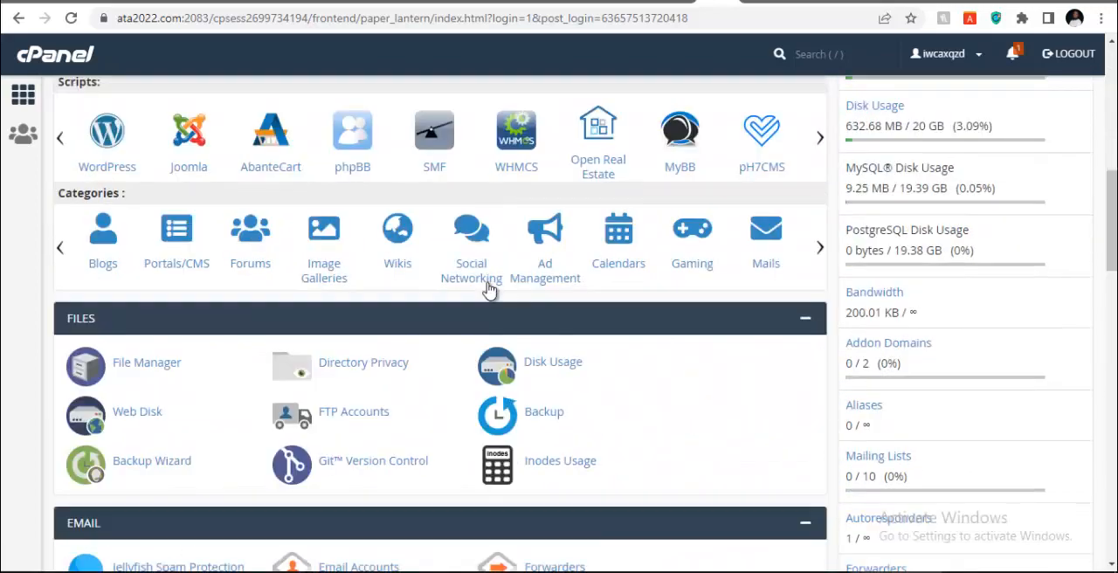
scroll(638, 283, "up", 8)
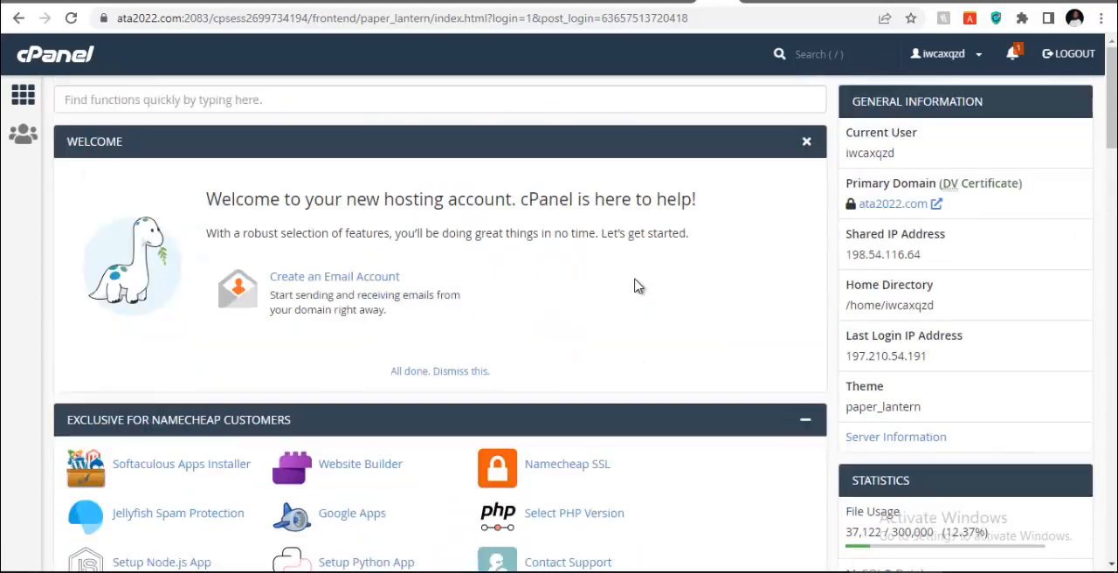
Switch to an empty Notepad document, write the line "How to create an ecommerce", and move the window clear of the cPanel welcome content
mouse_move(664, 572)
left_click(732, 520)
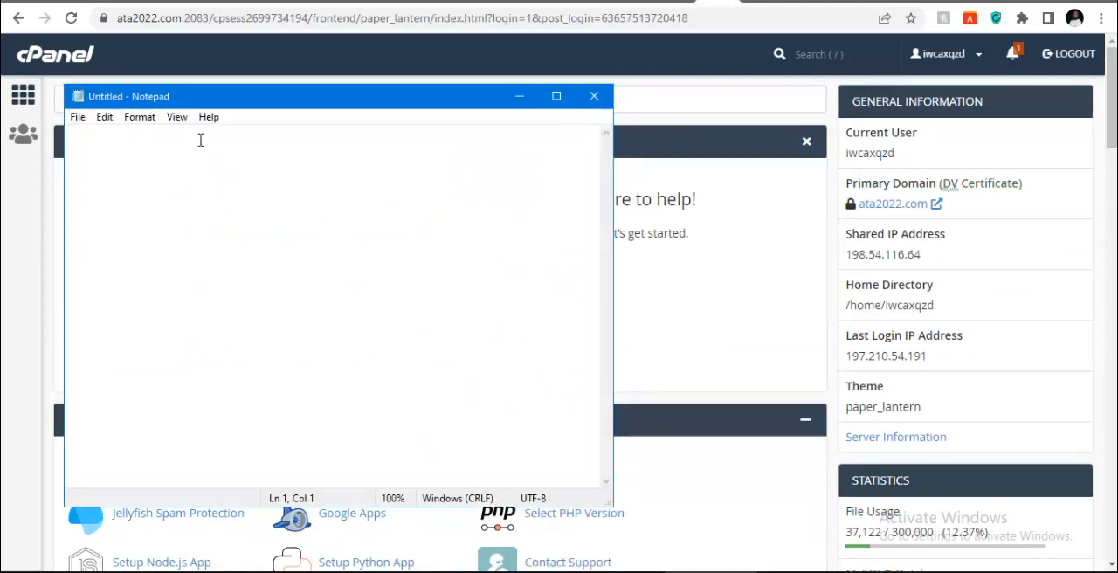
key("Return")
key("BackSpace")
type("How to ctrea6te b")
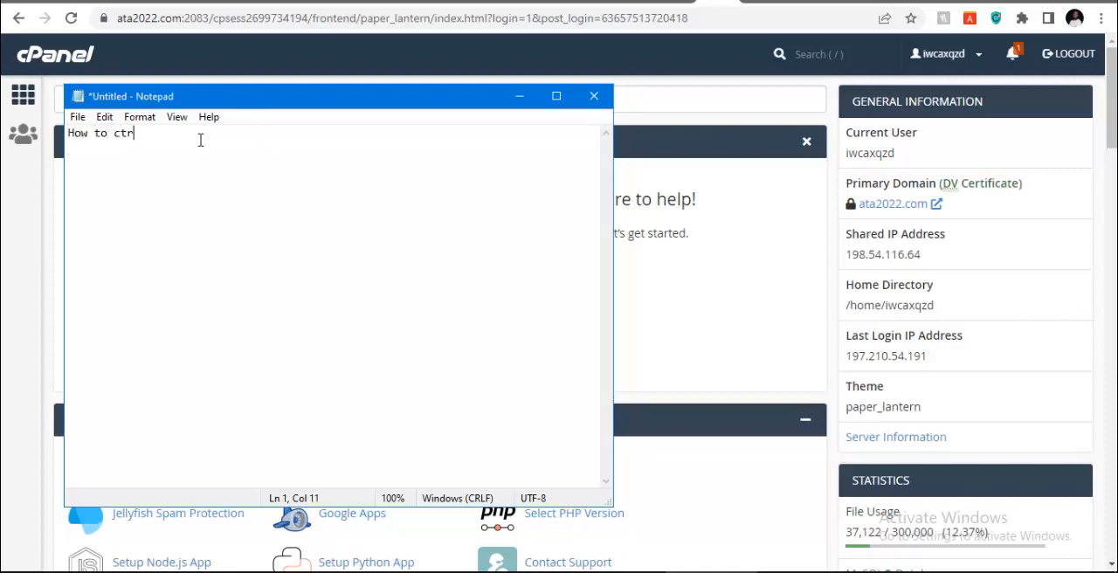
key("BackSpace")
key("BackSpace")
key("BackSpace")
key("BackSpace")
key("BackSpace")
key("BackSpace")
key("BackSpace")
key("BackSpace")
key("BackSpace")
type("raete")
key("BackSpace")
key("BackSpace")
key("BackSpace")
key("BackSpace")
key("BackSpace")
type("eate an ec")
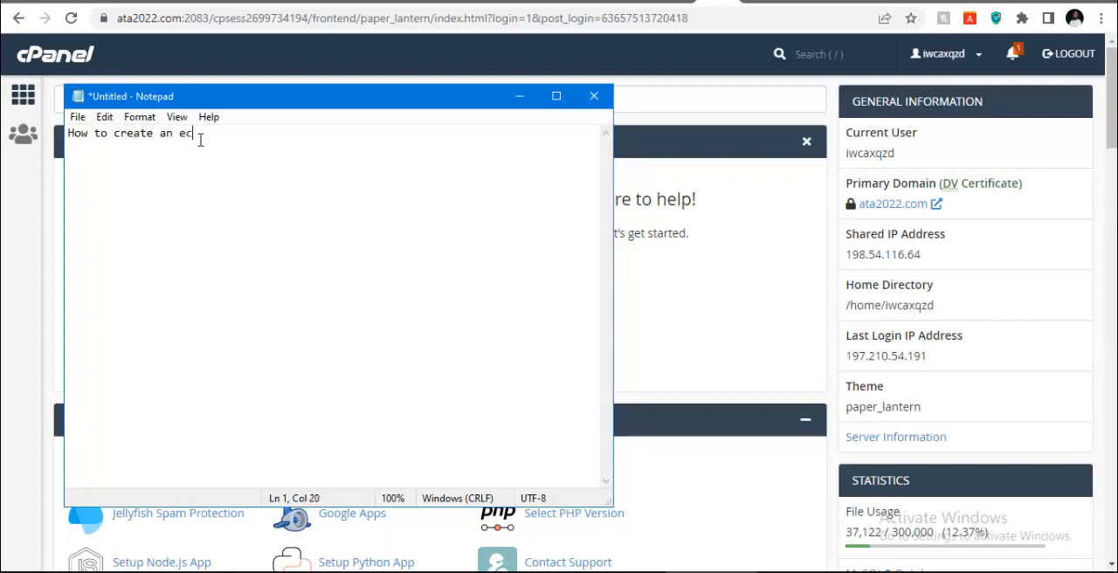
type("ommerce")
key("Return")
left_click_drag(270, 105, 680, 118)
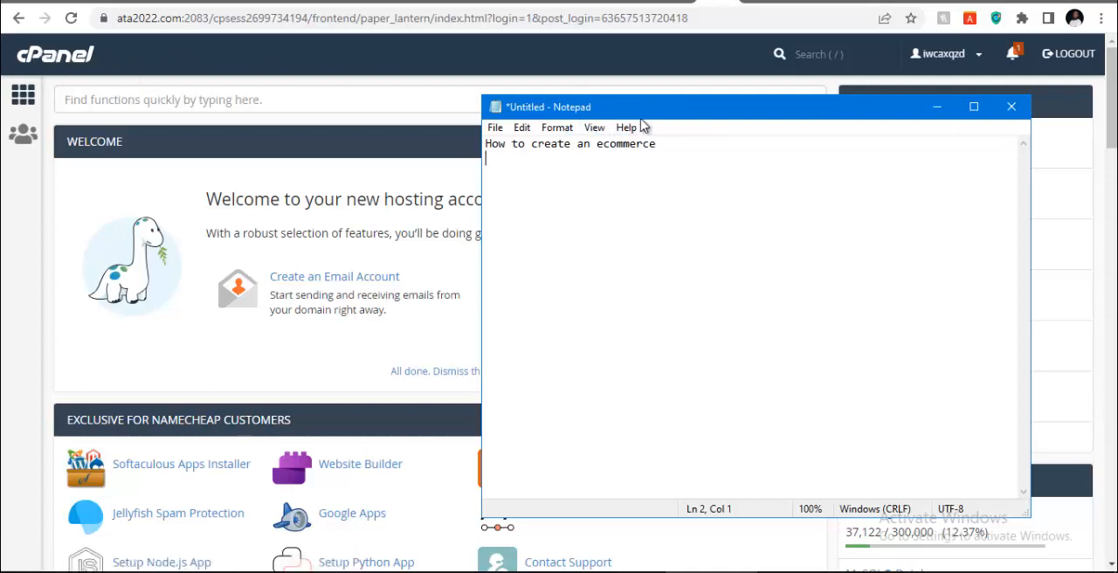
mouse_move(682, 113)
left_mouse_down()
mouse_move(417, 114)
mouse_move(687, 132)
left_mouse_up()
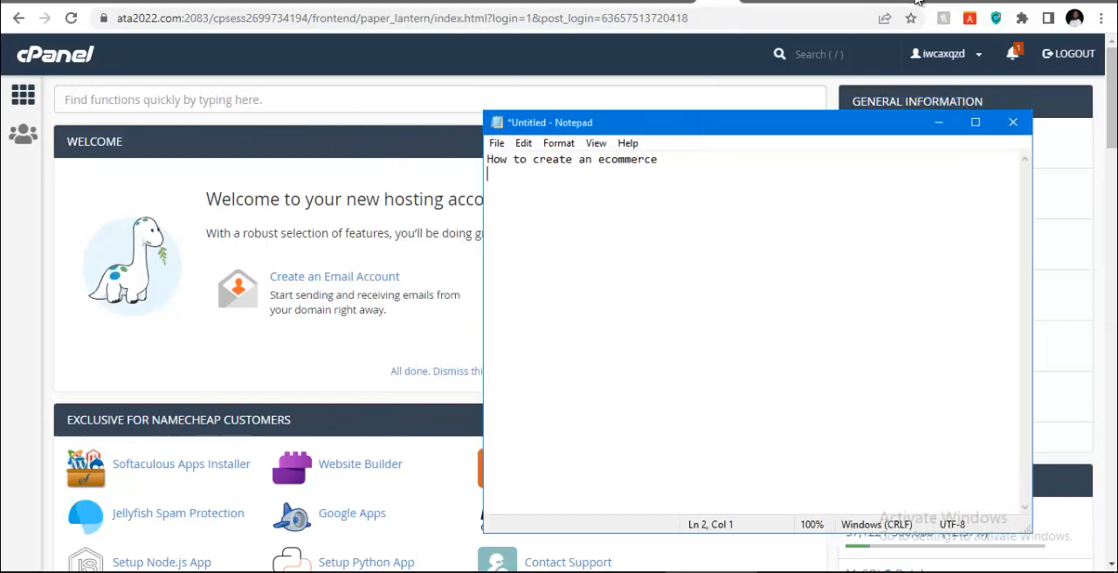
Search Google for "web hosting company" in a new browser tab and skim the first results
left_click(918, 2)
left_click(731, 19)
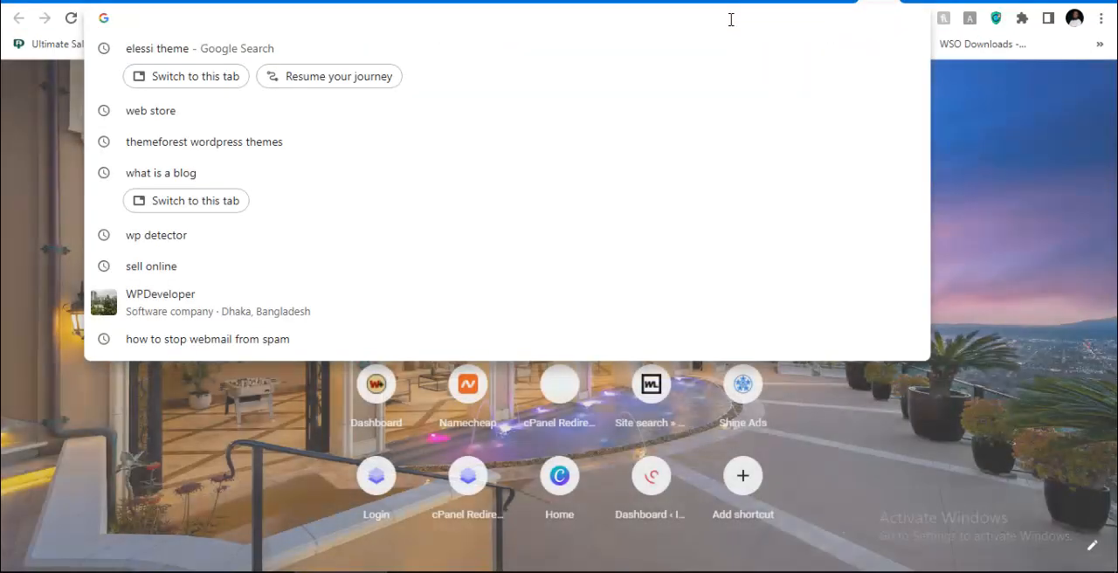
type("web h")
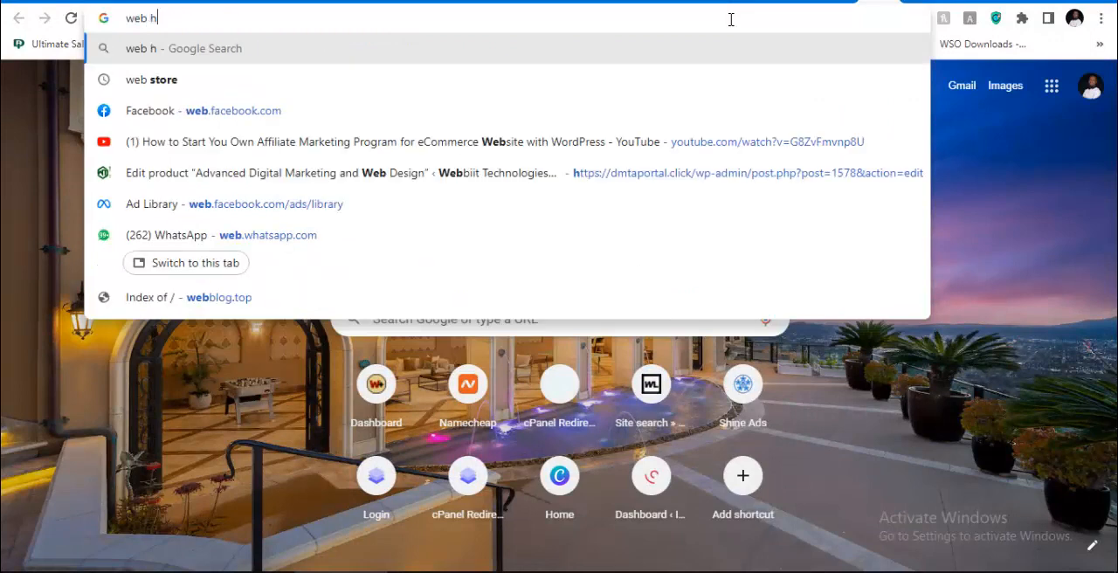
type("osting")
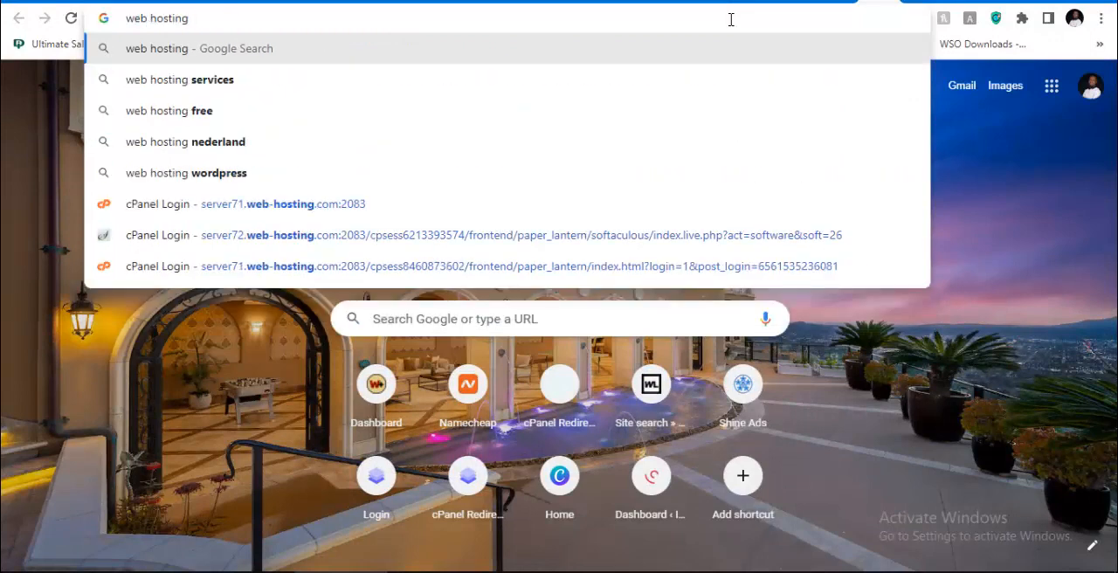
type(" comi")
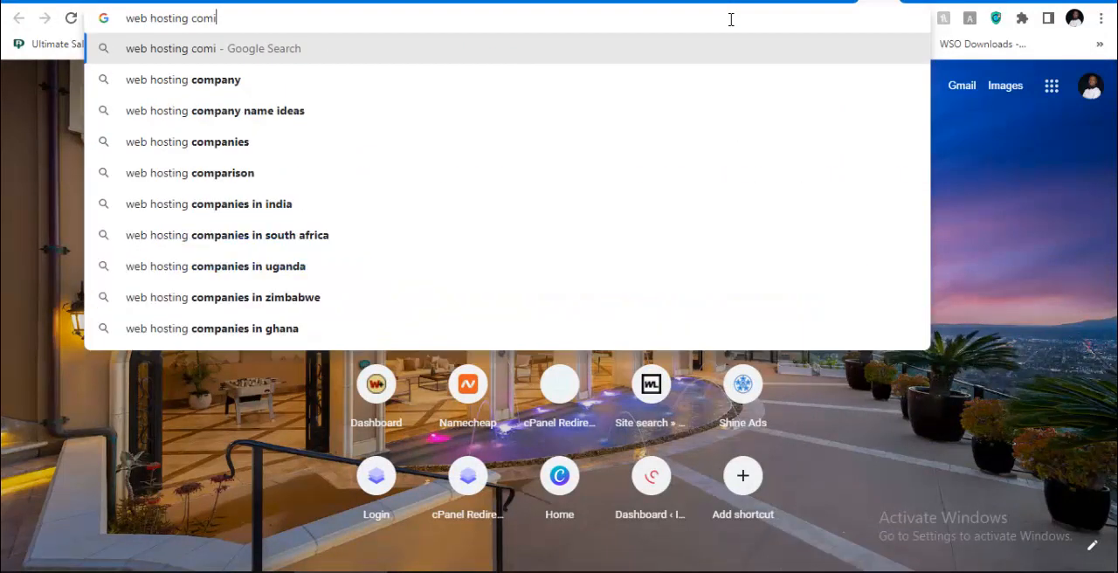
key("BackSpace")
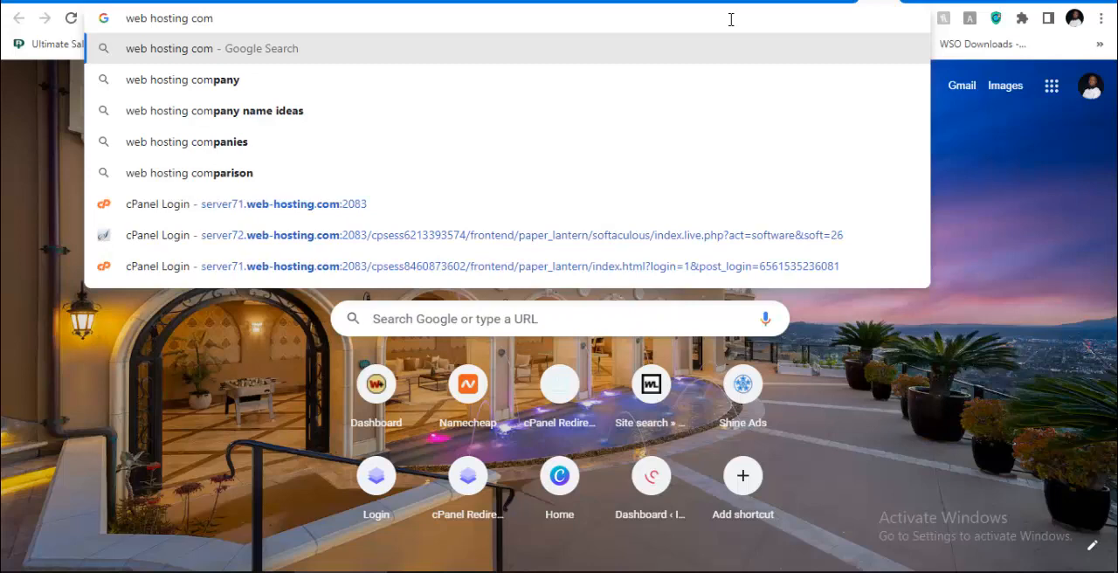
key("Down")
key("Return")
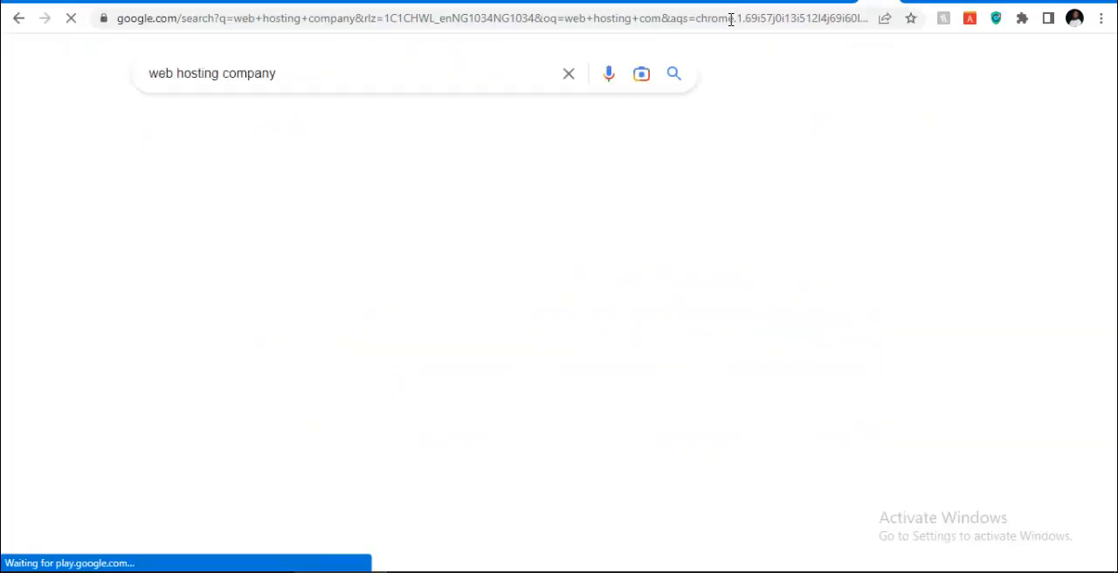
scroll(283, 294, "down", 5)
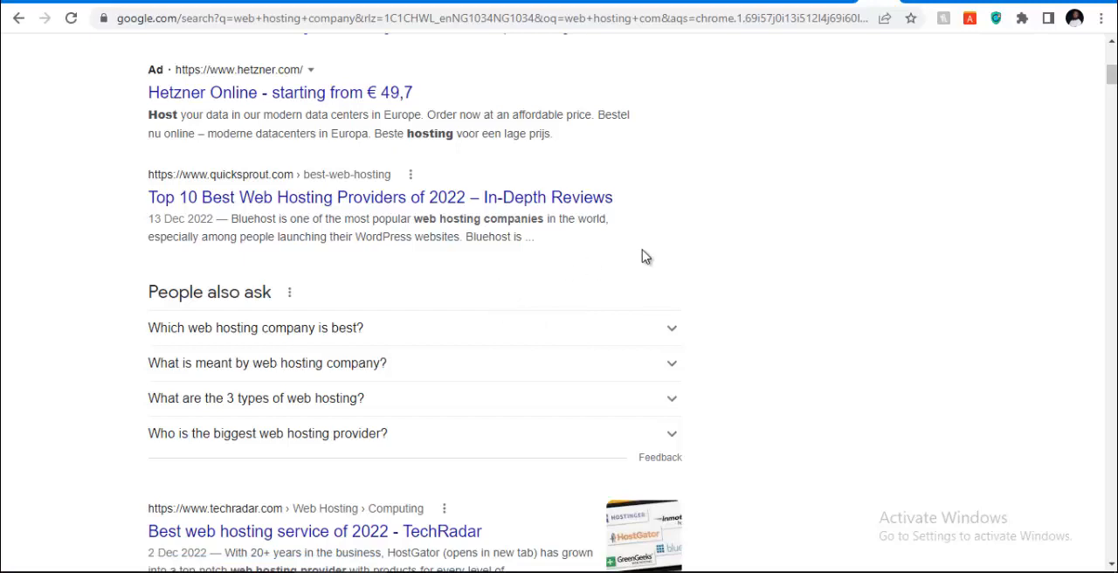
scroll(662, 250, "up", 2)
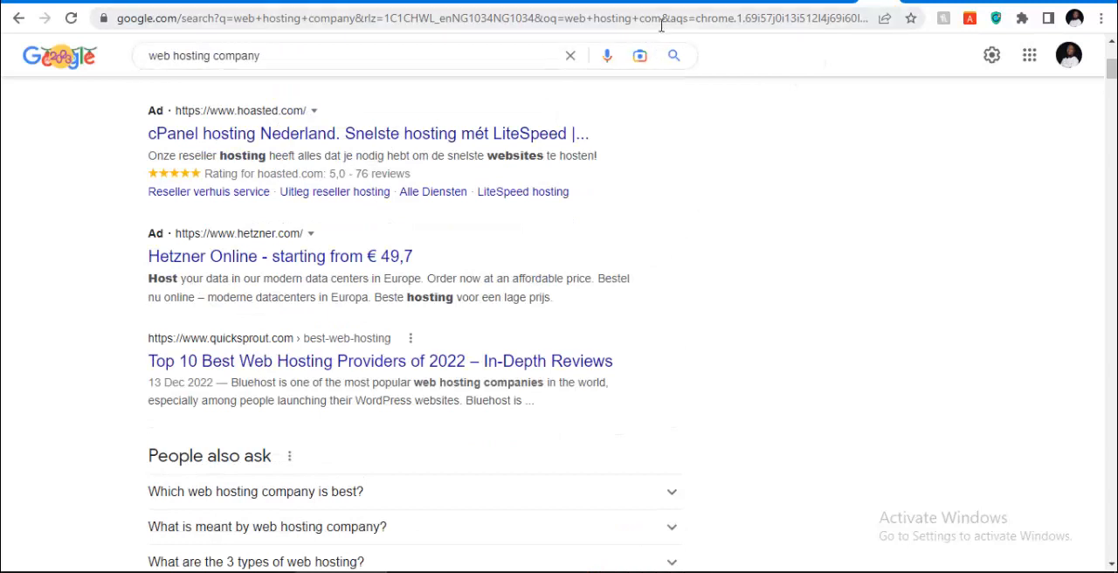
Try to open the hosting provider's website at qserver.net in place of the search results
left_click(661, 27)
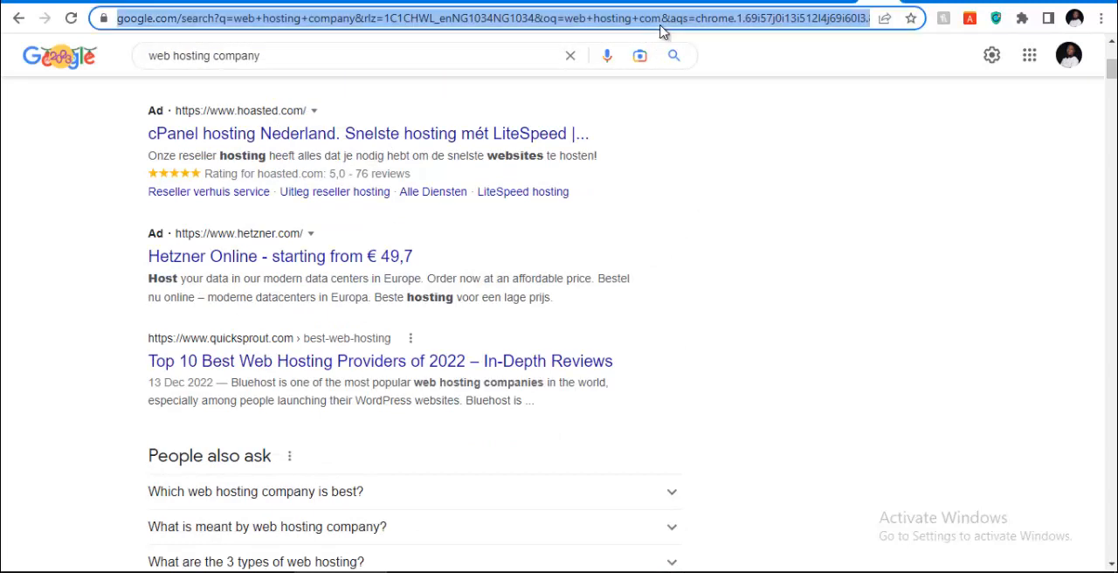
type("qservser")
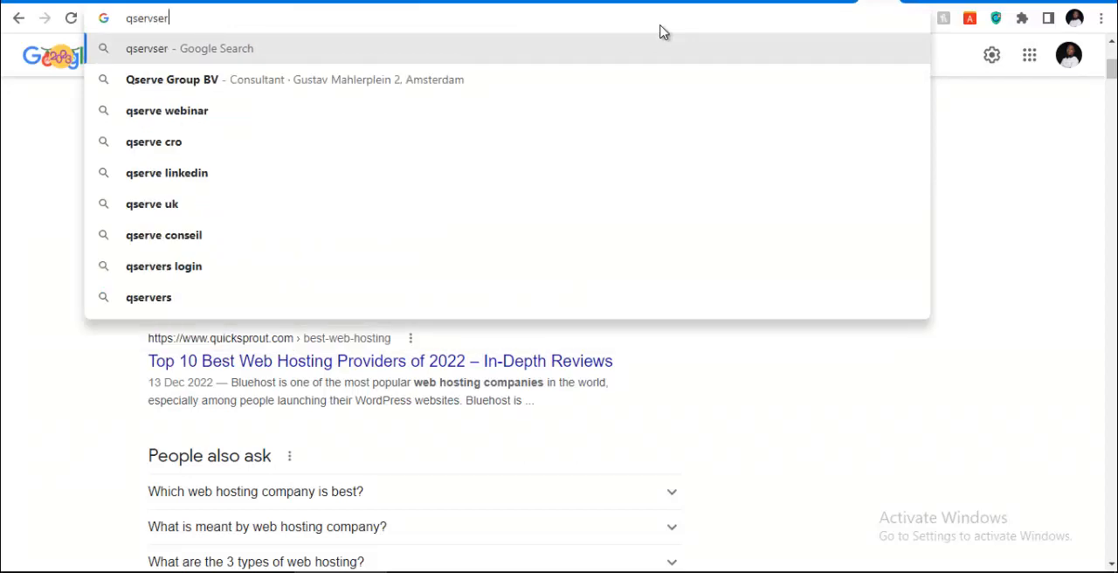
key("BackSpace")
key("BackSpace")
key("BackSpace")
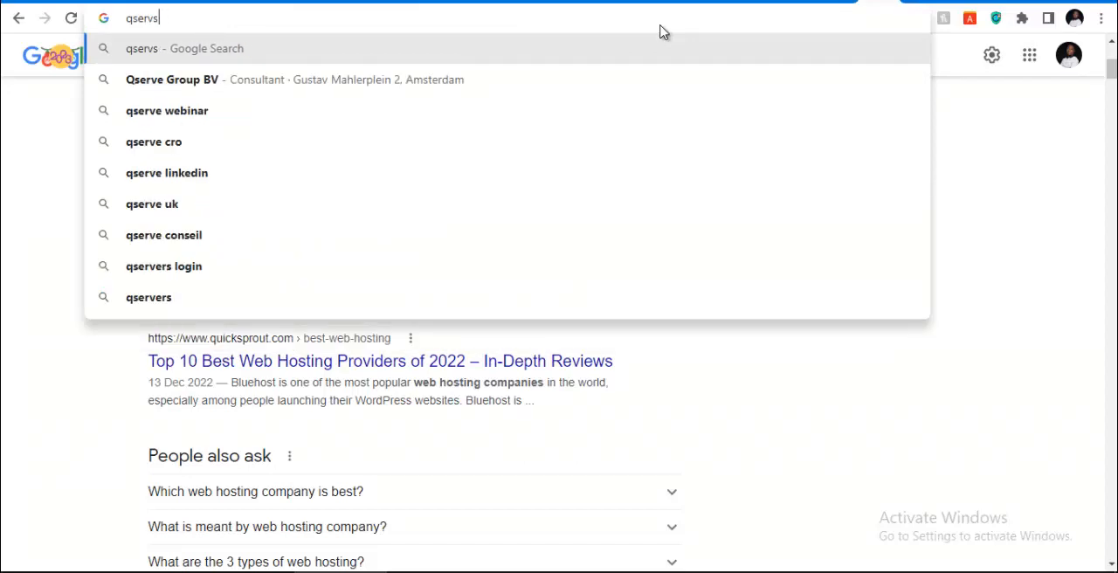
type("er")
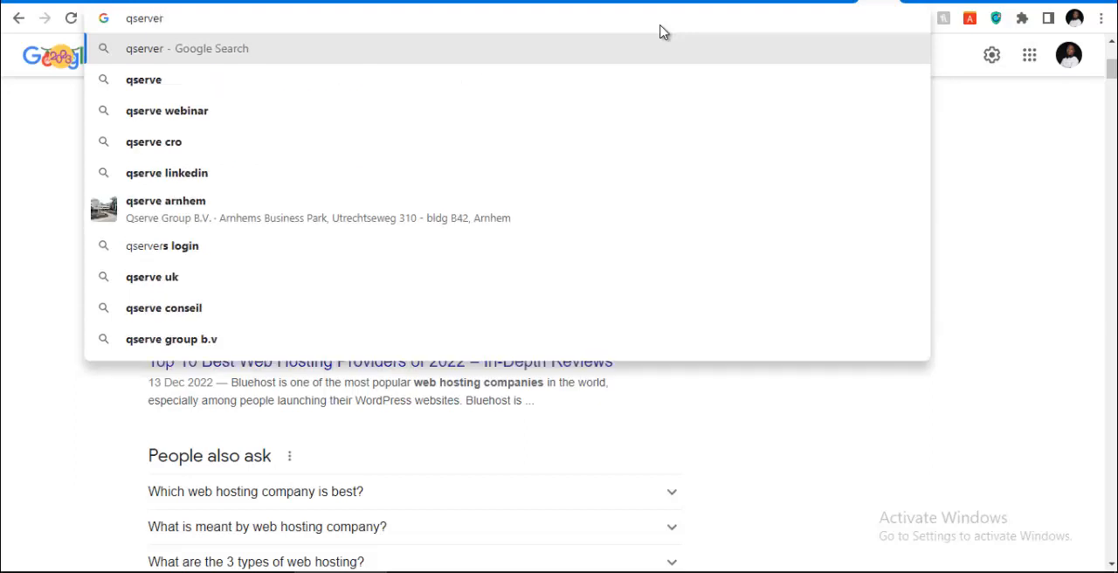
type(".net")
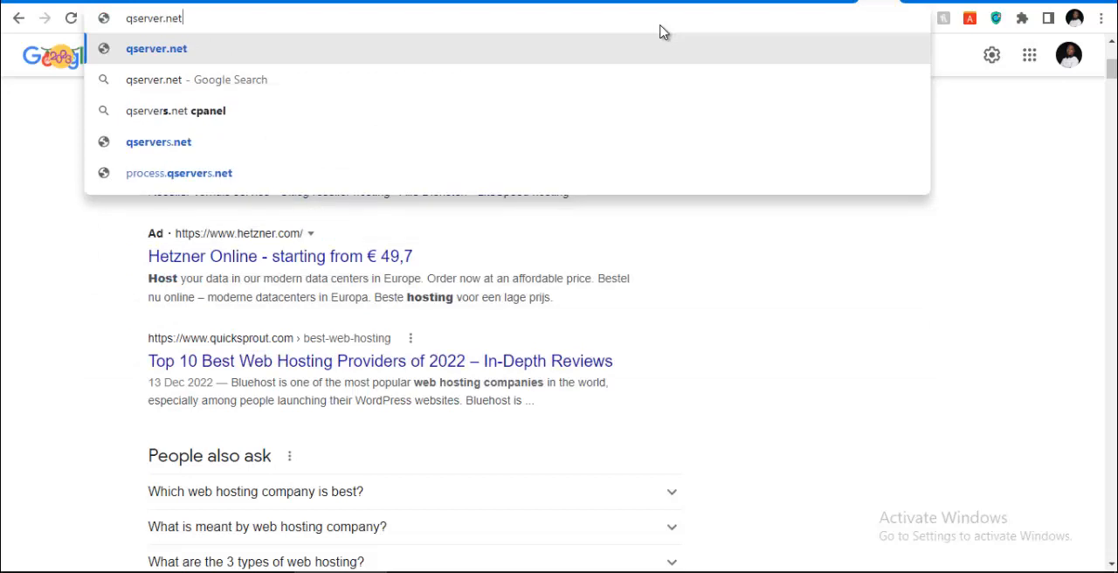
key("Return")
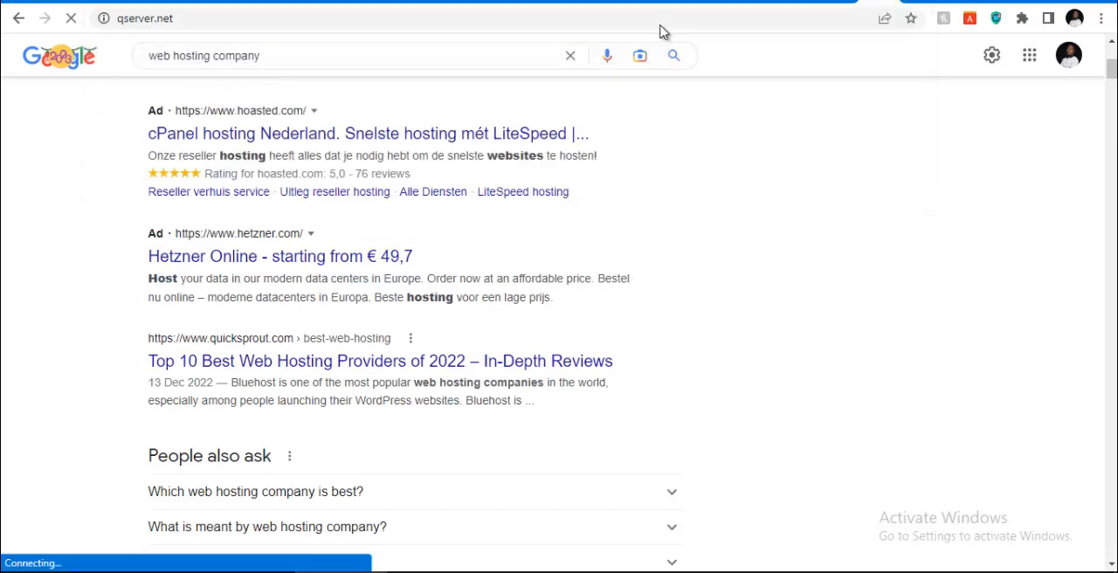
Open the hosting provider website domainking.ng in another new browser tab
left_click(914, 2)
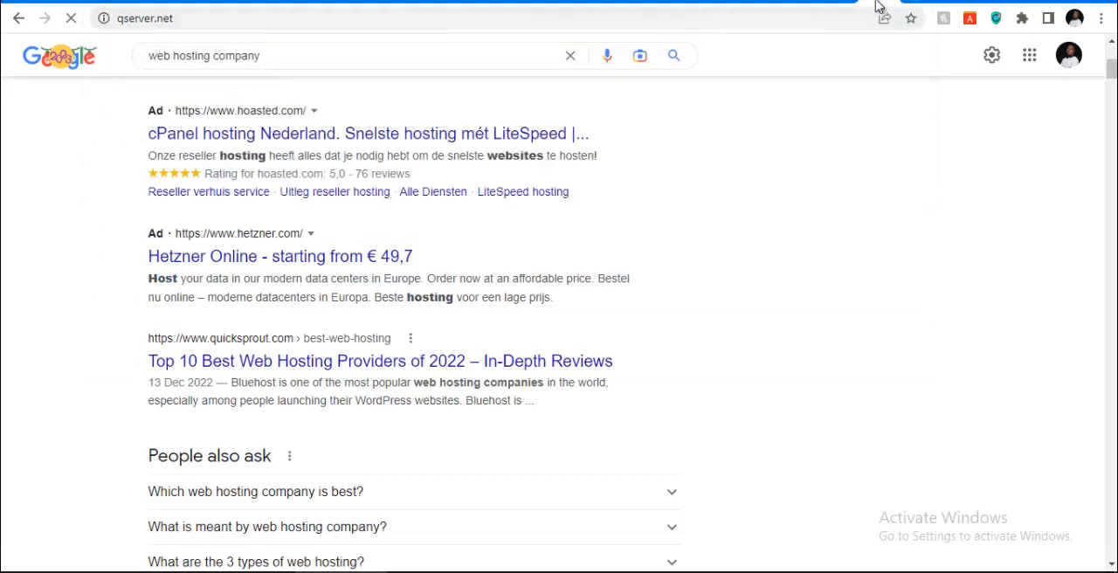
left_click(795, 14)
type("domaink")
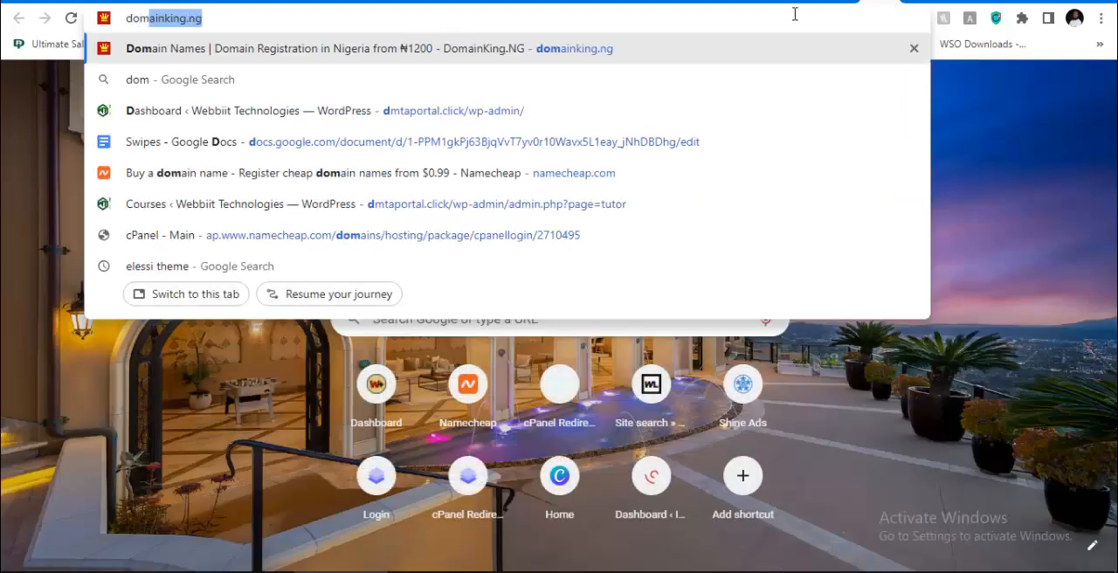
type("ing")
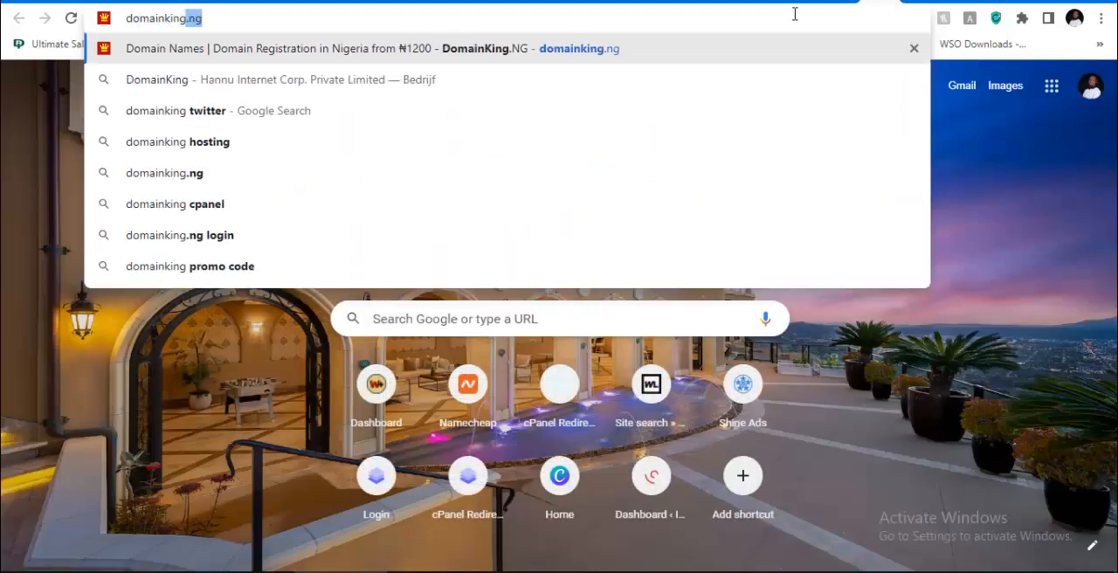
key("Return")
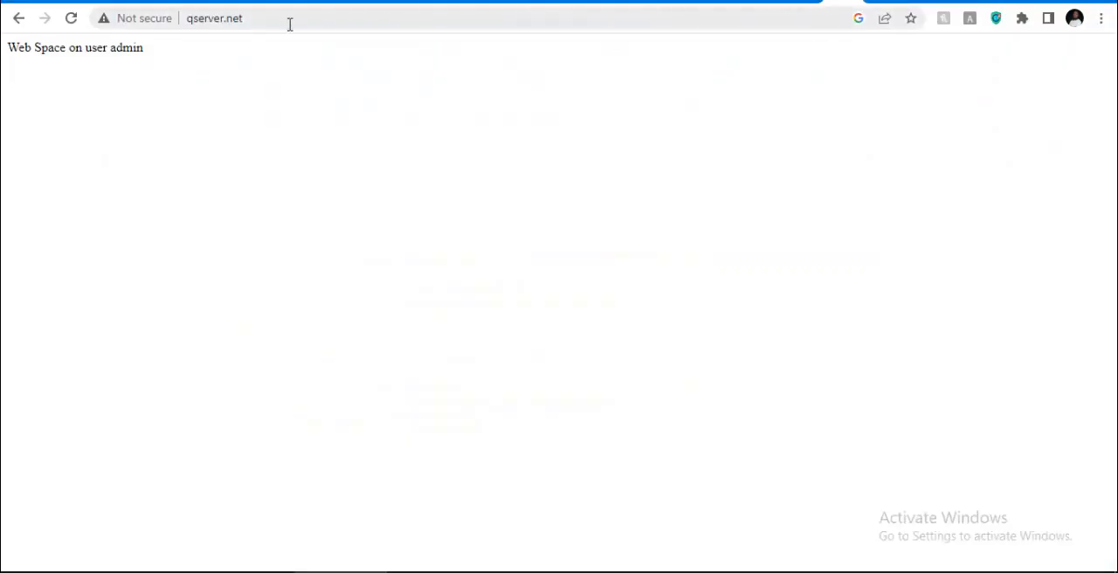
left_click(289, 24)
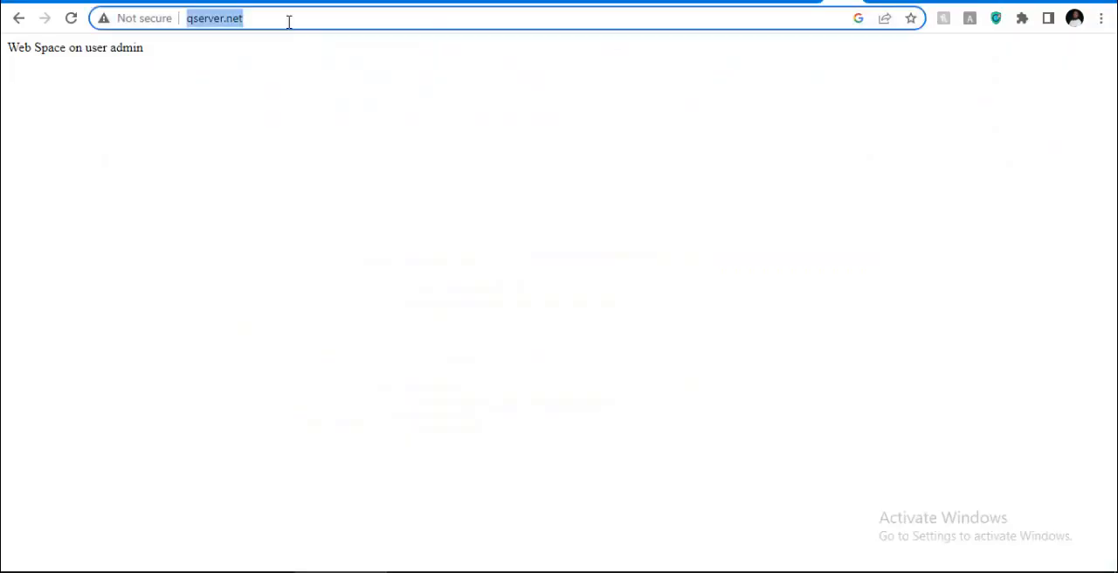
key("BackSpace")
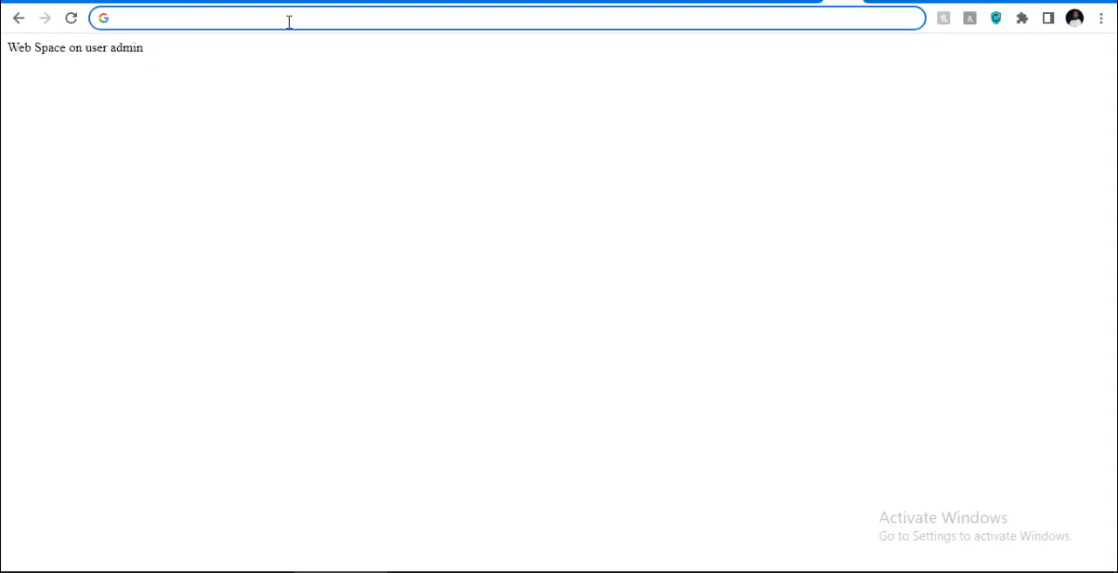
type("qserver")
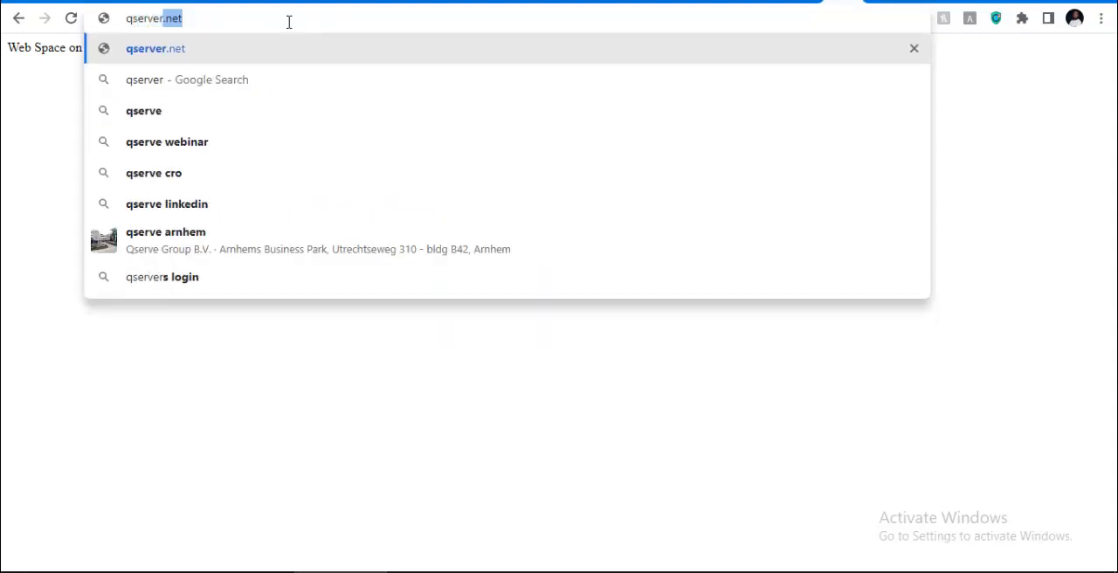
key("BackSpace")
key("BackSpace")
key("BackSpace")
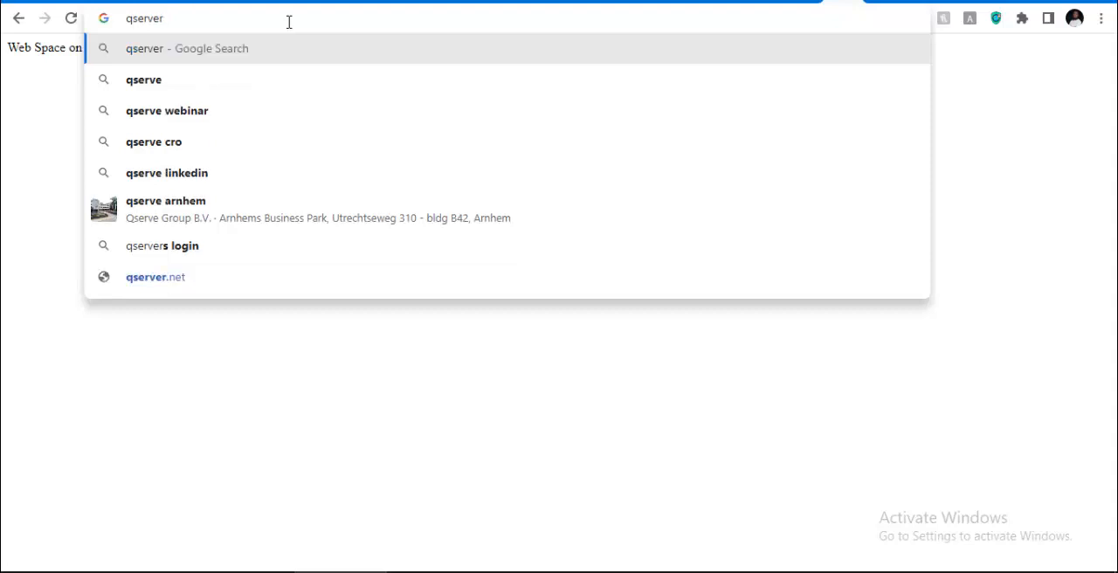
key("BackSpace")
key("BackSpace")
key("BackSpace")
key("BackSpace")
key("BackSpace")
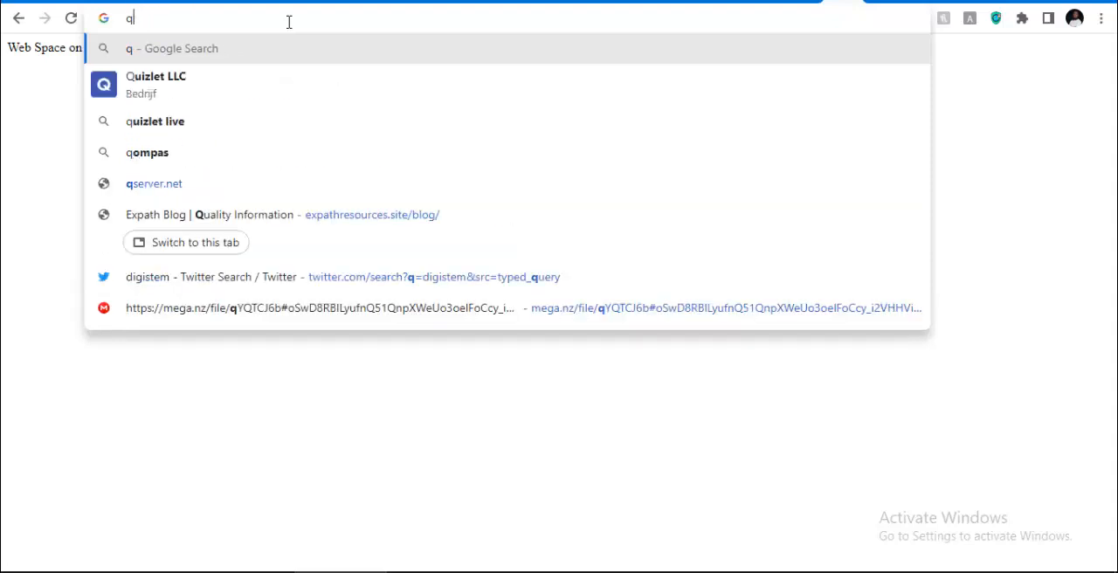
Find Whogohost in place of the qserver.net page, open whogohost.com, and skim the hosting plans on its home page
type("whigi")
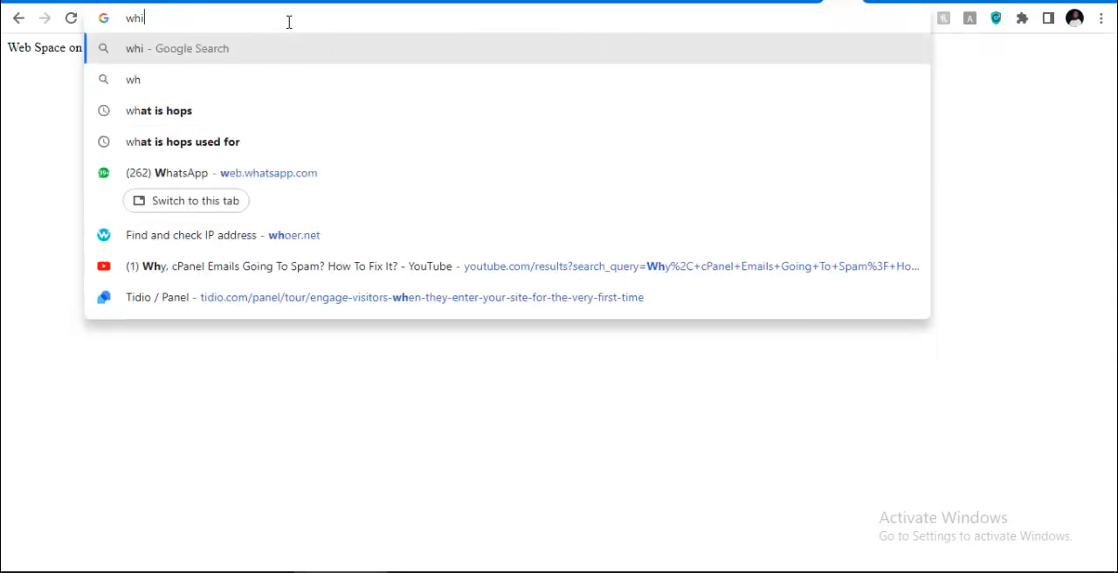
key("BackSpace")
key("BackSpace")
key("BackSpace")
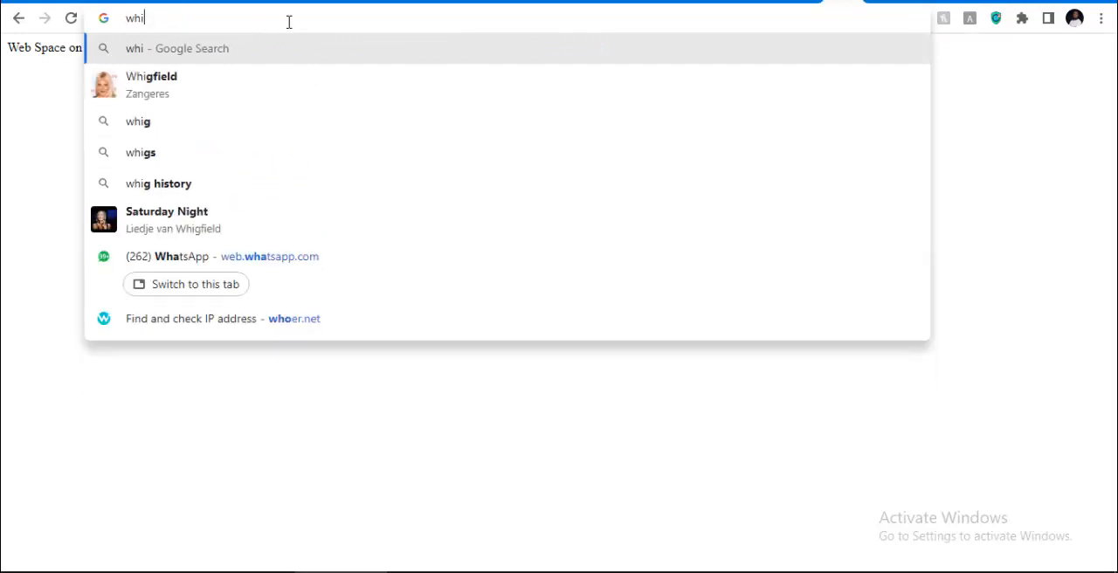
type("oe")
key("BackSpace")
key("BackSpace")
type("gohost")
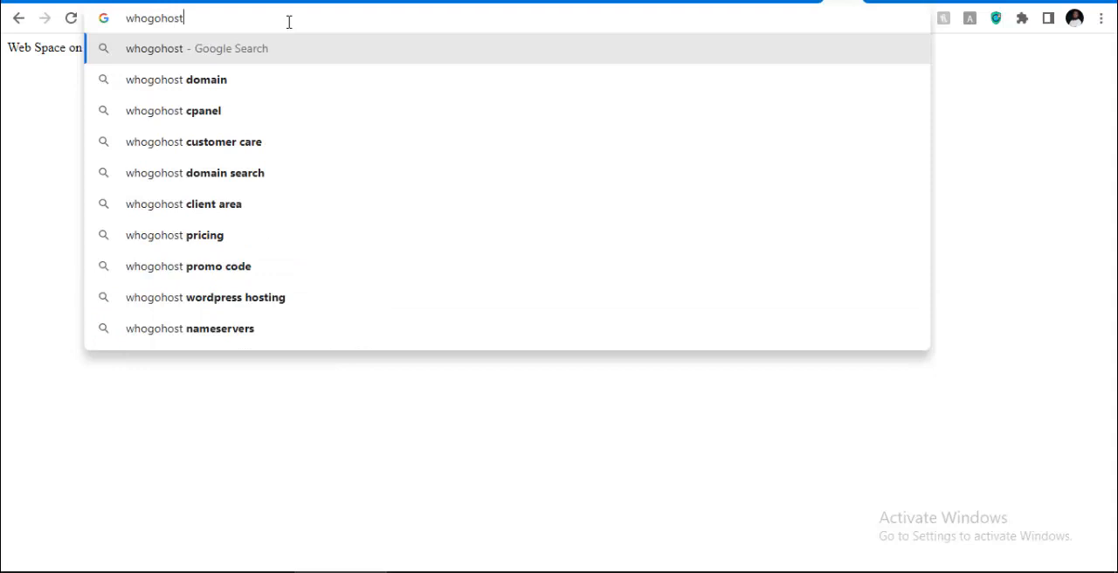
key("Return")
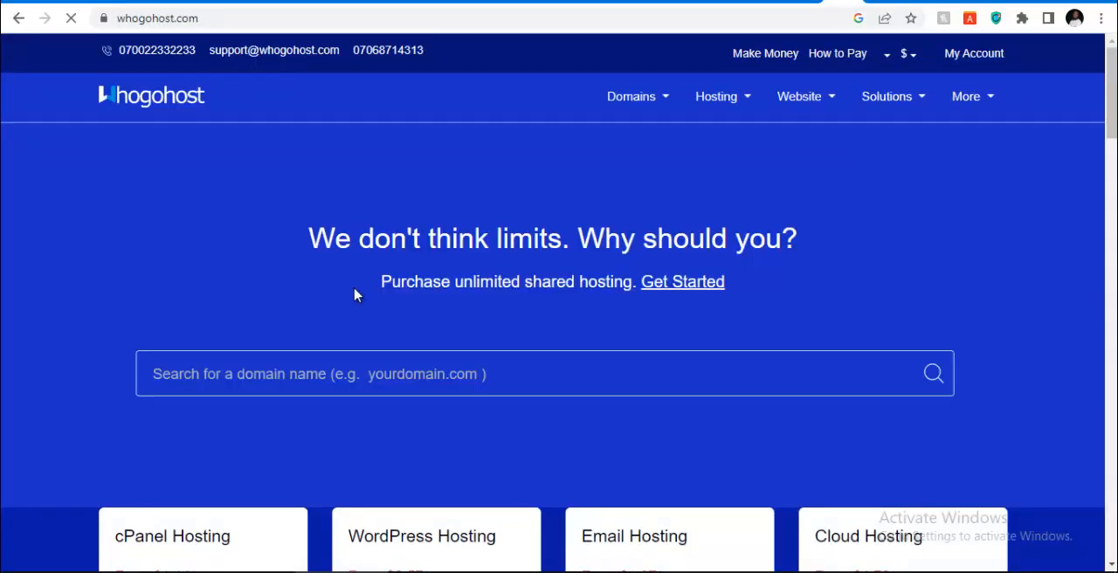
scroll(398, 463, "down", 3)
scroll(492, 364, "down", 2)
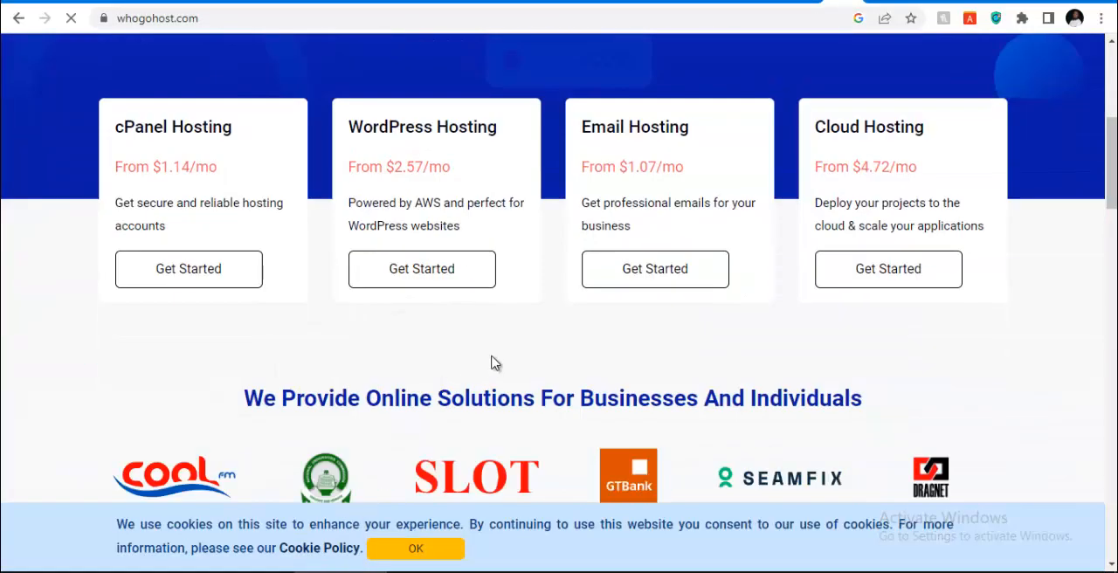
scroll(394, 257, "up", 5)
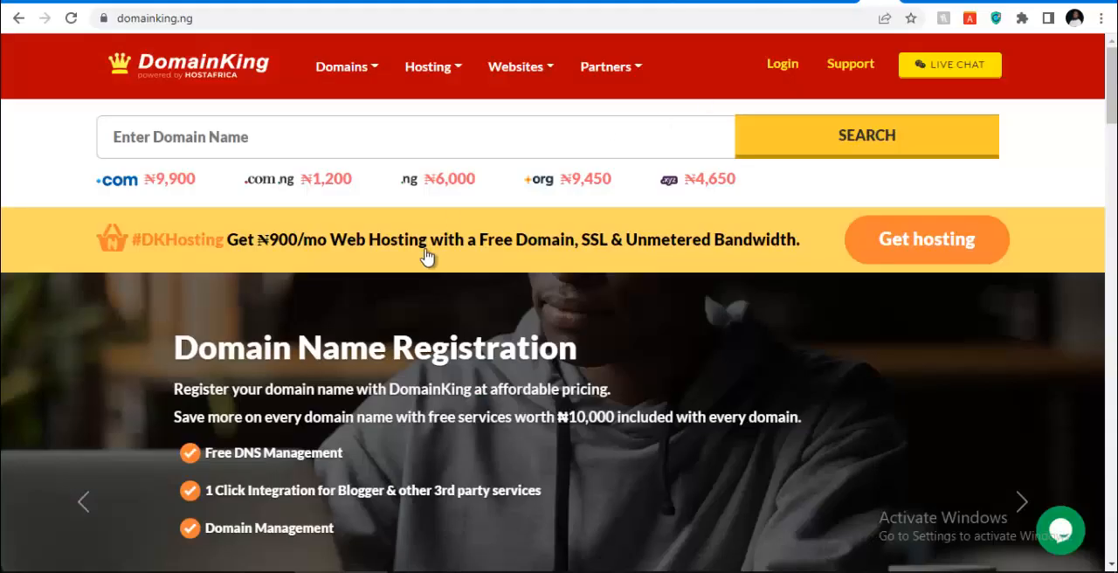
Switch to the DomainKing site and examine its domain registration prices and web hosting plans
scroll(425, 254, "down", 3)
scroll(425, 259, "up", 3)
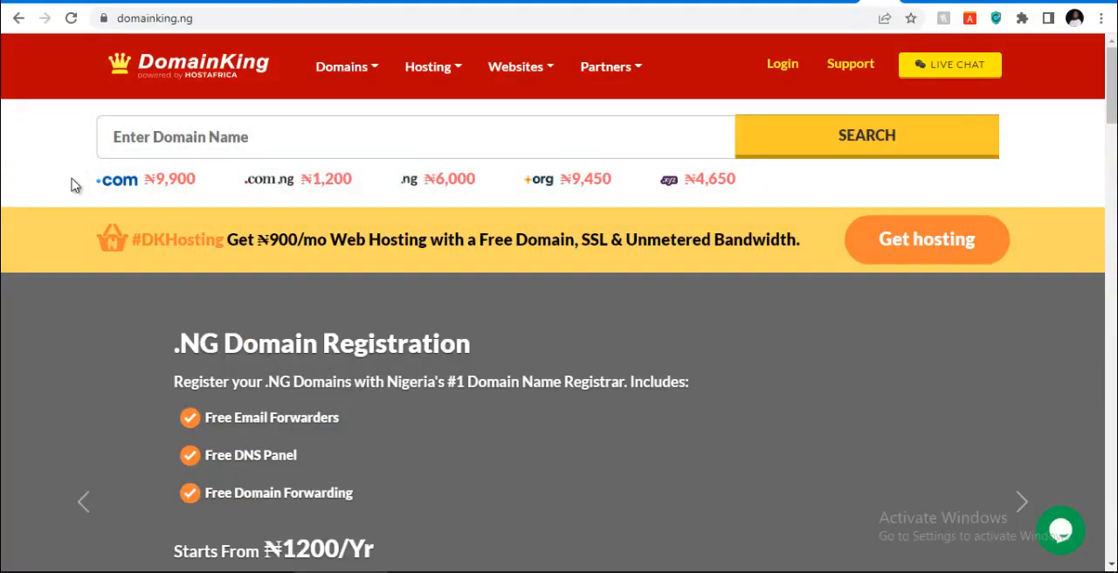
scroll(166, 217, "down", 5)
scroll(137, 229, "down", 6)
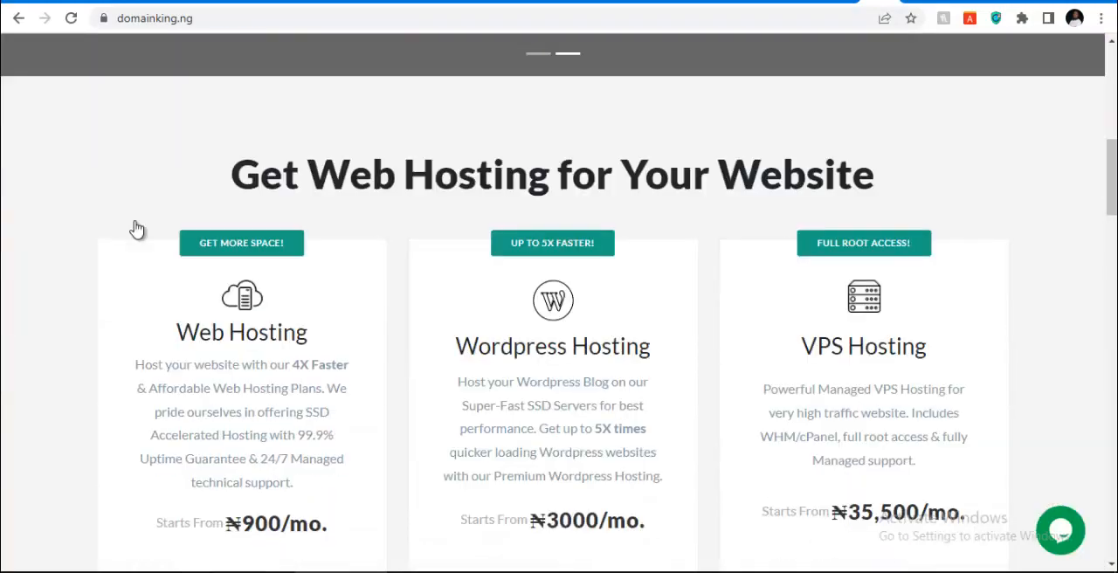
scroll(411, 267, "up", 5)
scroll(410, 266, "up", 6)
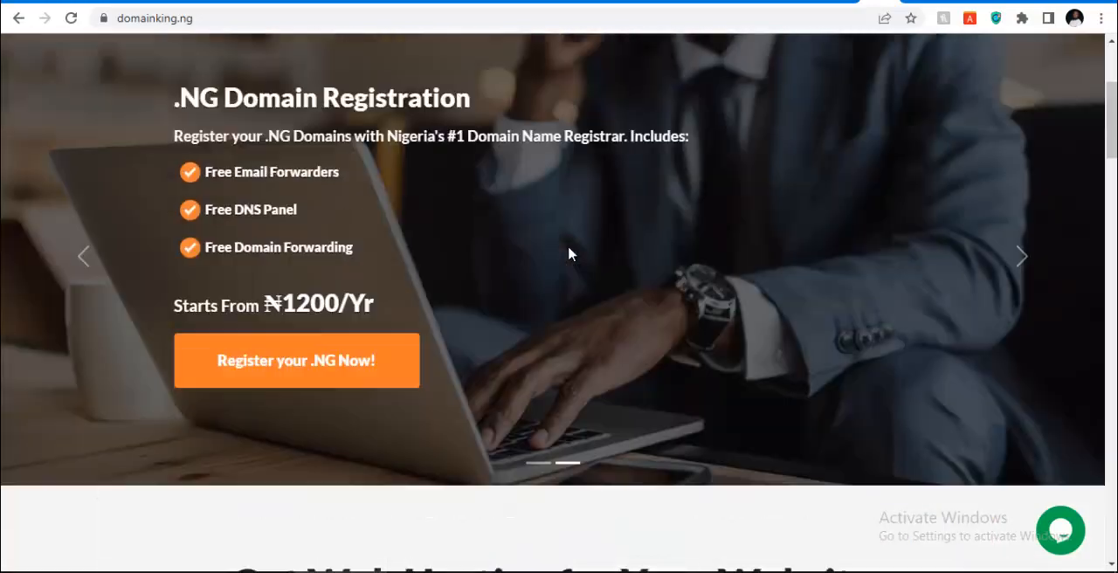
Return to the Whogohost site and look over its home page down to the customer section
left_click(835, 3)
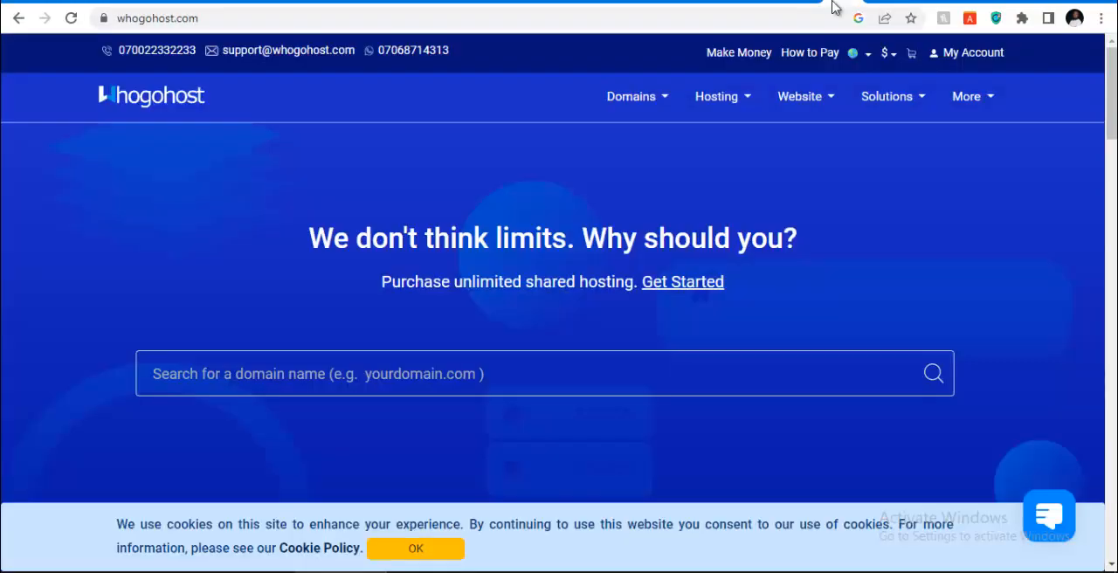
scroll(717, 215, "down", 3)
scroll(566, 238, "down", 20)
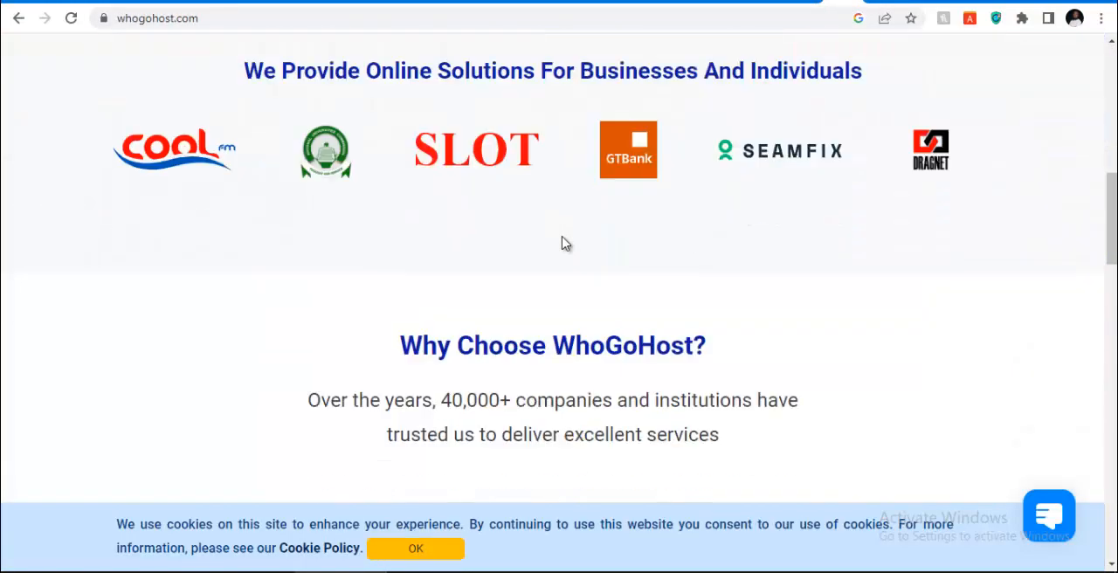
scroll(566, 243, "up", 2)
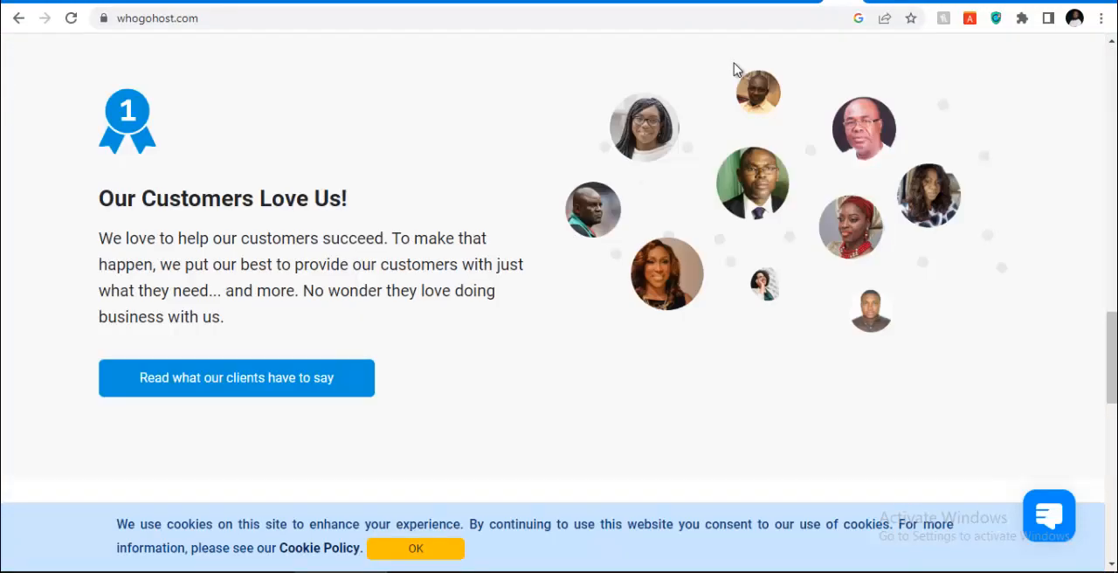
Open the hosting provider website namecheap.com in a new browser tab and skim its home page deals
left_click(878, 4)
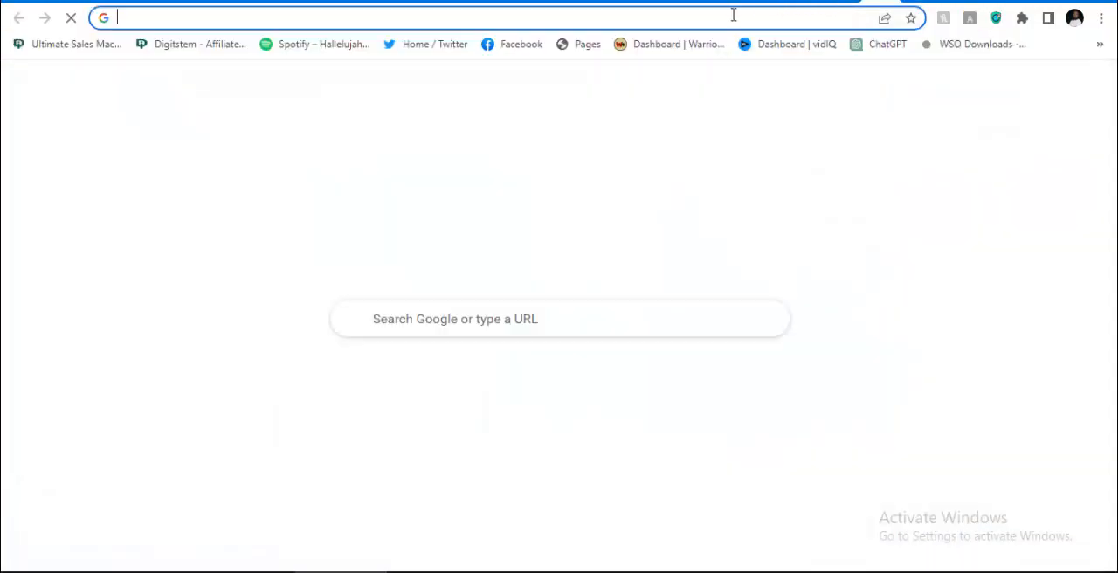
left_click(734, 15)
type("name")
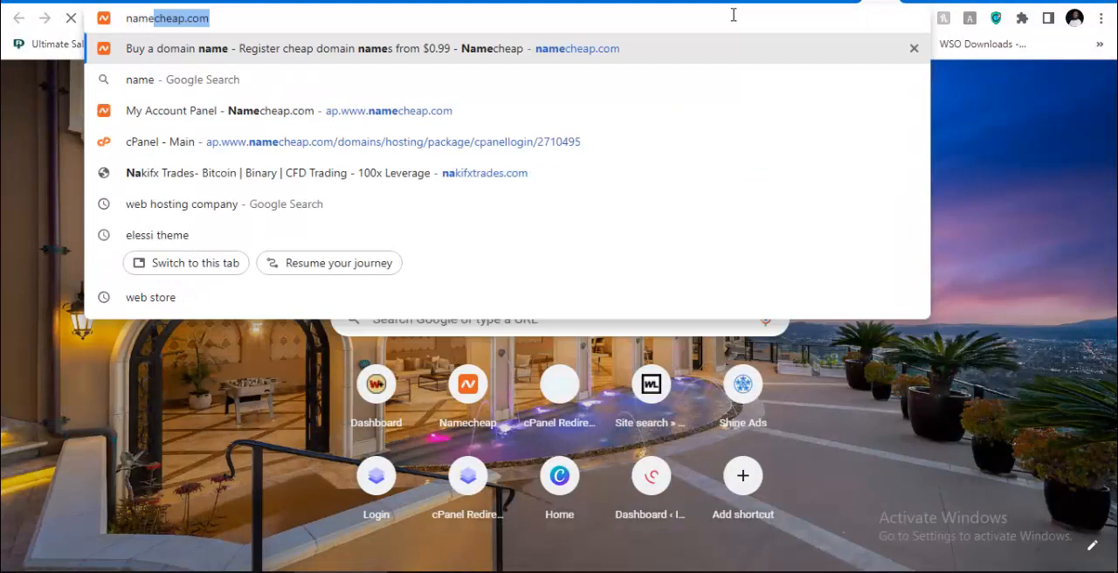
key("Return")
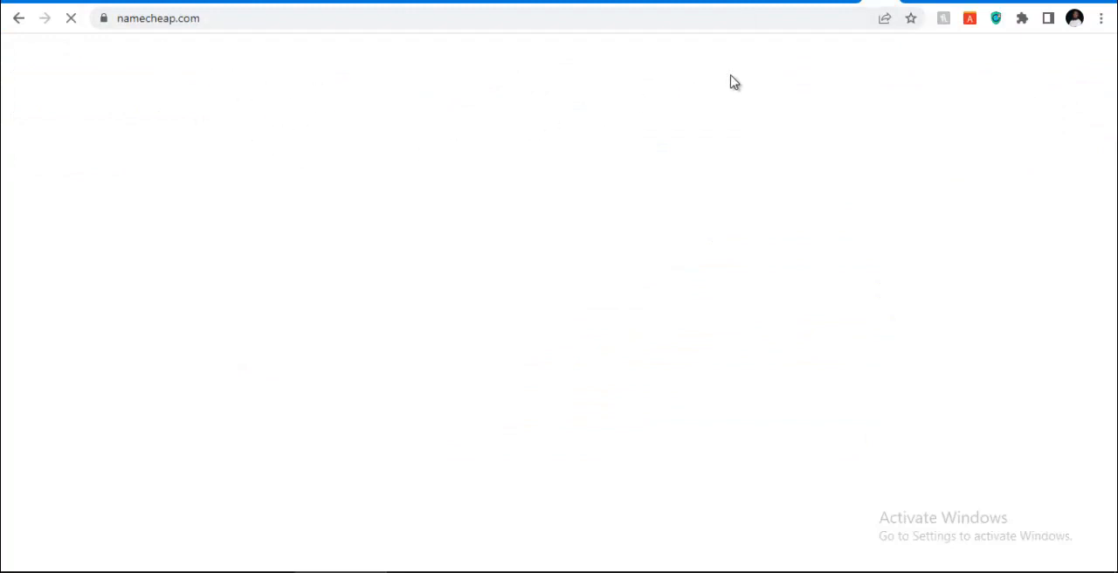
scroll(407, 257, "down", 5)
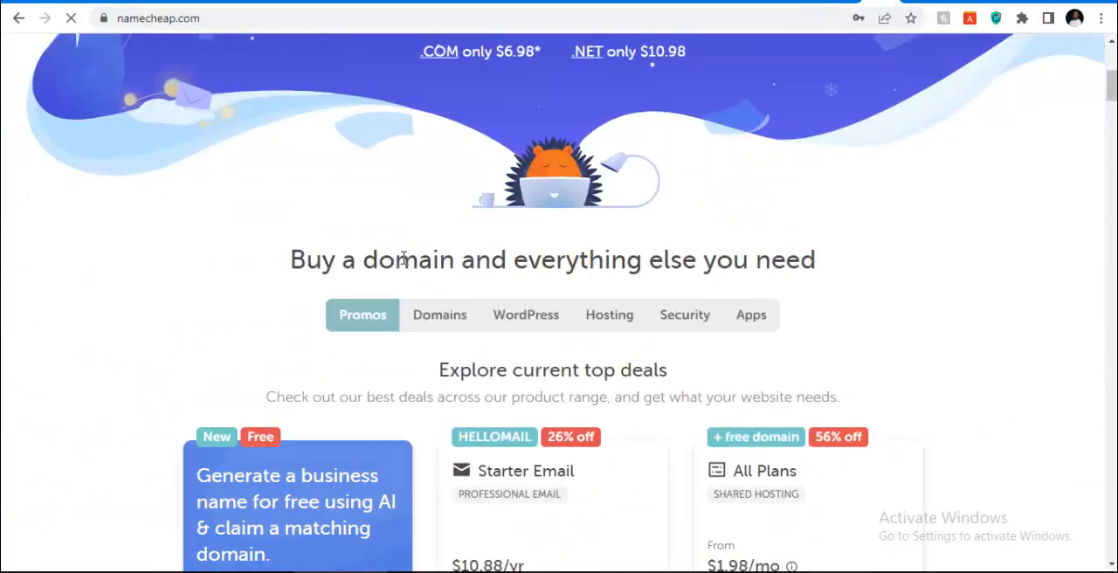
scroll(394, 254, "up", 5)
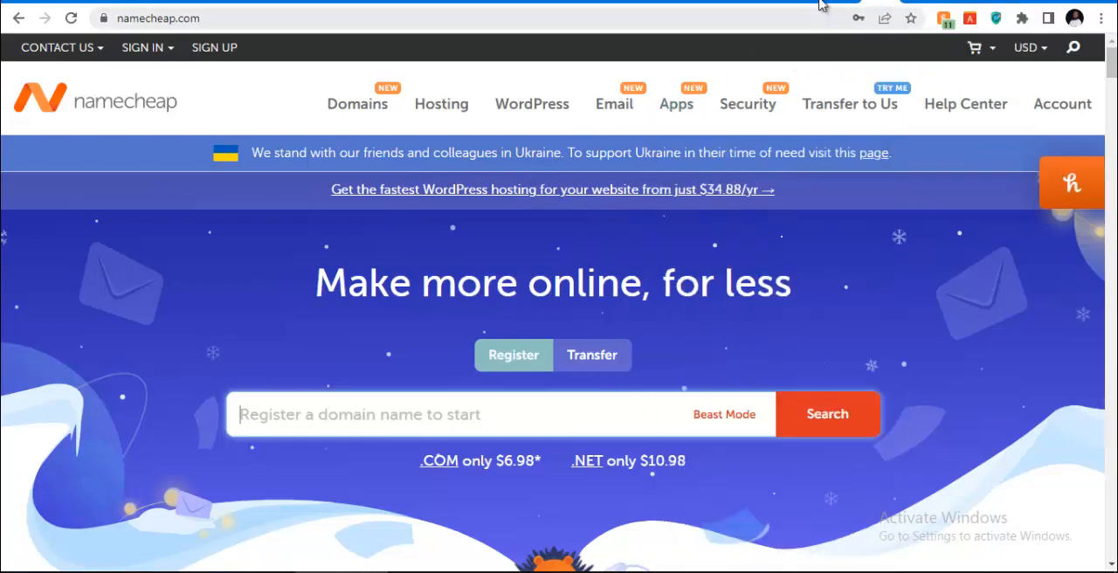
Return to the cPanel dashboard and examine its tool sections, from the Namecheap and Softaculous tools to Files, Email, Databases and Domains
left_click(636, 2)
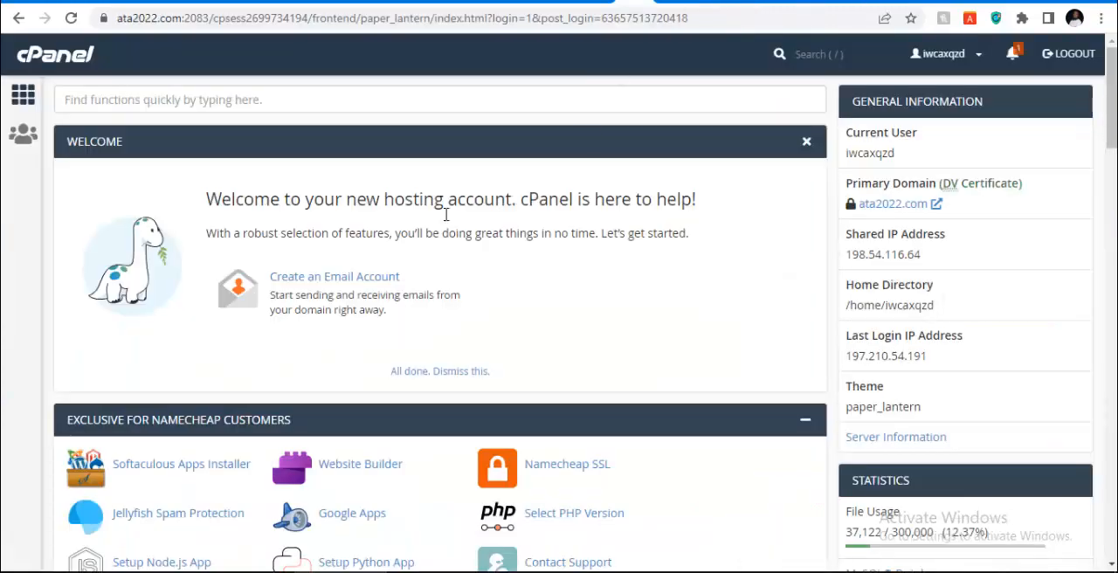
scroll(338, 250, "down", 4)
scroll(338, 250, "up", 4)
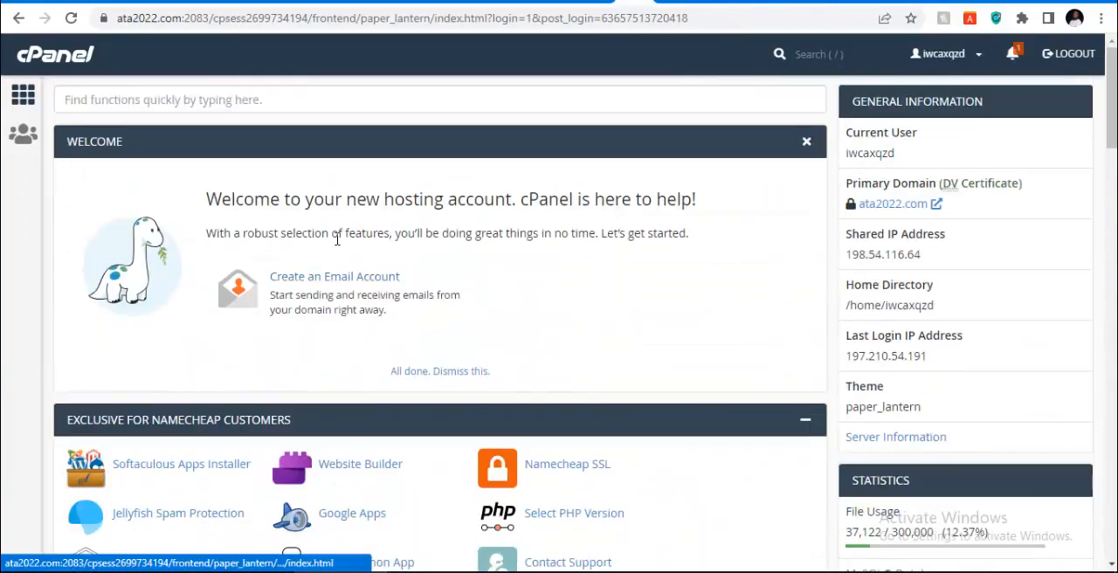
scroll(338, 249, "down", 7)
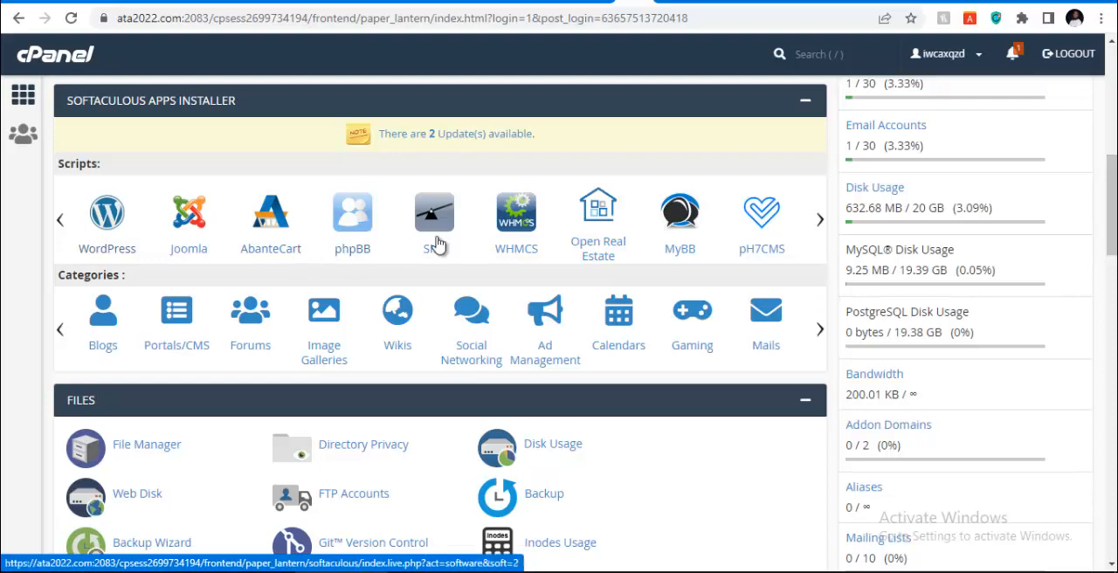
scroll(437, 245, "up", 4)
scroll(446, 245, "up", 3)
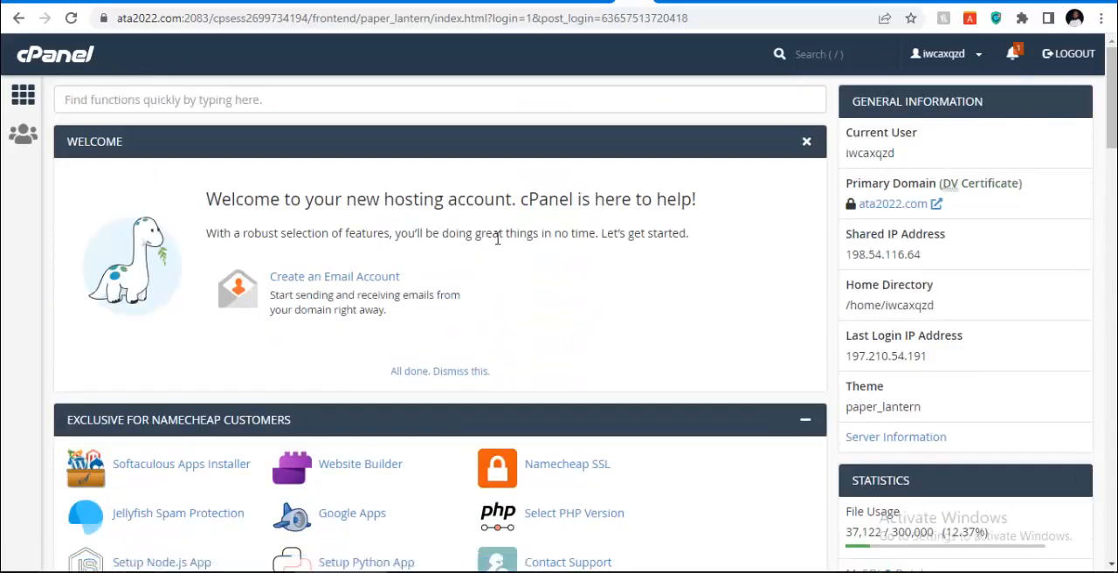
scroll(541, 236, "down", 3)
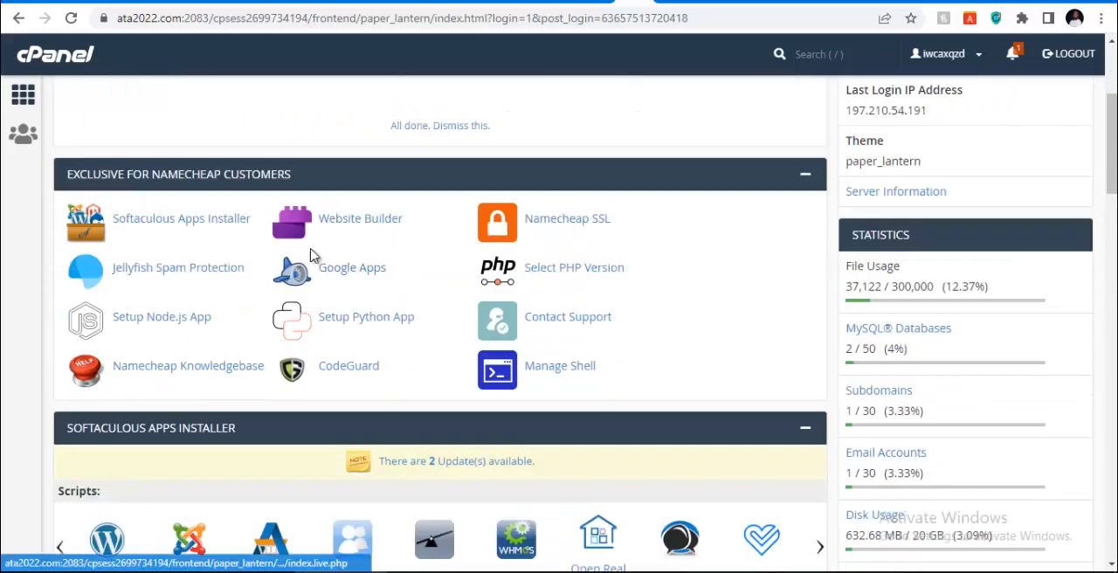
scroll(262, 275, "down", 1)
scroll(482, 293, "down", 3)
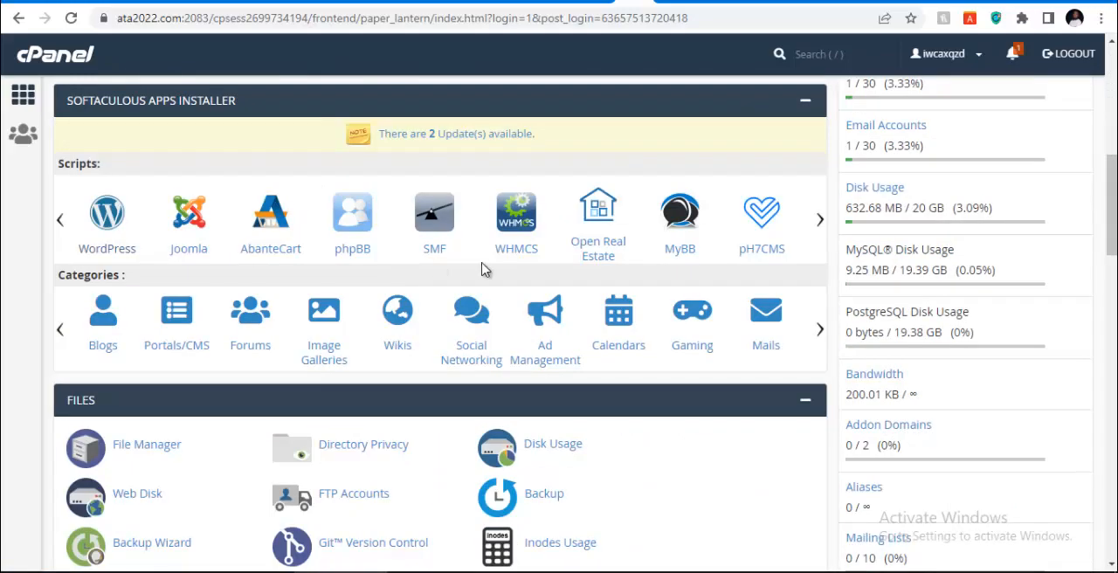
scroll(350, 292, "down", 3)
scroll(262, 293, "up", 1)
scroll(445, 287, "down", 5)
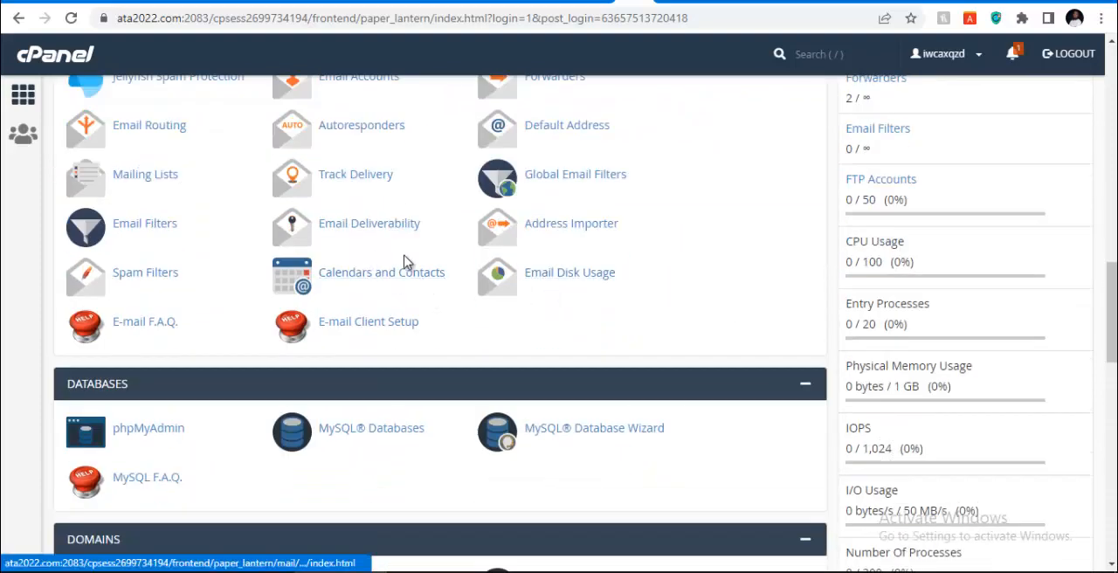
scroll(633, 262, "down", 2)
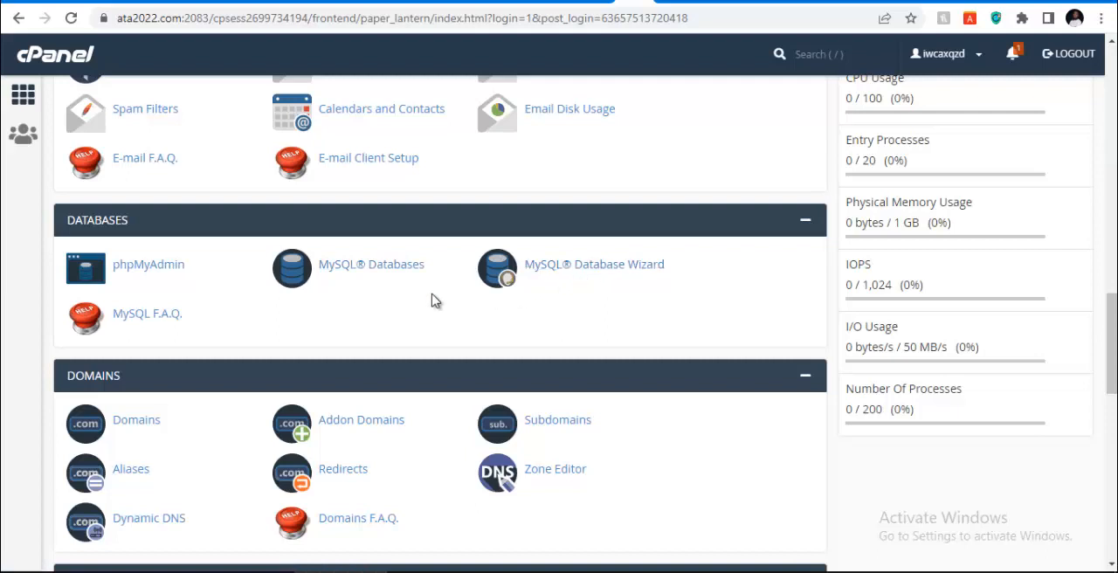
scroll(656, 231, "down", 1)
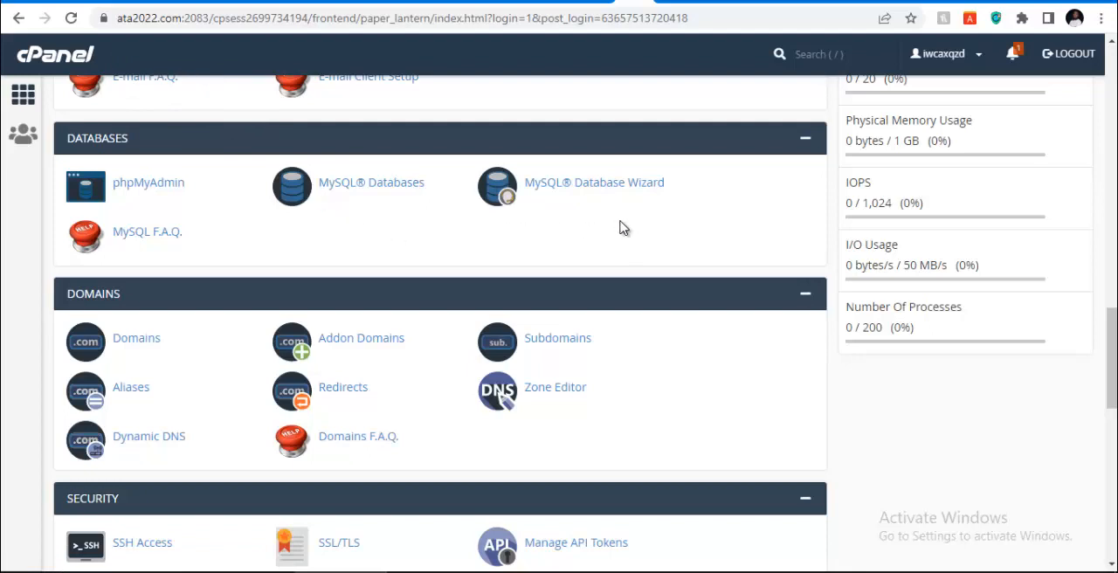
Open cPanel's Subdomains tool and create the subdomain "ecom" under ata2022.com with document root ecom.ata2022.com
scroll(621, 227, "down", 1)
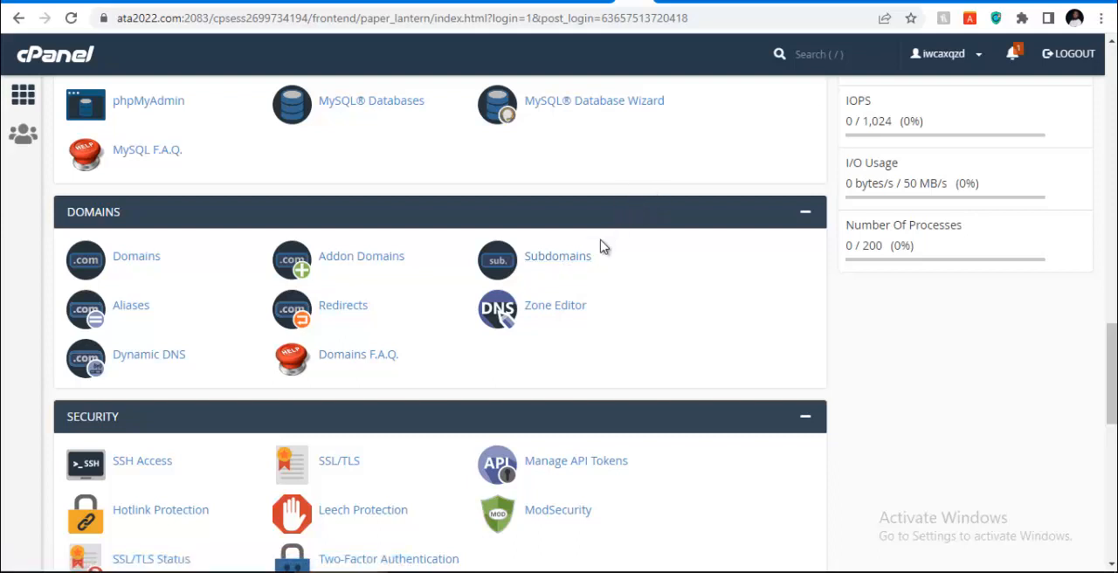
left_click(552, 264)
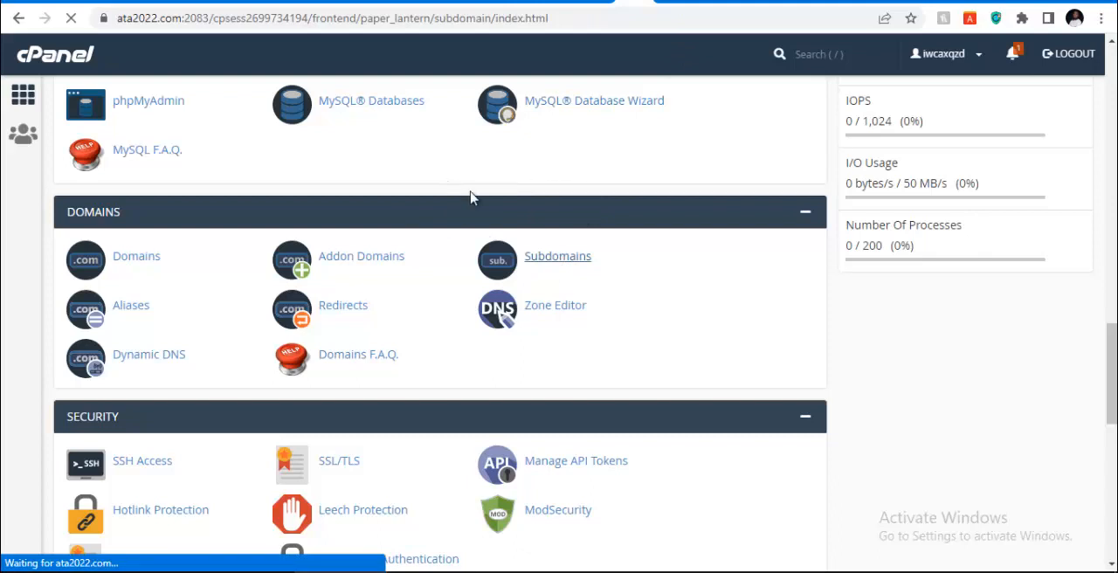
left_click(174, 274)
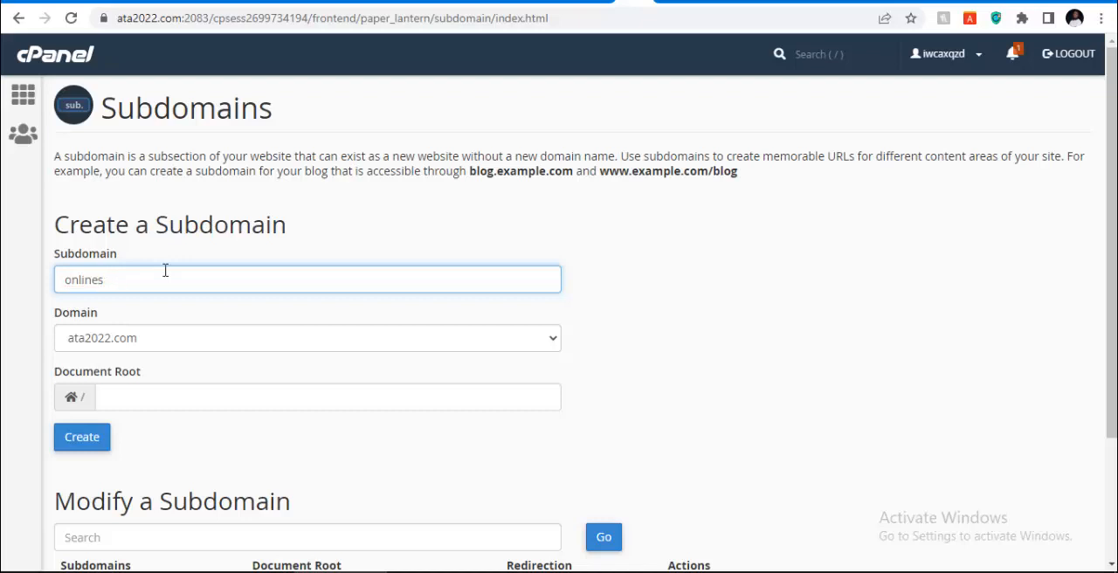
key("BackSpace")
key("BackSpace")
key("BackSpace")
type("s")
key("BackSpace")
type("eco")
scroll(169, 264, "down", 3)
left_click(77, 272)
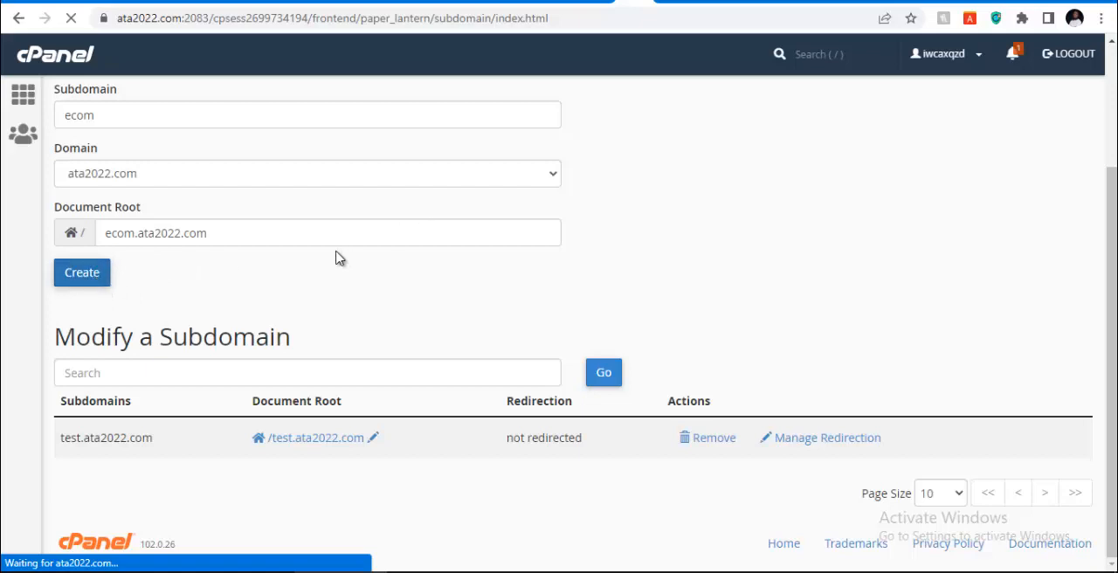
scroll(257, 262, "up", 2)
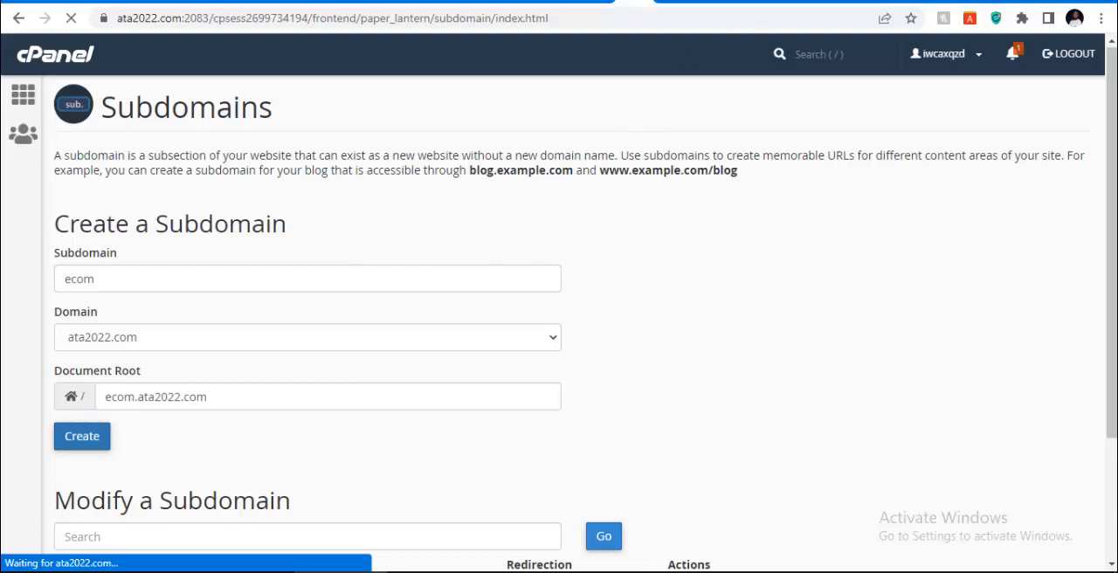
Look through the open DomainKing and Elessi theme tabs, and return to the cPanel Subdomains page to check the subdomain creation
left_click(881, 2)
left_click(886, 1)
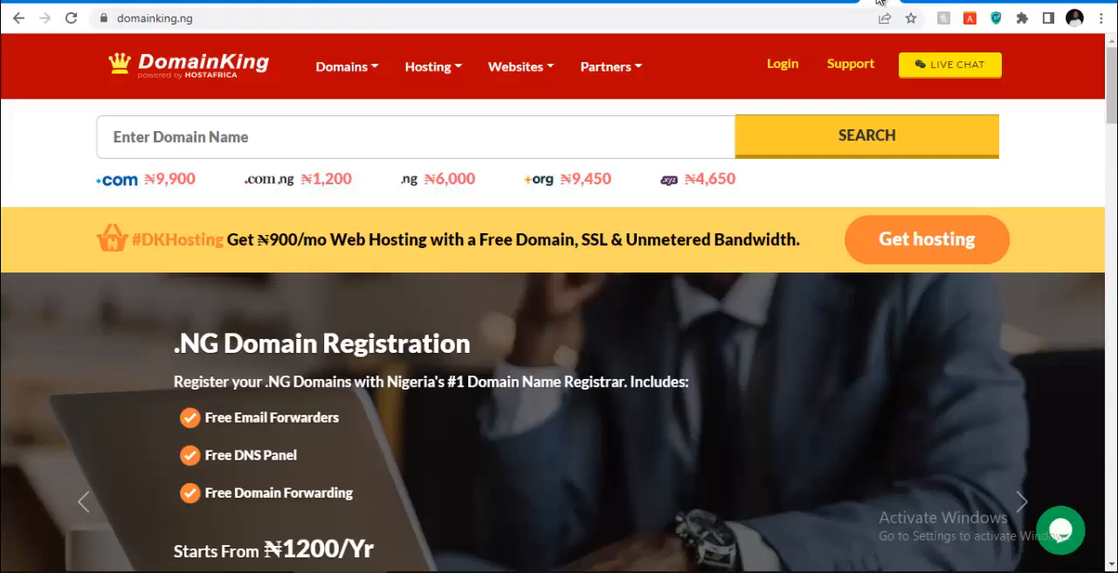
left_click(885, 1)
left_click(884, 1)
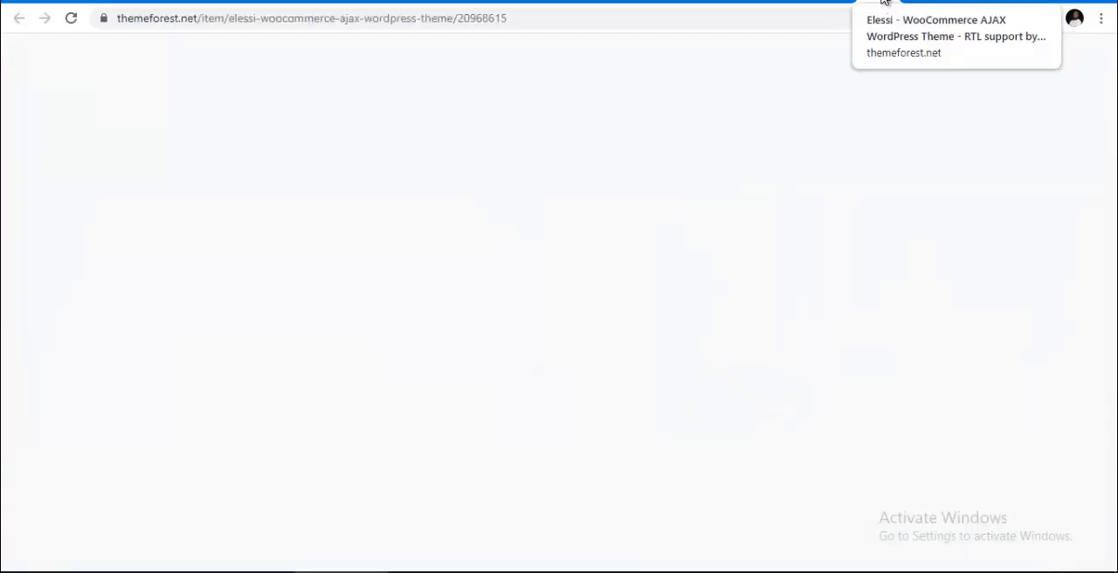
left_click(797, 4)
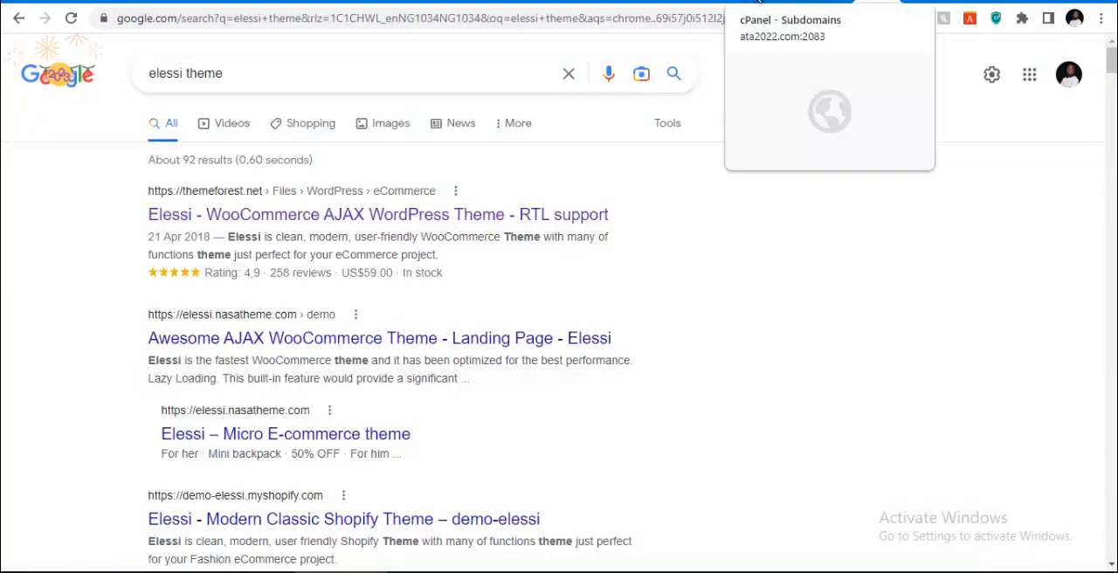
left_click(760, 3)
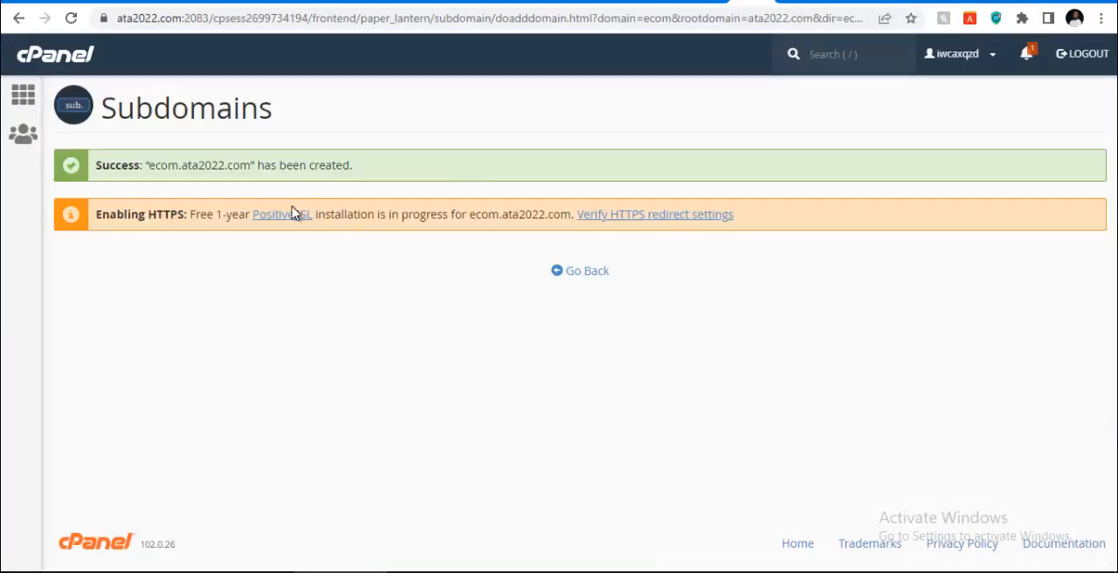
Go back to the Subdomains page, check the subdomain list, and return to the cPanel dashboard
left_click(575, 274)
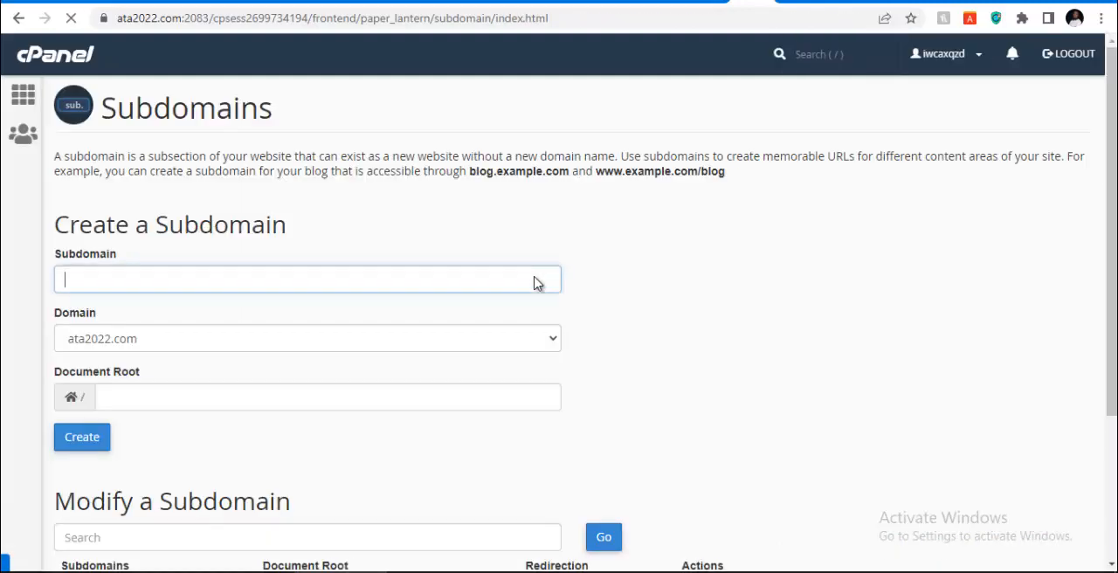
scroll(247, 327, "down", 3)
scroll(157, 201, "up", 3)
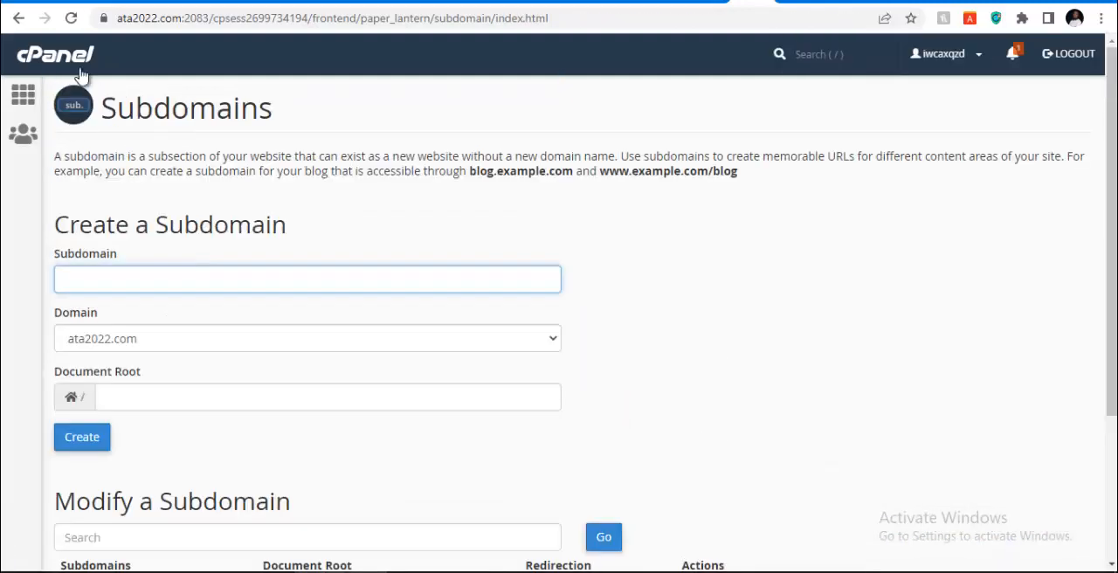
left_click(55, 54)
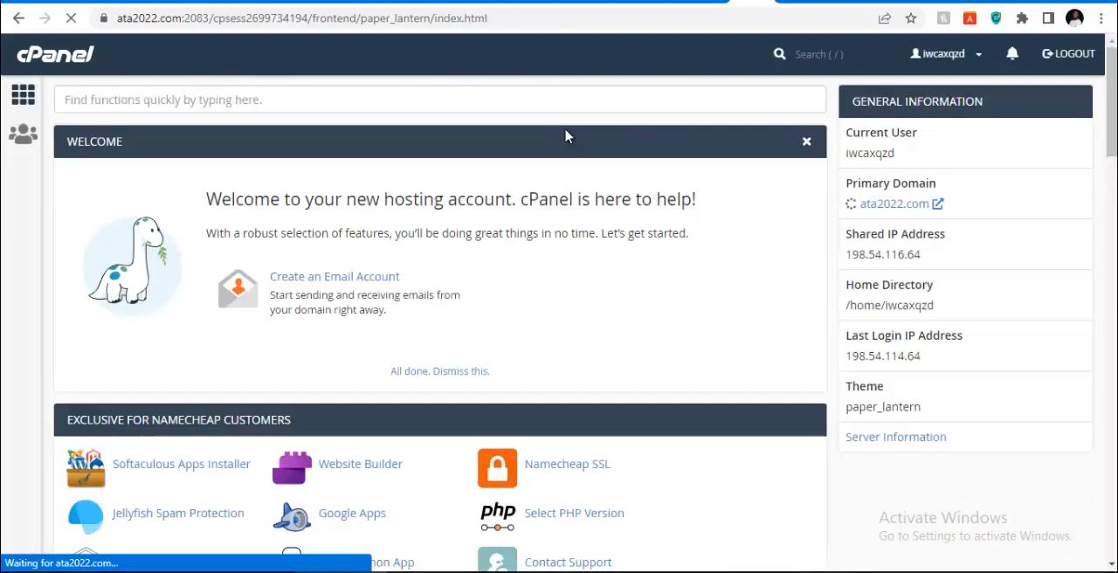
Open WordPress from the Softaculous Apps Installer scripts and start a new installation
scroll(330, 340, "down", 3)
scroll(330, 341, "down", 3)
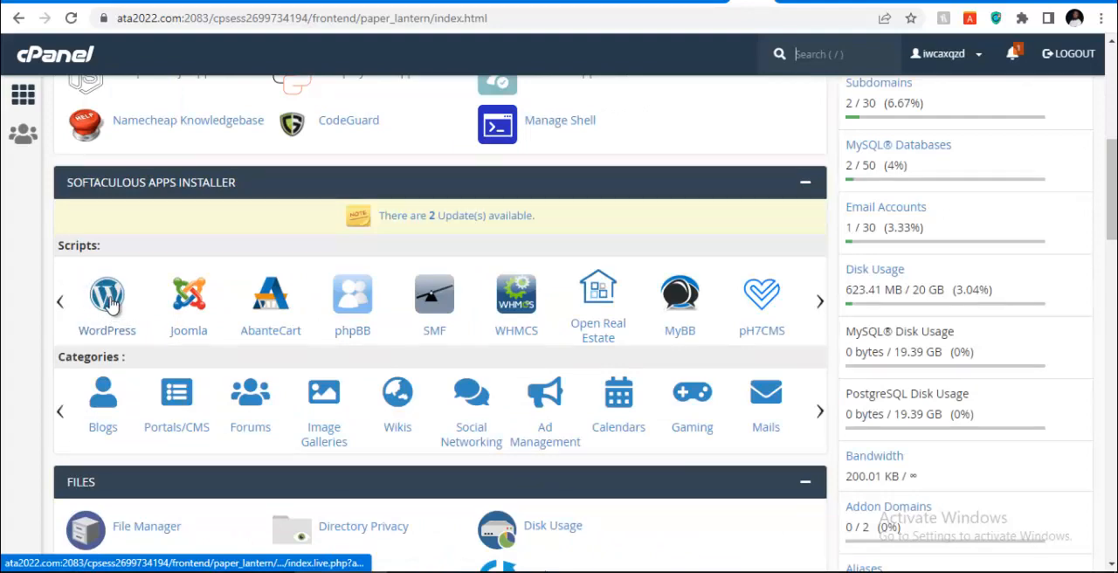
left_click(109, 299)
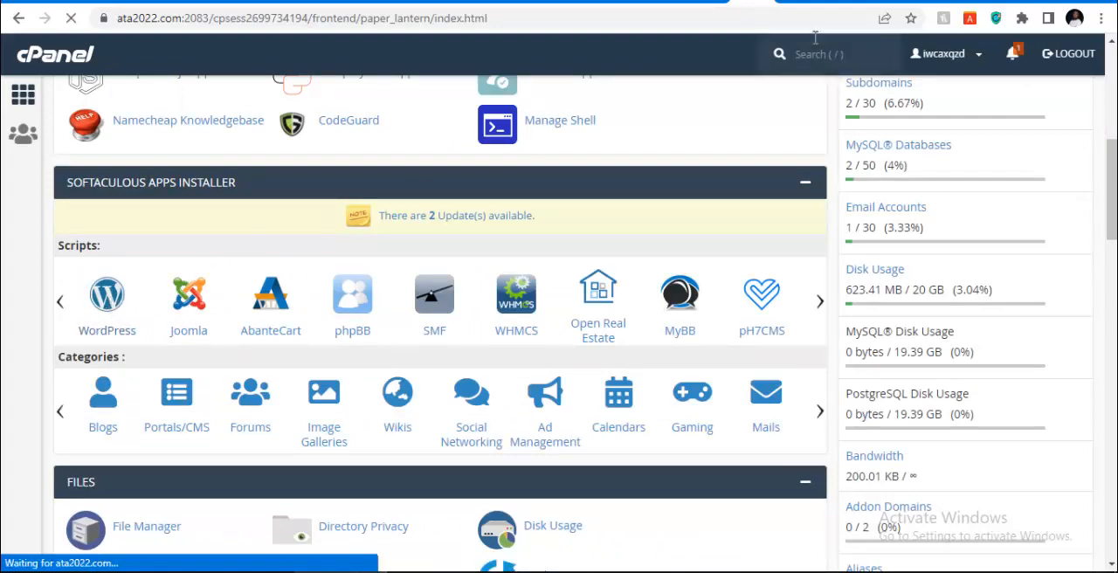
scroll(455, 337, "down", 3)
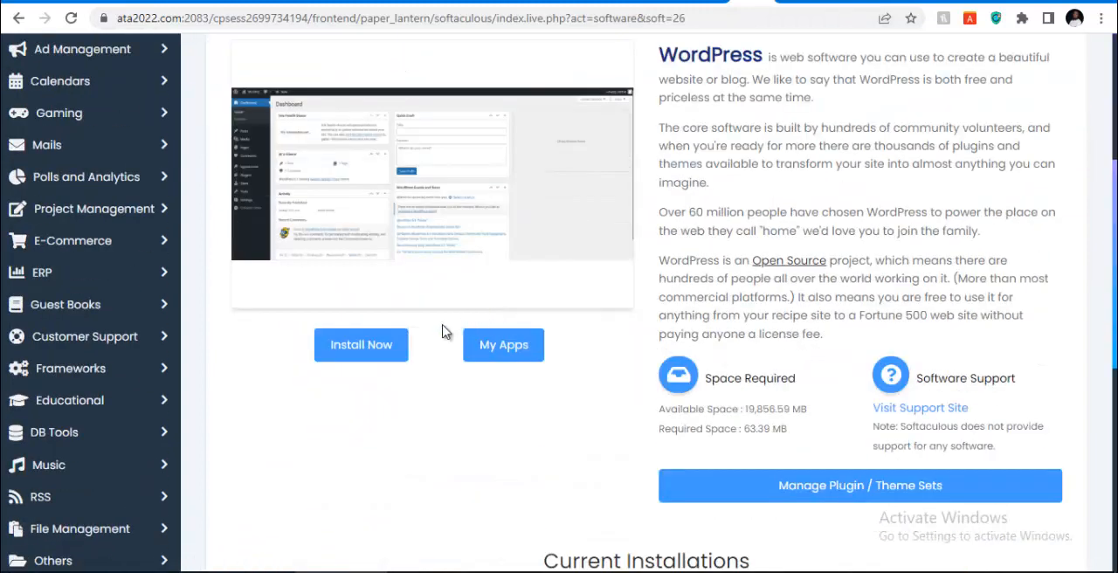
left_click(362, 344)
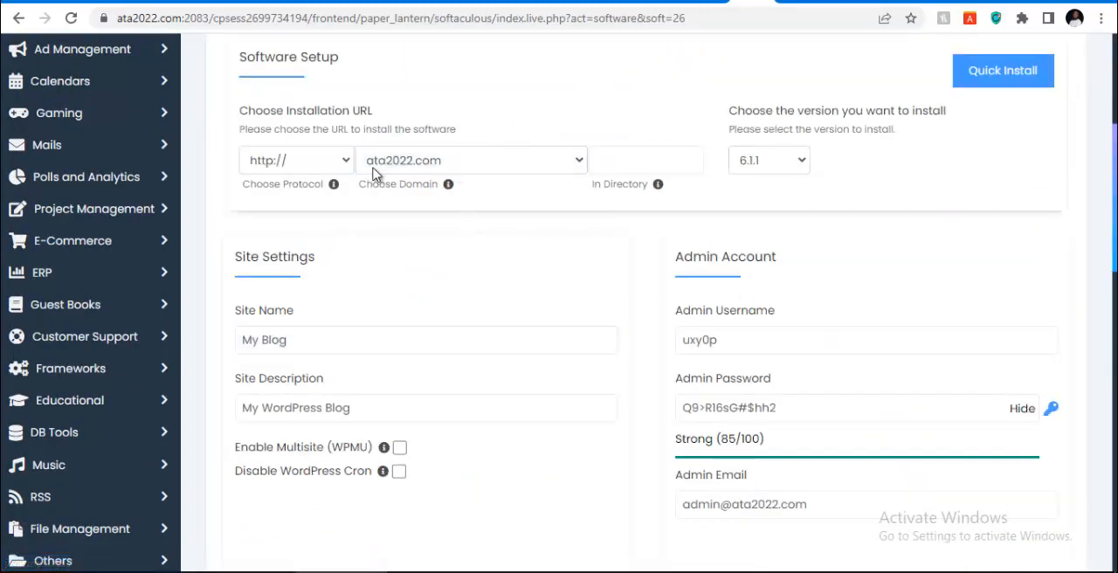
Set the WordPress installation domain to ecom.ata2022.com in the installation URL settings
left_click(479, 166)
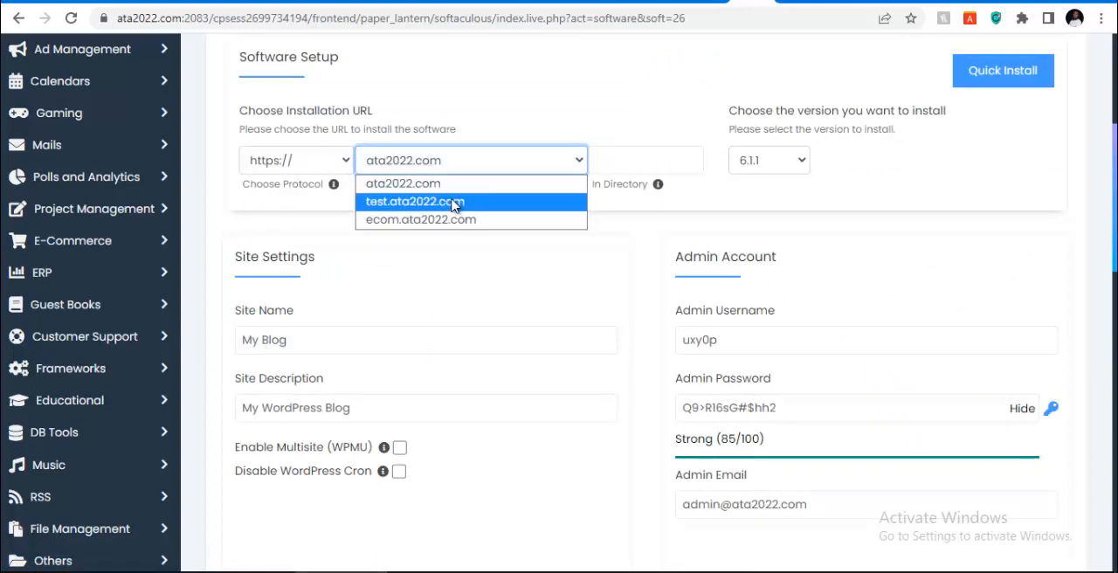
left_click(442, 225)
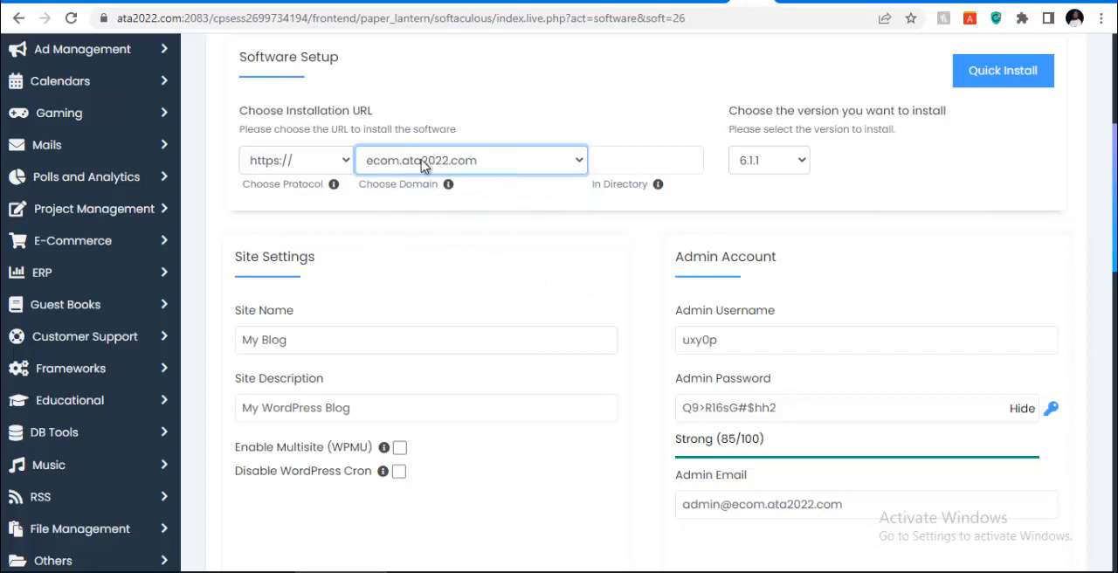
mouse_move(427, 190)
scroll(459, 243, "down", 1)
scroll(456, 217, "up", 1)
scroll(617, 290, "down", 1)
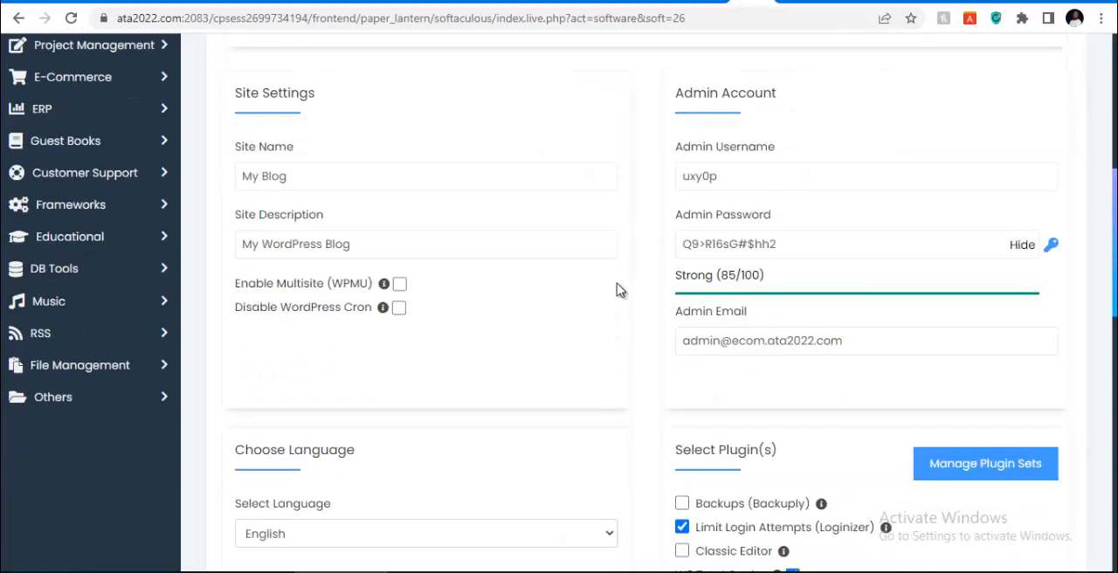
Enable the Classic Editor plugin for the WordPress installation
scroll(769, 277, "down", 2)
scroll(769, 289, "down", 1)
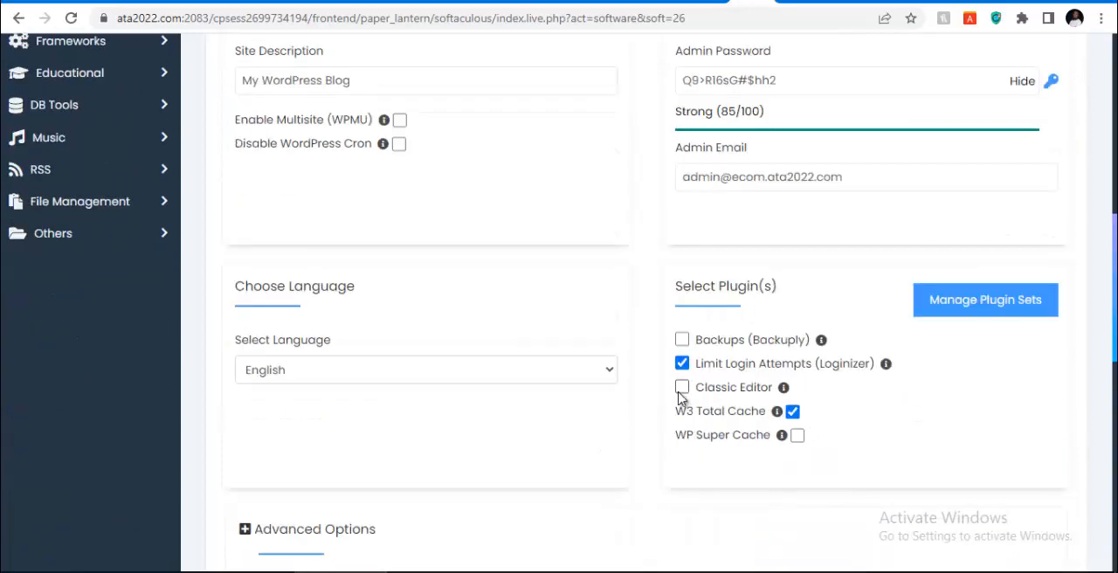
scroll(683, 388, "up", 1)
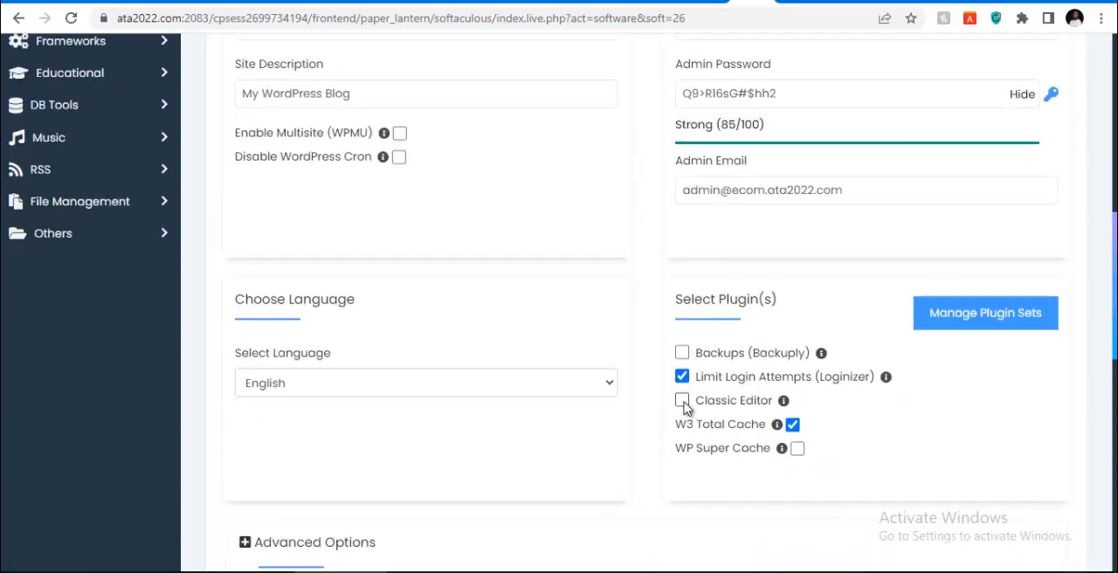
scroll(684, 409, "up", 1)
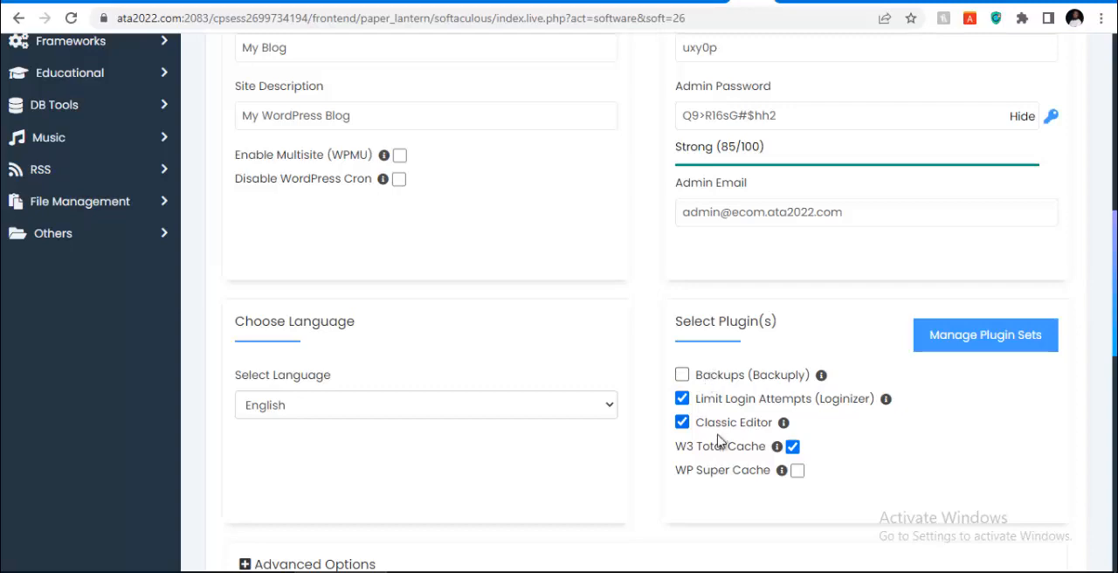
Review the installation form's URL setup, site name and description, admin account, language and plugin selections
scroll(672, 403, "up", 4)
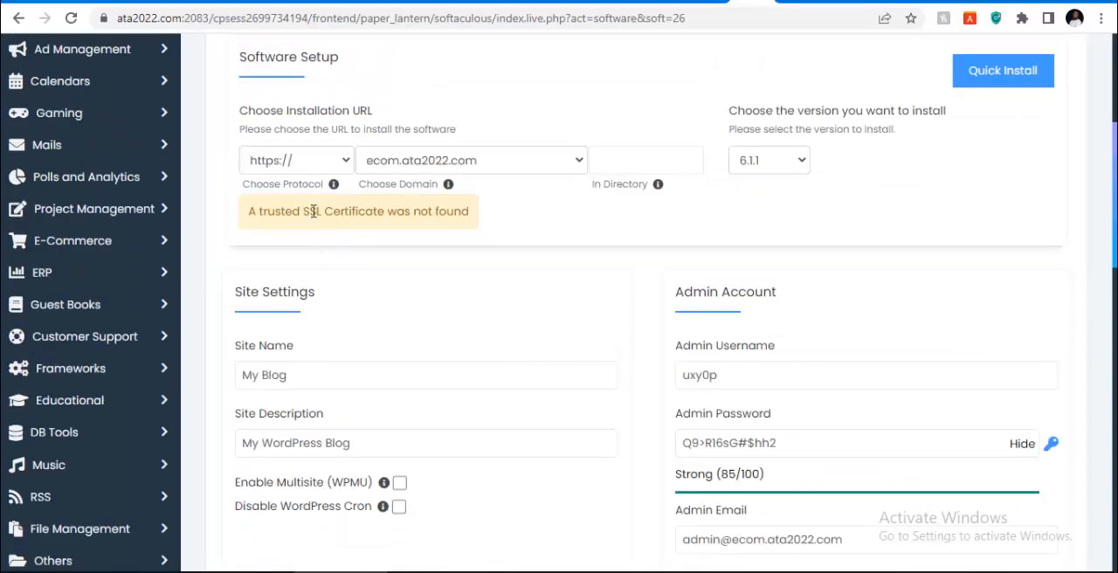
scroll(440, 185, "down", 5)
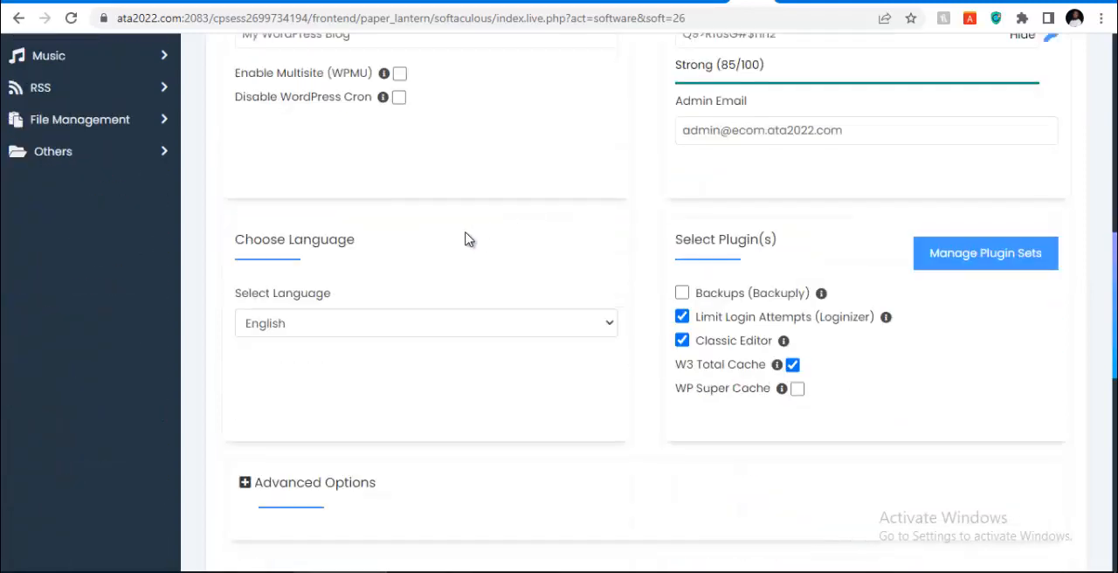
scroll(643, 236, "up", 1)
scroll(492, 250, "up", 2)
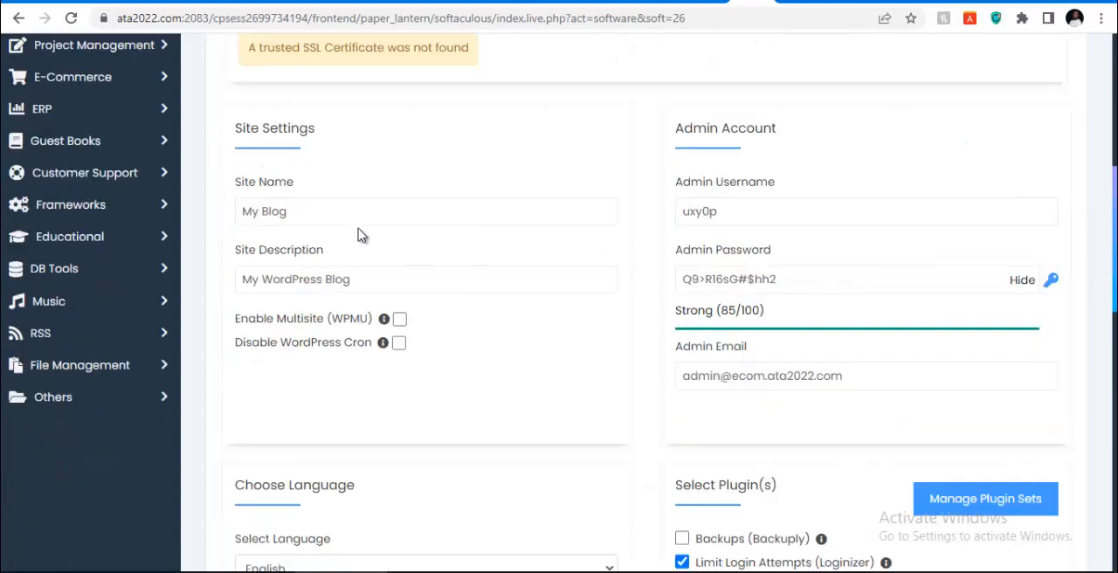
left_click(319, 217)
left_click(316, 279)
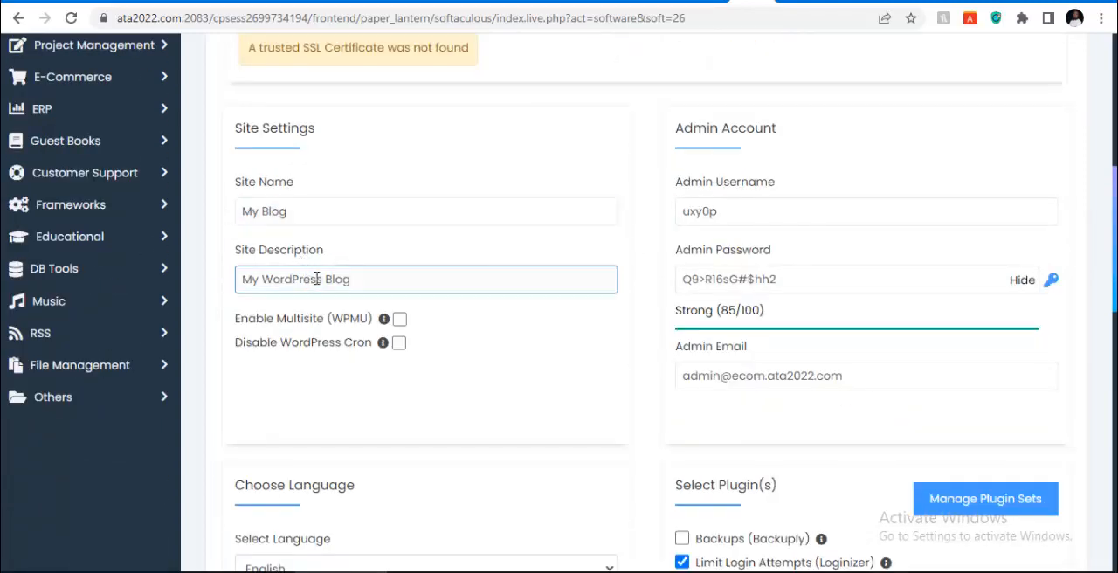
scroll(417, 305, "down", 6)
scroll(600, 253, "up", 5)
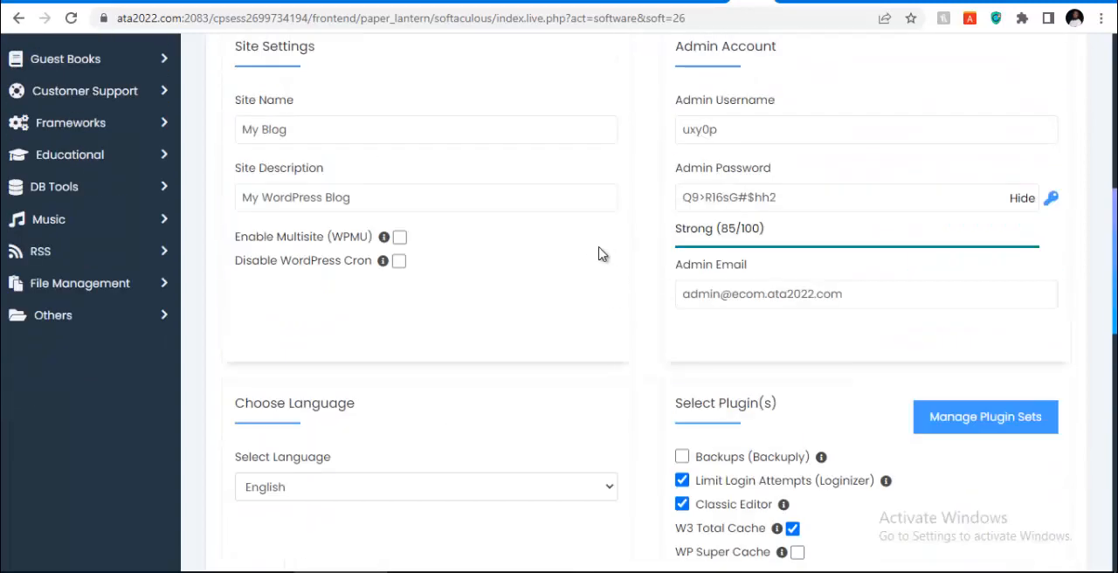
Install WordPress on ecom.ata2022.com, keeping the remaining form settings at their defaults
scroll(491, 198, "up", 3)
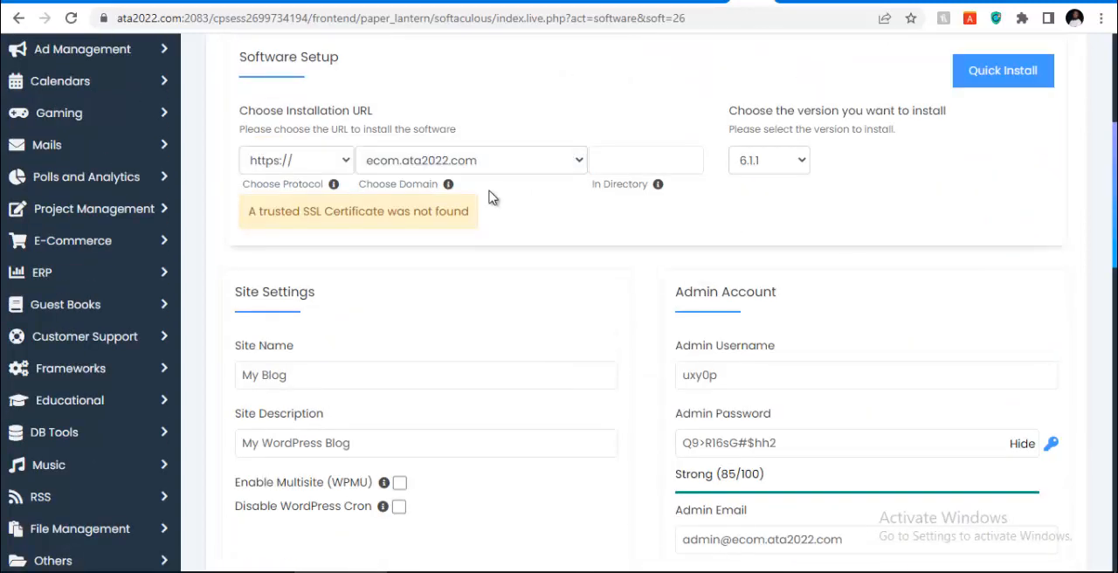
scroll(661, 192, "down", 15)
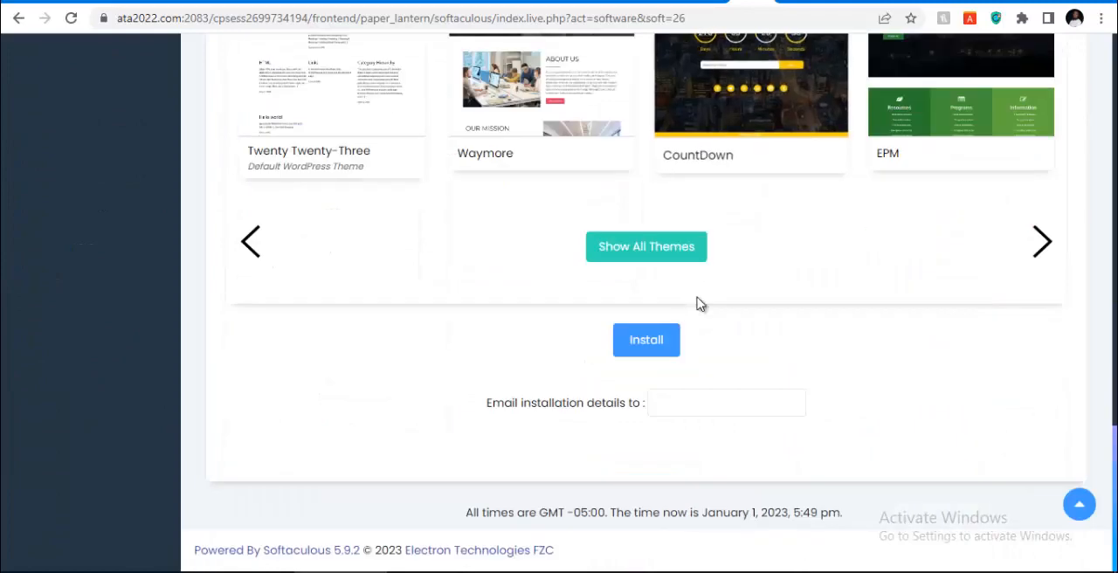
left_click(643, 346)
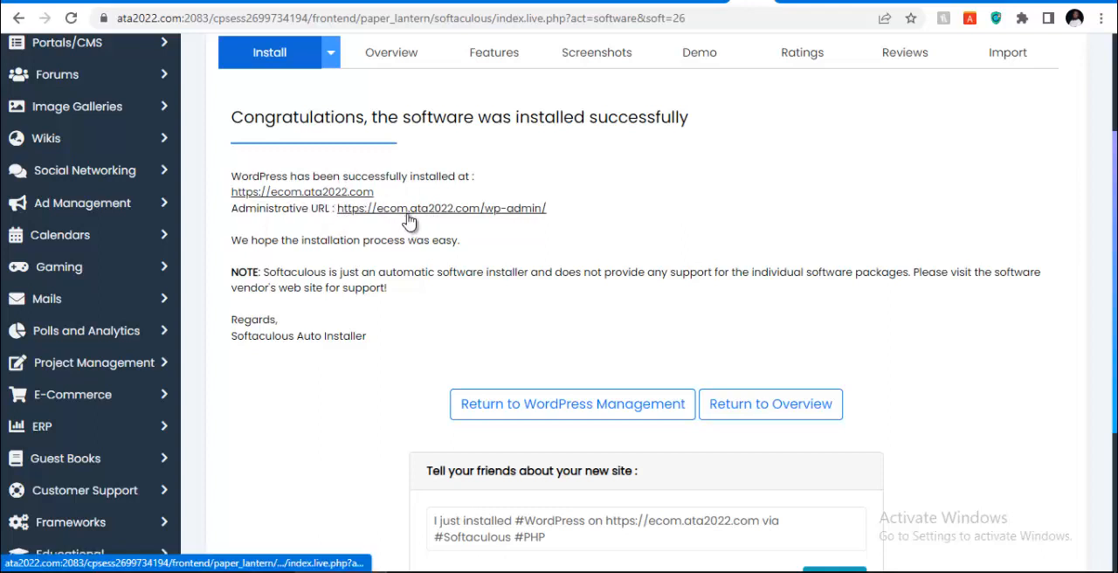
Open the new site's administrative URL and its home page link, each in a new browser tab
right_click(471, 213)
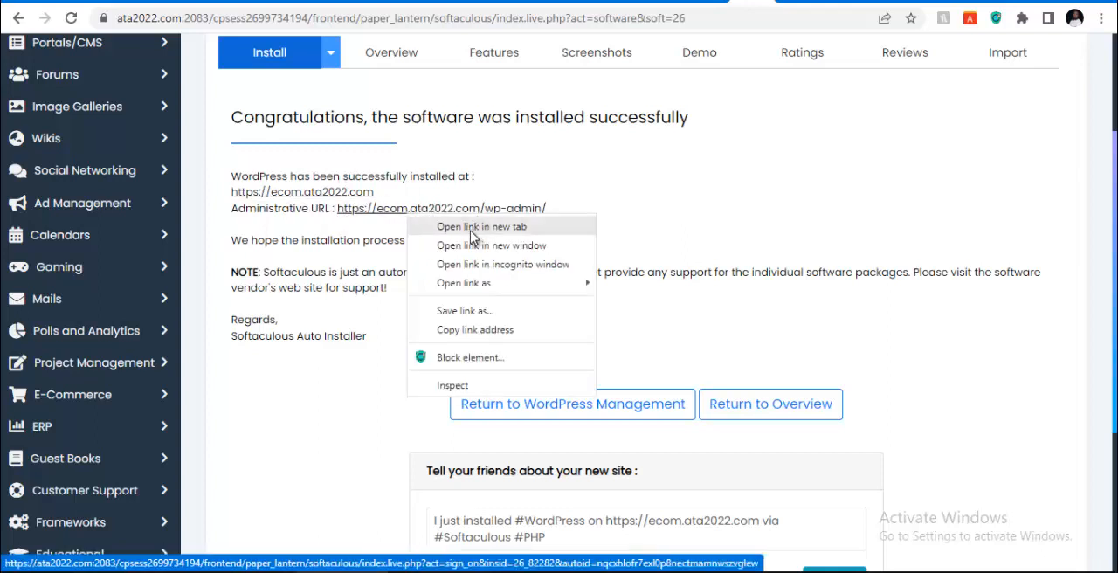
left_click(477, 229)
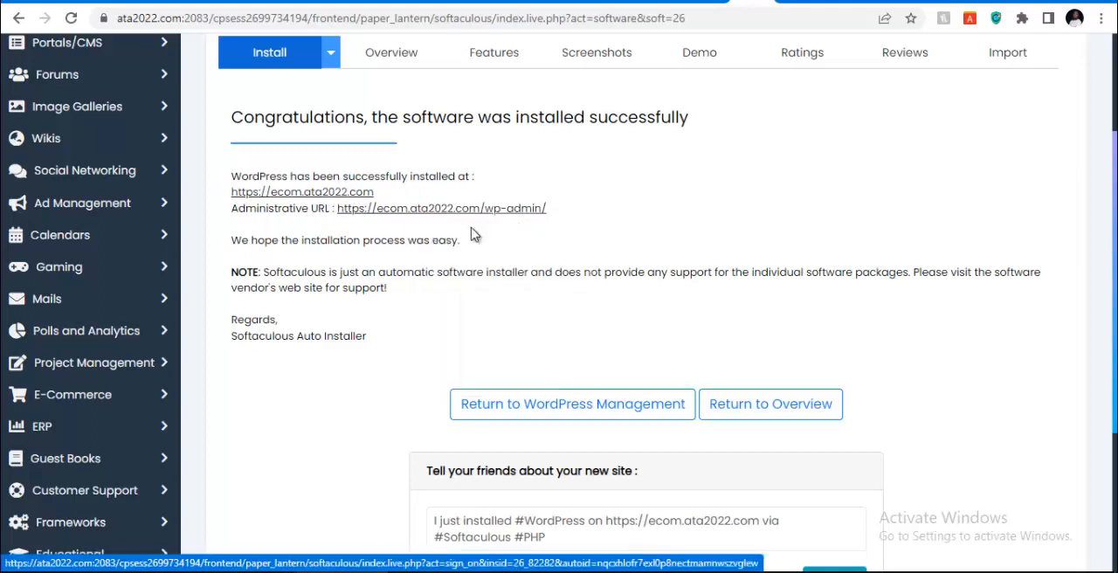
right_click(346, 193)
left_click(418, 211)
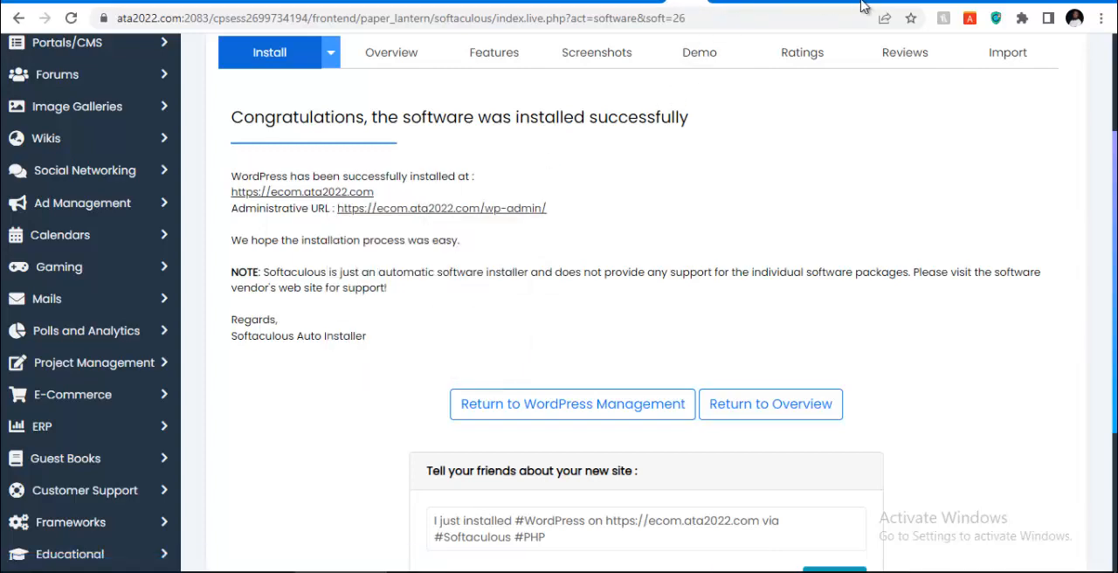
Switch through the open tabs to the ecom.ata2022.com home page and show the advanced details of its privacy warning
left_click(891, 2)
left_click(880, 2)
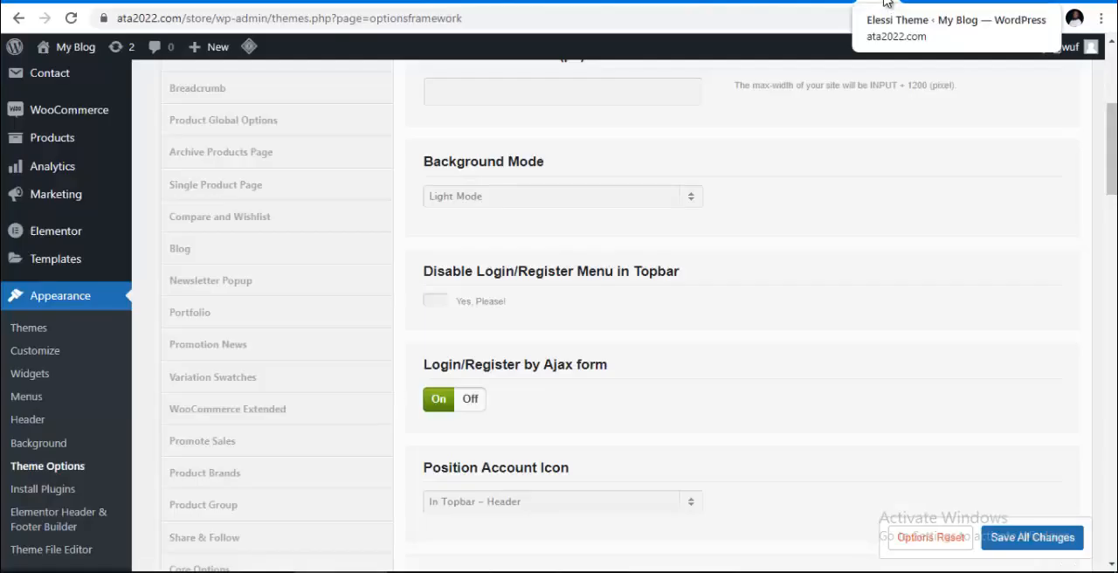
left_click(885, 2)
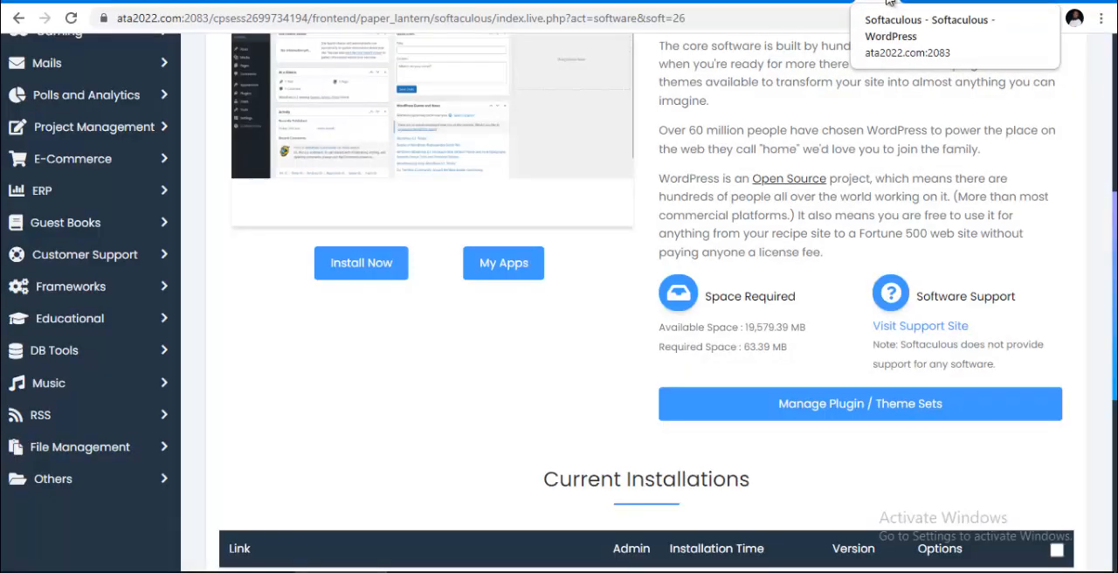
left_click(890, 2)
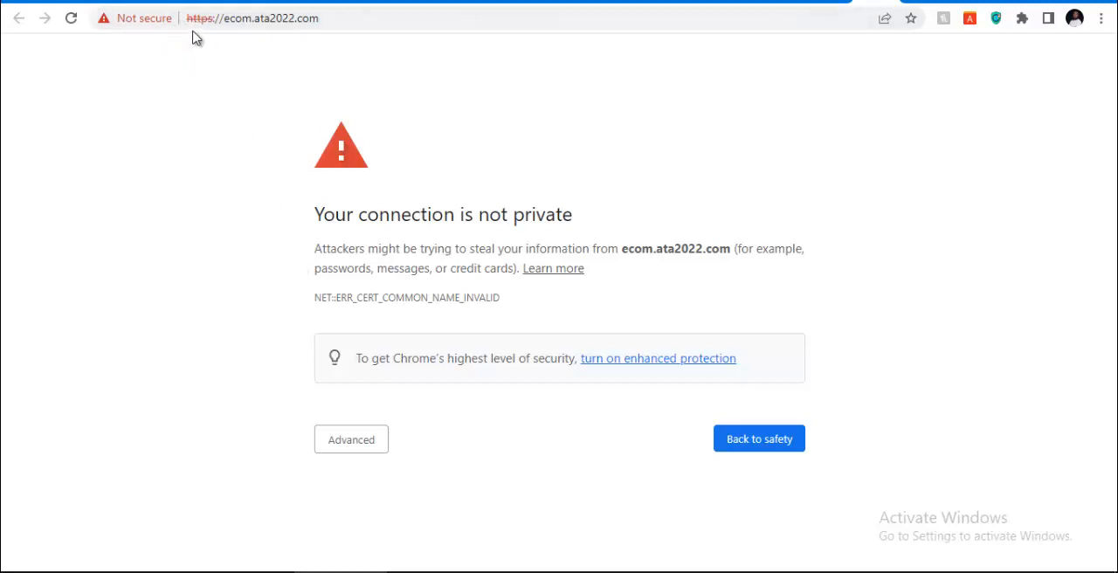
left_click(348, 442)
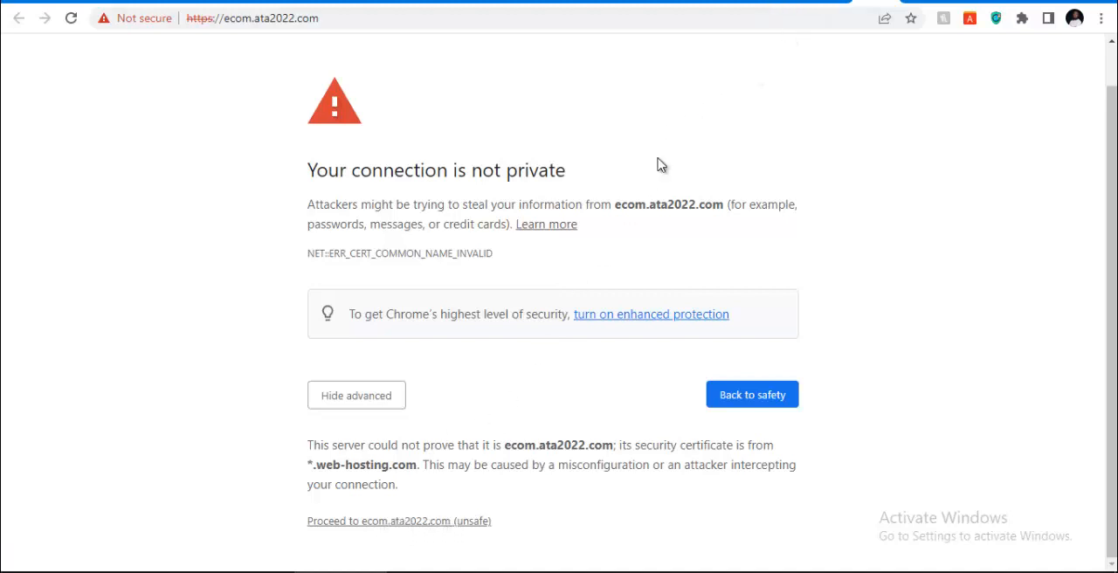
In the WordPress admin sign-on tab, expand the privacy warning and proceed to ecom.ata2022.com despite the certificate problem
mouse_move(434, 570)
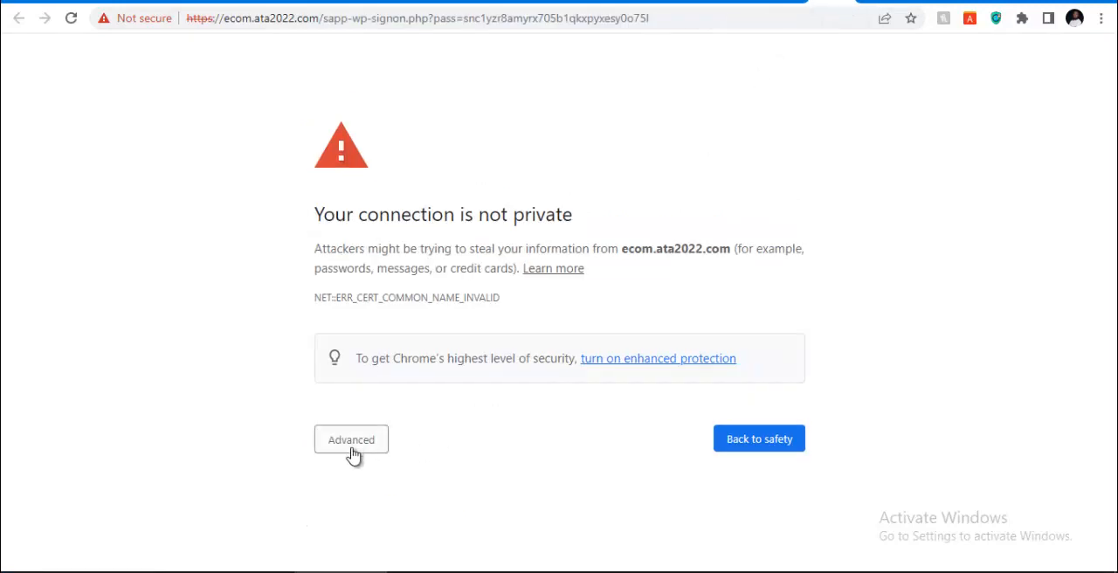
left_click(354, 444)
scroll(362, 516, "down", 1)
left_click(367, 522)
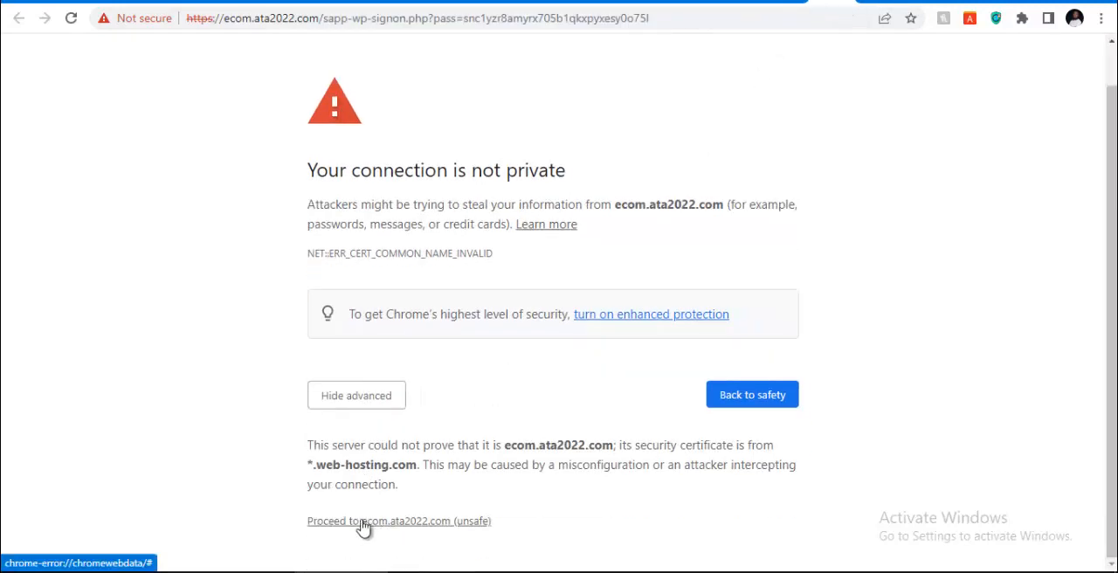
Switch back to the Softaculous WordPress tab and return to the cPanel control panel
left_click(786, 3)
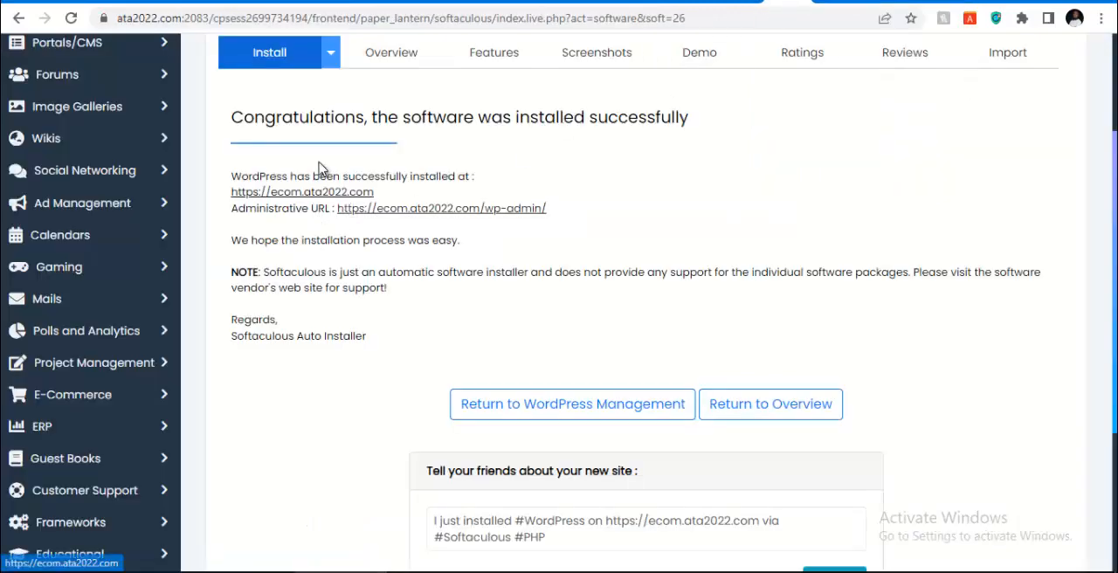
scroll(789, 137, "up", 2)
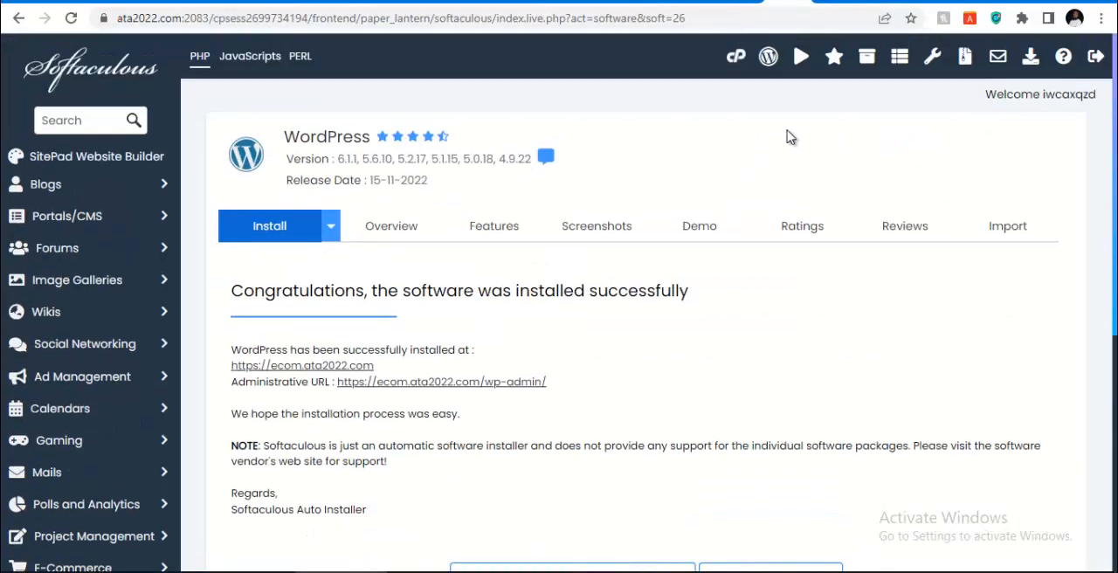
left_click(735, 61)
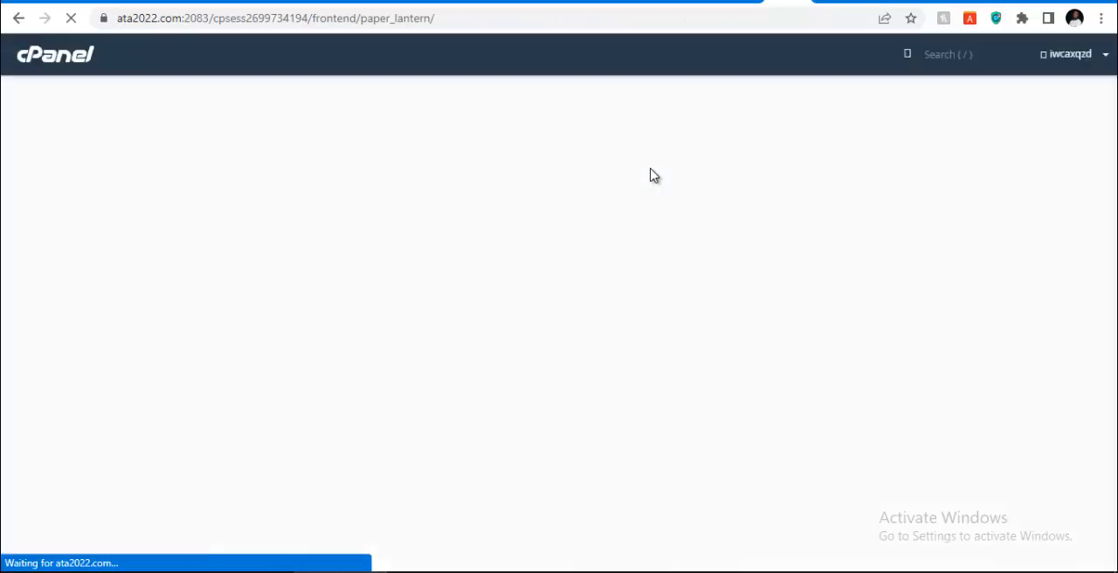
Open the SSL/TLS Status page from cPanel's Security section
scroll(437, 274, "down", 8)
scroll(432, 274, "down", 10)
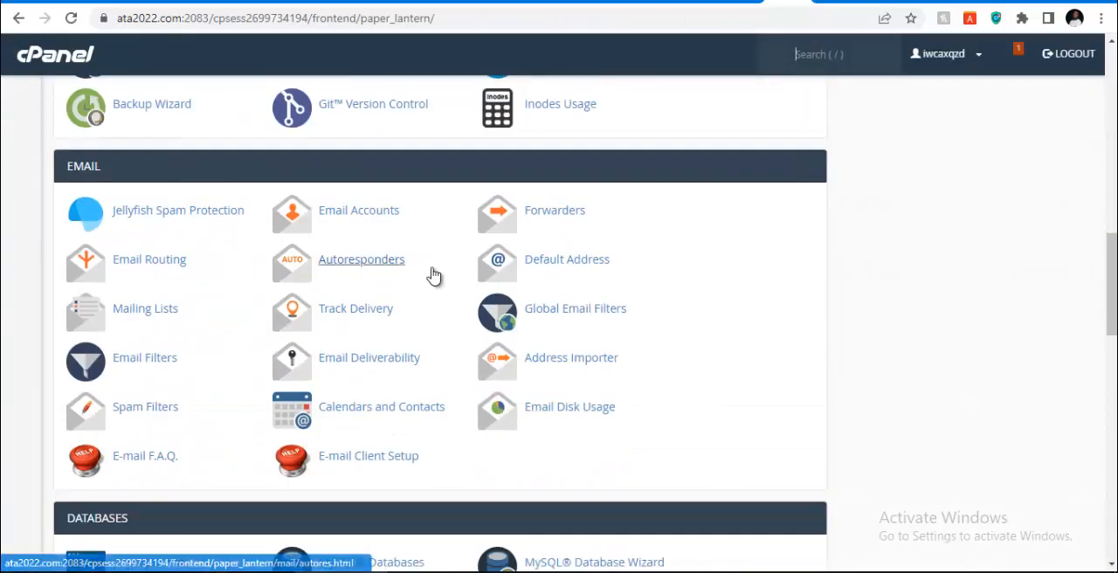
scroll(414, 323, "down", 4)
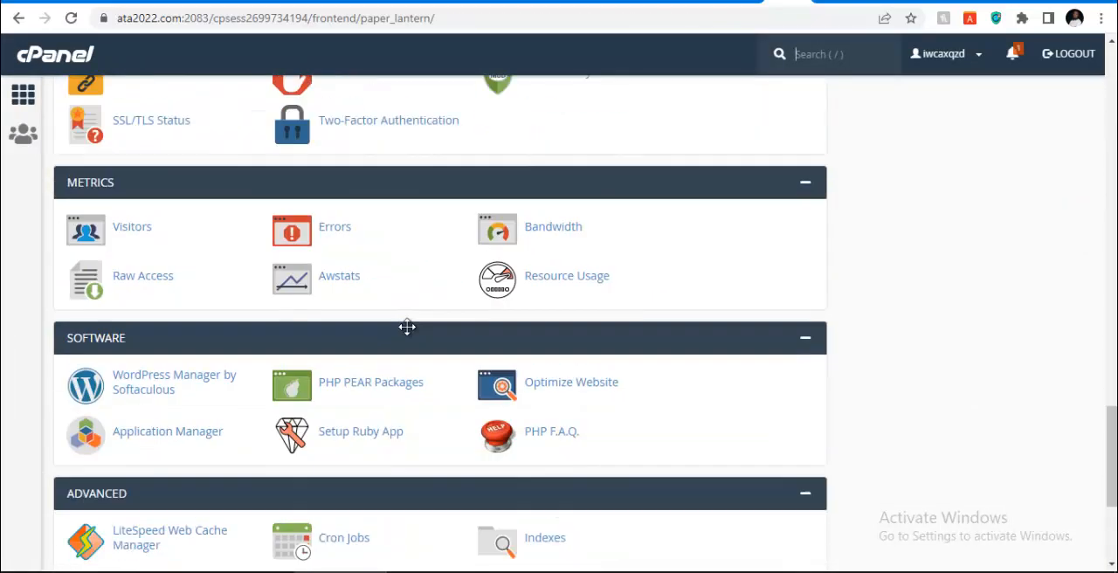
scroll(401, 380, "up", 3)
scroll(401, 380, "down", 3)
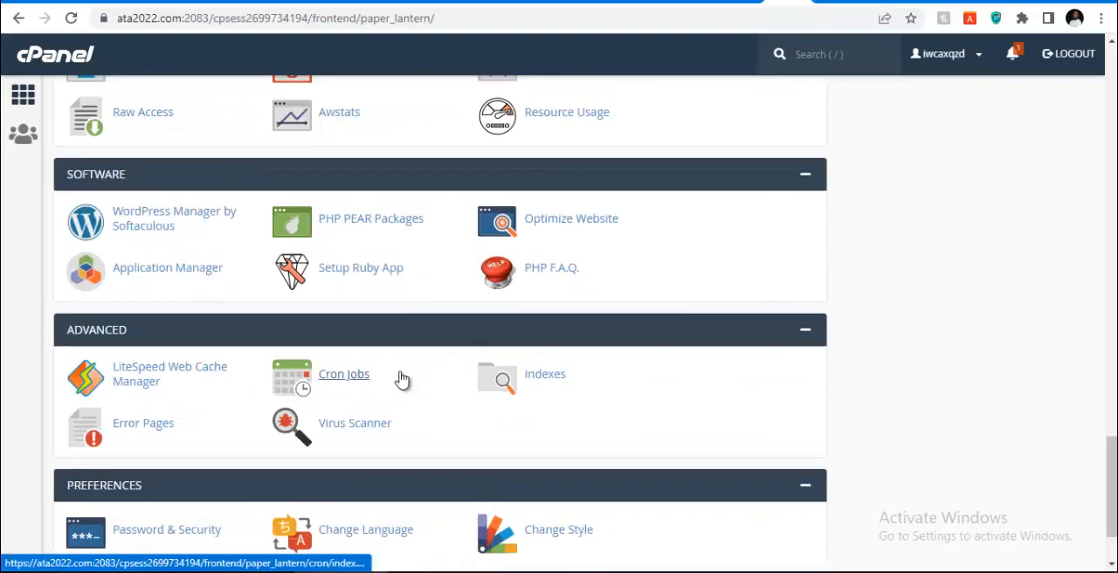
scroll(399, 379, "up", 5)
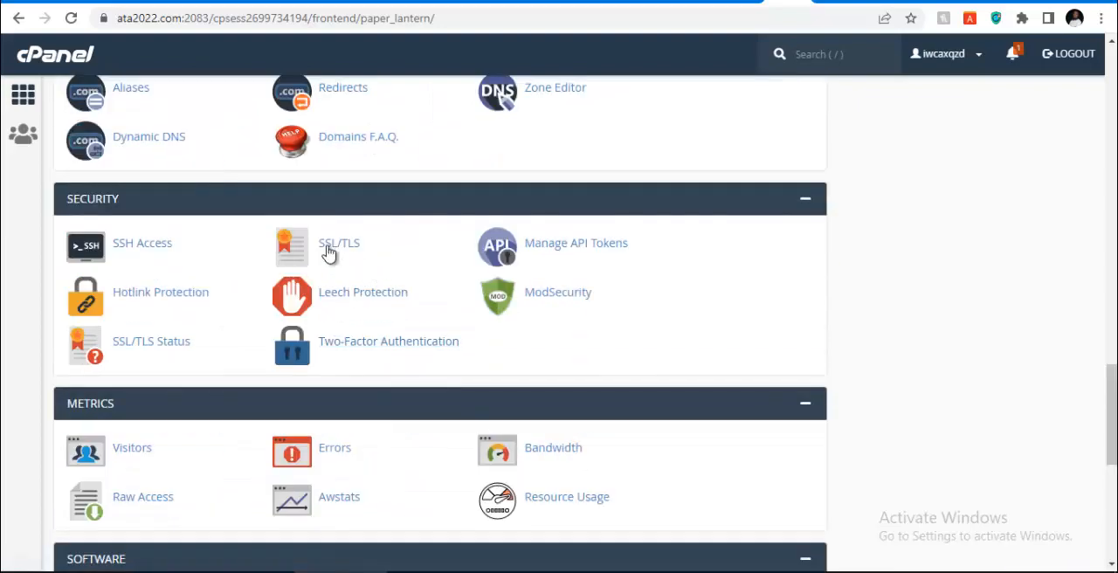
left_click(133, 350)
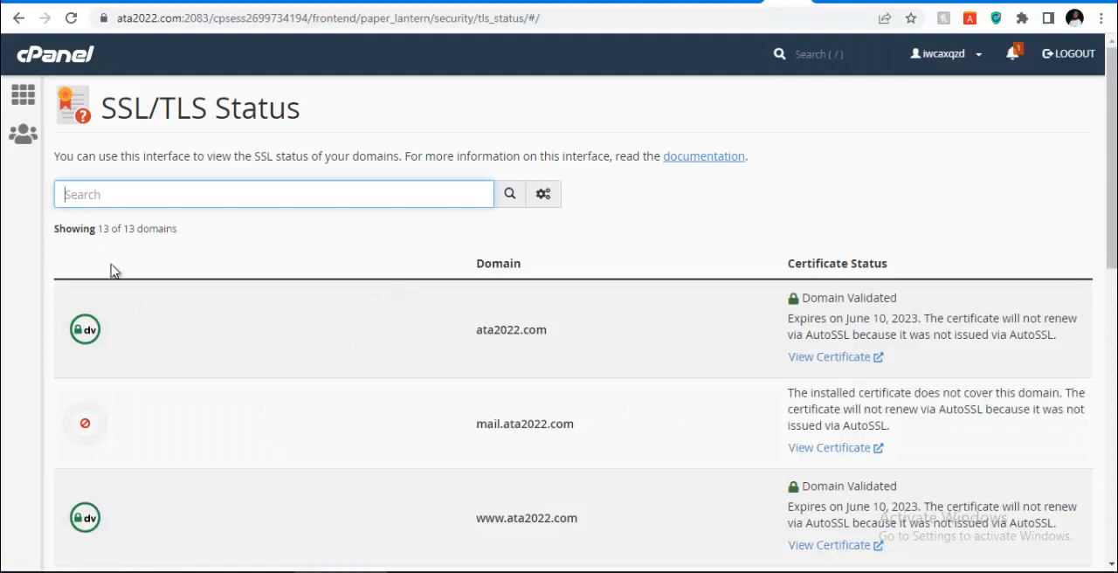
Examine the certificate status of ecom.ata2022.com against the other listed domains and switch to the ecom.ata2022.com home page tab
scroll(147, 314, "down", 3)
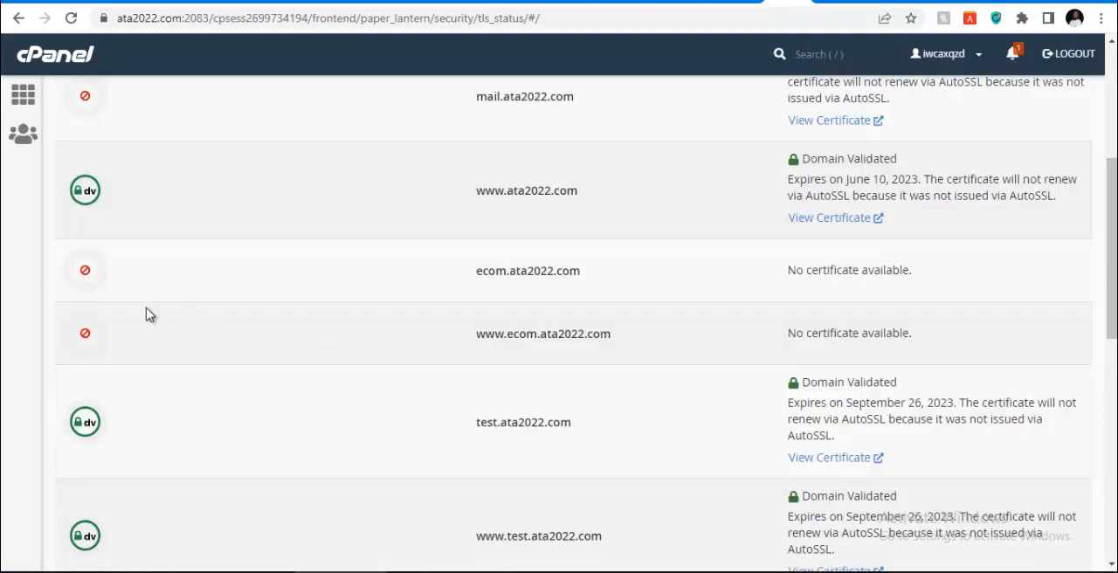
scroll(127, 310, "up", 1)
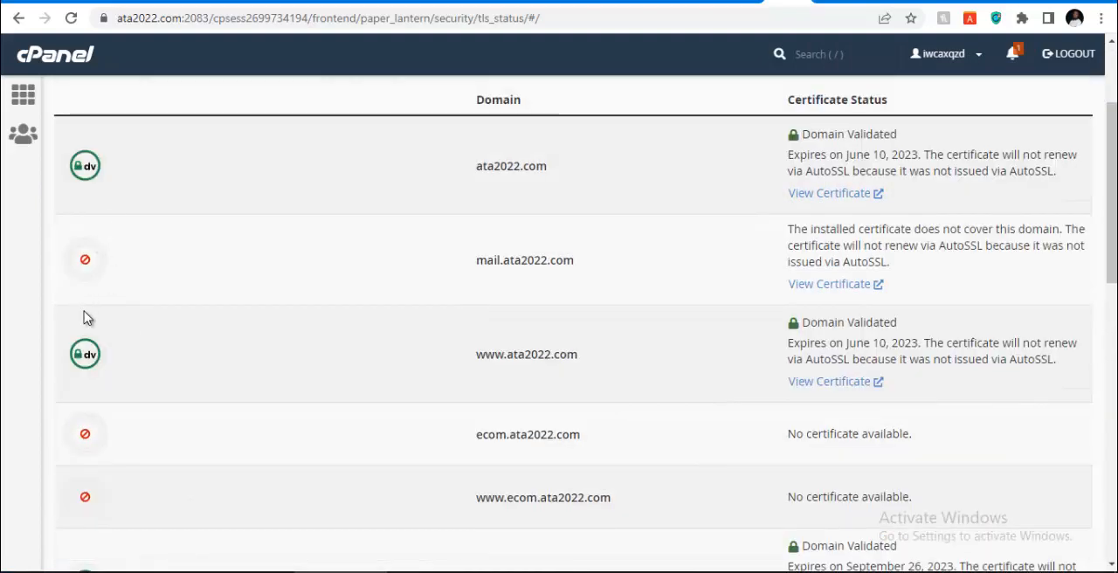
scroll(262, 303, "up", 2)
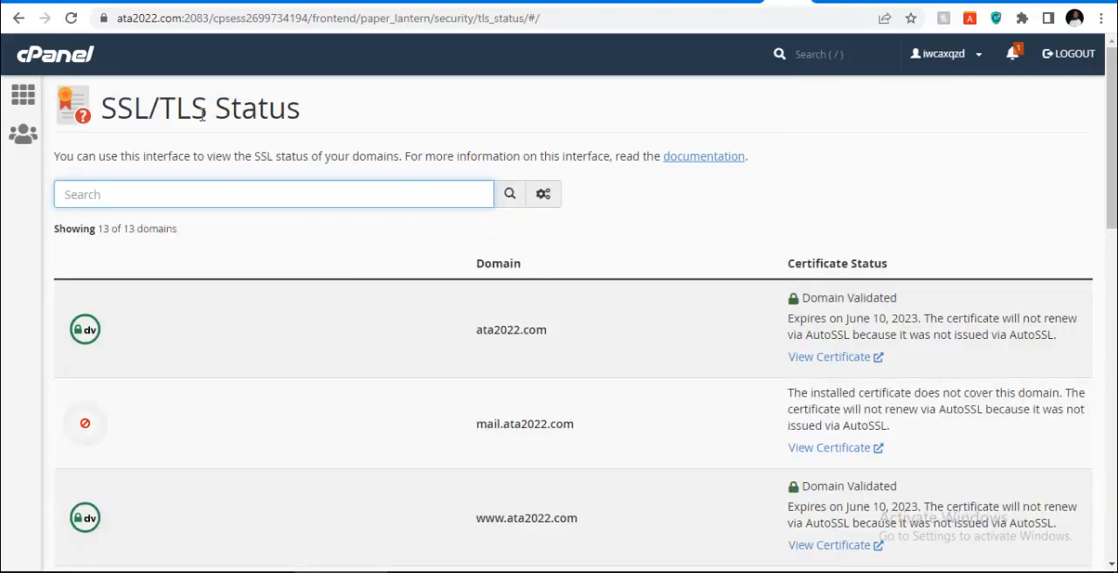
scroll(133, 287, "down", 1)
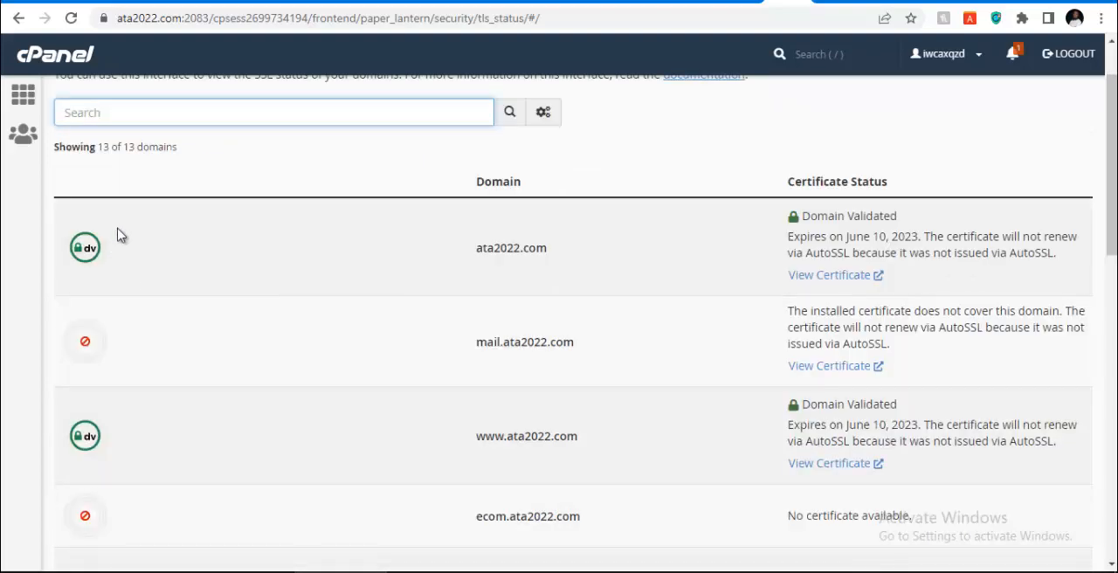
scroll(77, 342, "down", 2)
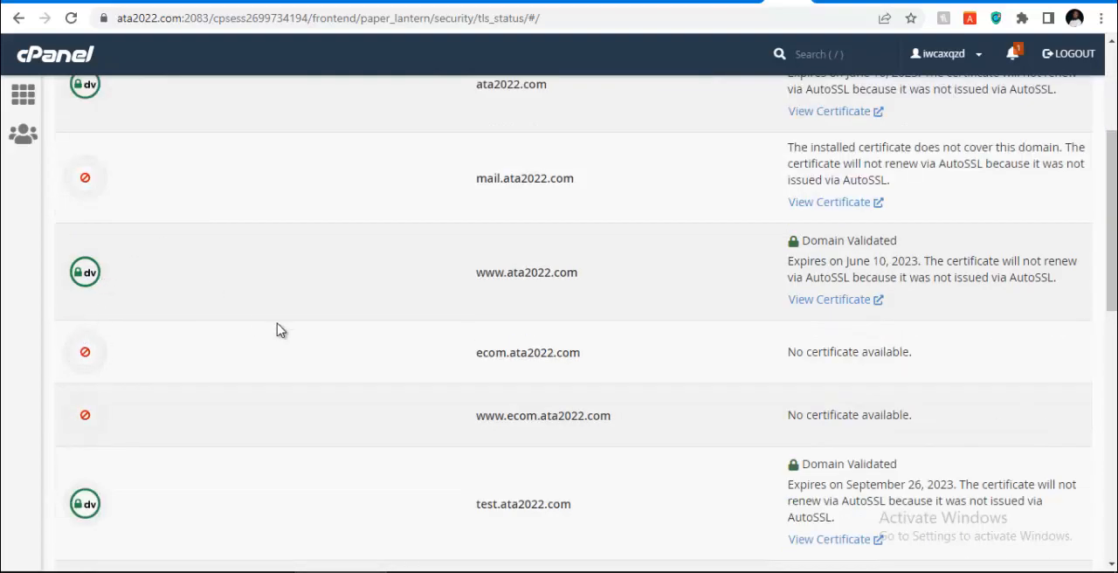
scroll(276, 330, "up", 3)
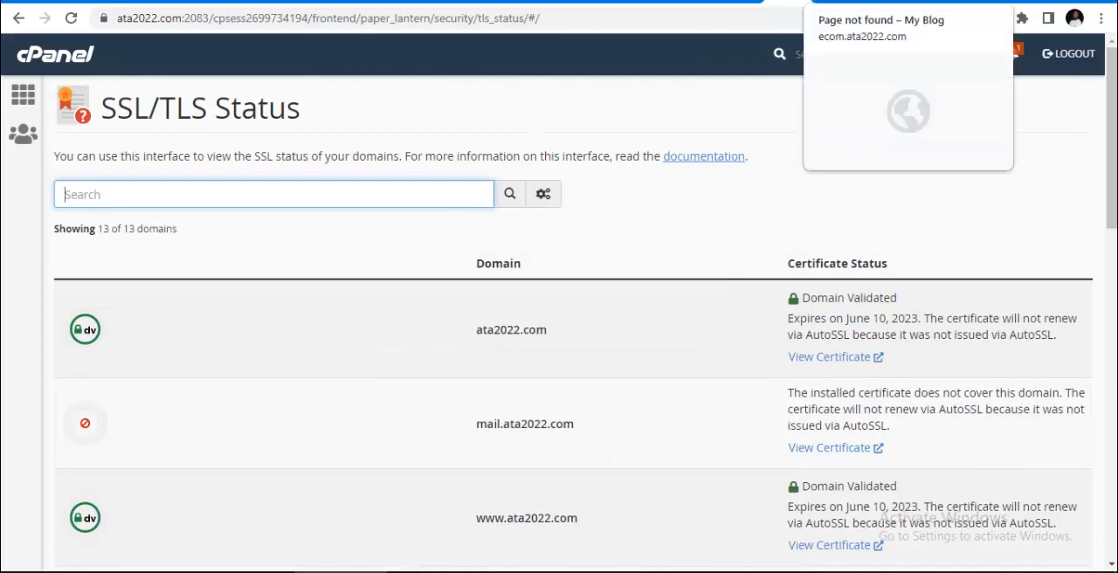
left_click(884, 2)
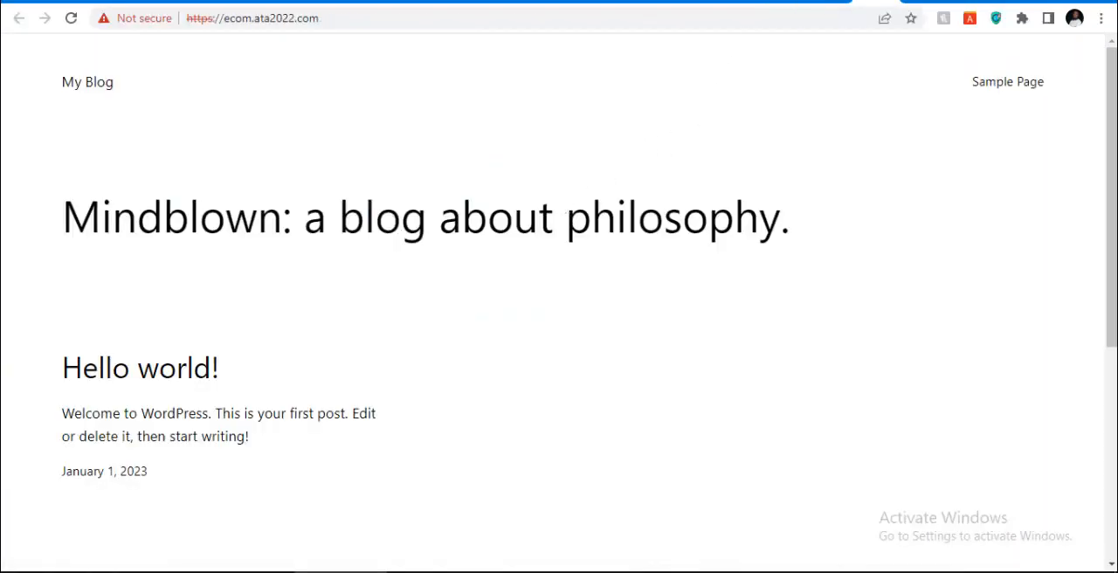
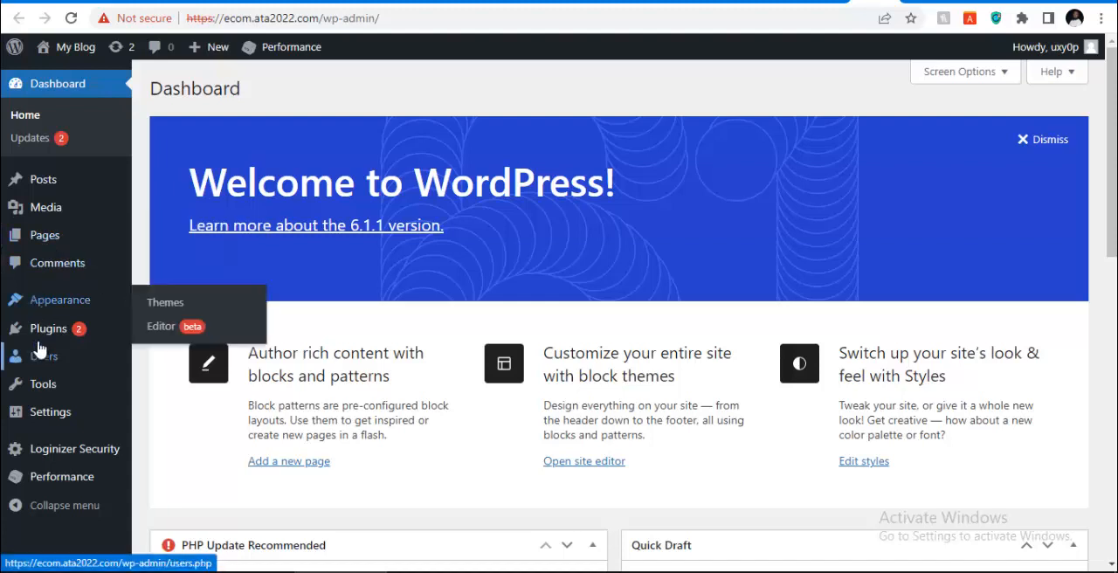
Open the installed Themes page of the WordPress dashboard, glance at the Add Themes page and return to the installed themes
mouse_move(68, 306)
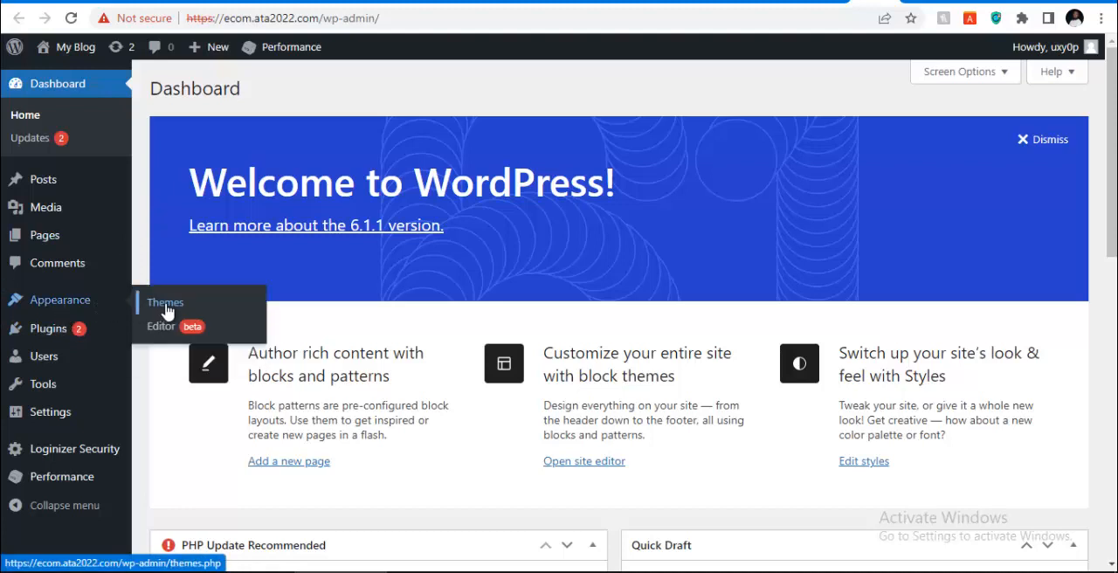
left_click(166, 306)
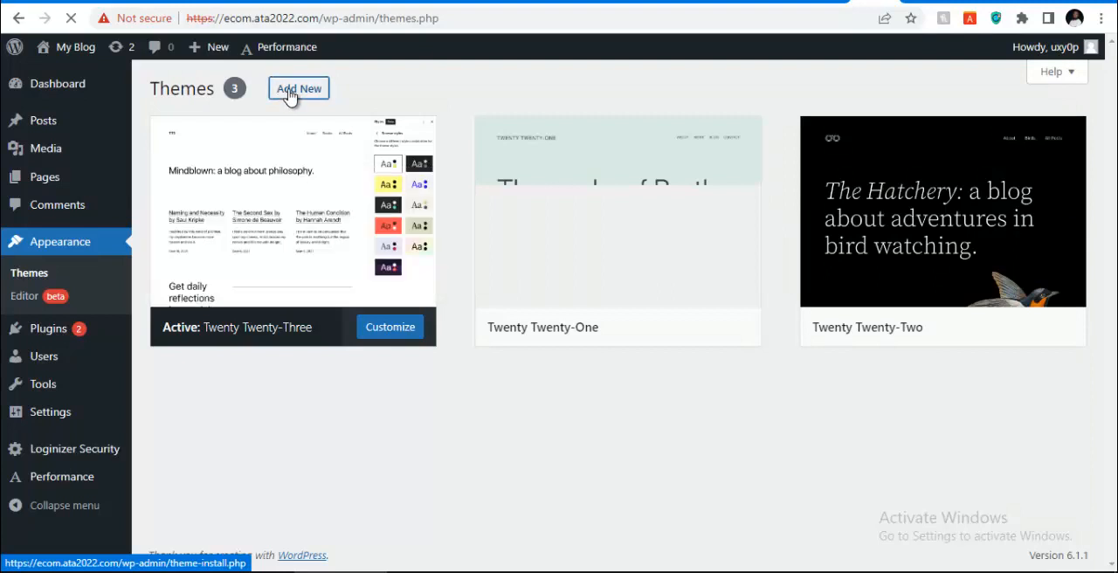
left_click(291, 92)
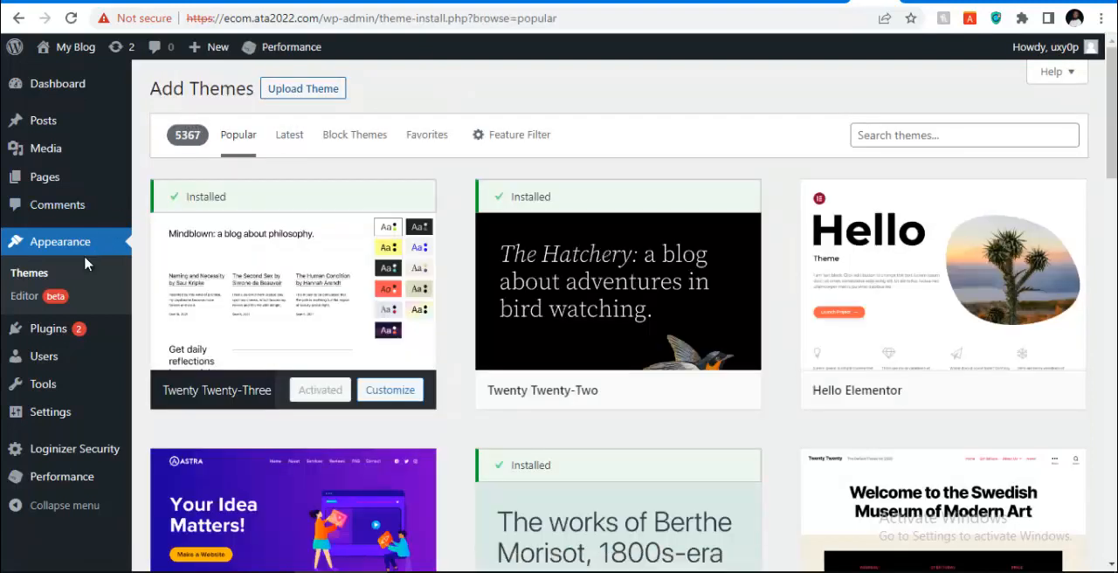
left_click(24, 276)
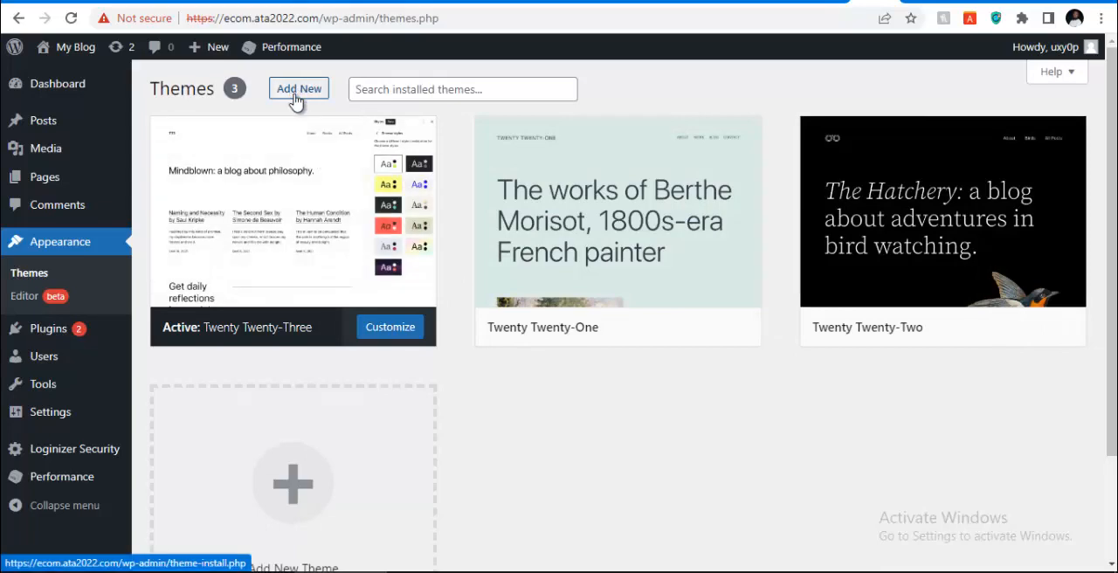
Search Google for "elessi theme" in a new browser tab
left_click(911, 3)
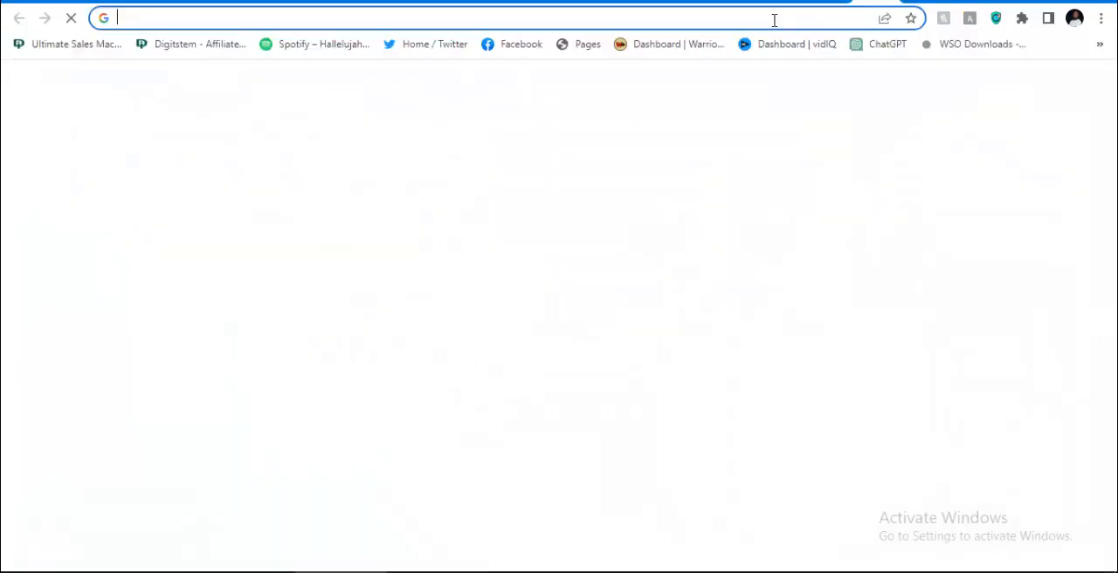
left_click(758, 19)
type("e")
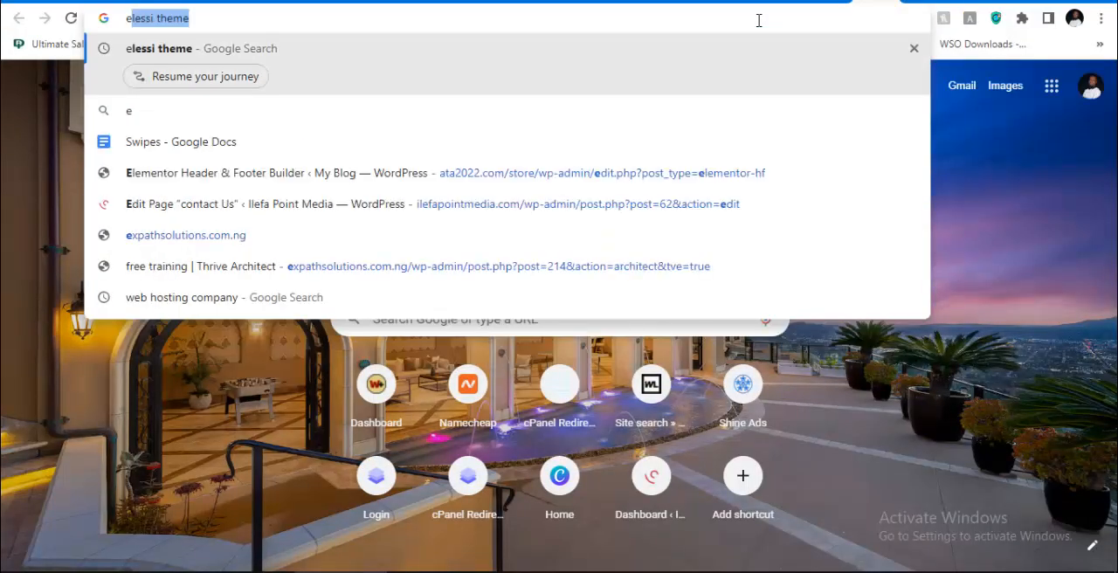
type("lssi")
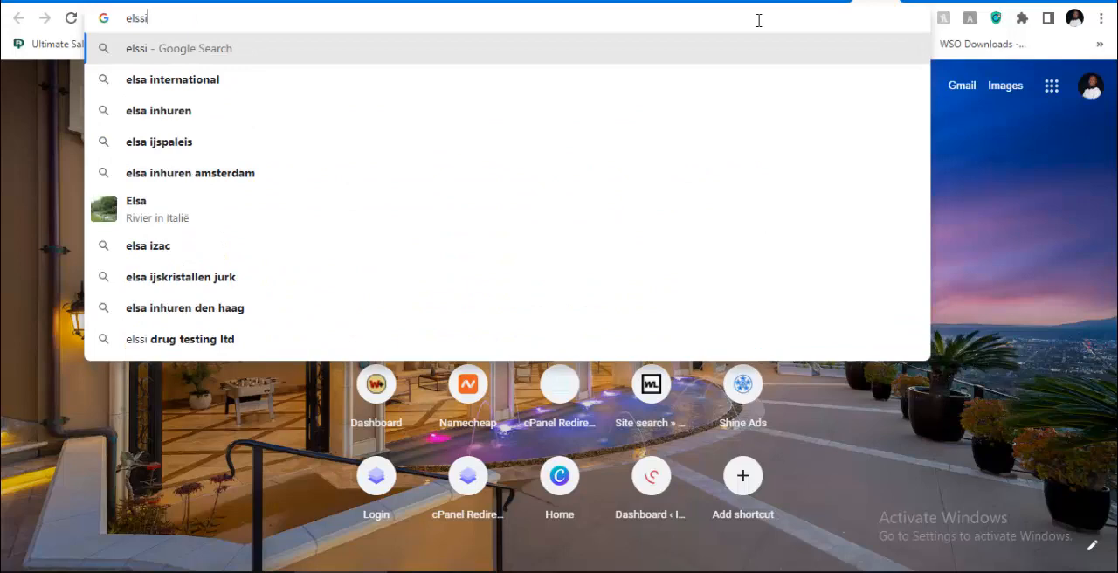
key("BackSpace")
key("BackSpace")
key("BackSpace")
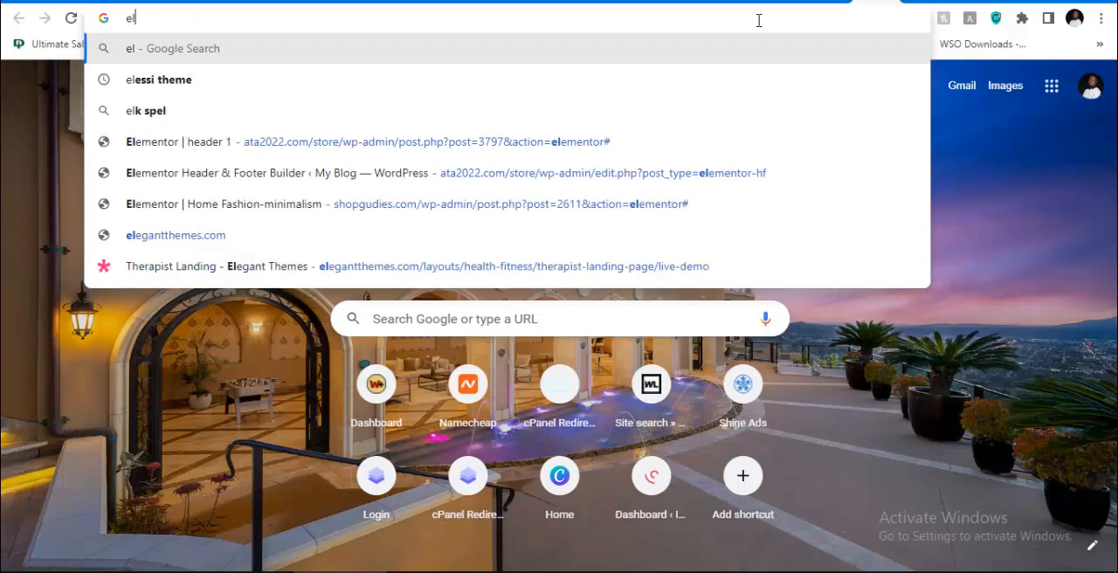
type("essi")
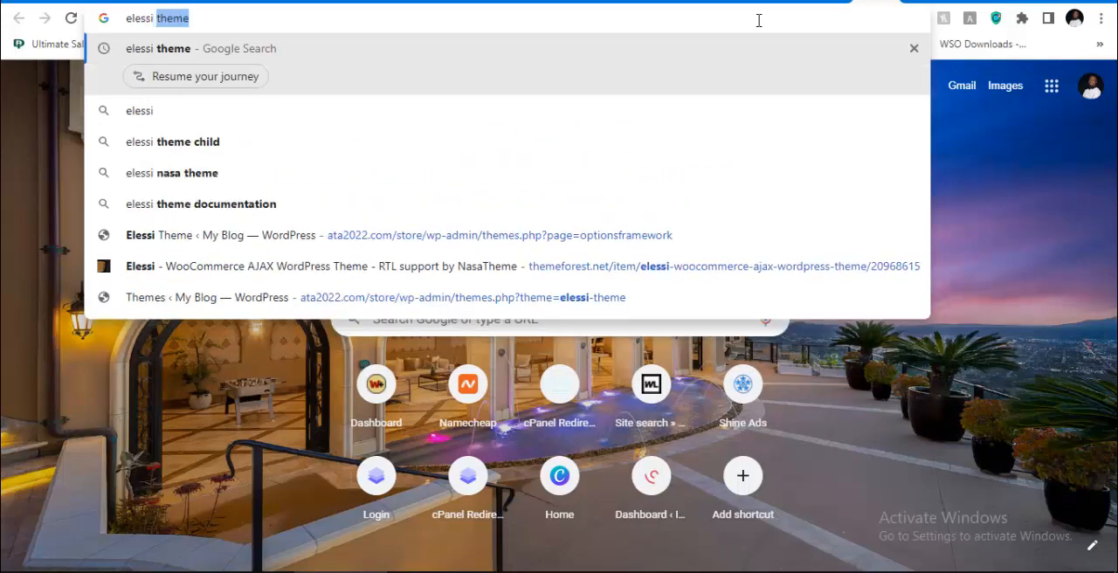
key("Return")
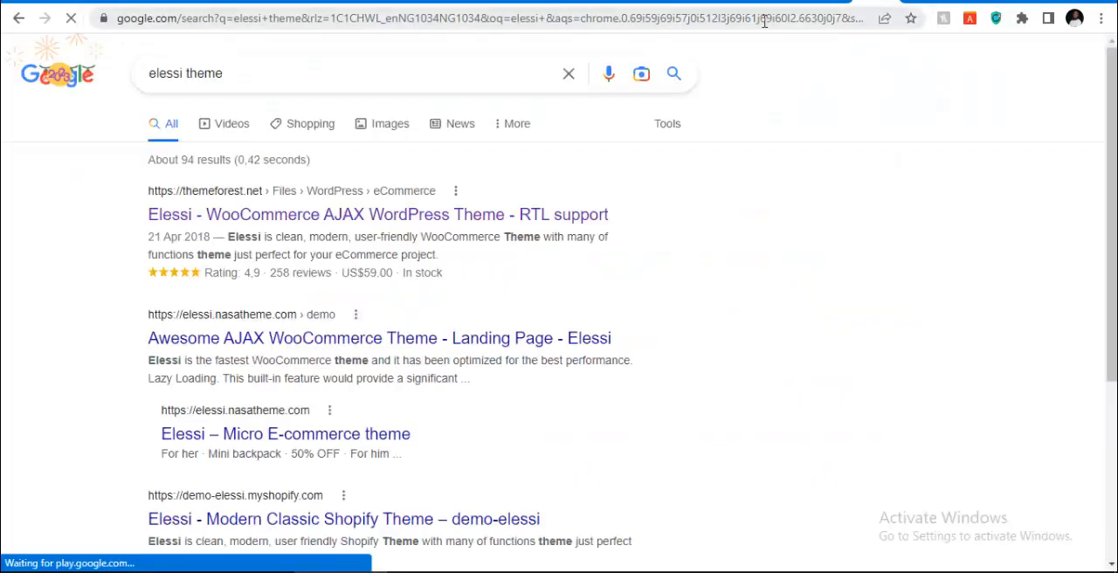
Open the ThemeForest listing for the Elessi WooCommerce AJAX WordPress theme and examine its price, licence and compatibility details
left_click(389, 221)
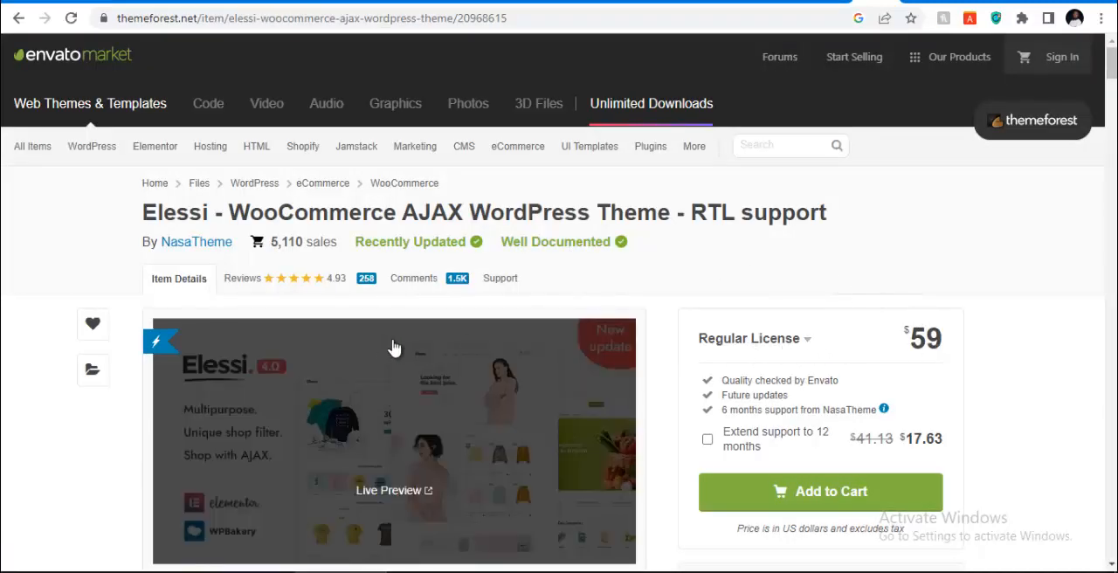
scroll(805, 274, "down", 2)
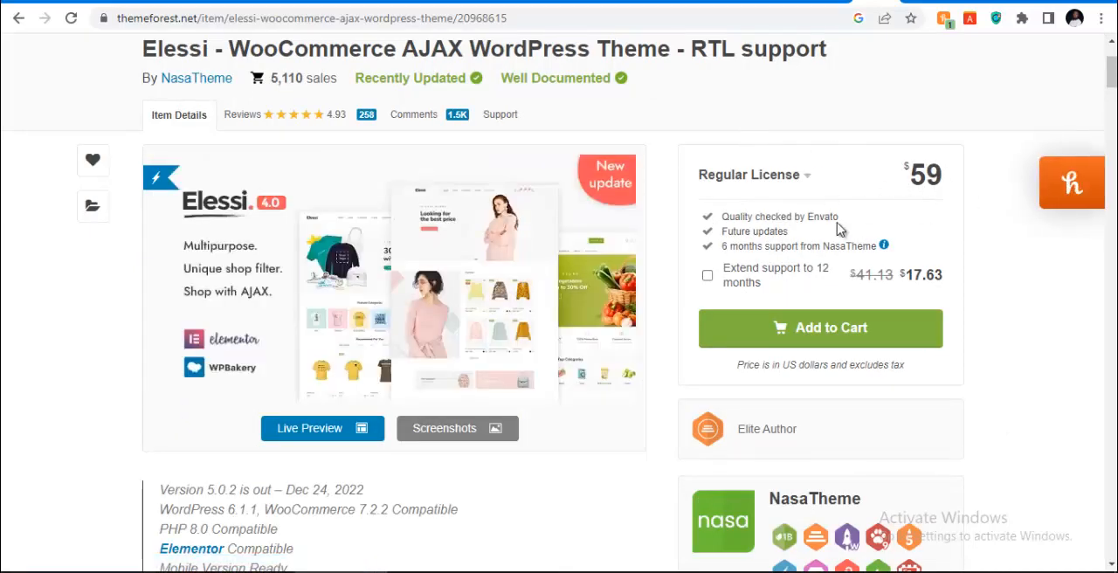
scroll(563, 279, "down", 2)
scroll(888, 212, "up", 1)
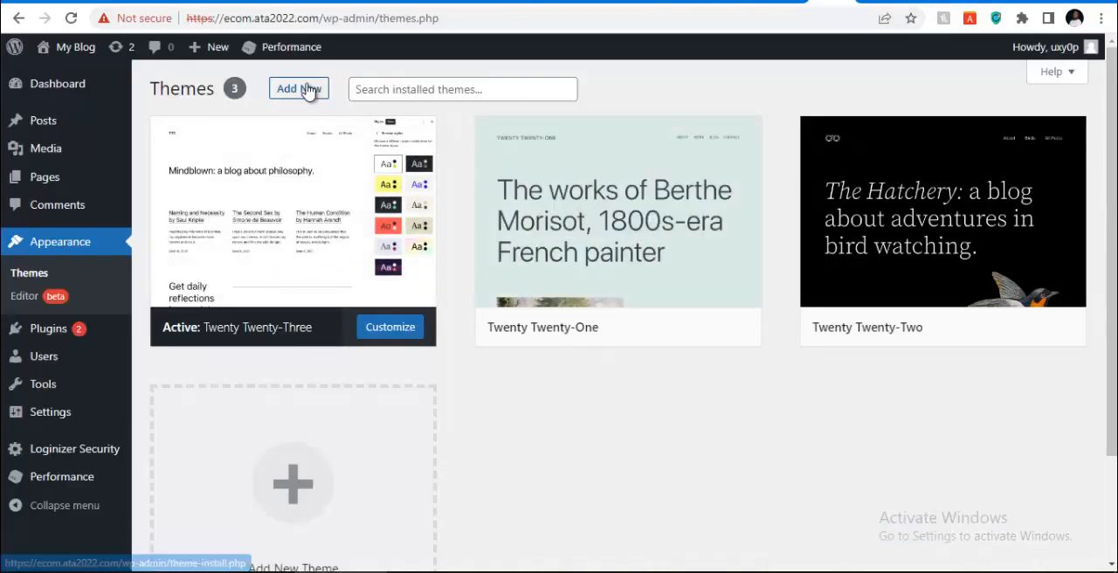
Return to the WordPress themes tab, start adding a theme by upload and open the file chooser
left_click(297, 93)
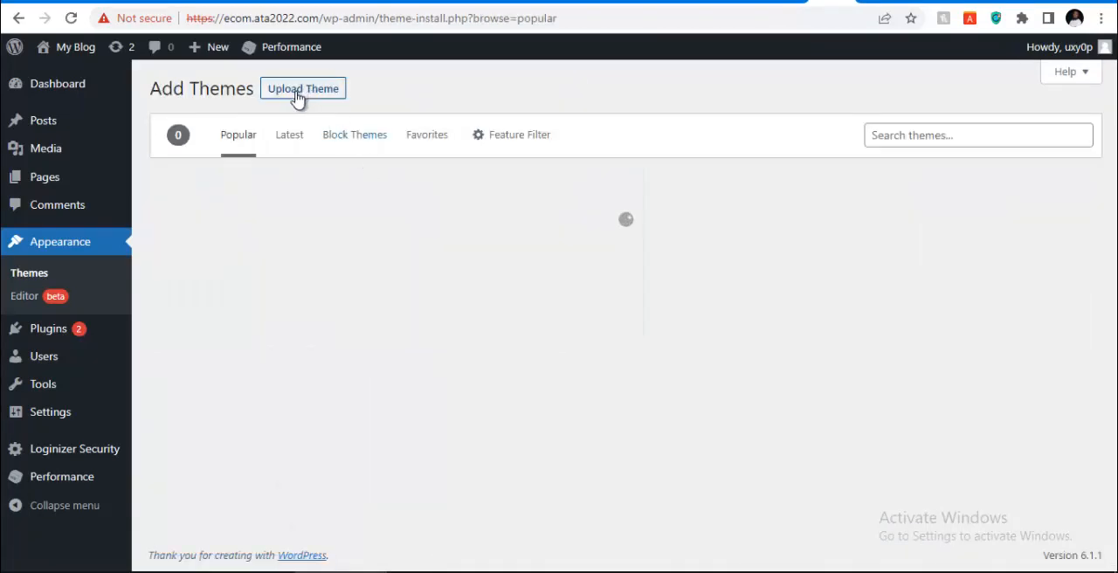
left_click(301, 94)
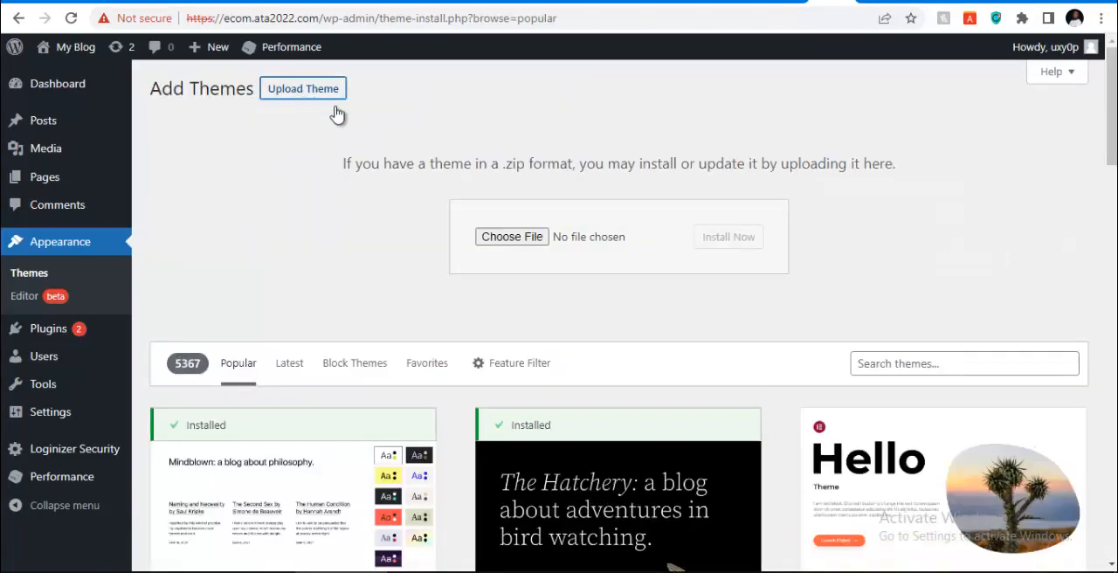
left_click(511, 237)
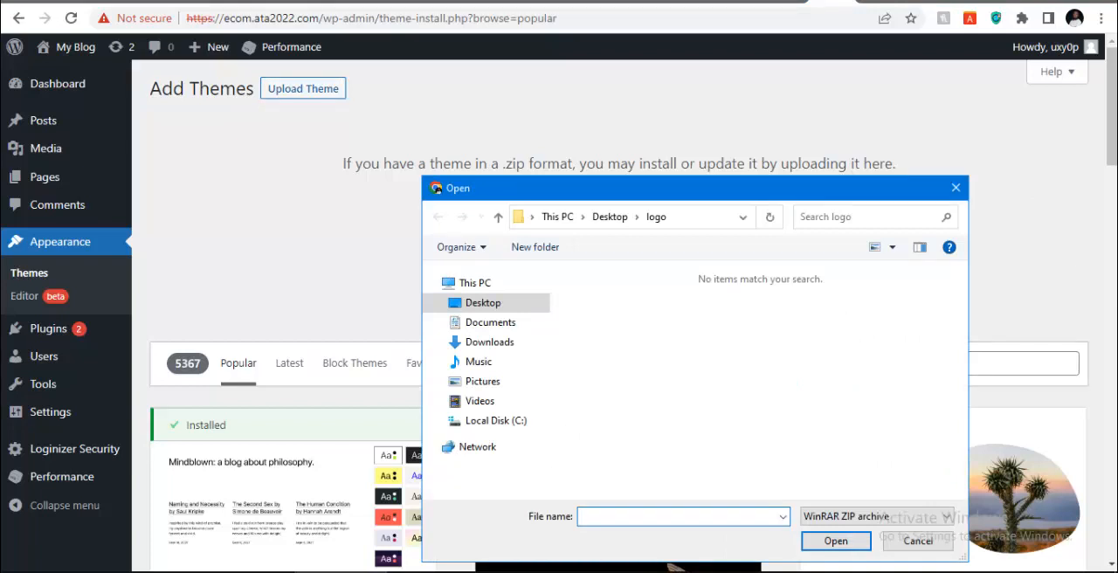
Choose the elessi-theme ZIP archive from the elessi folder inside the Desktop's test theme folder for upload
left_click(611, 219)
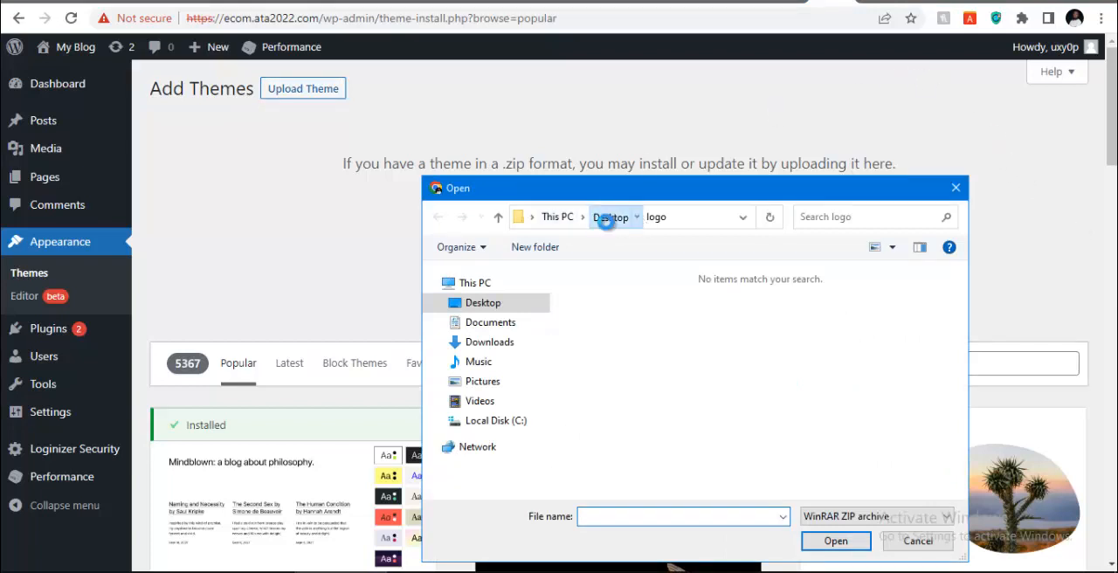
scroll(611, 385, "down", 3)
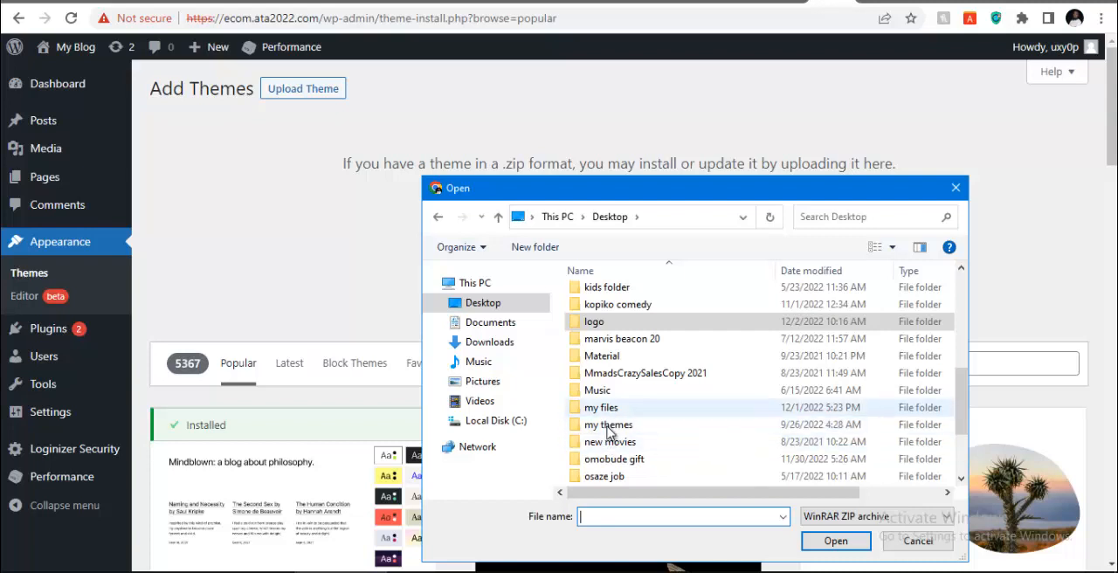
scroll(609, 454, "down", 2)
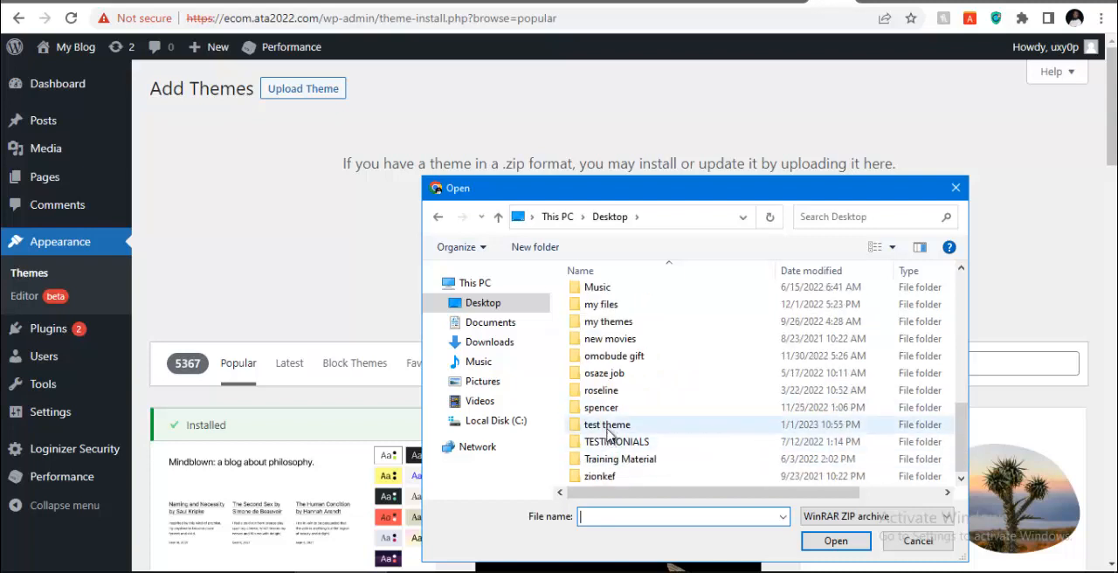
left_click(608, 428)
double_click(609, 428)
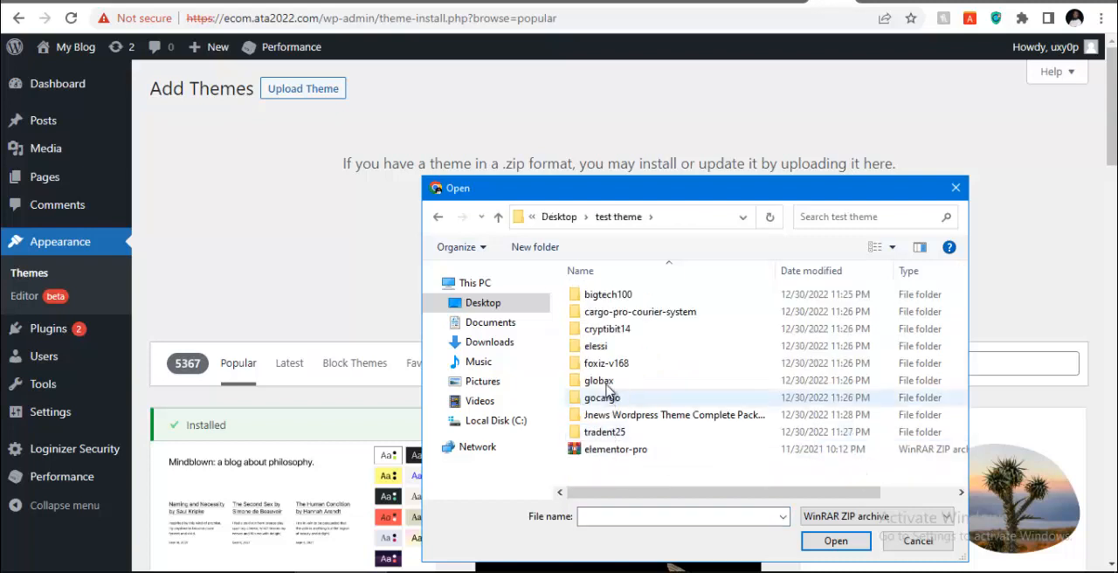
double_click(602, 348)
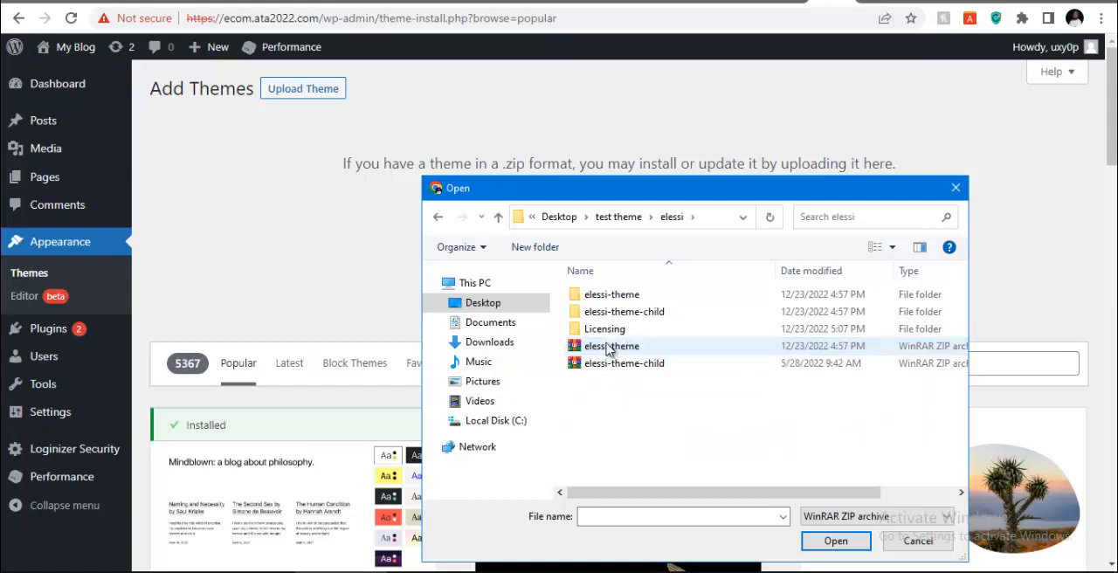
left_click(609, 349)
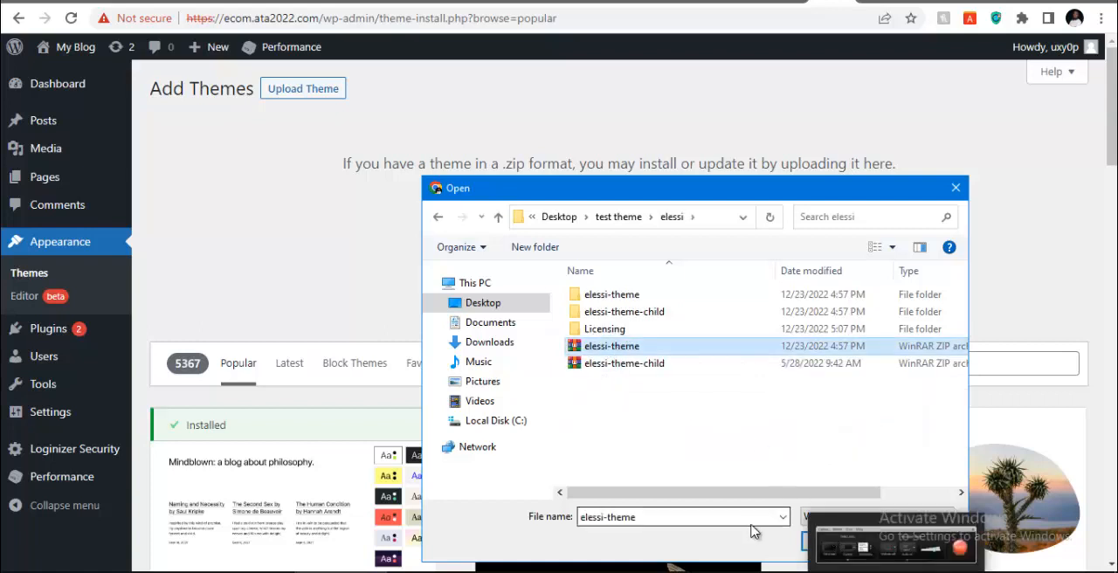
left_click(831, 541)
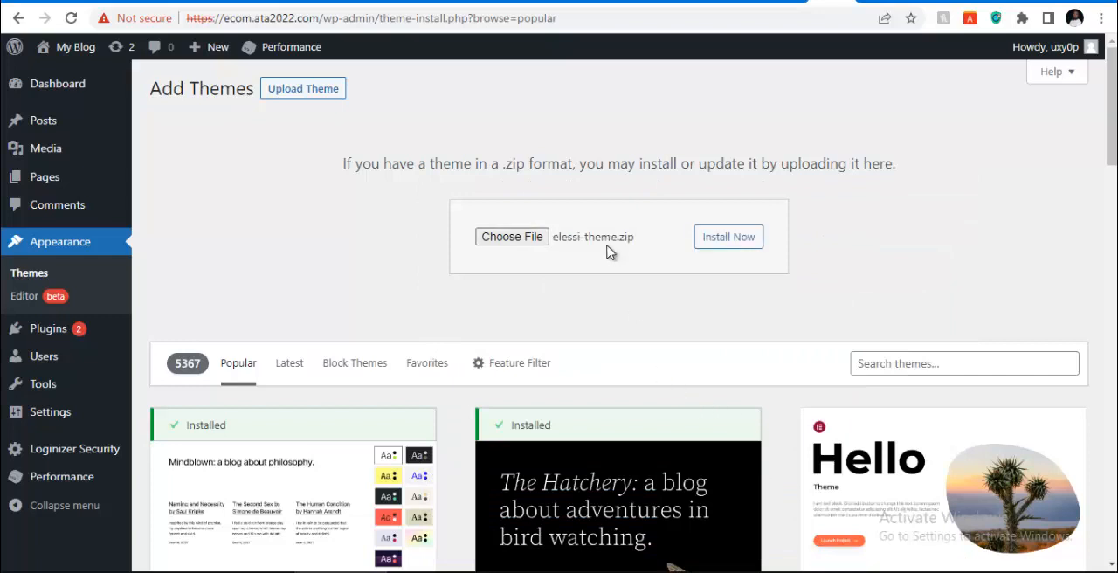
Install the theme from elessi-theme.zip and activate it
left_click(709, 237)
mouse_move(804, 571)
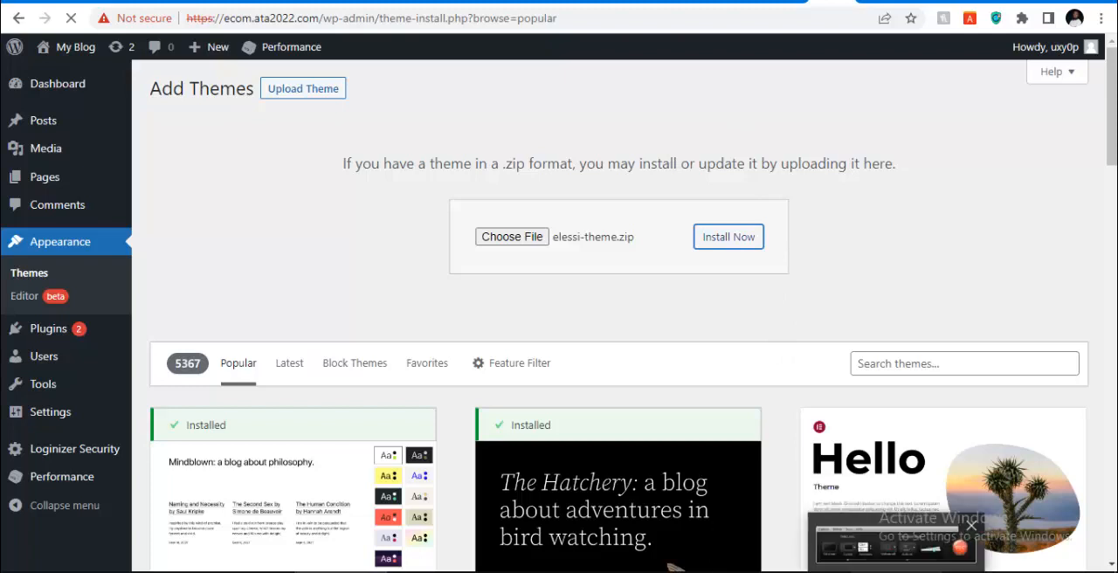
left_click(804, 529)
left_click(1036, 515)
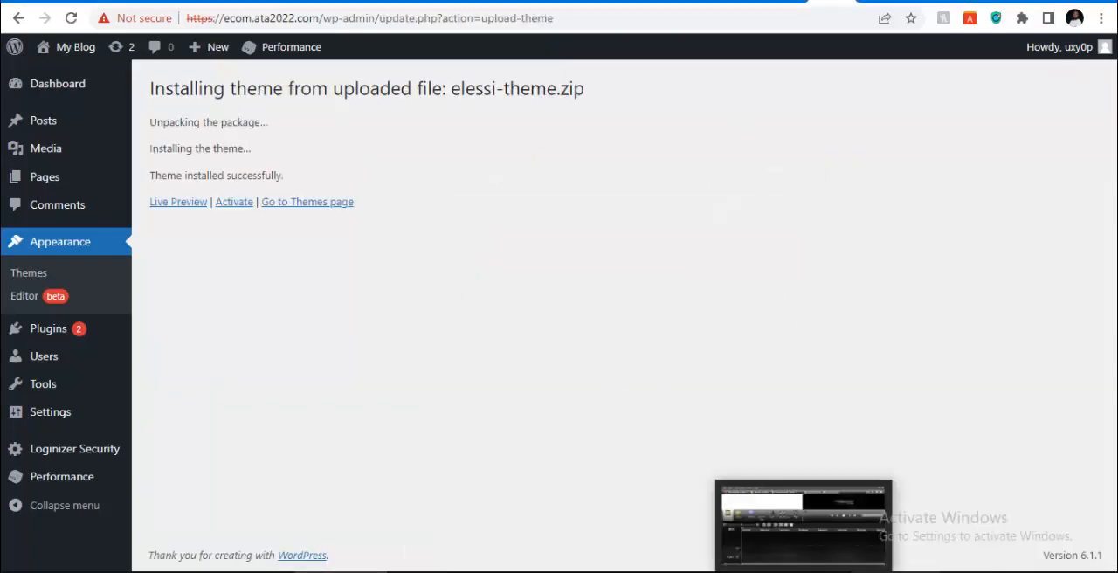
mouse_move(896, 571)
left_click(896, 542)
left_click(1041, 516)
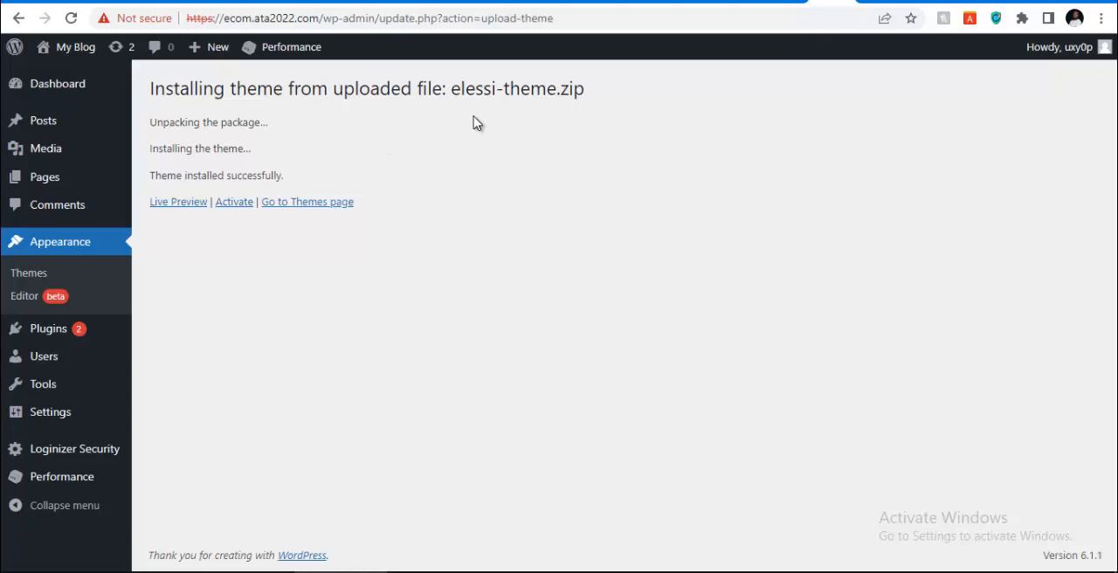
left_click(232, 206)
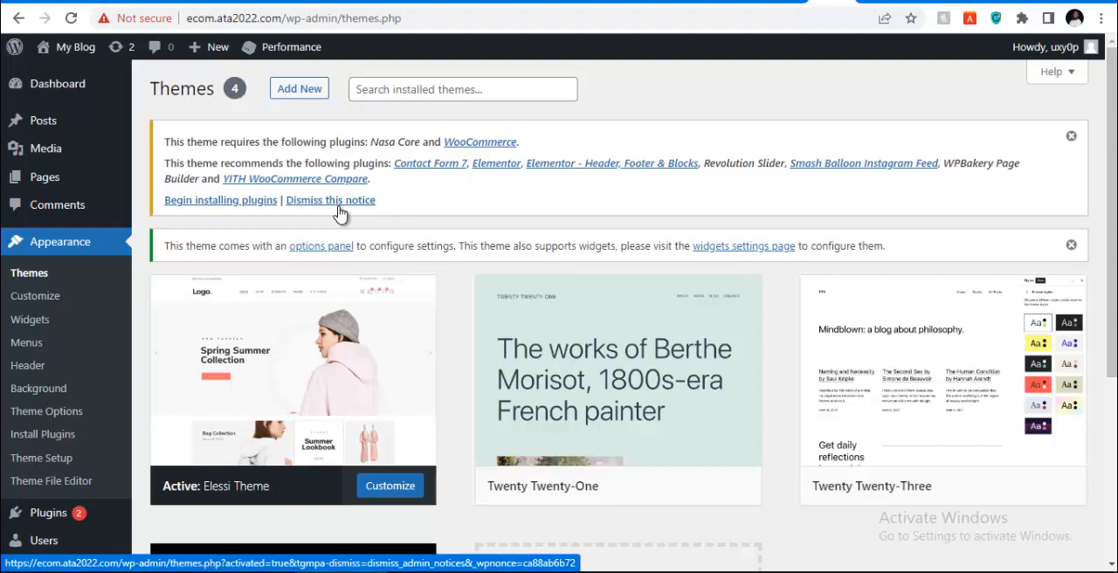
Bulk-install all plugins the Elessi theme requires and recommends, and follow the installation through to the end of the list
left_click(212, 208)
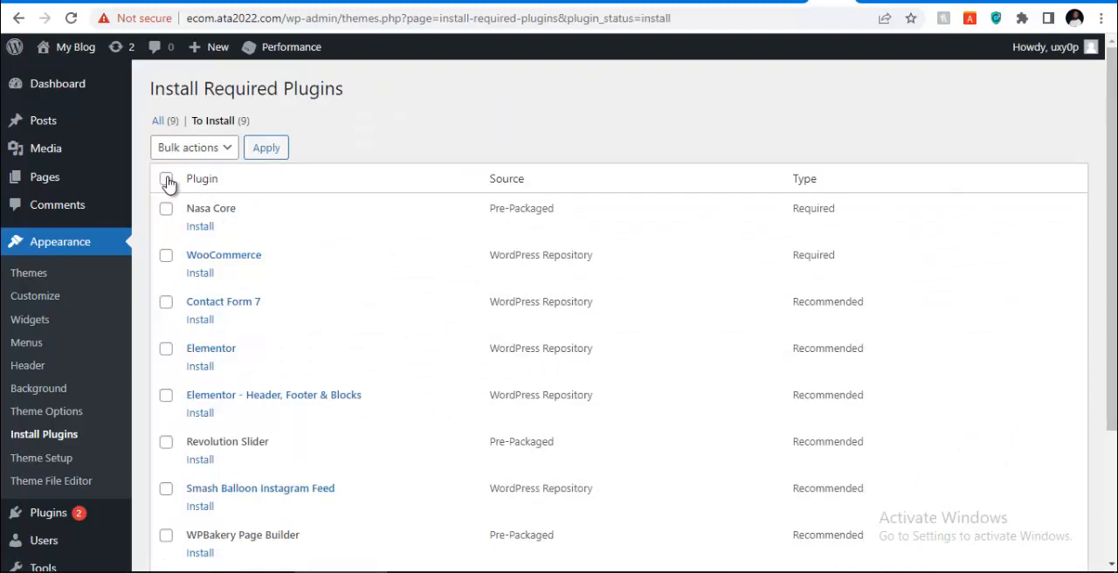
left_click(168, 181)
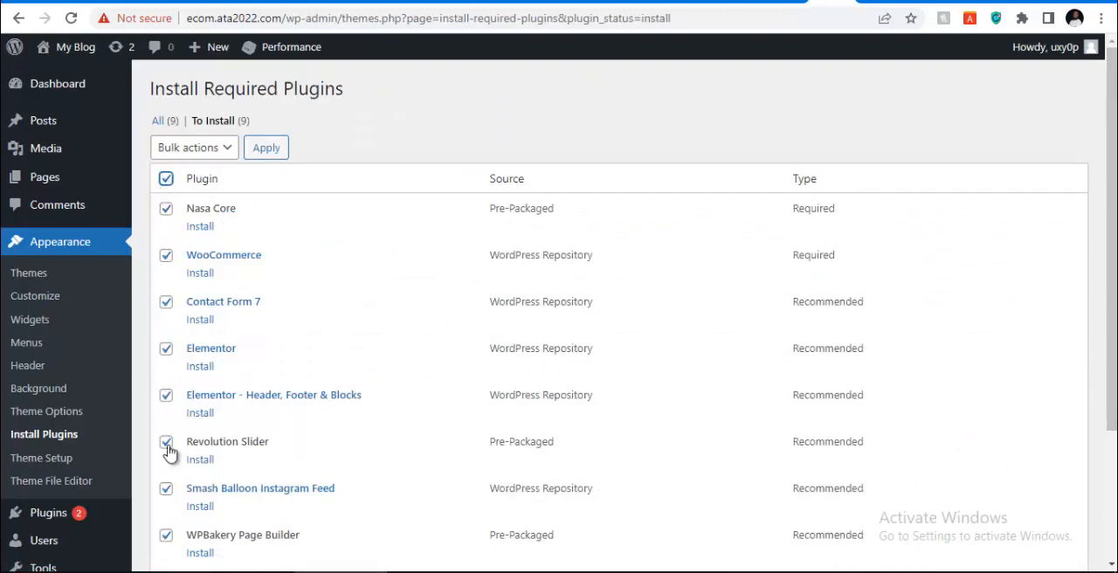
left_click(196, 149)
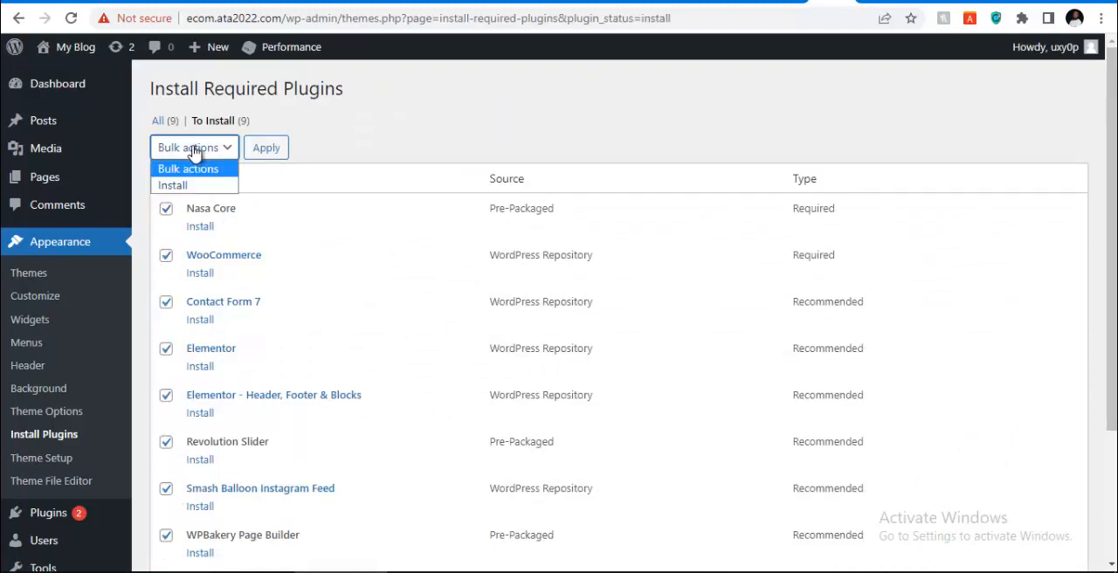
left_click(179, 186)
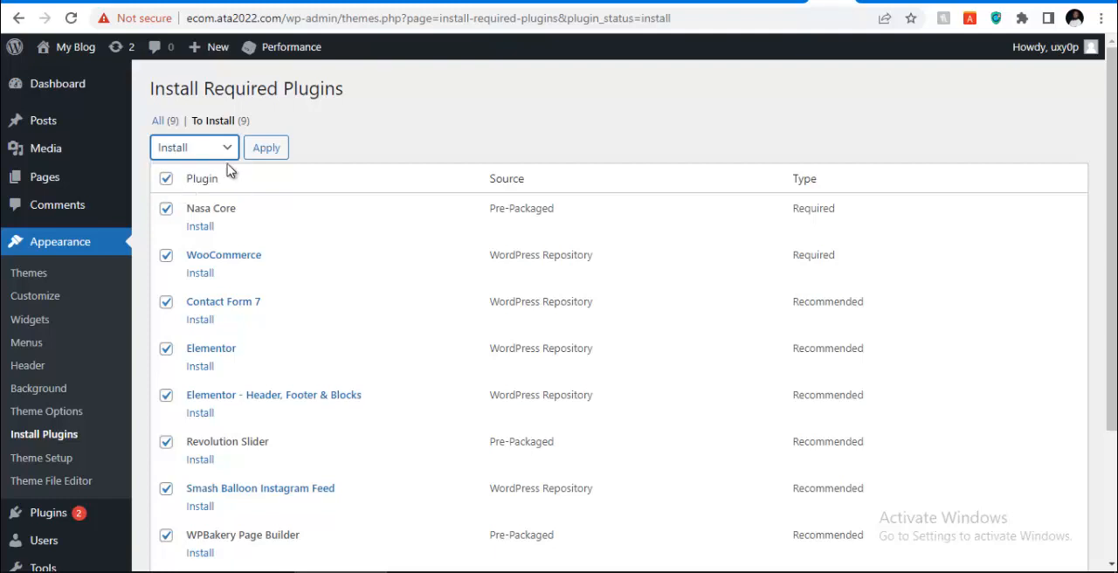
left_click(272, 152)
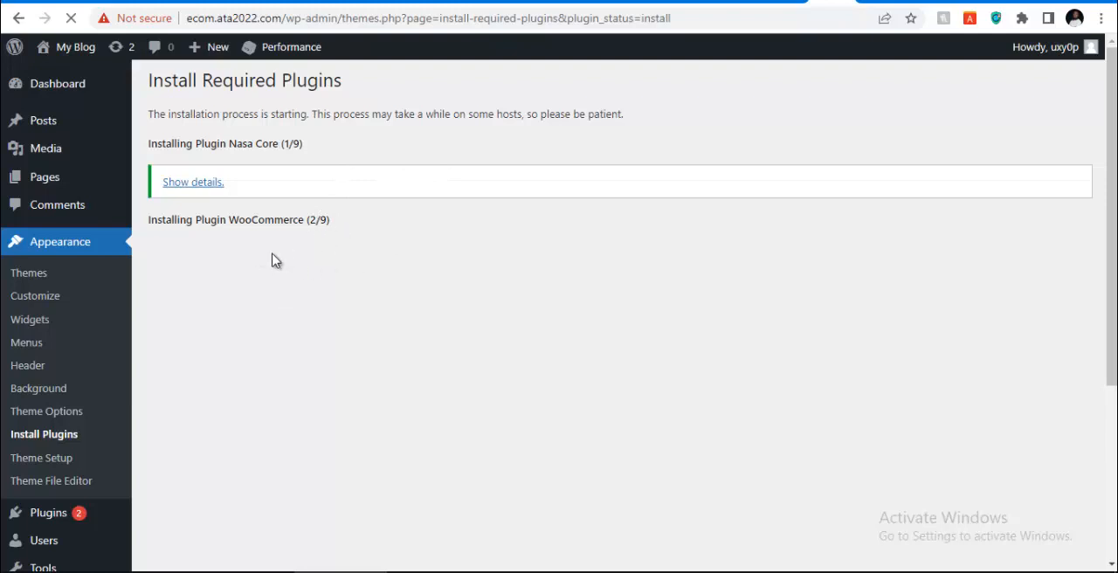
scroll(267, 276, "down", 2)
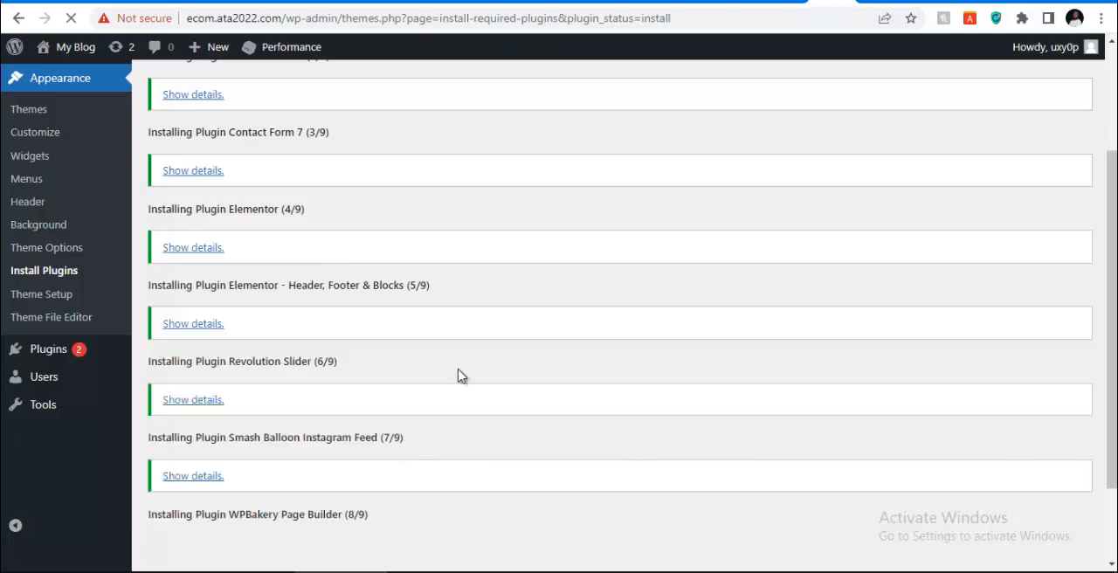
scroll(457, 371, "down", 1)
scroll(414, 340, "down", 1)
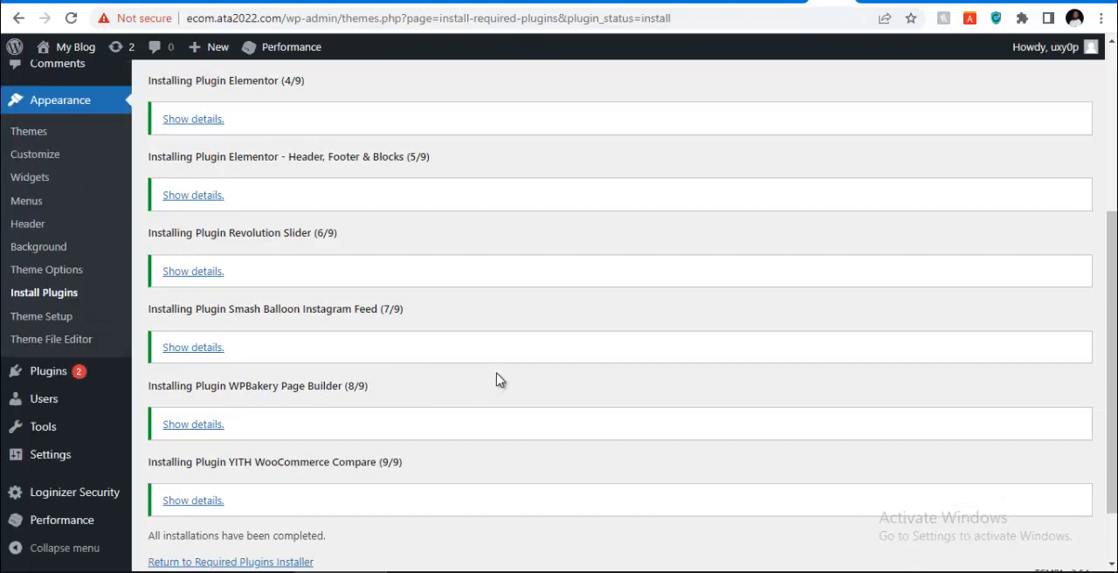
scroll(454, 387, "down", 1)
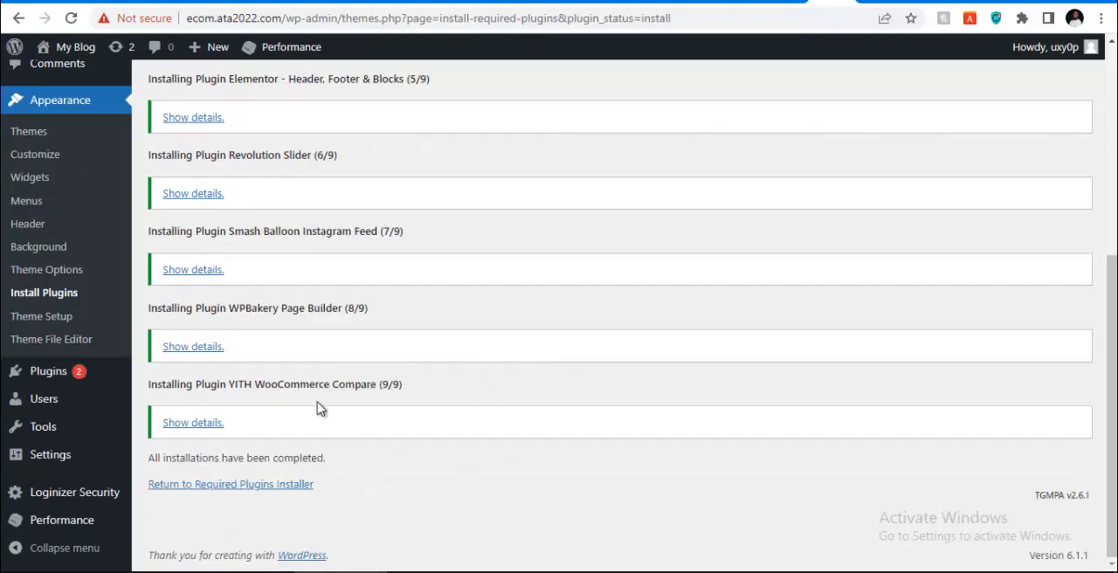
Return to the required plugins list and bulk-activate every plugin listed for the Elessi theme
left_click(212, 492)
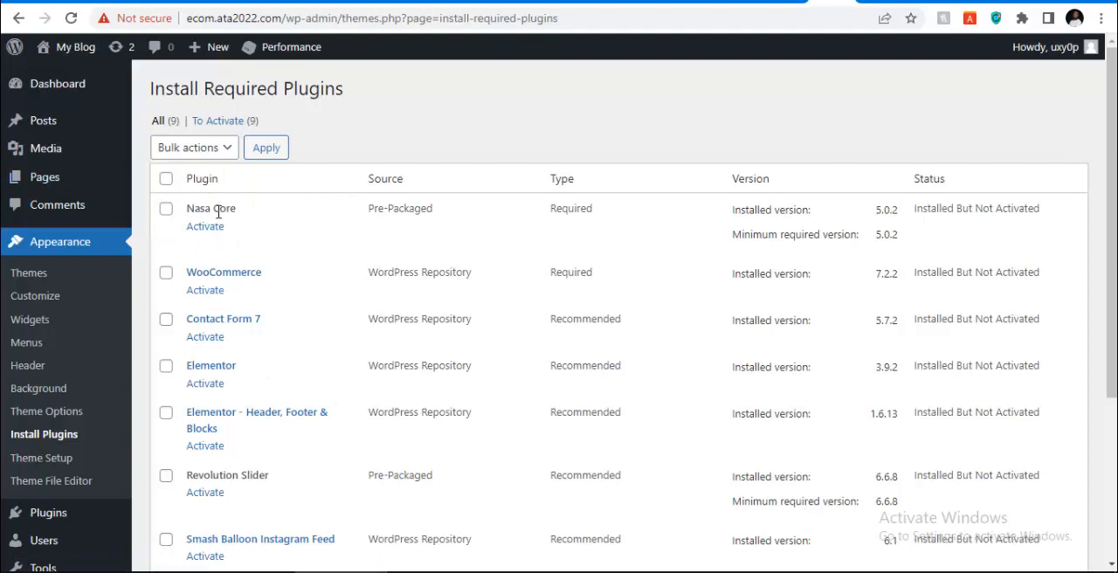
left_click(166, 186)
left_click(229, 149)
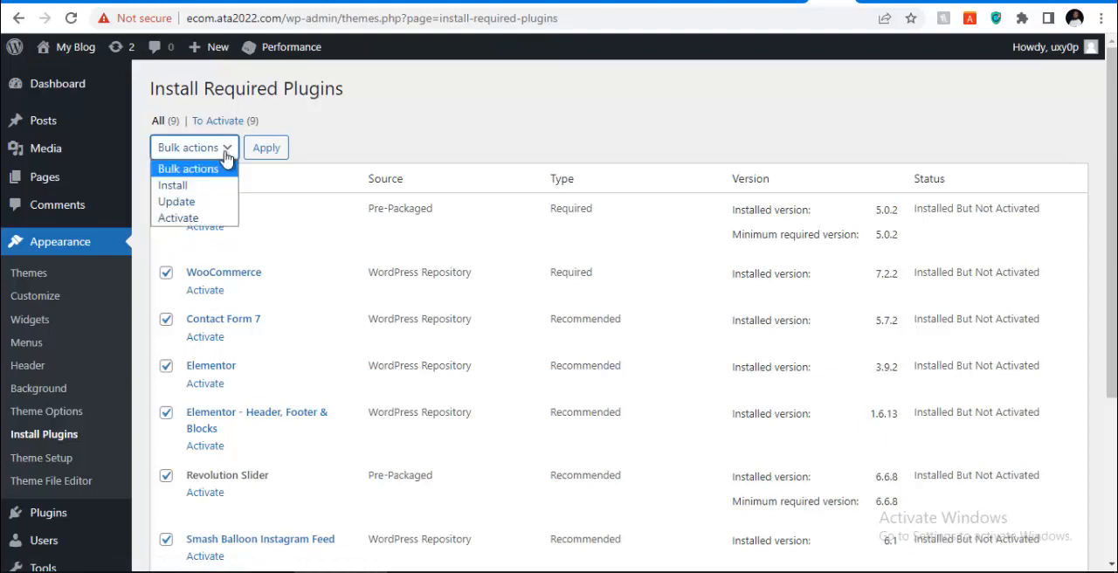
left_click(190, 220)
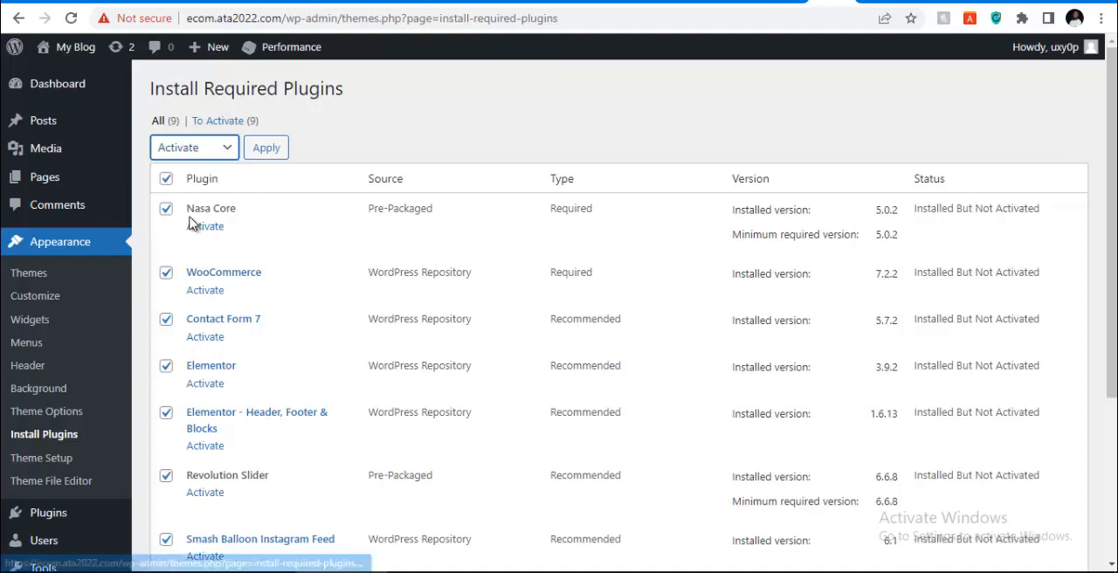
left_click(263, 150)
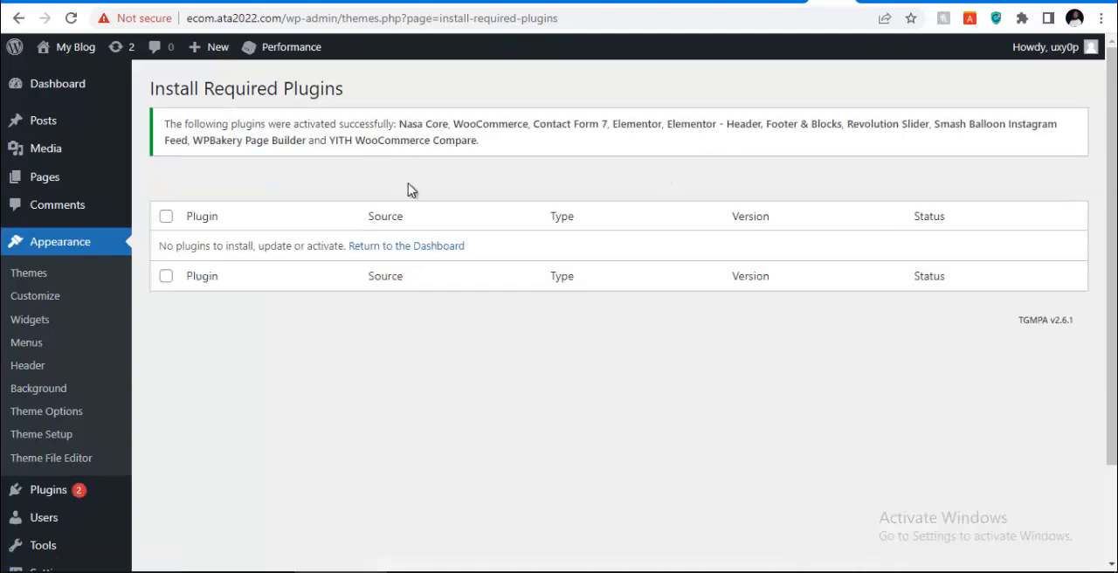
Return to the WordPress dashboard and open the list of installed plugins
left_click(371, 248)
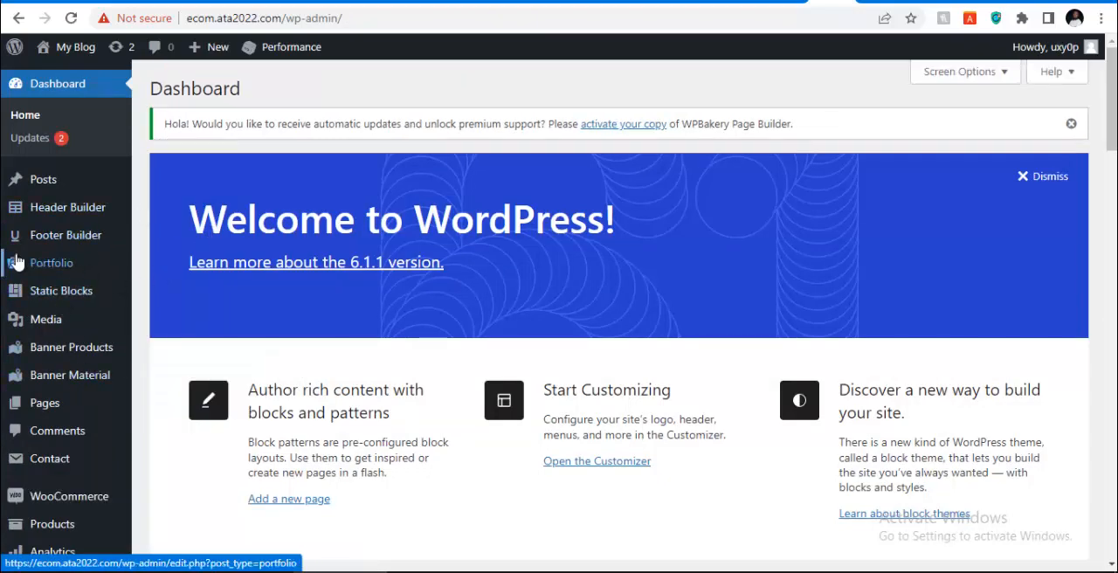
scroll(45, 255, "down", 3)
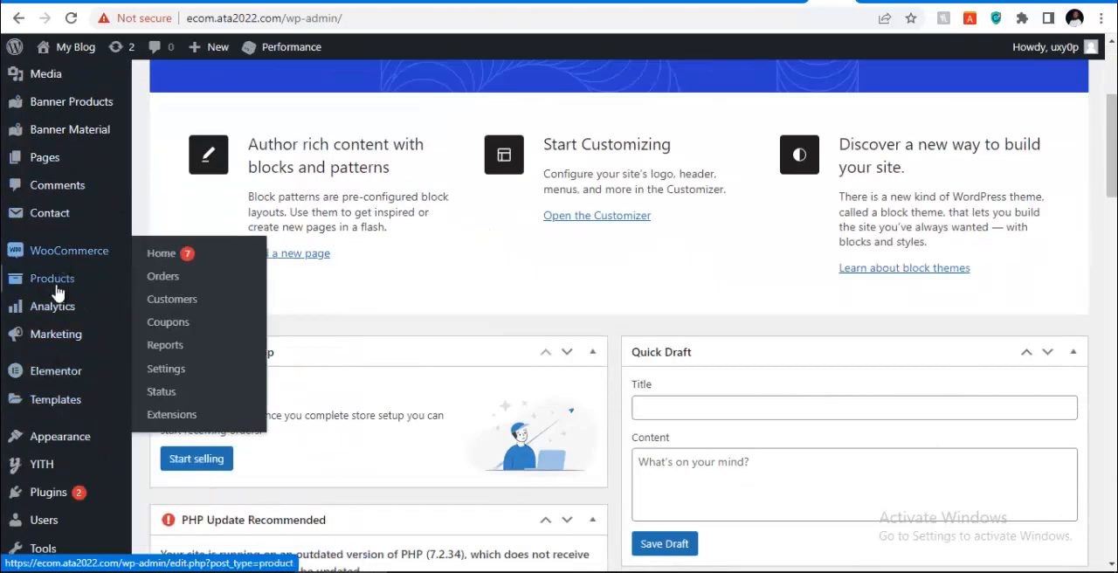
scroll(50, 437, "down", 1)
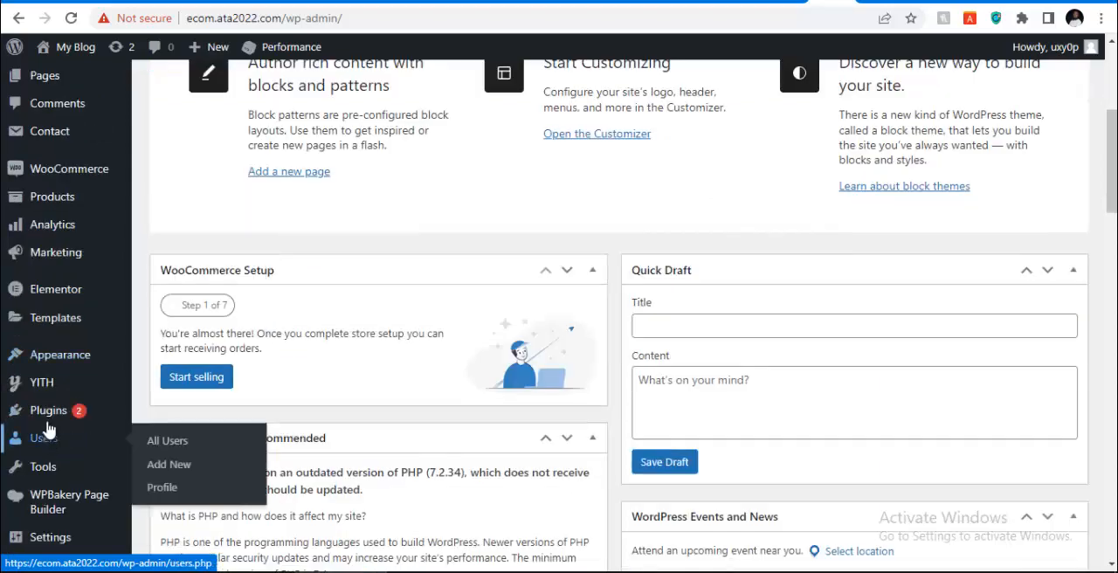
mouse_move(50, 423)
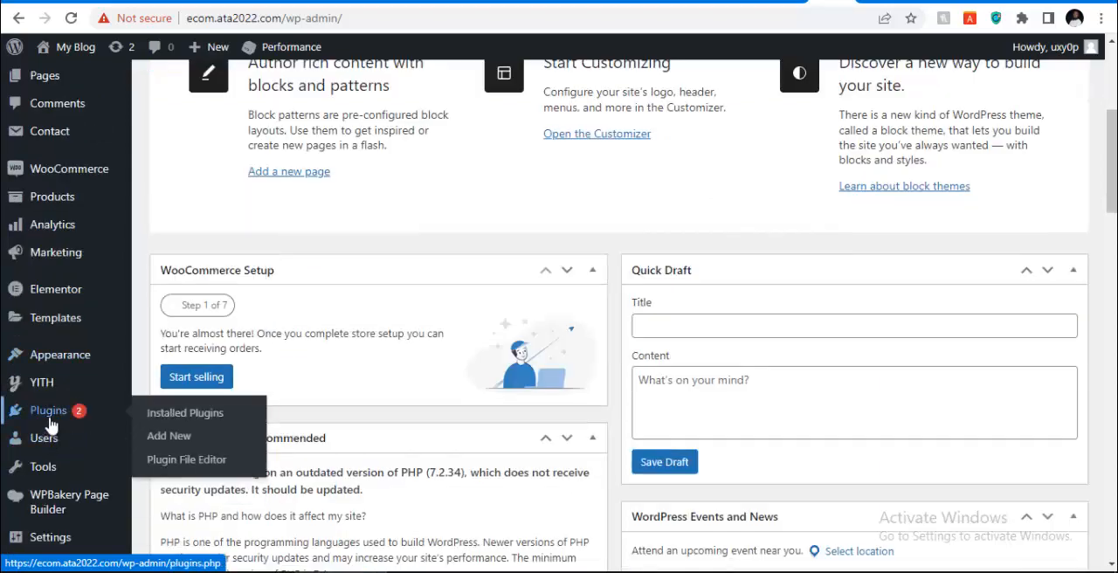
right_click(178, 421)
left_click(177, 421)
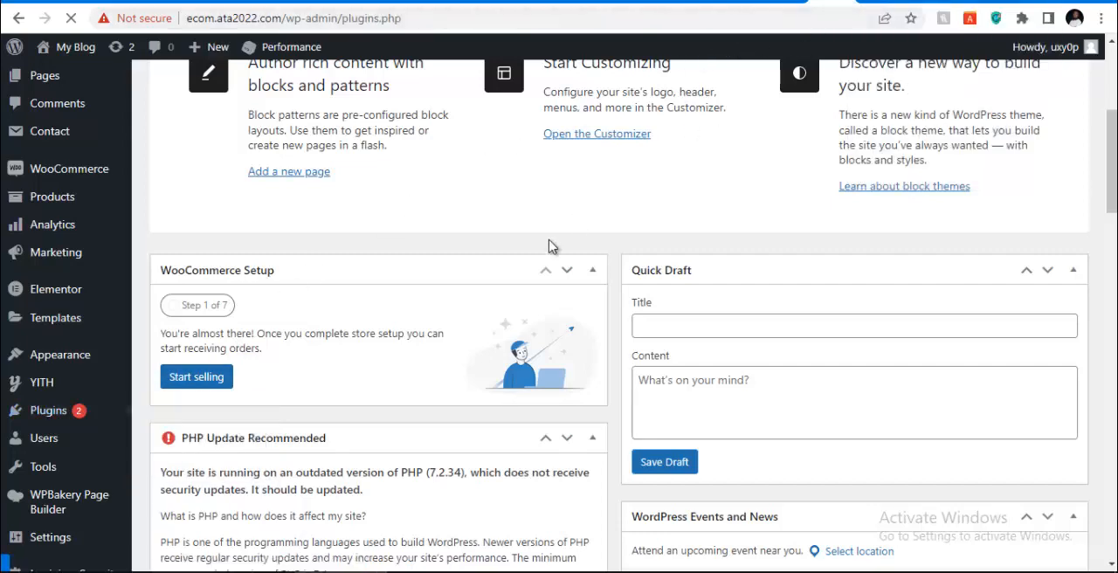
Look through the installed plugins, comparing the Elementor entries with WPBakery Page Builder
scroll(267, 337, "down", 15)
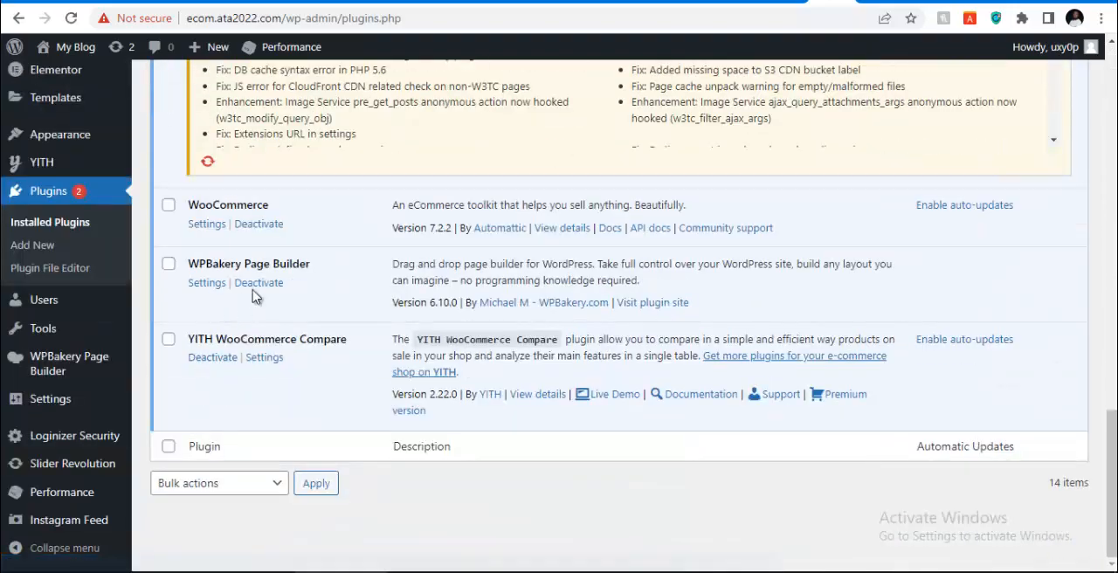
scroll(284, 207, "up", 5)
scroll(284, 207, "up", 3)
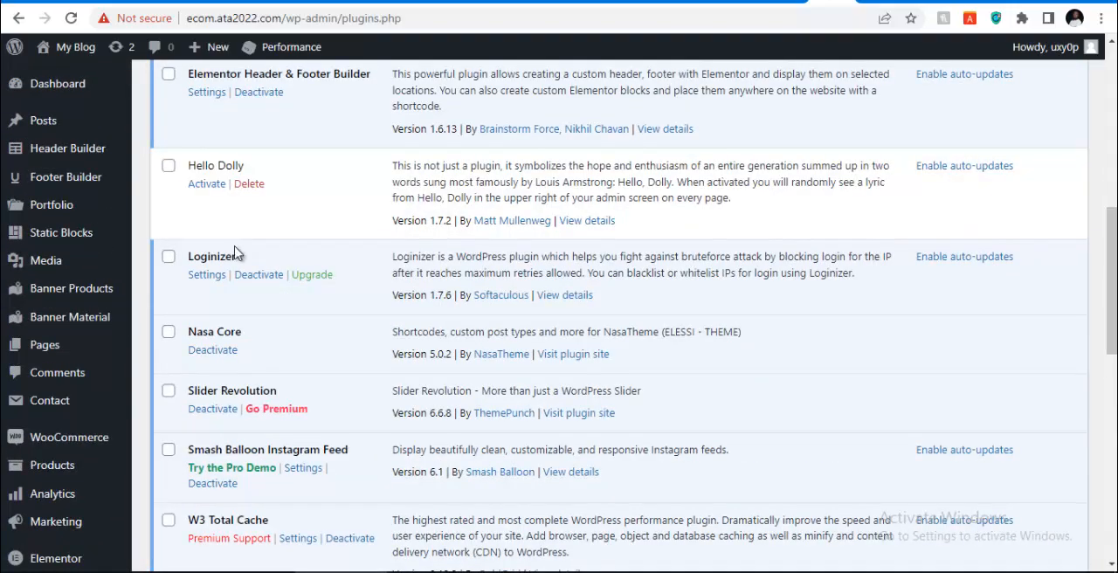
scroll(238, 415, "up", 3)
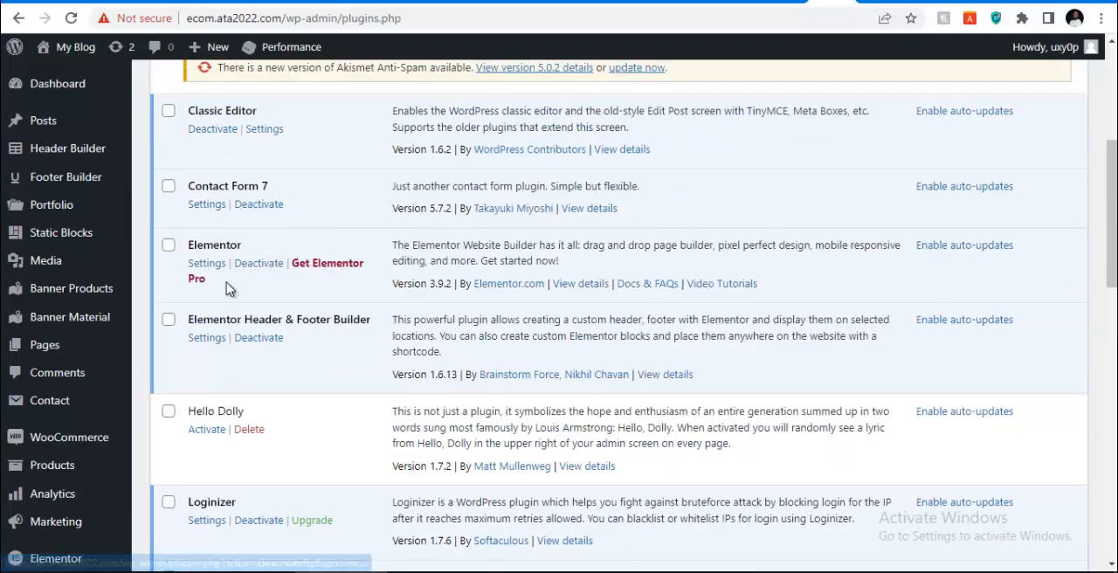
scroll(294, 359, "down", 15)
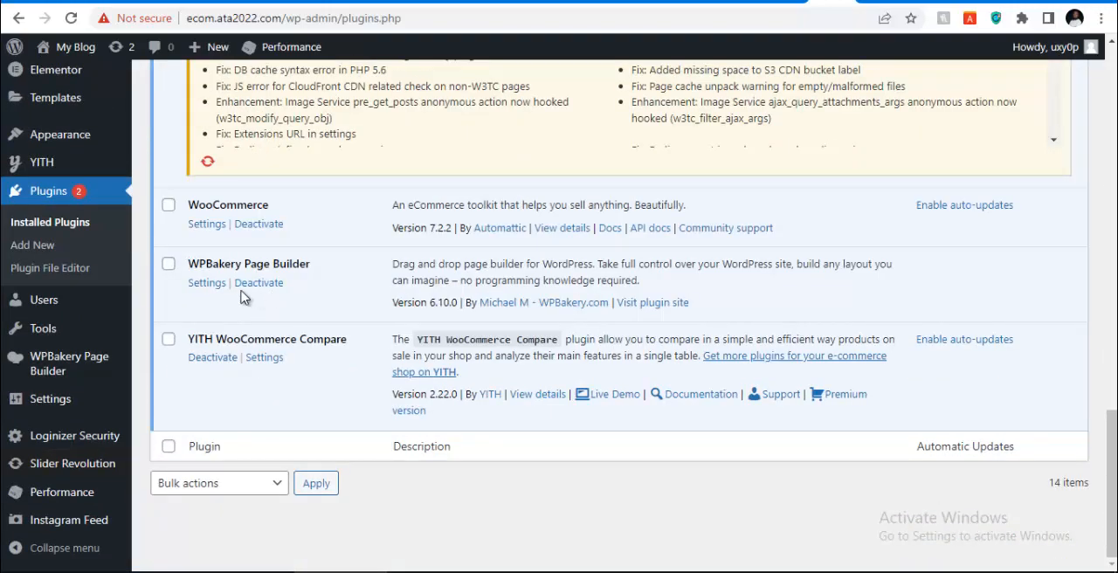
scroll(243, 298, "up", 10)
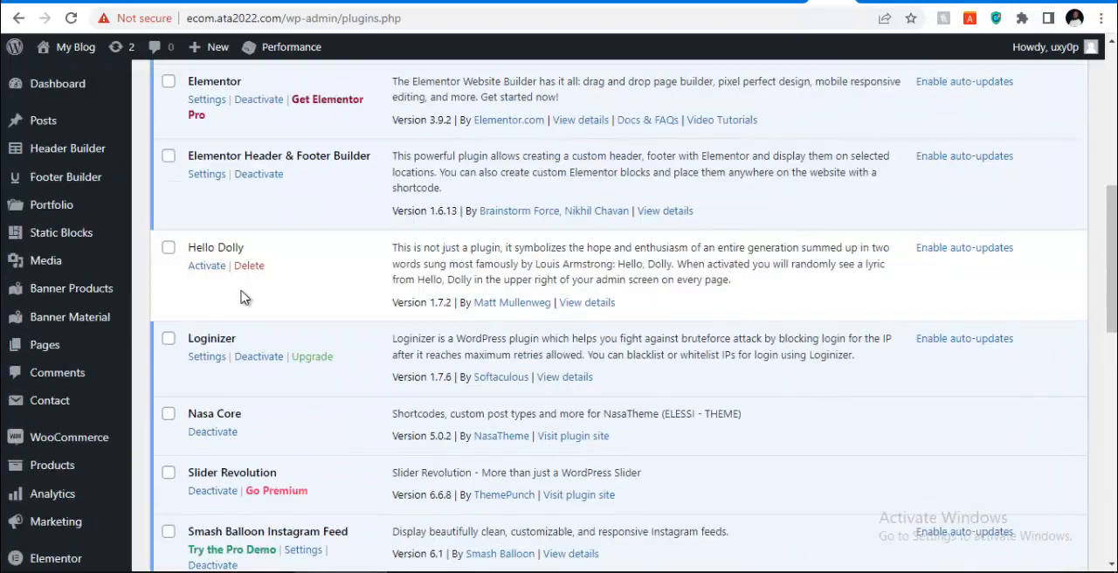
scroll(243, 298, "down", 1)
scroll(243, 298, "up", 4)
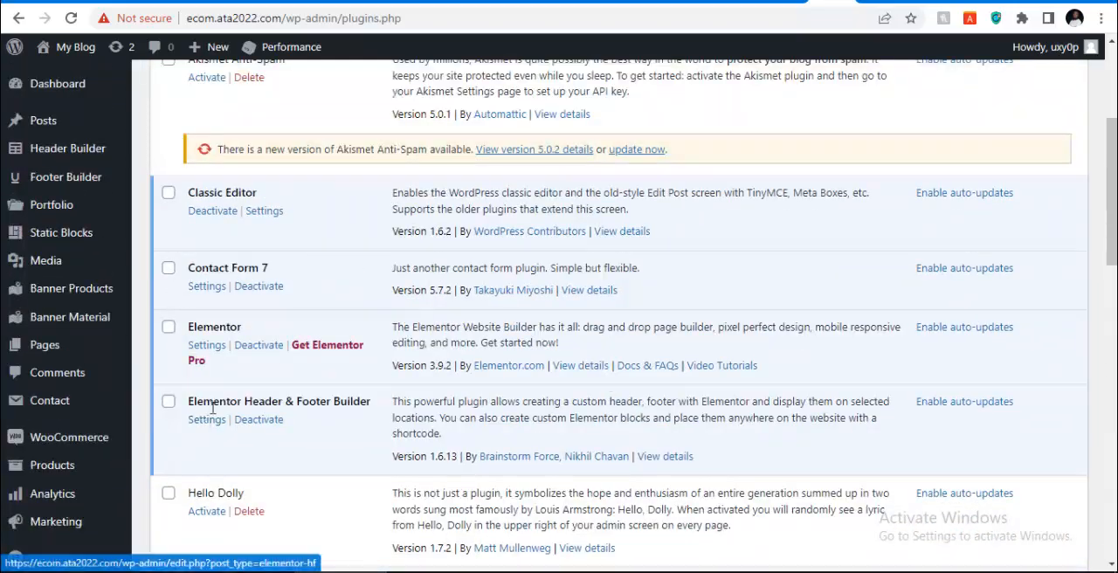
scroll(203, 408, "down", 15)
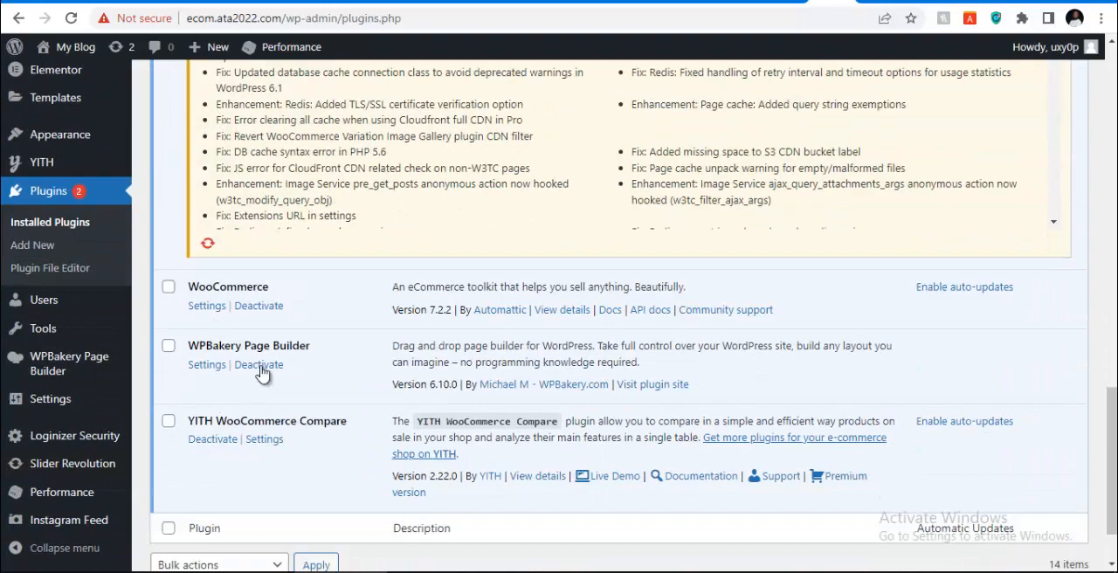
Deactivate the WPBakery Page Builder plugin and delete it from the site
left_click(252, 367)
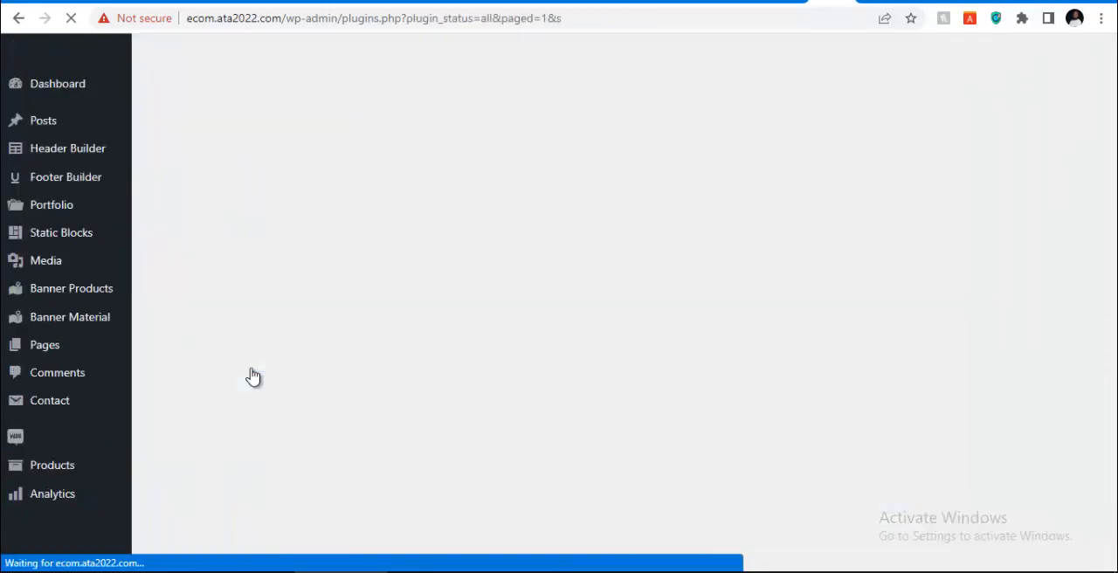
scroll(252, 368, "down", 15)
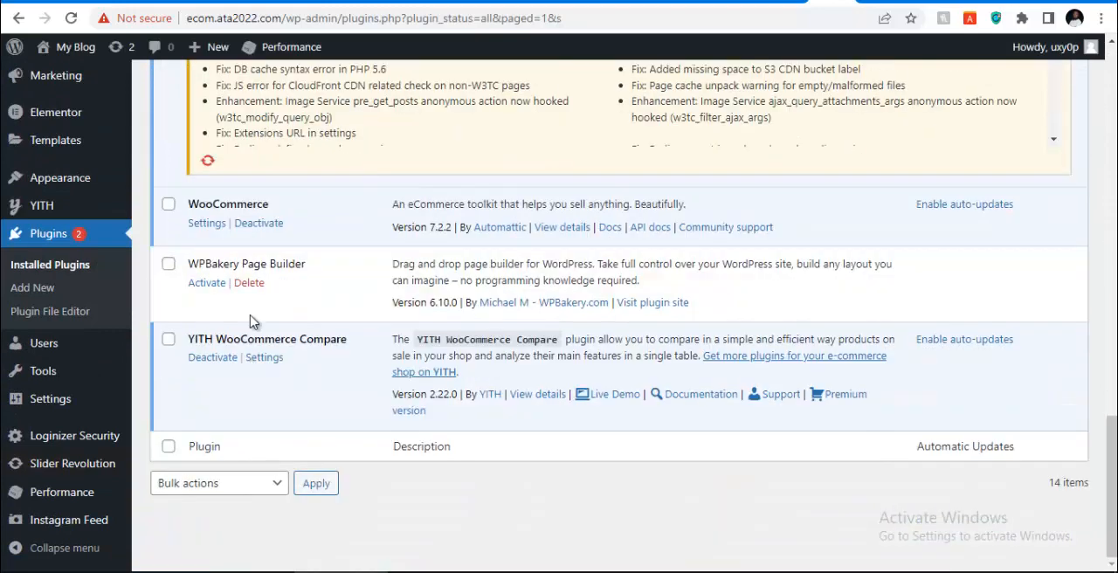
left_click(251, 283)
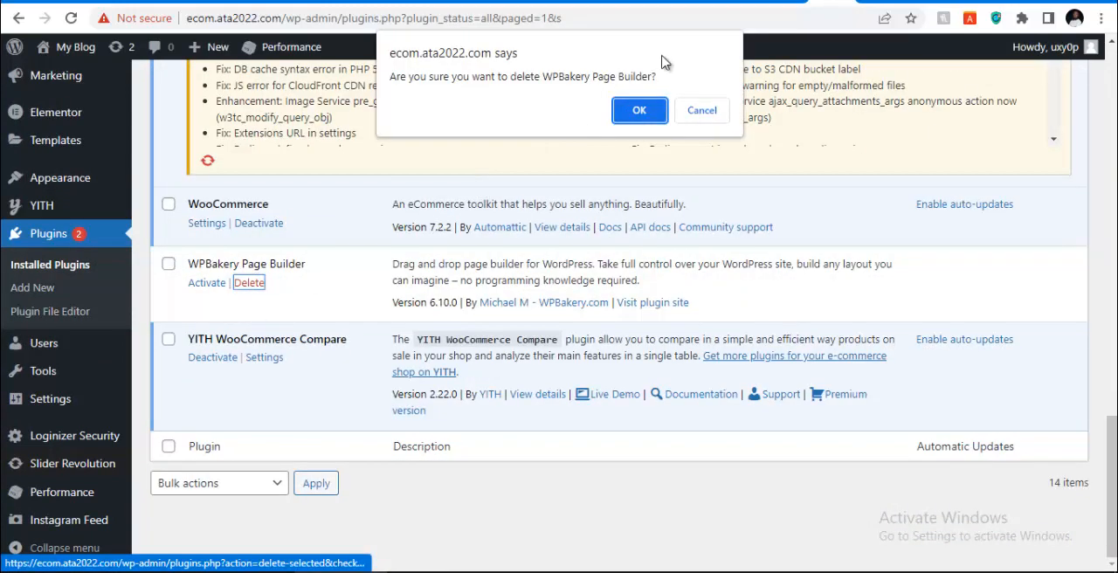
left_click(632, 116)
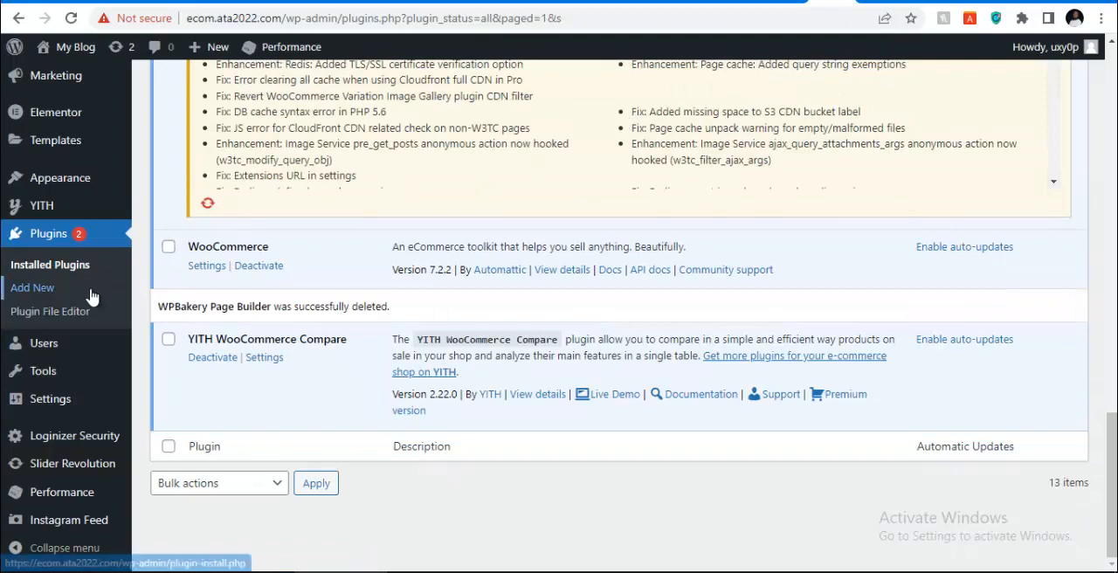
Open the site's front end in a new browser tab and view how the Elessi theme looks without content
scroll(13, 314, "up", 7)
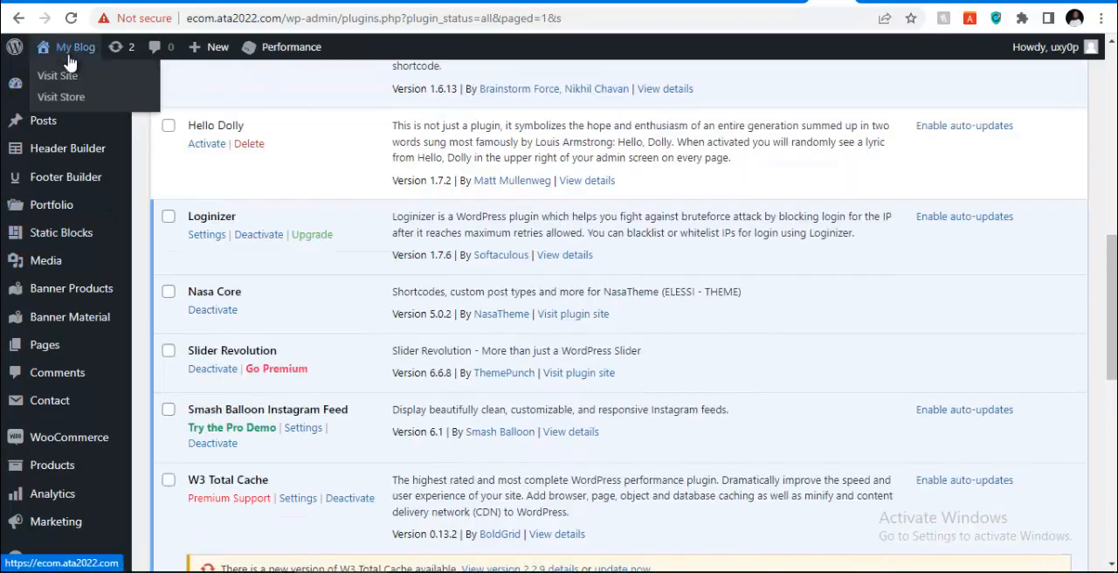
right_click(67, 78)
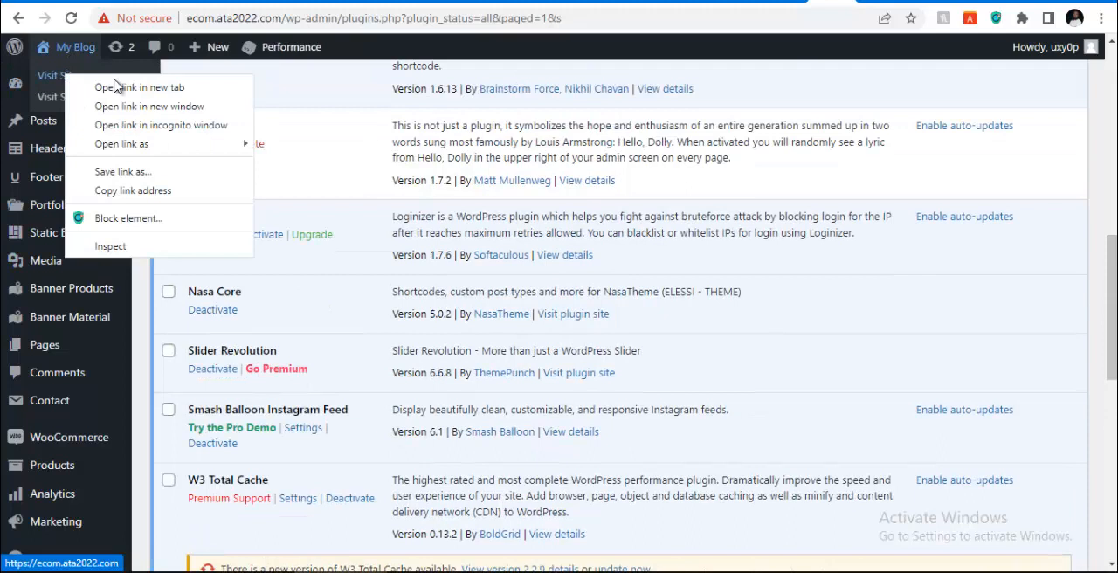
left_click(174, 83)
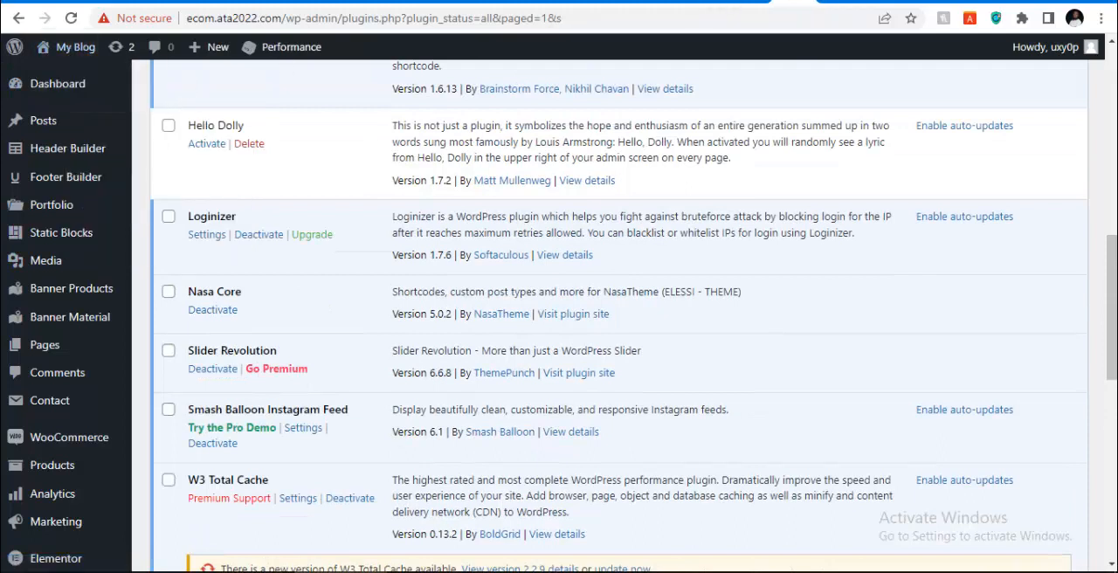
left_click(836, 4)
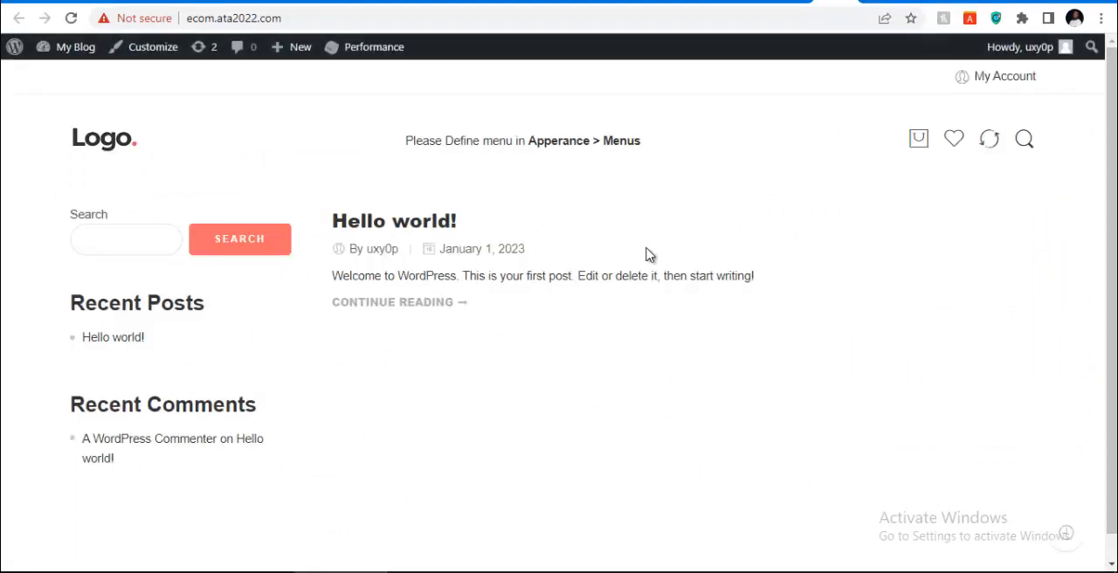
Return to the admin tab, start the Elessi theme setup wizard and continue to the homepage layout choice without selecting WPBakery Page Builder
left_click(797, 4)
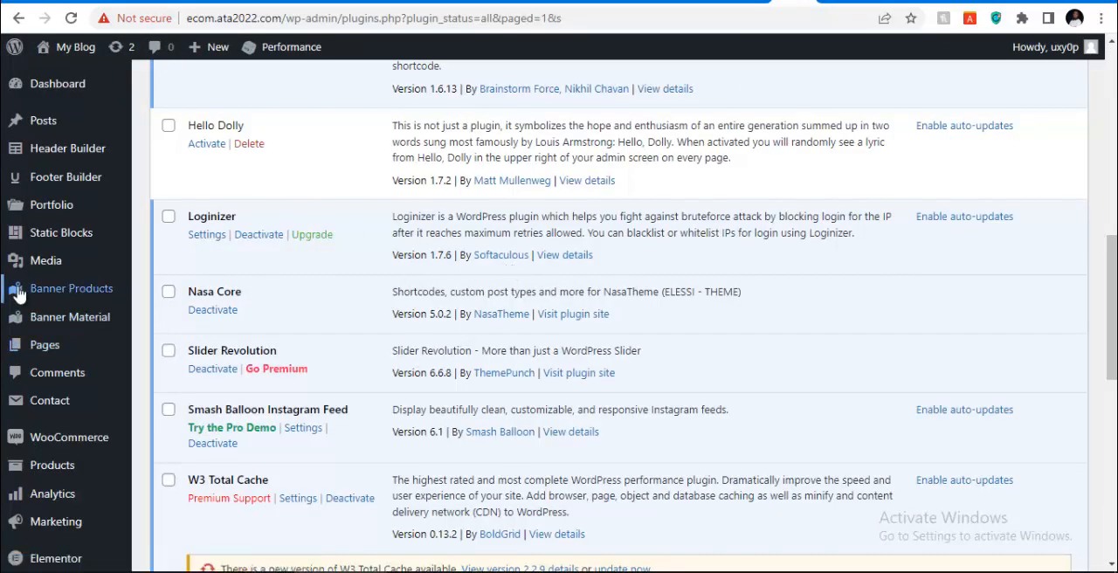
scroll(48, 297, "down", 2)
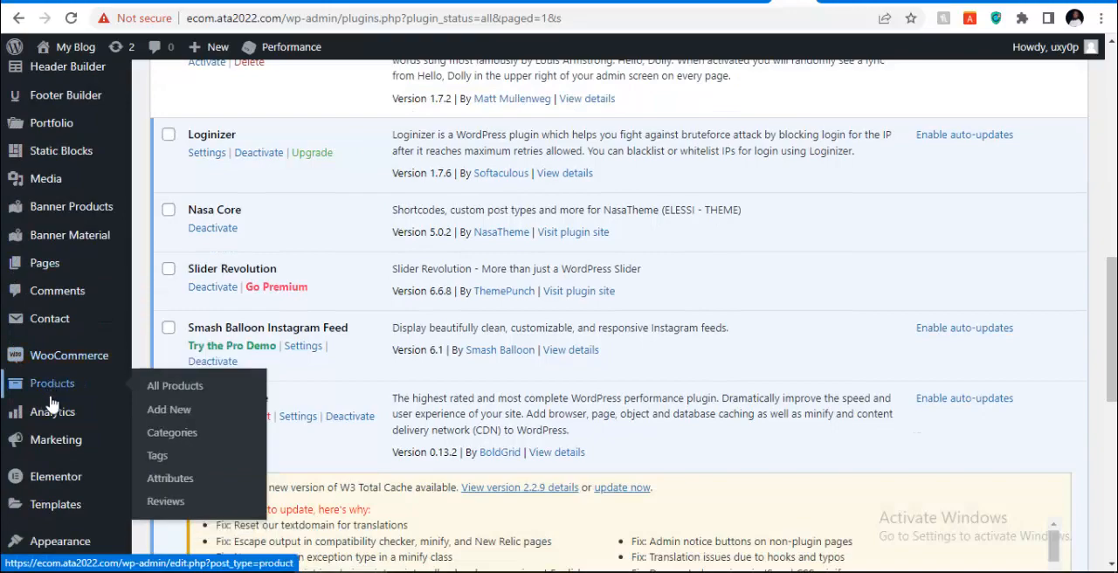
scroll(50, 463, "down", 2)
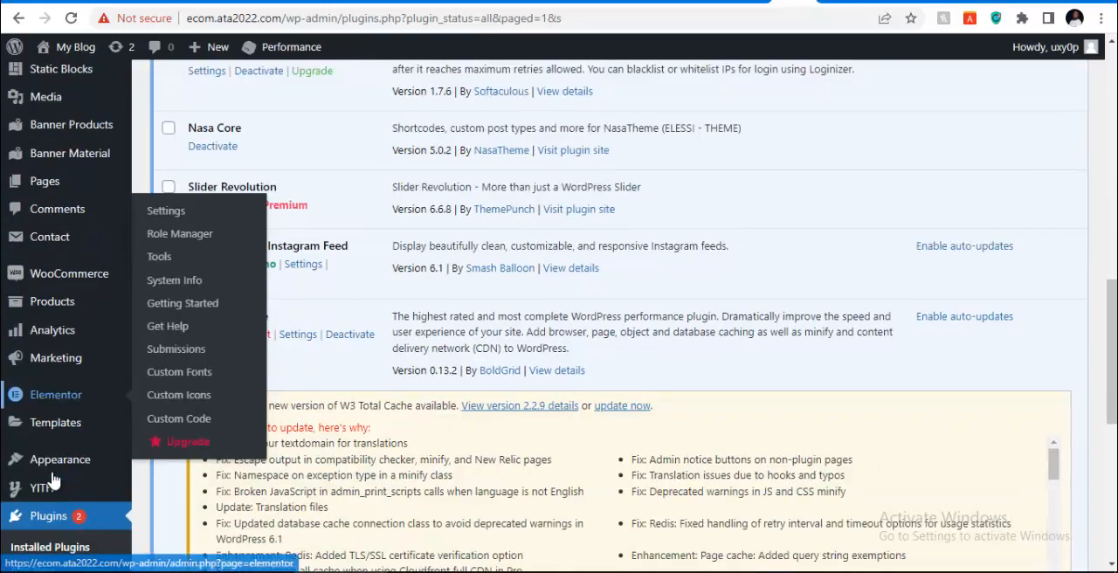
scroll(22, 280, "down", 2)
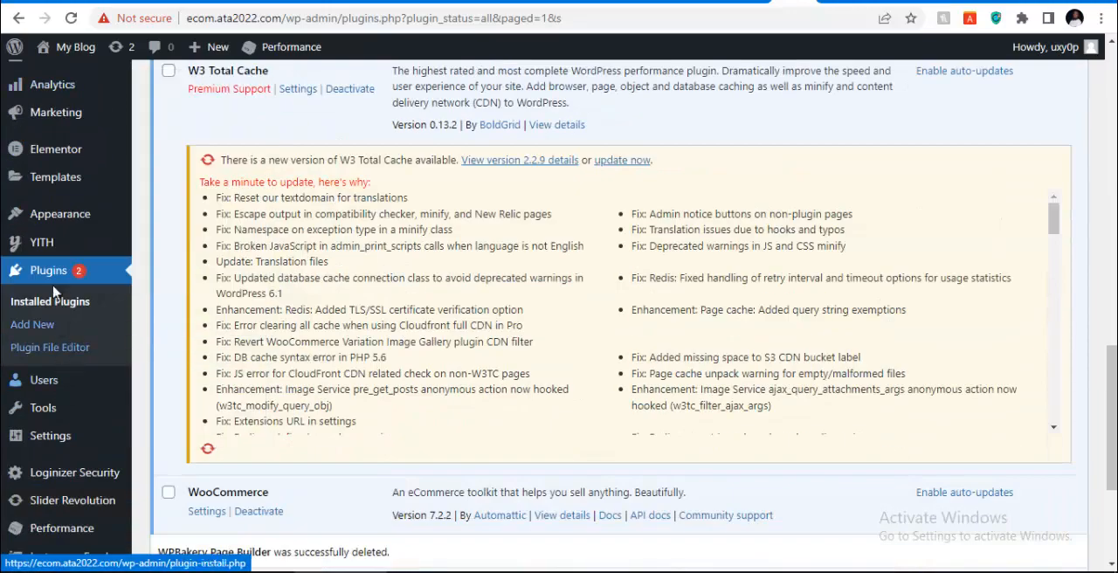
mouse_move(55, 225)
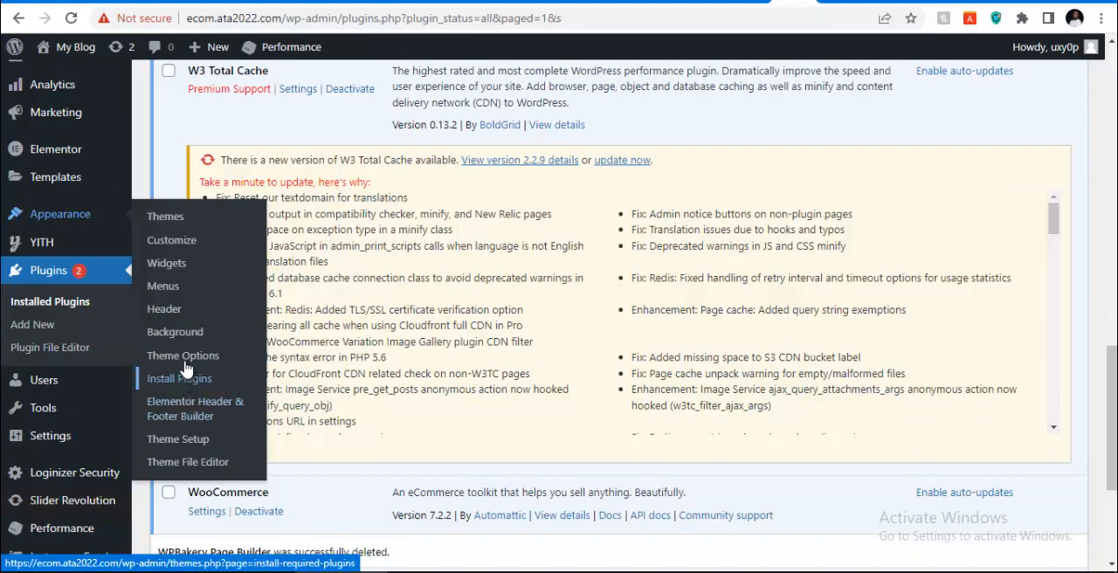
left_click(168, 444)
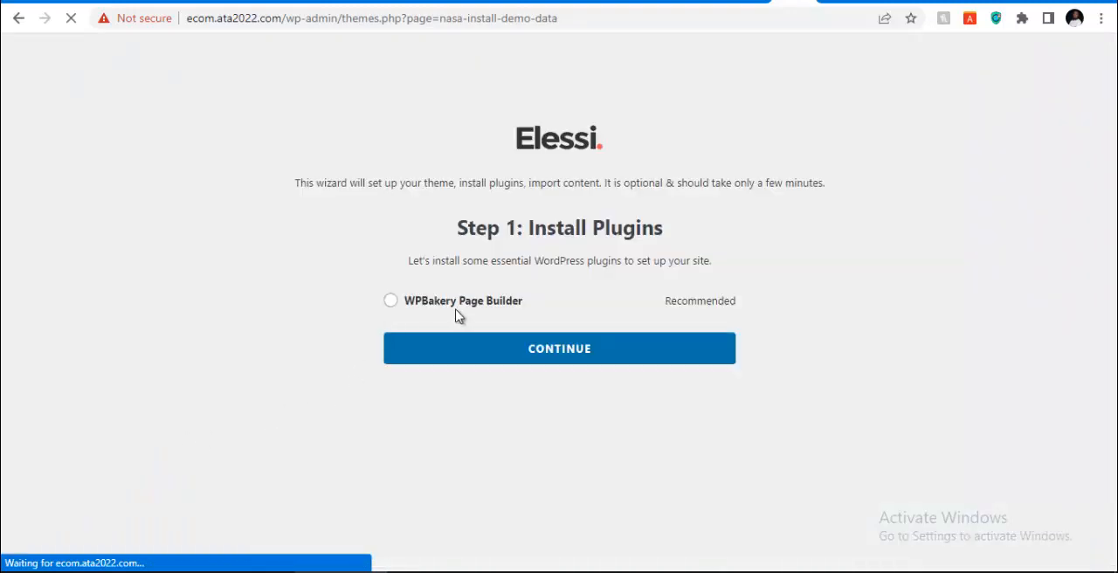
left_click(543, 360)
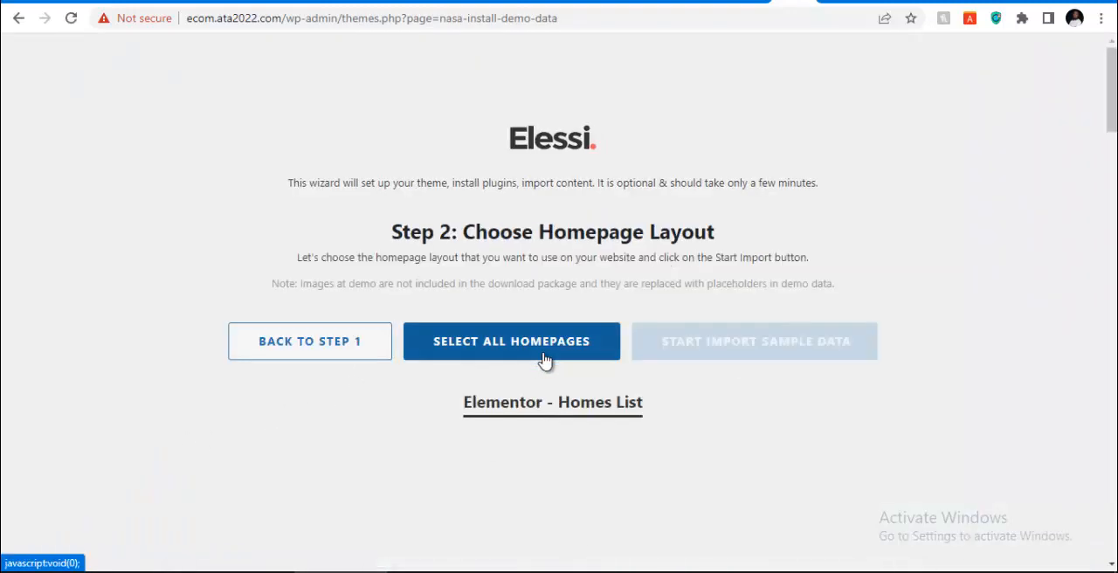
Browse the wizard's Elementor homepage layouts from the Fashion designs through to Plant v3
scroll(559, 401, "down", 4)
scroll(556, 398, "down", 1)
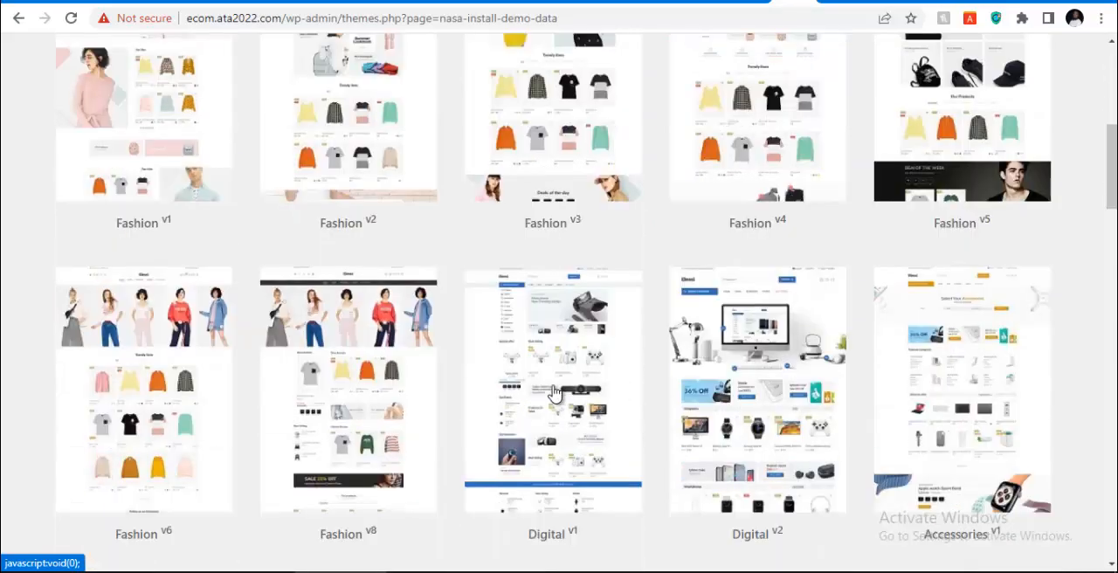
scroll(458, 376, "down", 12)
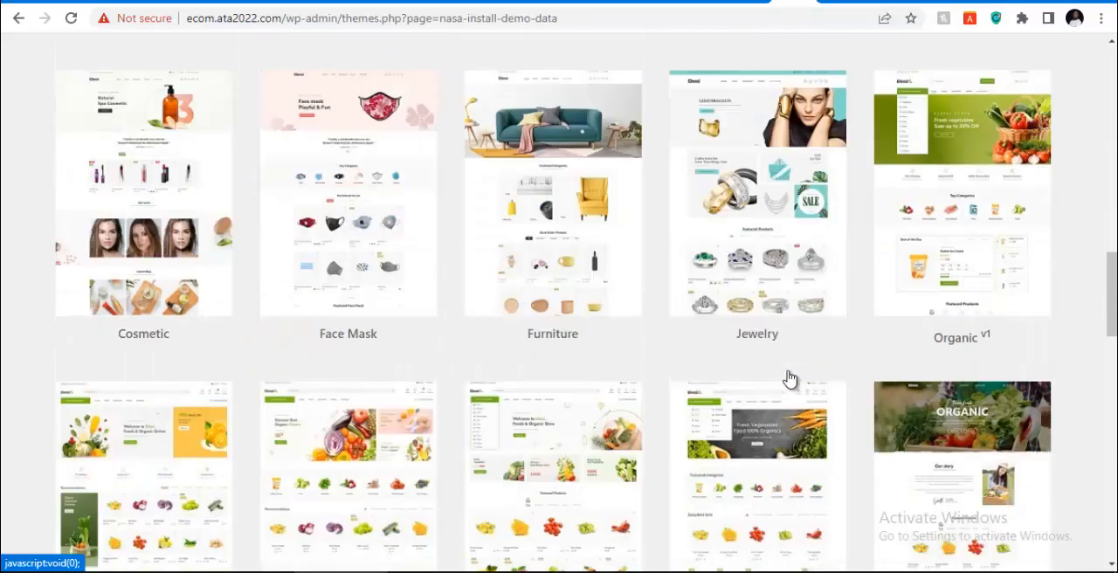
scroll(789, 378, "down", 8)
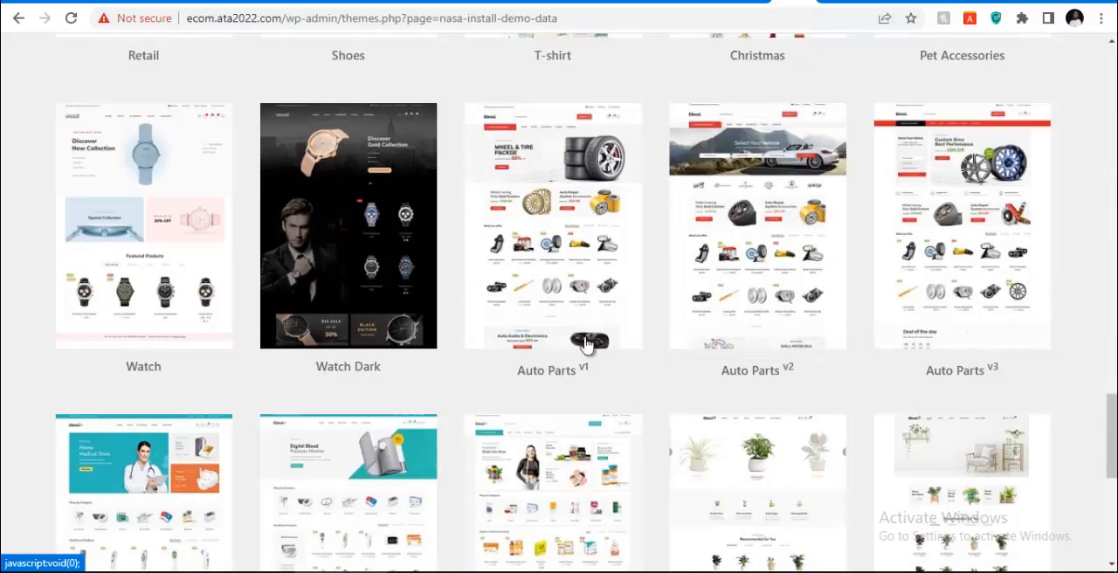
scroll(690, 257, "down", 6)
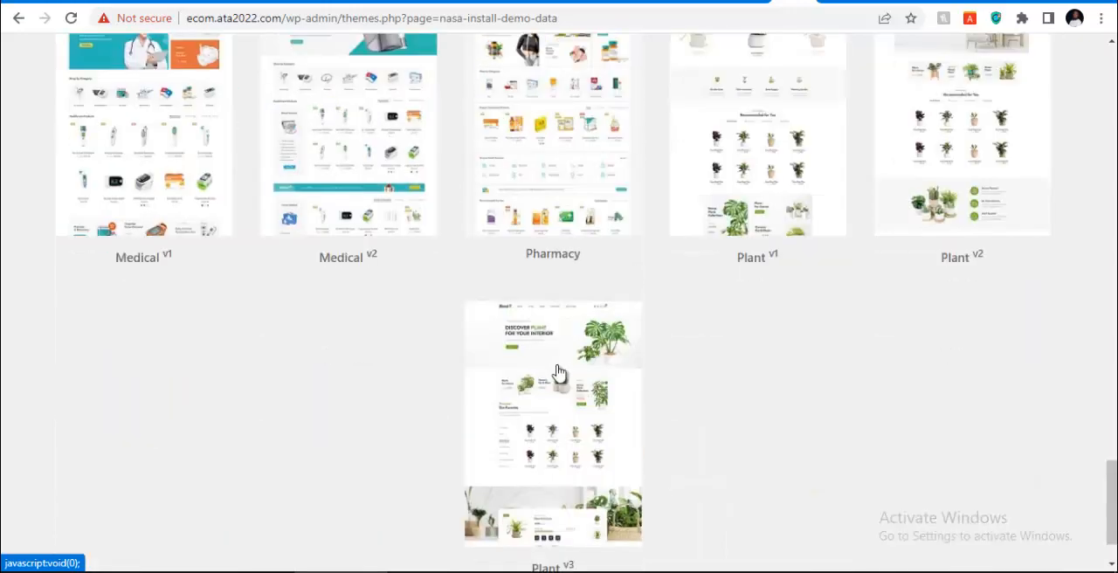
Select the Accessories v1 homepage layout for Elementor and start importing its sample data
scroll(559, 367, "up", 17)
scroll(559, 367, "up", 8)
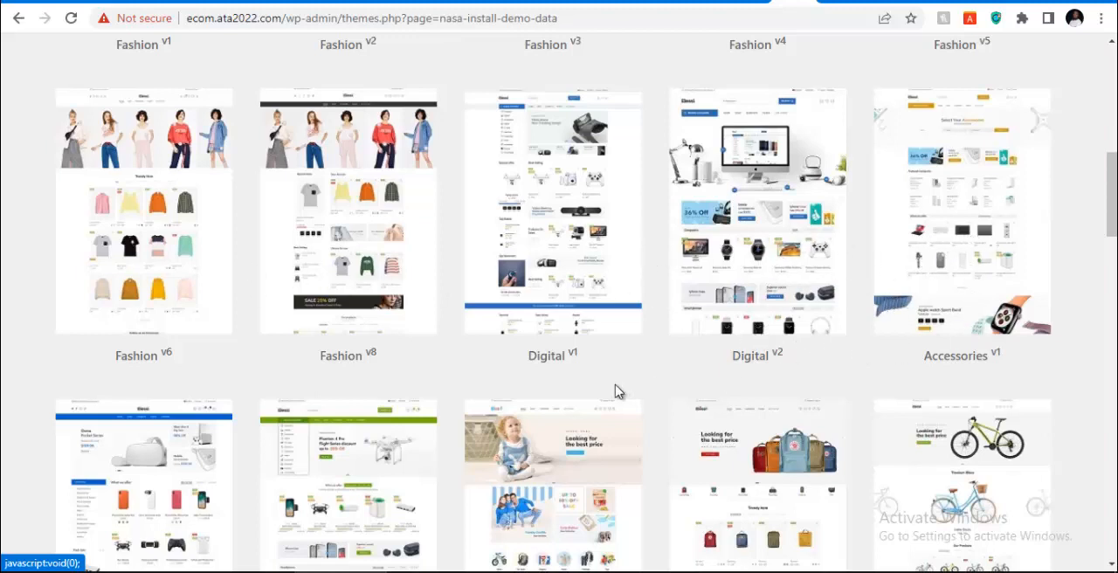
scroll(615, 392, "down", 3)
scroll(587, 392, "up", 10)
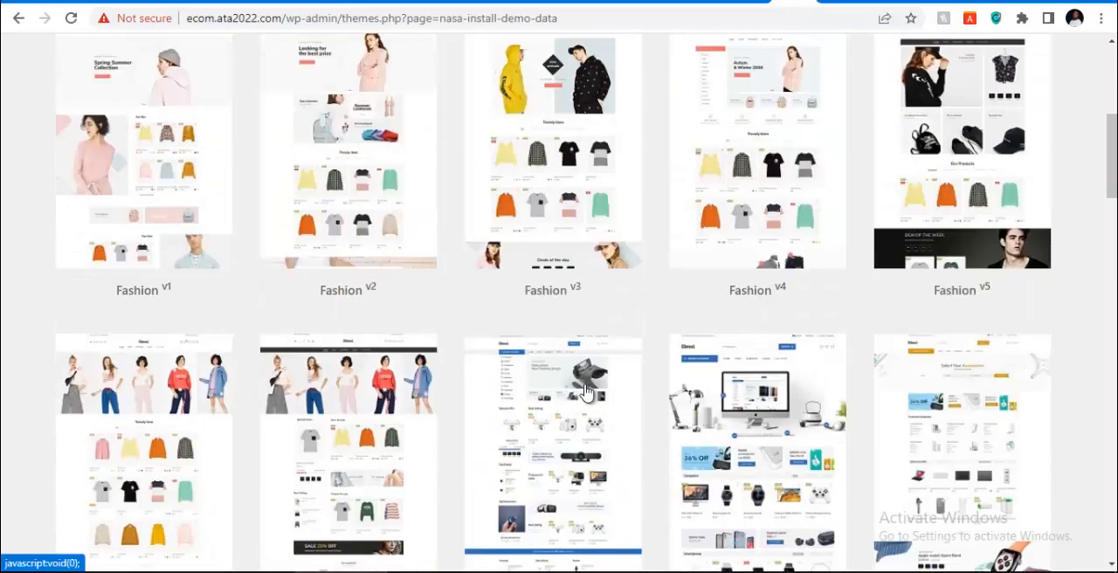
scroll(587, 392, "down", 5)
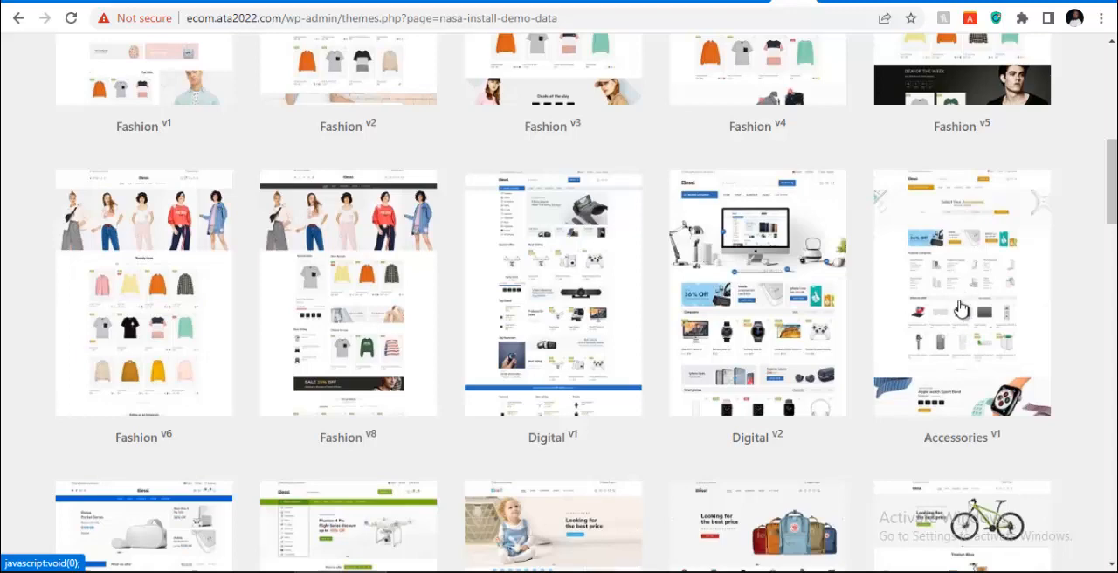
scroll(961, 309, "down", 4)
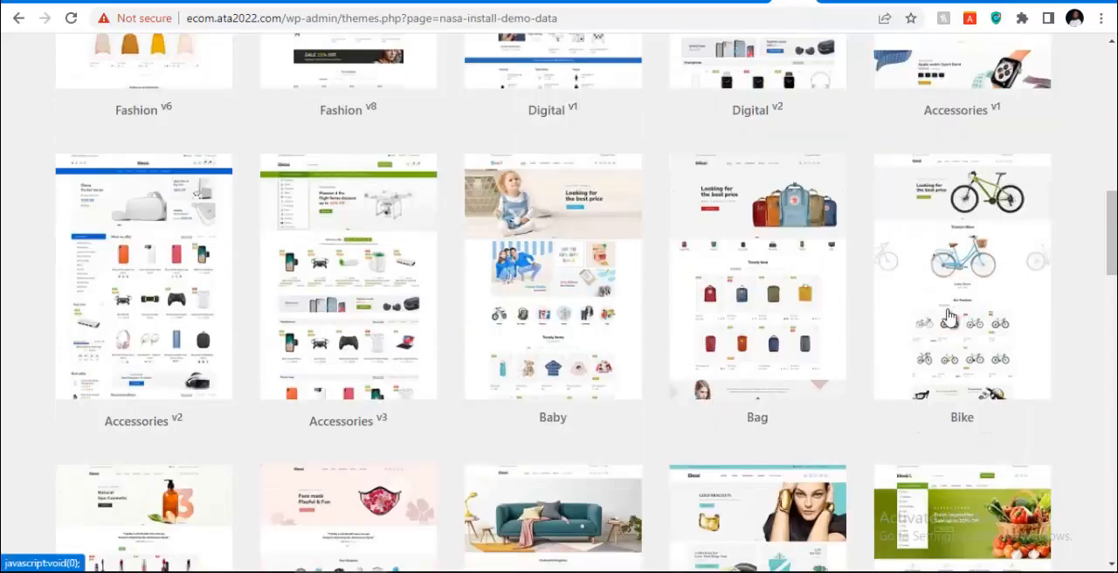
scroll(1045, 299, "up", 3)
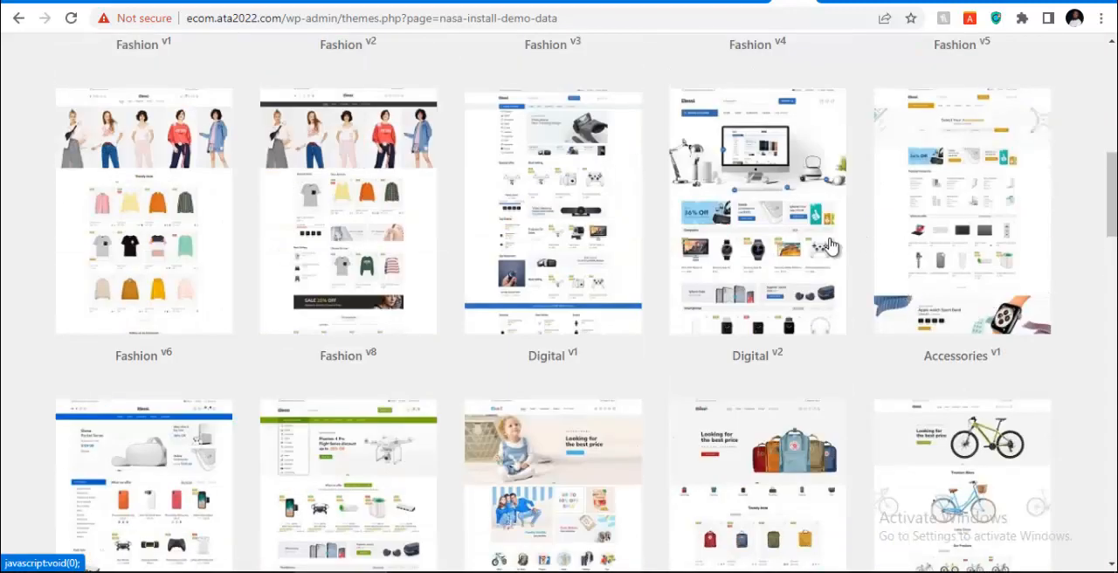
left_click(932, 208)
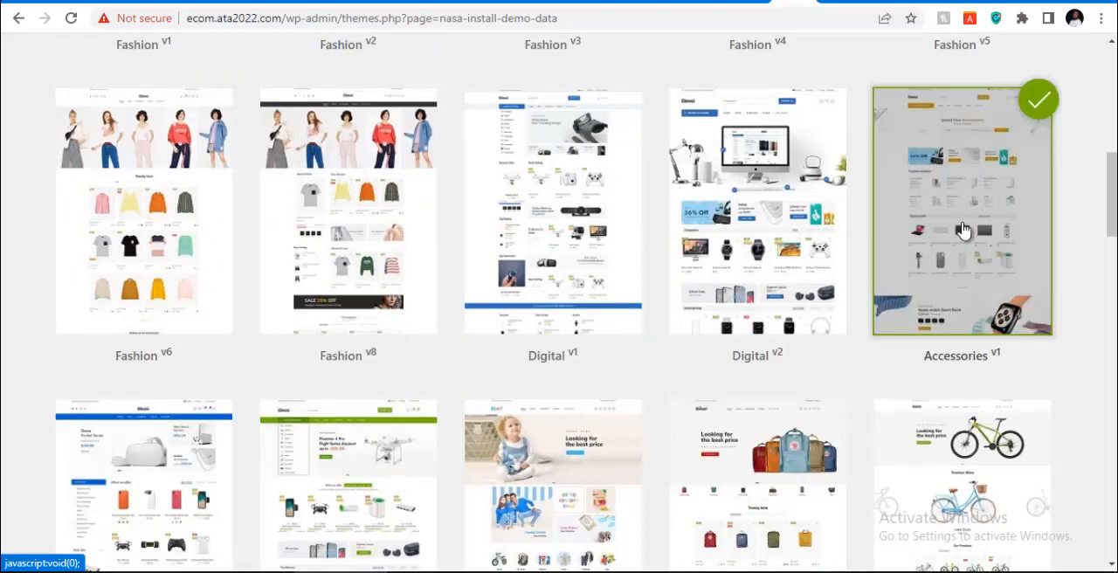
scroll(852, 218, "up", 8)
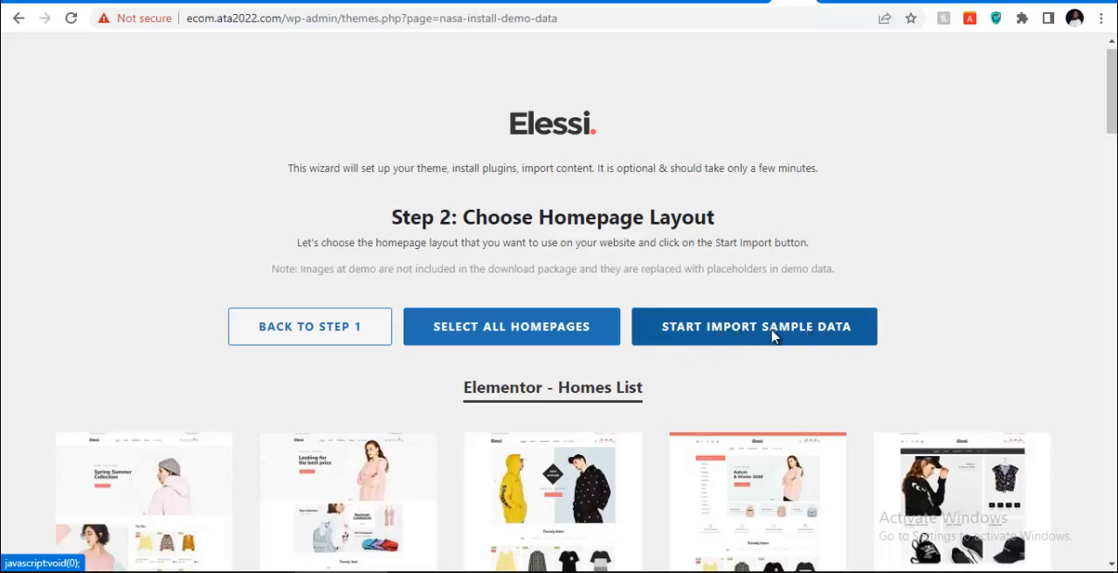
left_click(773, 336)
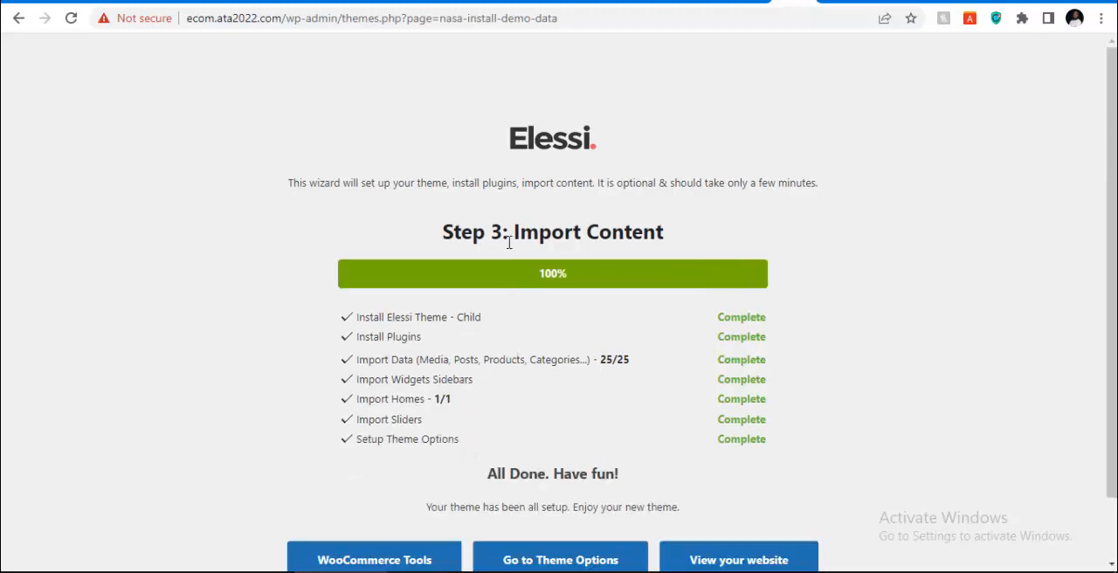
Open the website from the completed import page in a new tab and switch to that tab
scroll(602, 279, "down", 2)
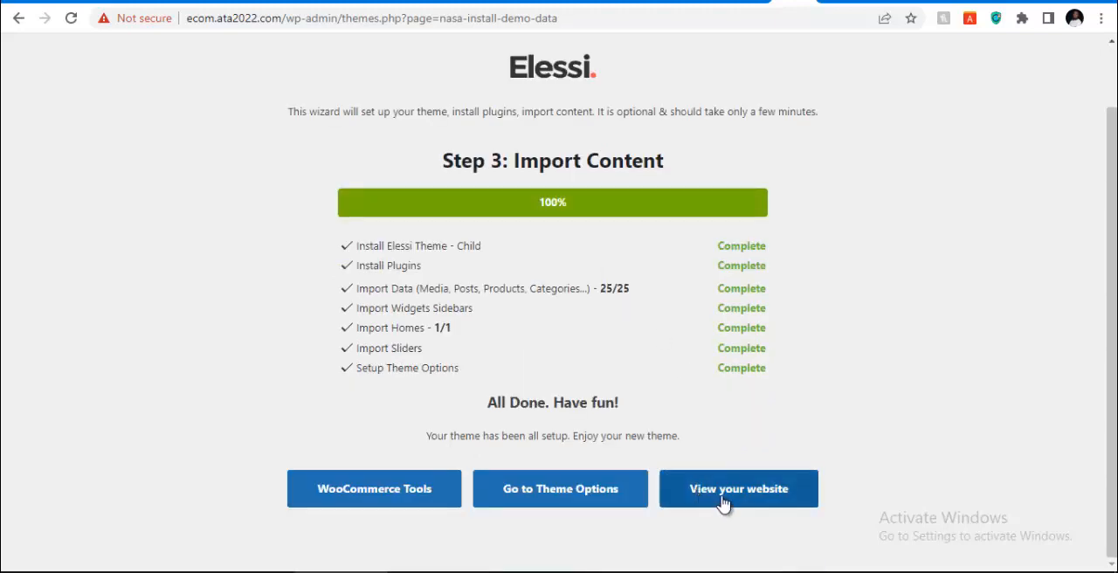
right_click(723, 501)
left_click(756, 326)
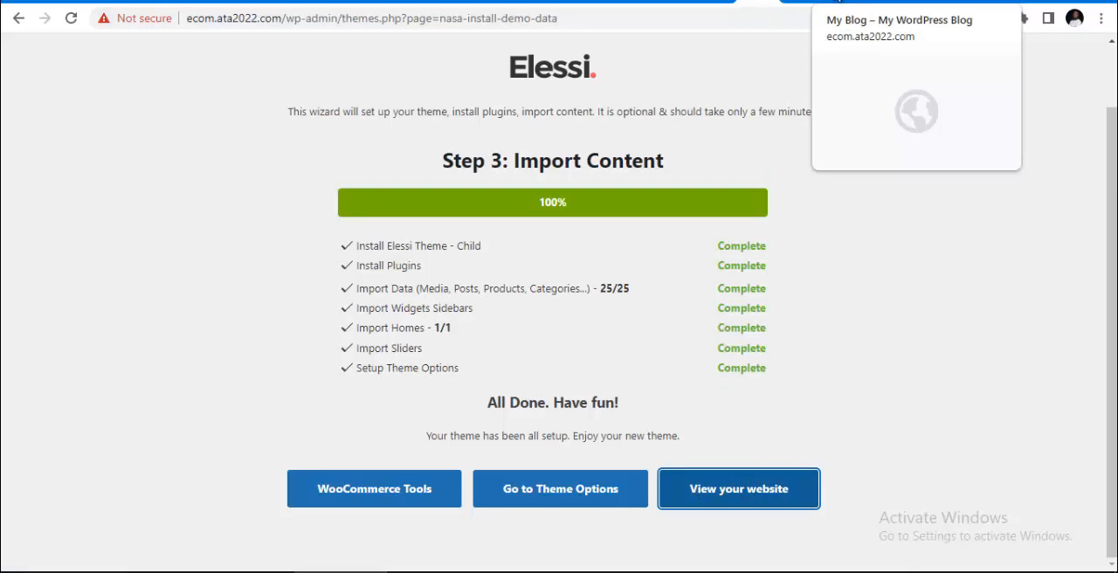
left_click(823, 8)
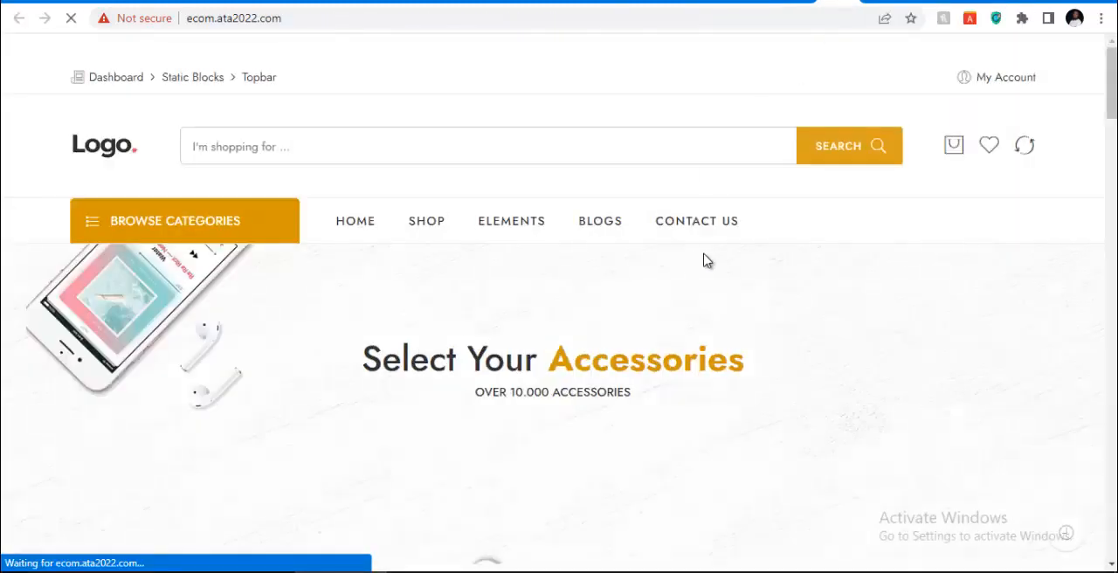
Look over the imported Accessories homepage from its hero banner through categories and products to the footer, and return to the page start
scroll(462, 248, "down", 2)
scroll(461, 247, "down", 3)
scroll(461, 245, "up", 2)
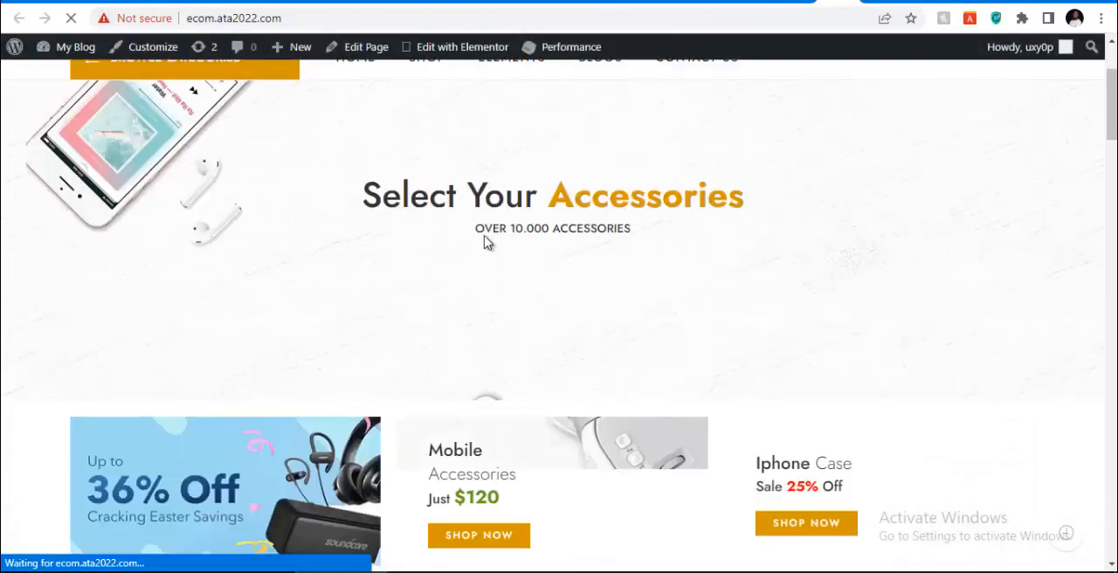
scroll(476, 254, "down", 5)
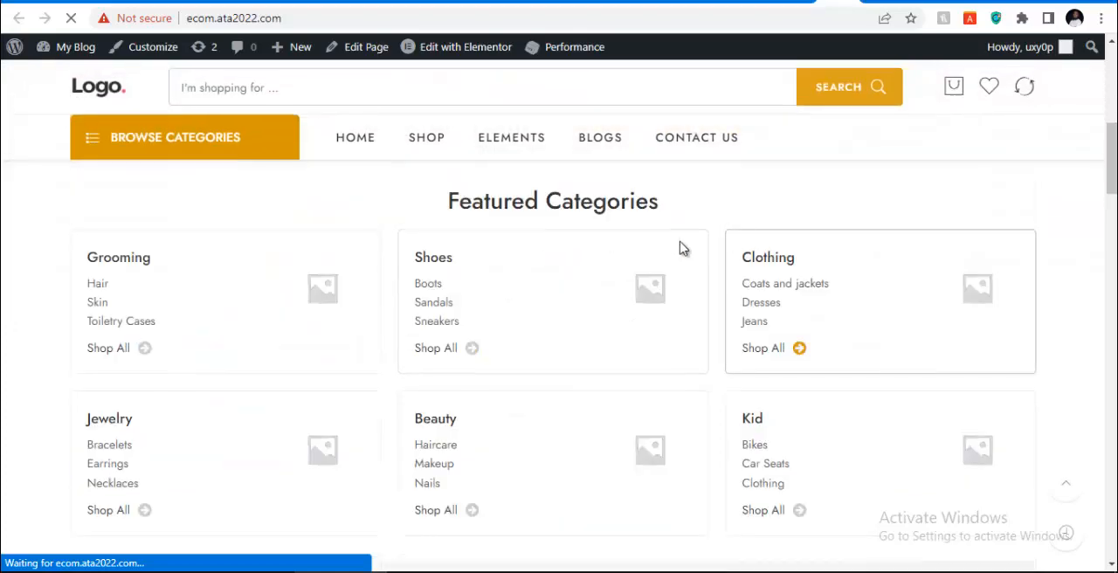
scroll(682, 245, "down", 3)
scroll(537, 260, "down", 15)
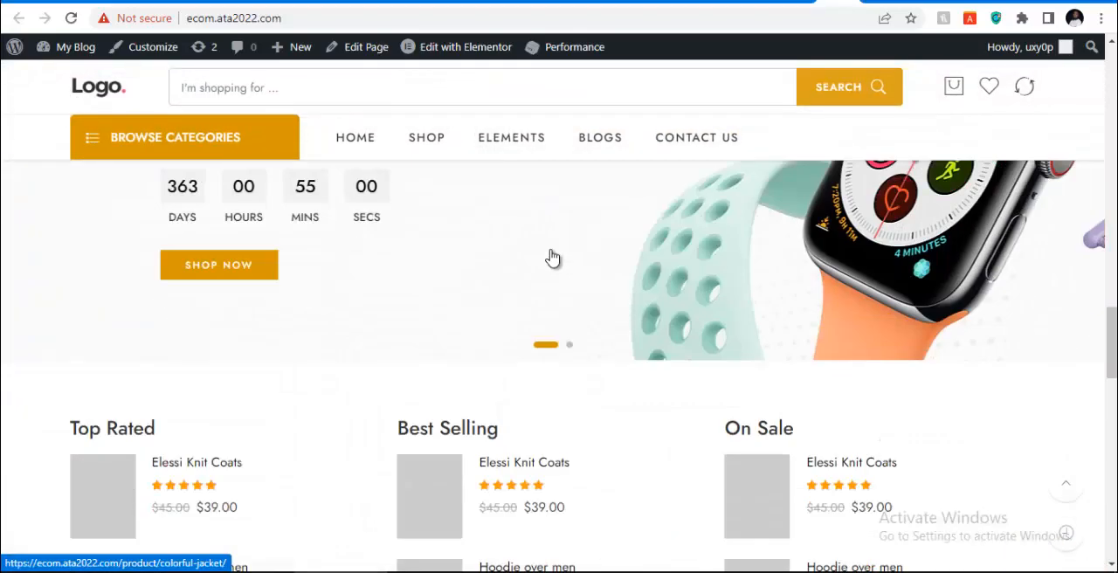
scroll(551, 257, "down", 10)
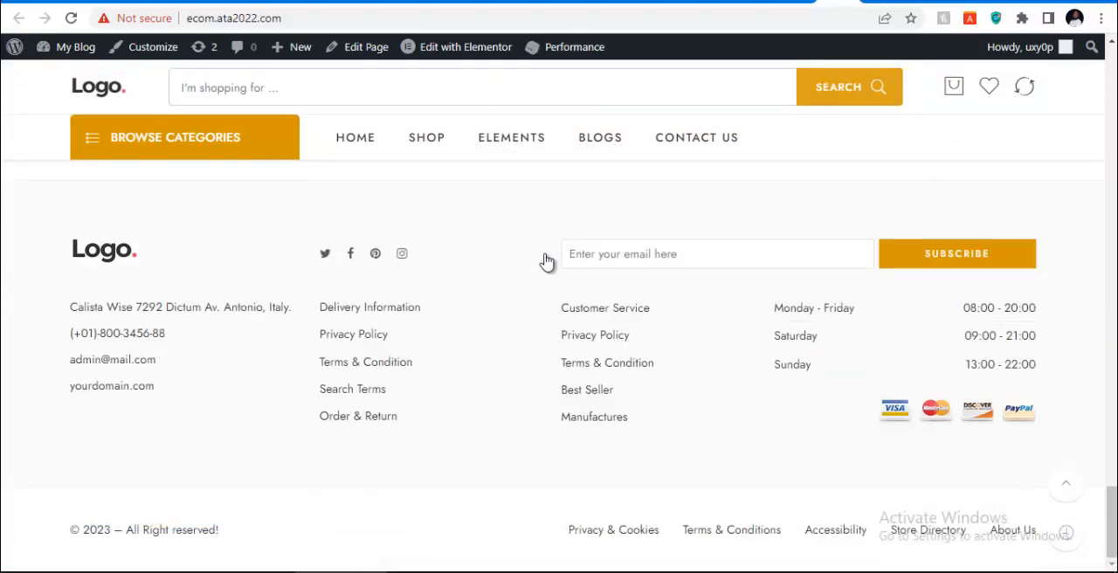
scroll(447, 316, "up", 1)
scroll(447, 317, "down", 1)
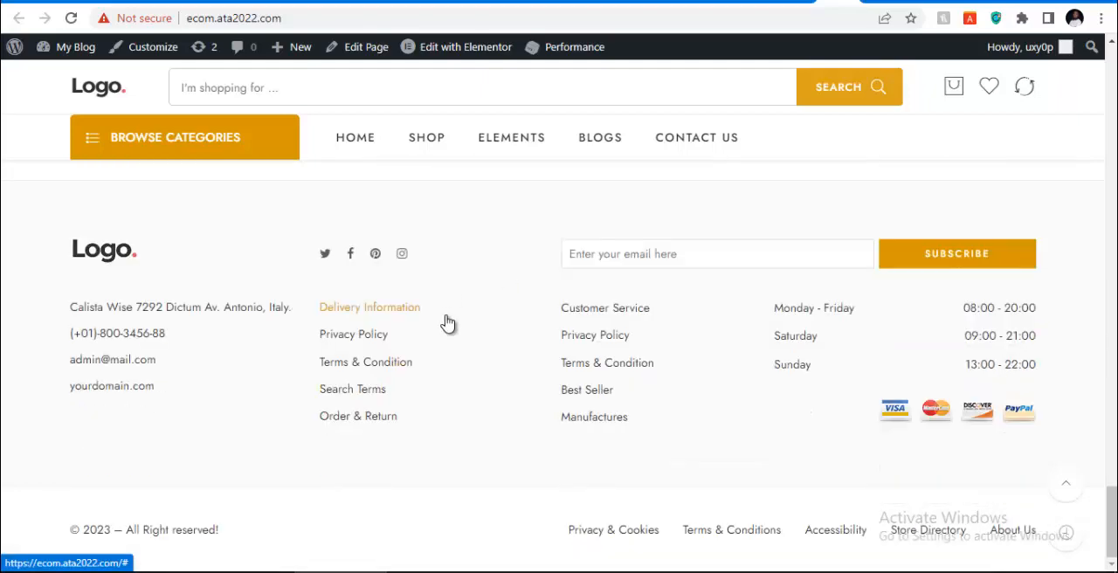
scroll(447, 316, "up", 1)
scroll(447, 323, "up", 15)
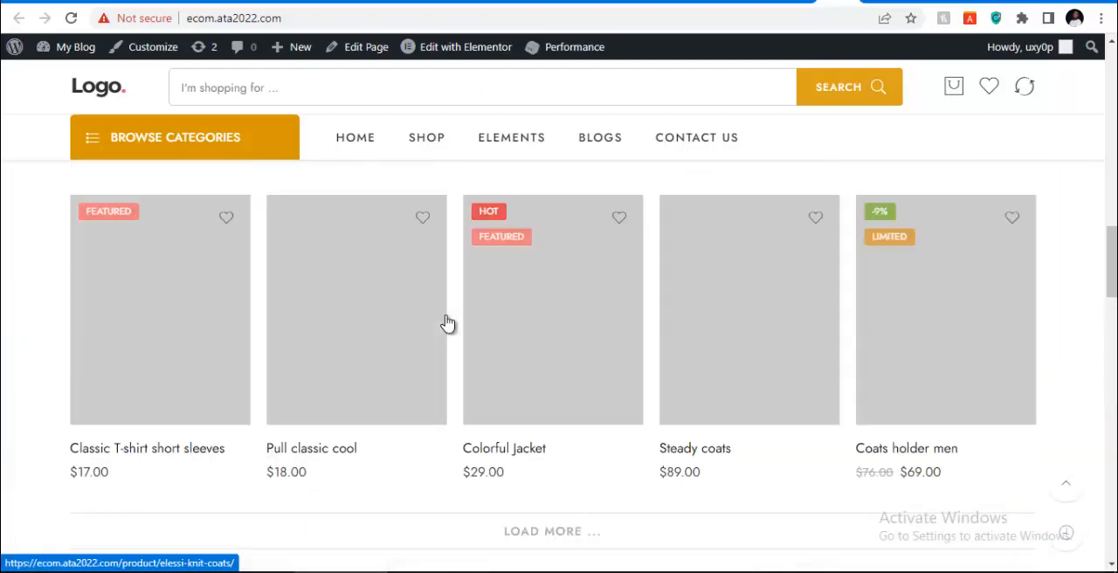
scroll(446, 323, "up", 10)
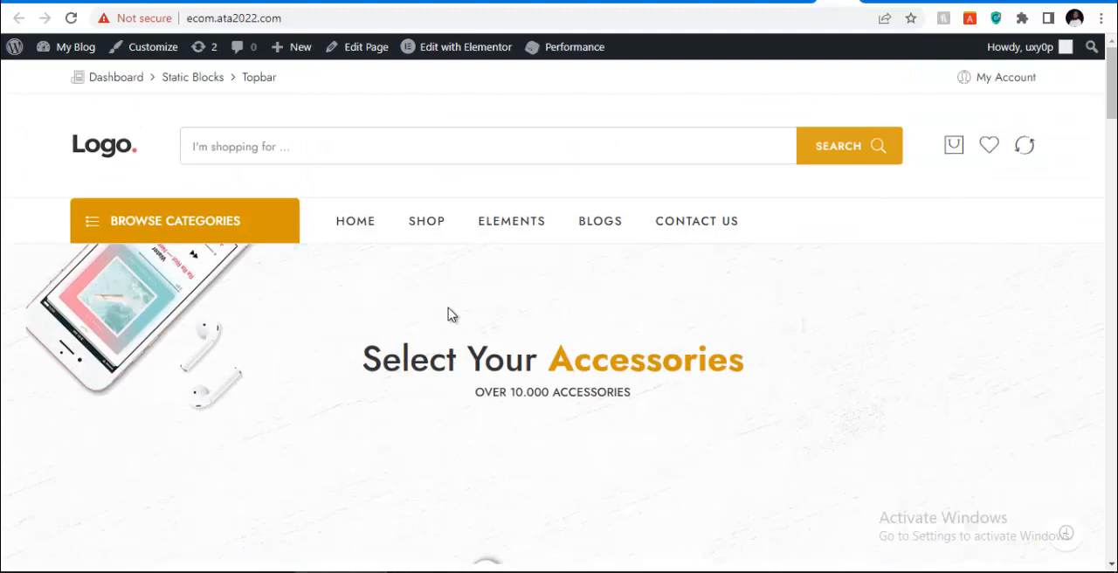
Check the homepage's Browse Categories menu, promotional banners, featured categories and product listings
left_click(207, 234)
scroll(555, 355, "down", 2)
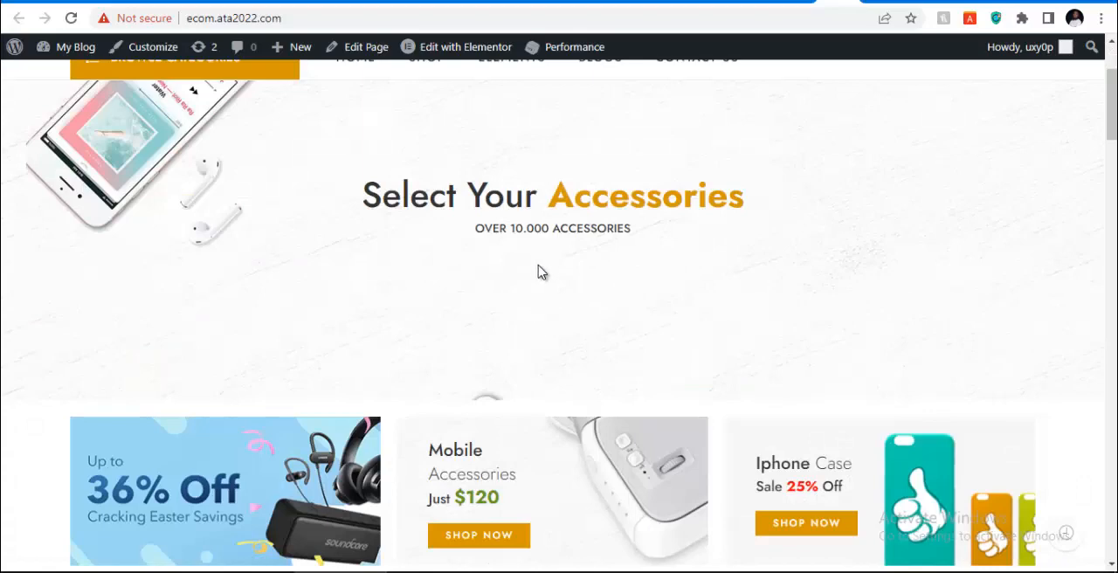
scroll(538, 272, "down", 4)
scroll(830, 280, "up", 2)
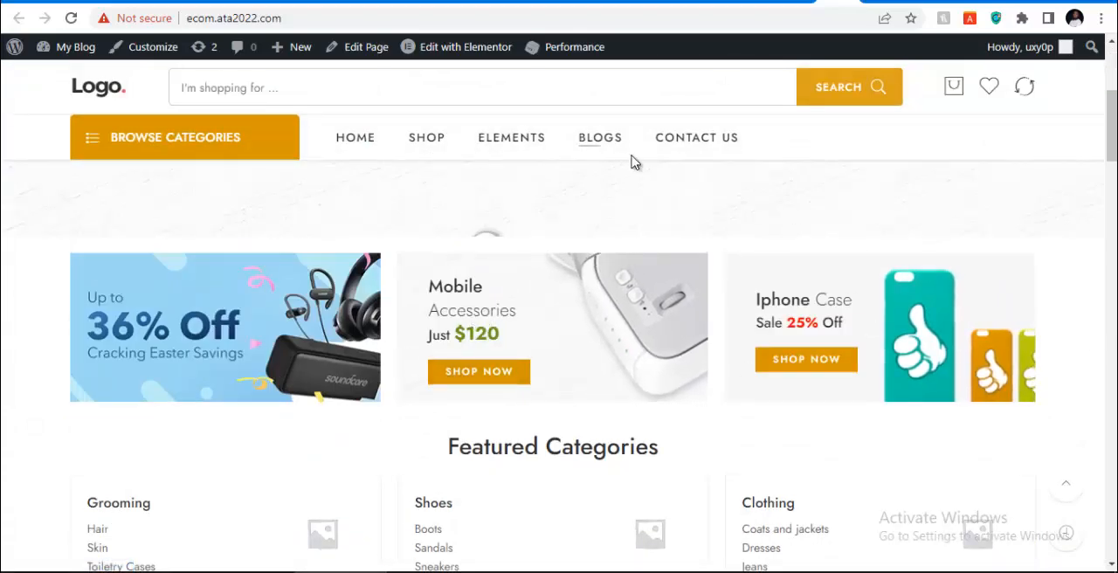
scroll(642, 251, "down", 11)
scroll(676, 267, "up", 2)
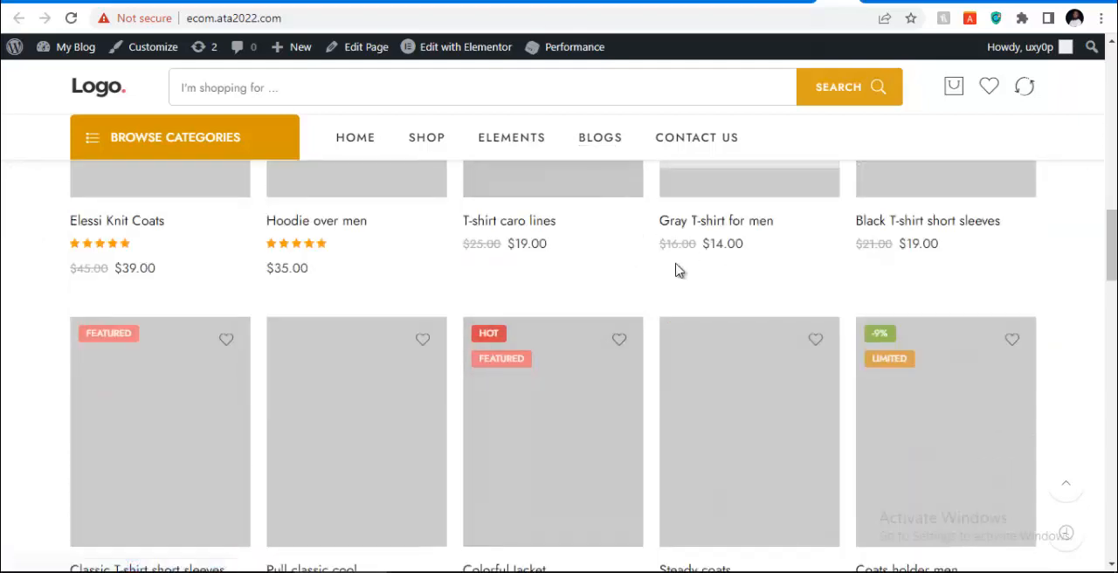
scroll(441, 302, "up", 11)
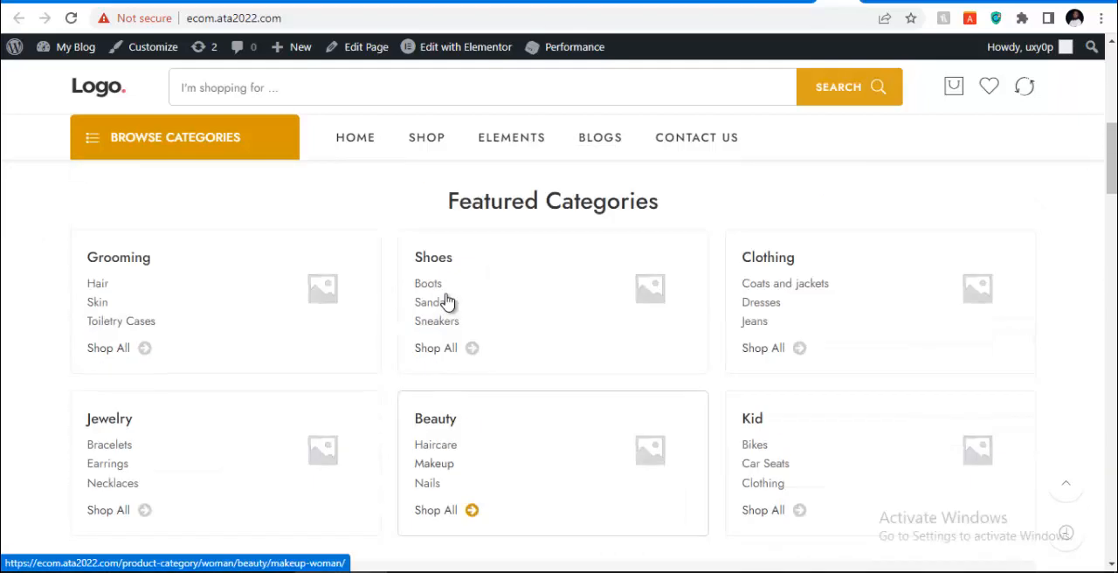
Return to the completed setup wizard's tab and go to the theme options
left_click(797, 2)
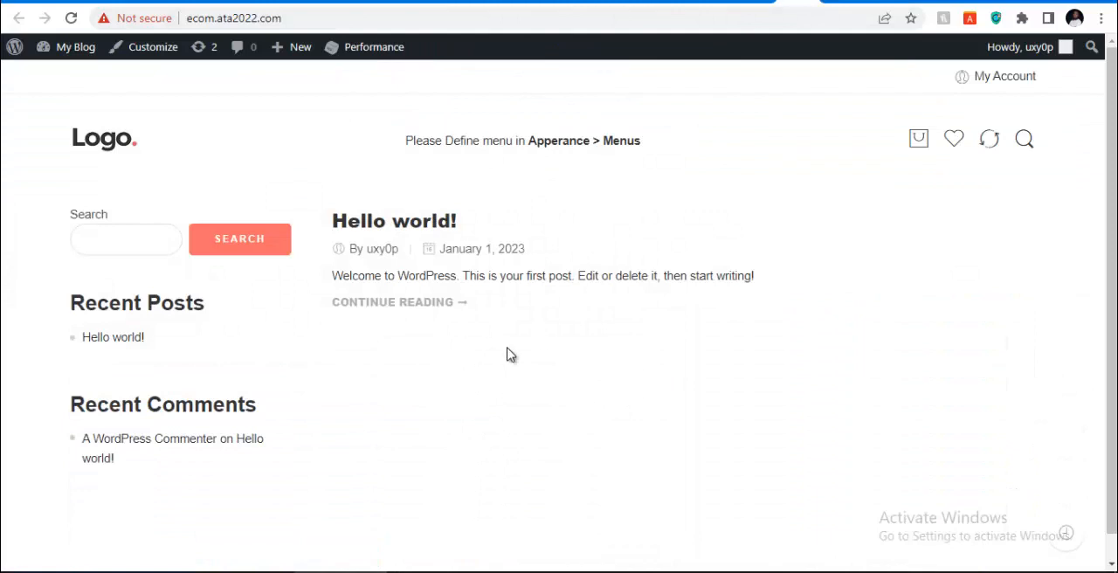
left_click(758, 2)
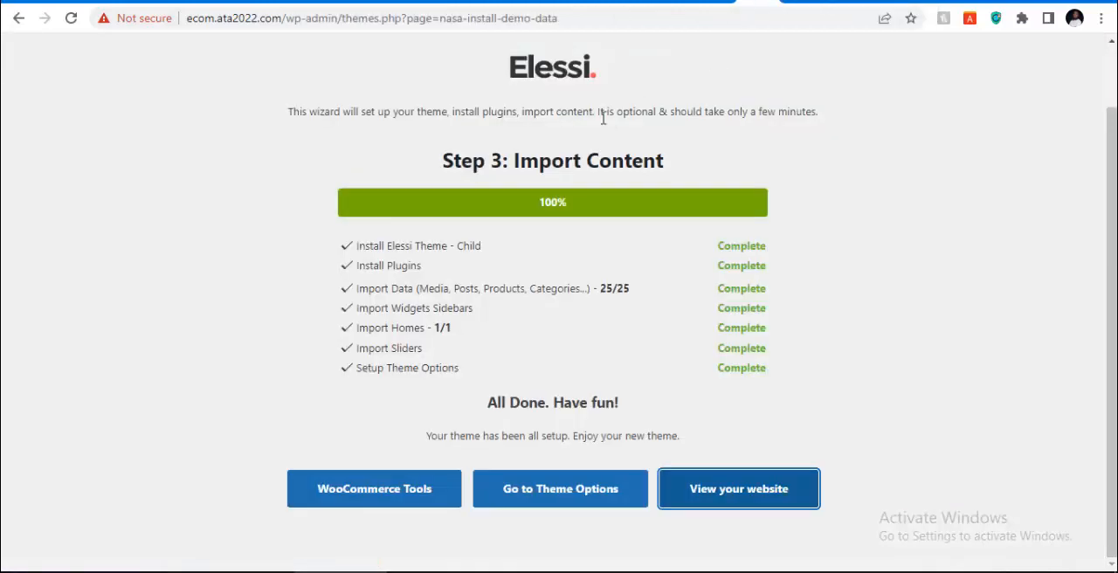
left_click(542, 492)
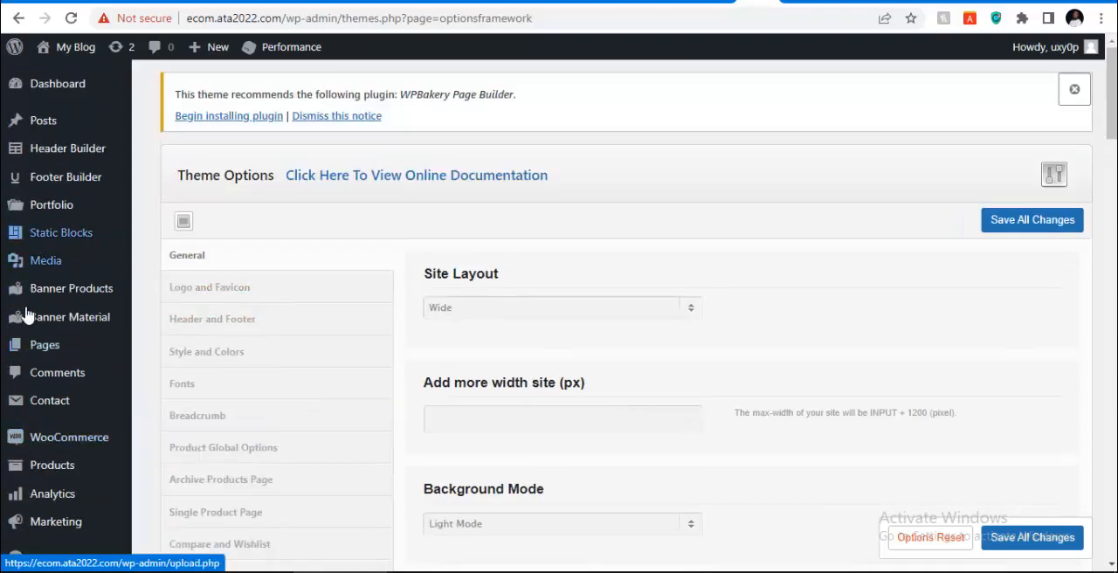
Review the list of theme option sections, from General and Logo and Favicon through White Label
scroll(25, 284, "down", 4)
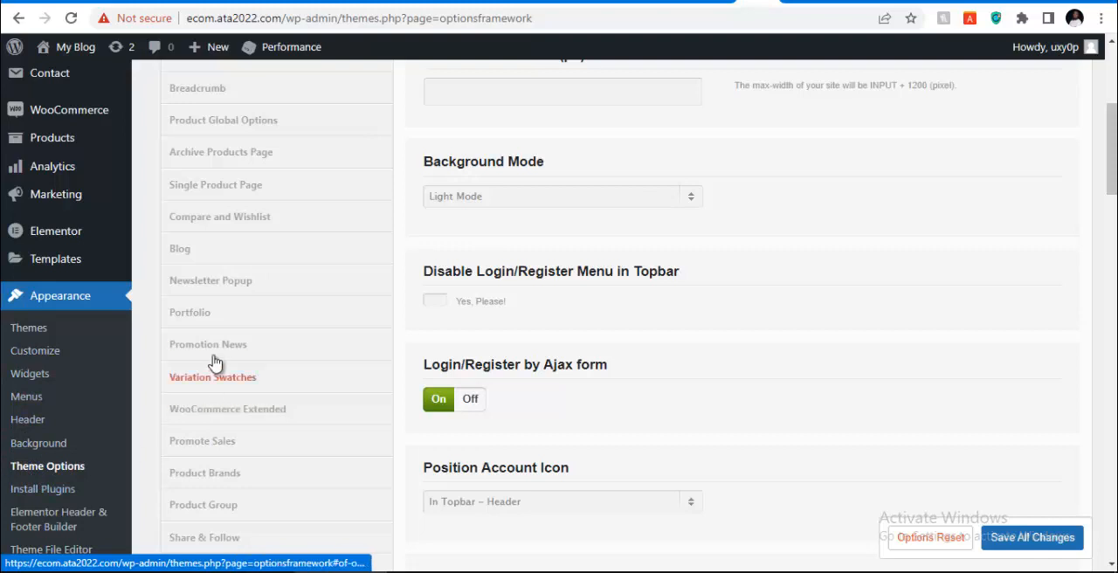
scroll(217, 365, "up", 2)
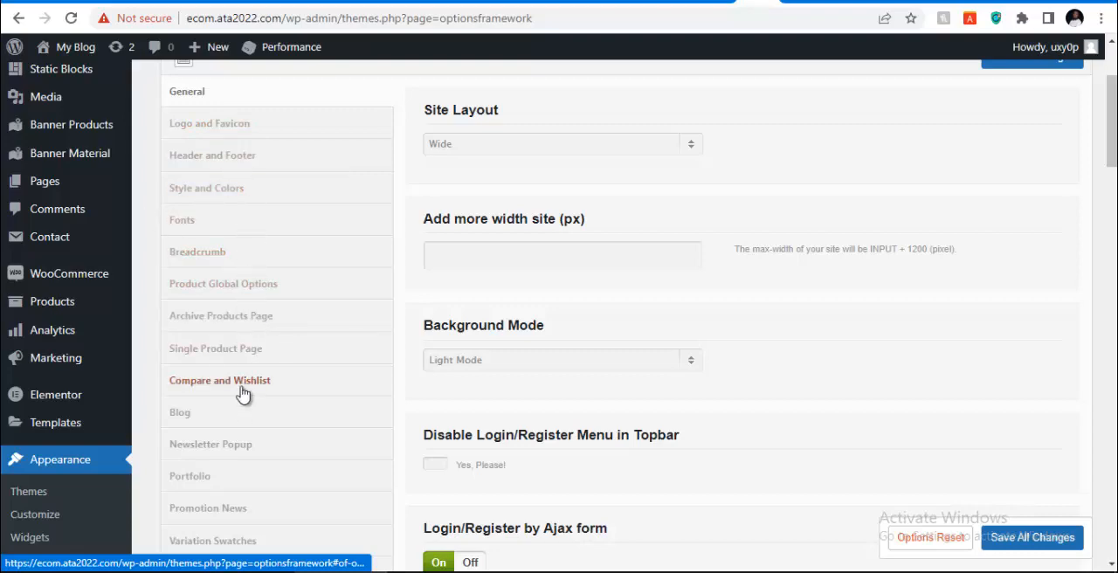
scroll(227, 472, "down", 3)
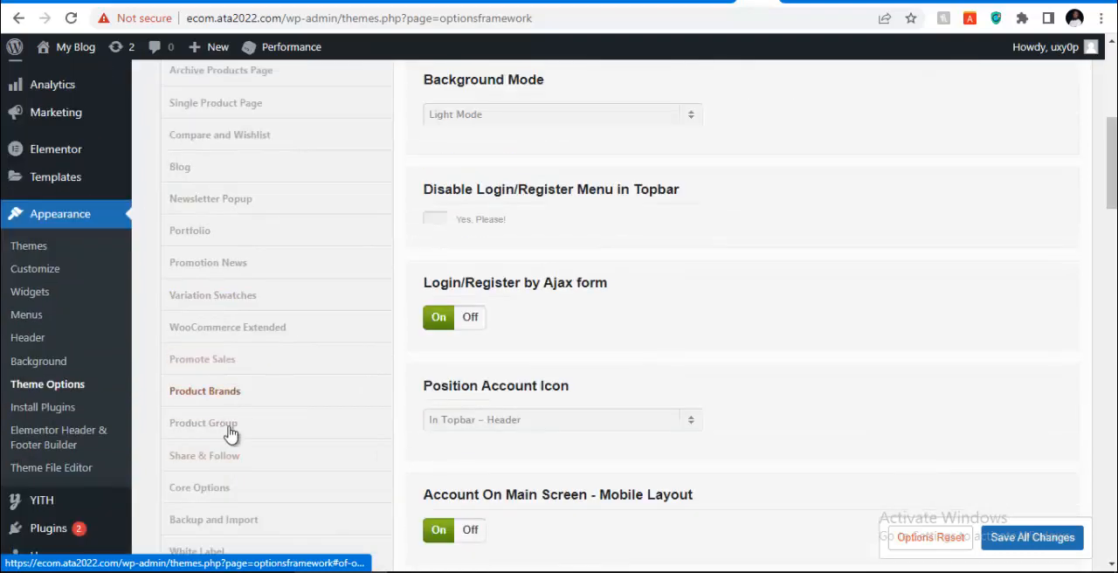
scroll(234, 395, "down", 2)
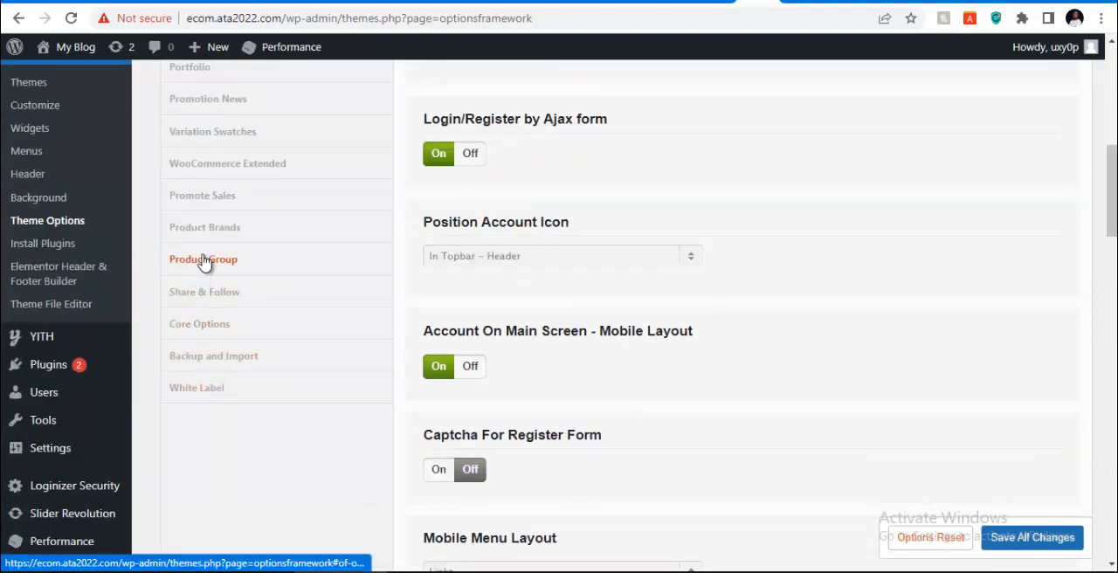
scroll(207, 225, "up", 1)
scroll(207, 225, "up", 4)
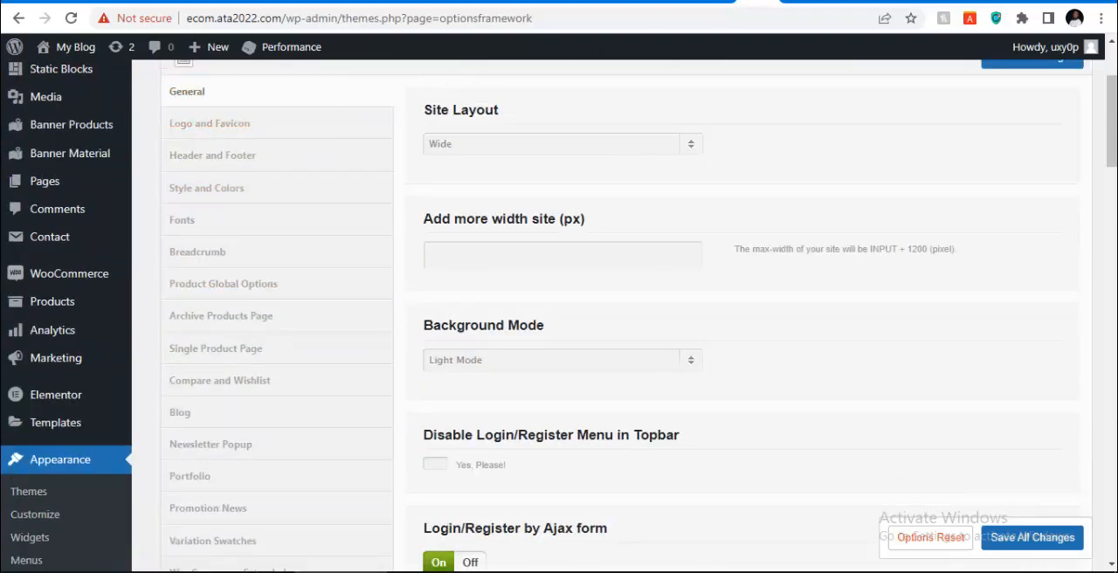
Switch back to the imported homepage's tab and view its Browse Categories list, promotional banners and featured categories
left_click(797, 2)
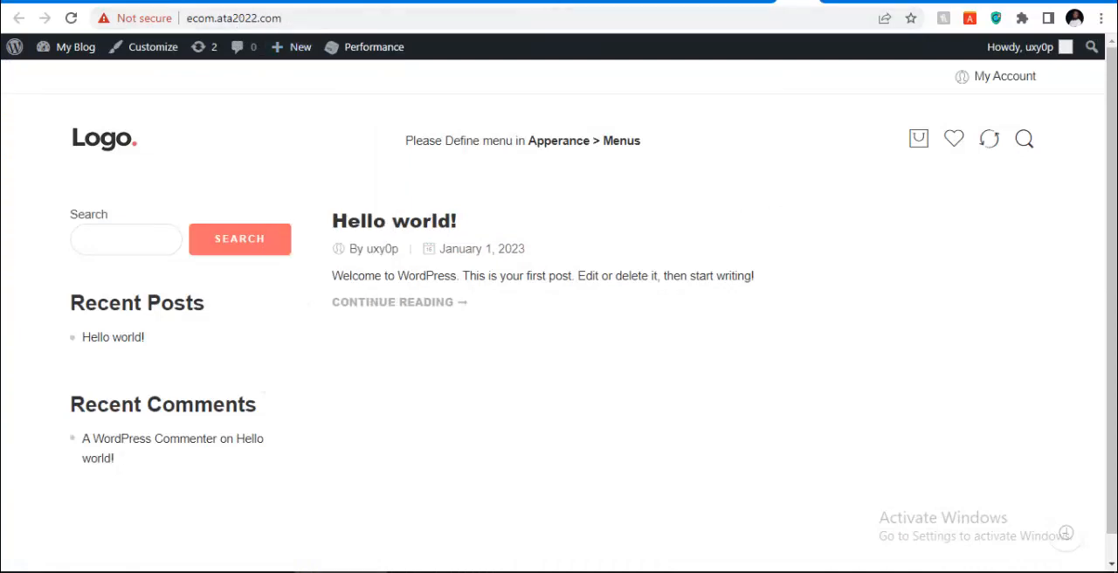
left_click(786, 3)
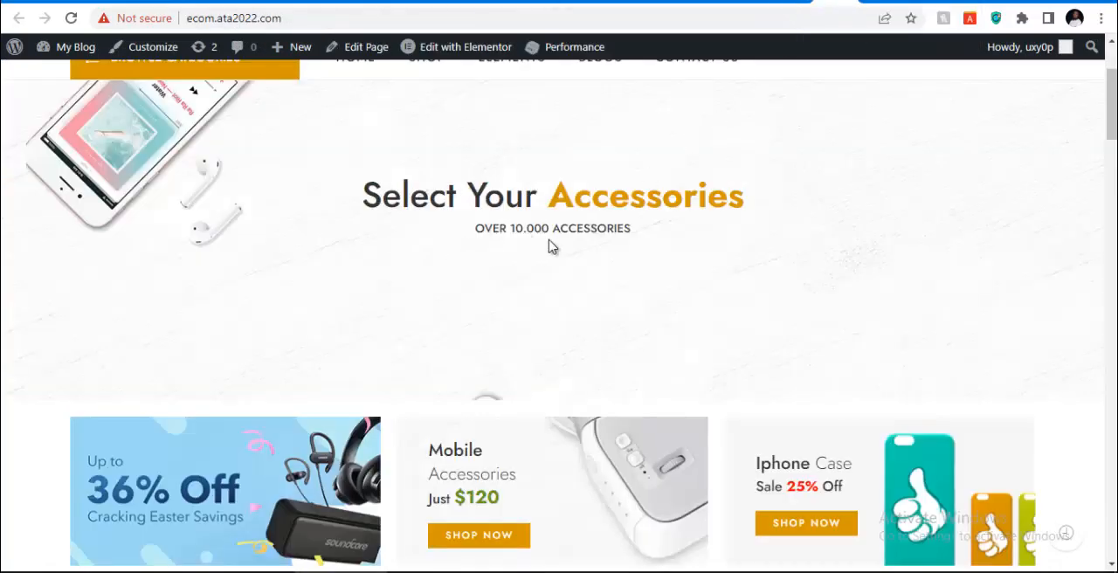
scroll(550, 246, "up", 2)
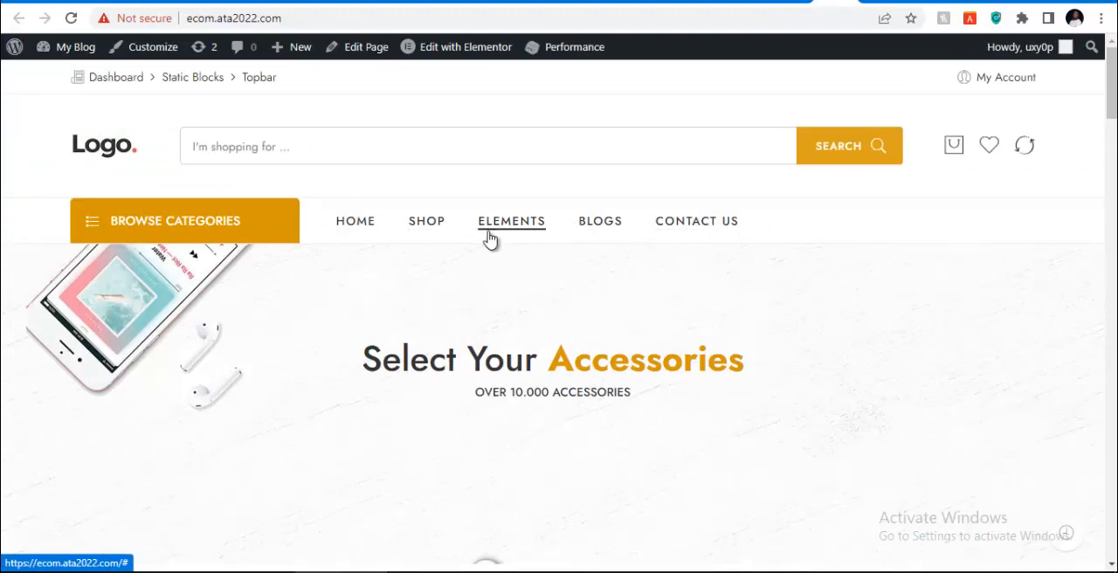
left_click(88, 229)
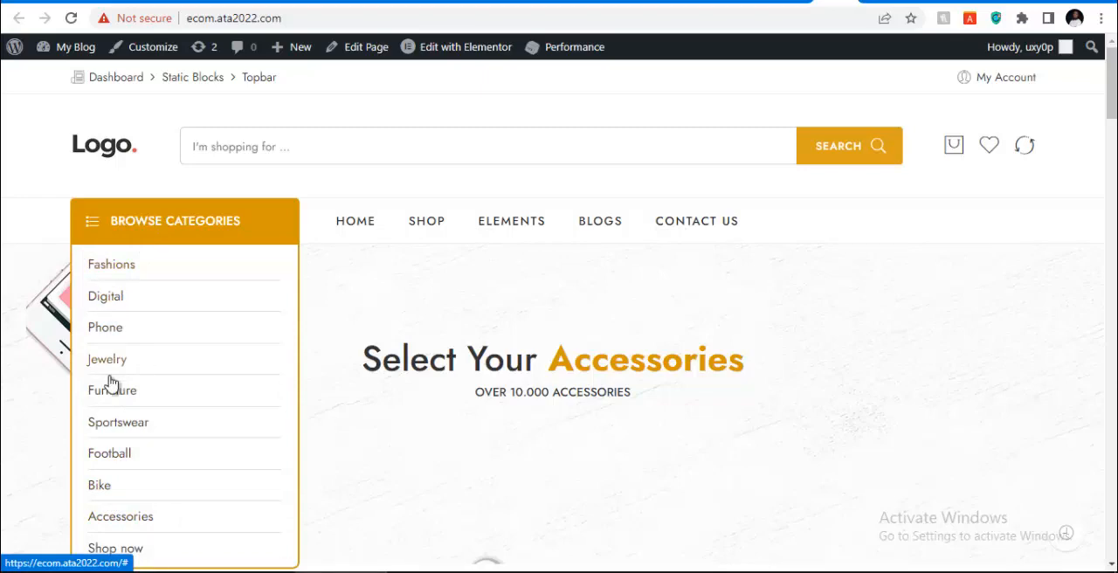
scroll(118, 386, "down", 2)
scroll(213, 352, "down", 3)
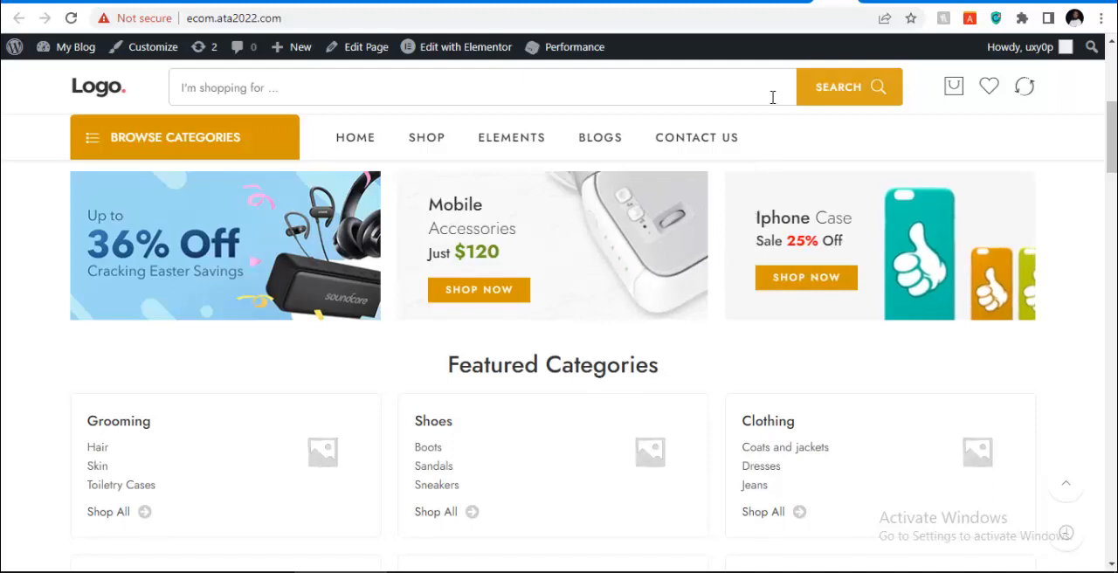
Return to the theme options tab, go to the product categories and look through the imported category list
left_click(778, 4)
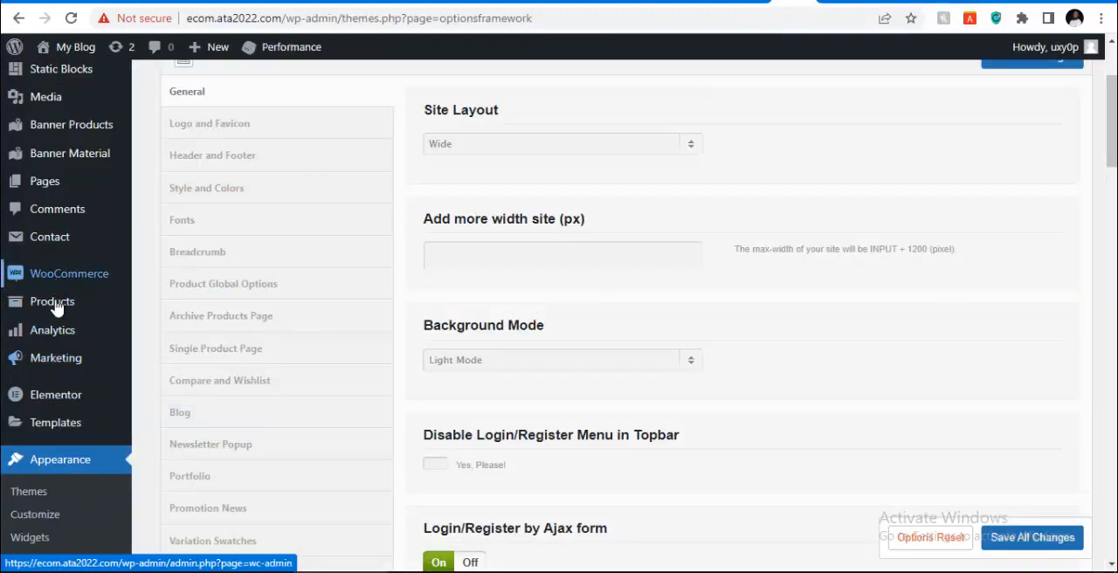
mouse_move(56, 308)
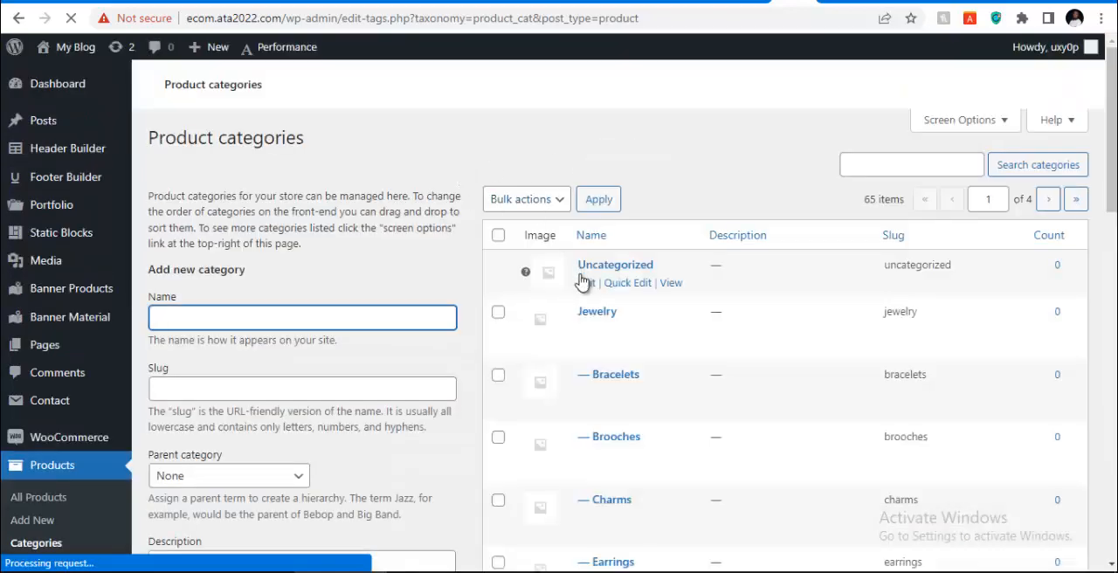
scroll(581, 293, "down", 2)
scroll(583, 302, "down", 10)
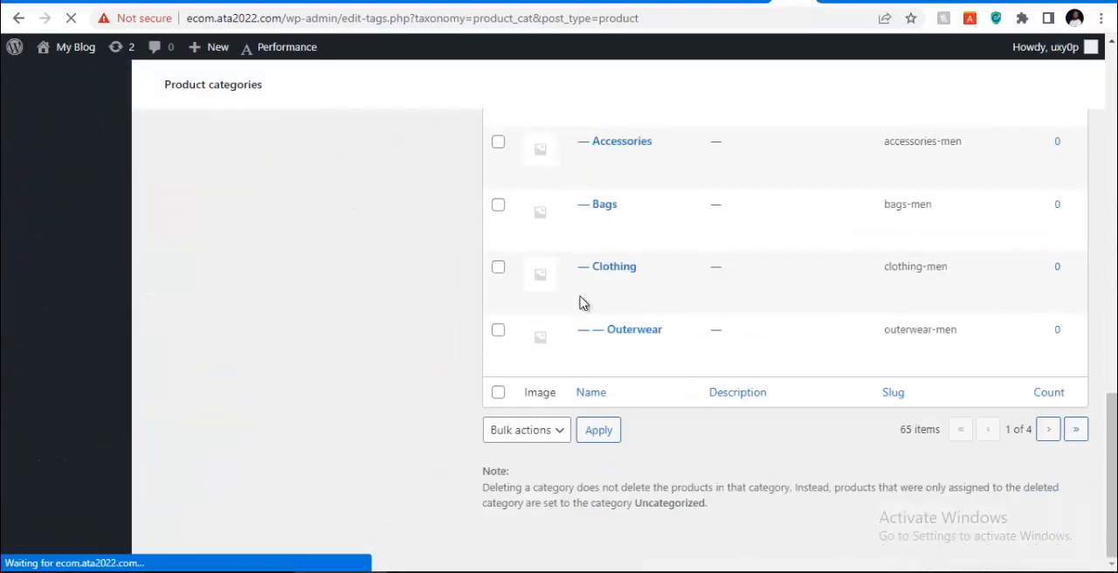
scroll(531, 336, "up", 6)
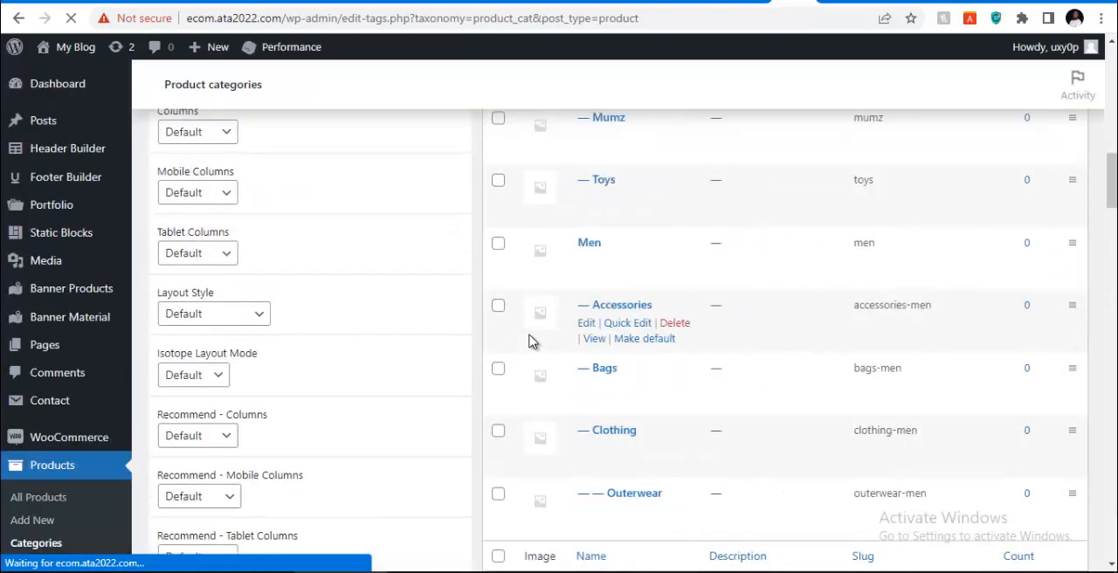
scroll(530, 315, "up", 8)
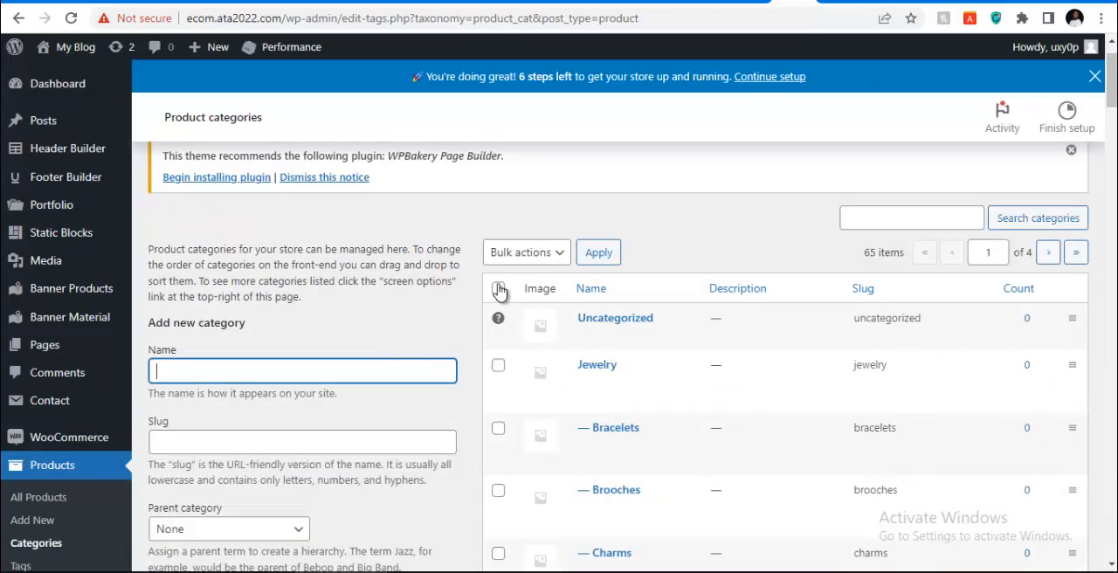
Bulk-delete every selectable product category on the first page, from Jewelry through Men's Outerwear, leaving Uncategorized
left_click(498, 290)
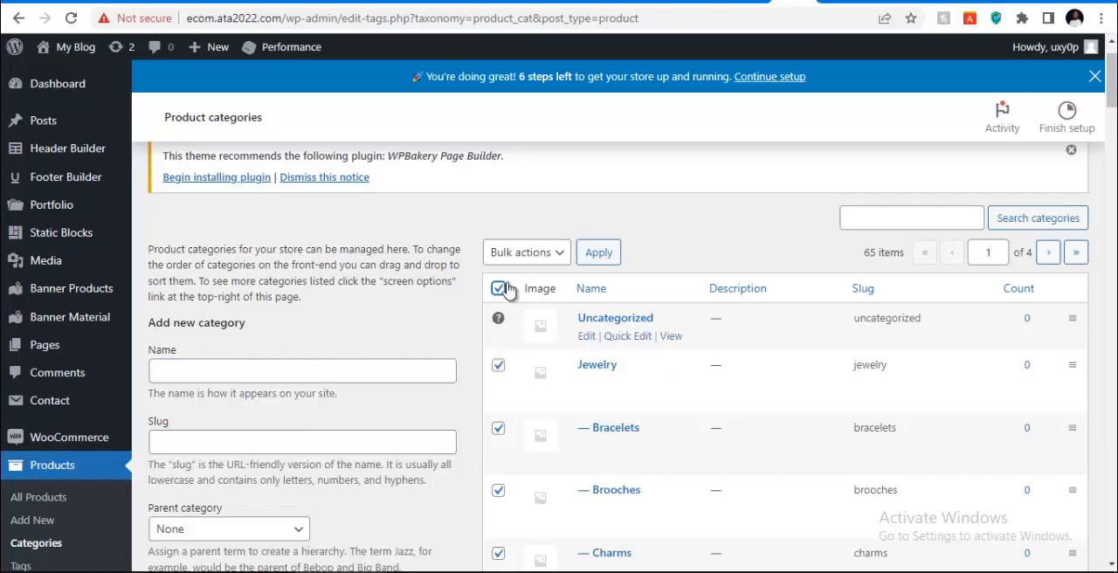
scroll(498, 428, "down", 2)
scroll(499, 375, "down", 4)
scroll(502, 365, "up", 7)
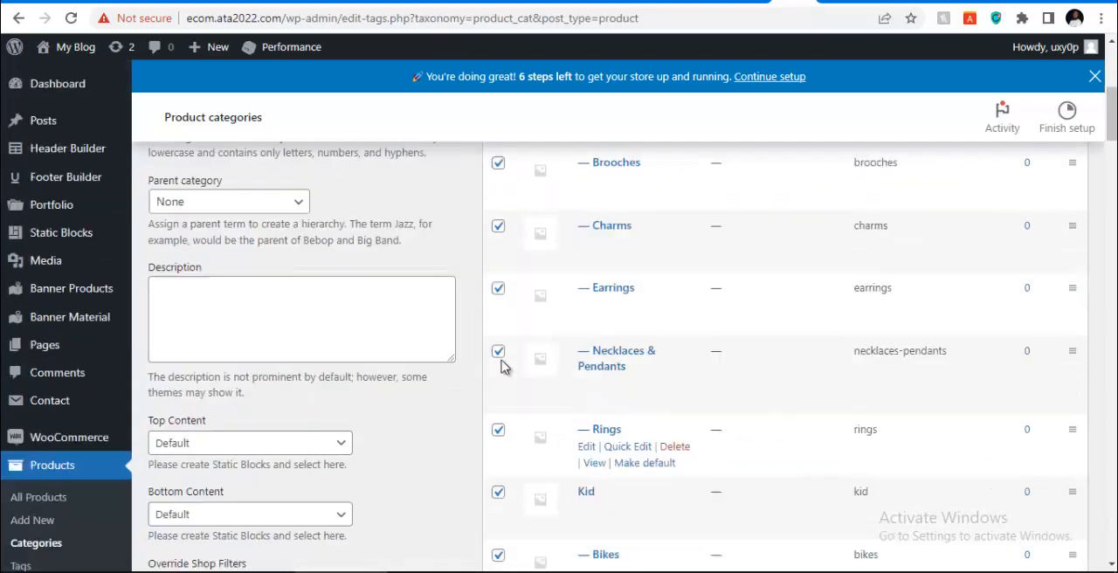
left_click(555, 318)
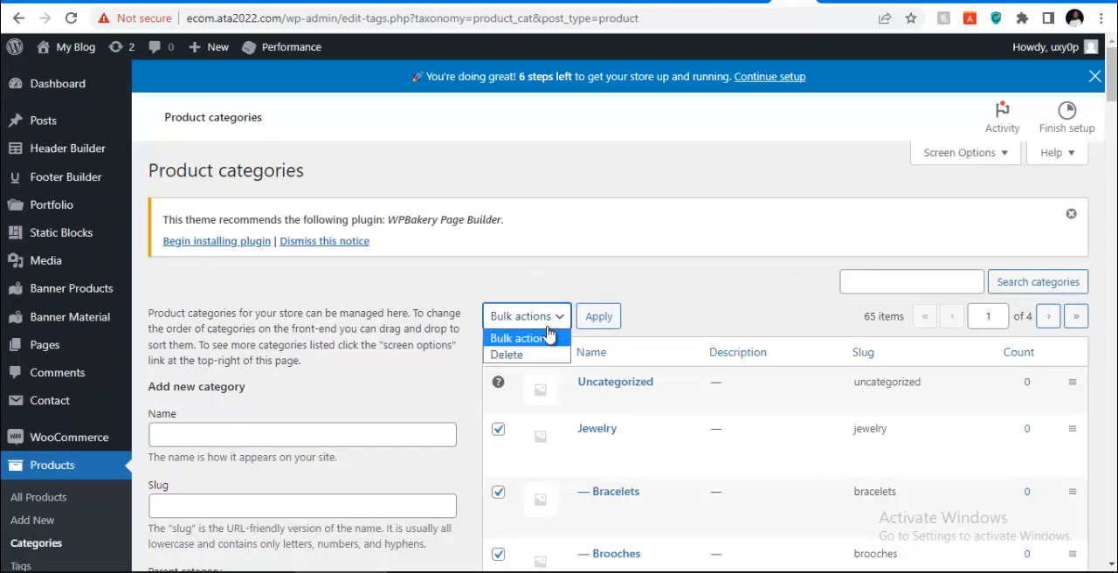
left_click(533, 353)
left_click(603, 318)
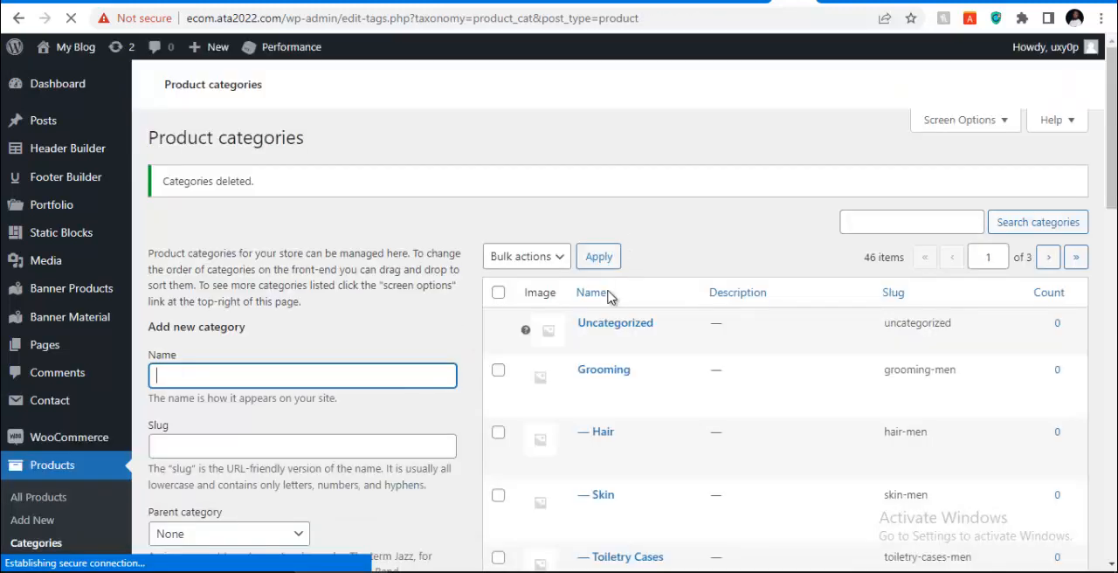
Bulk-delete the next page of product categories, beginning with Grooming, Hair, Skin and Toiletry Cases
scroll(529, 314, "down", 3)
scroll(540, 244, "up", 1)
scroll(540, 244, "up", 2)
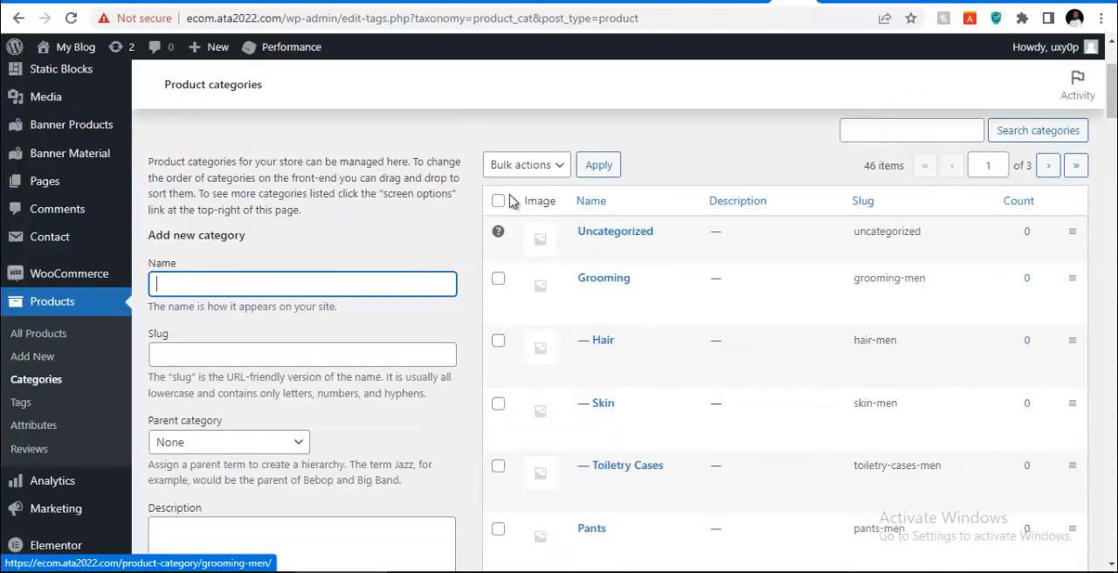
scroll(515, 213, "up", 1)
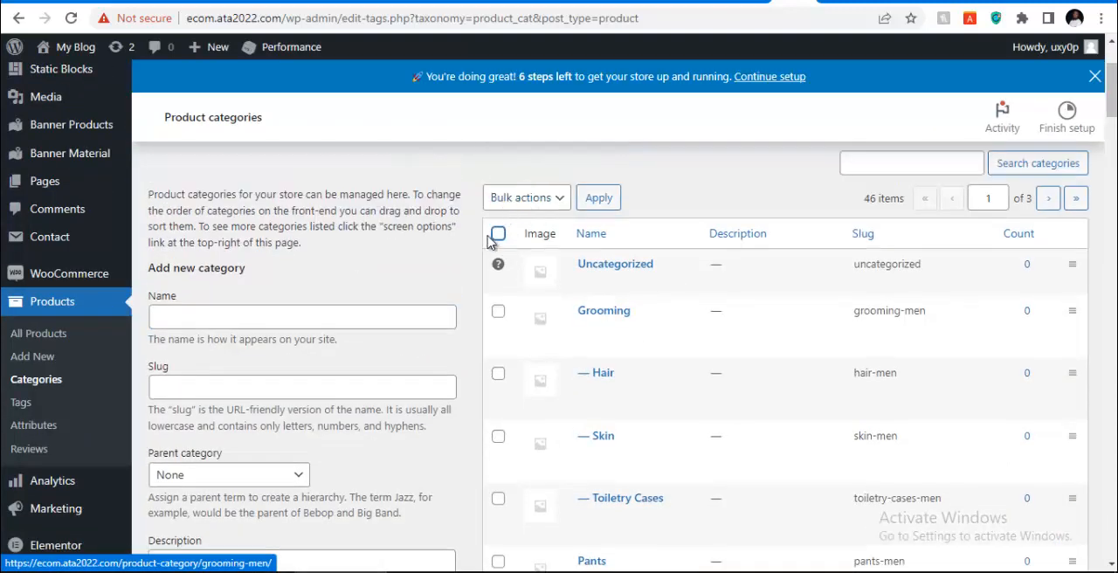
left_click(502, 232)
left_click(541, 199)
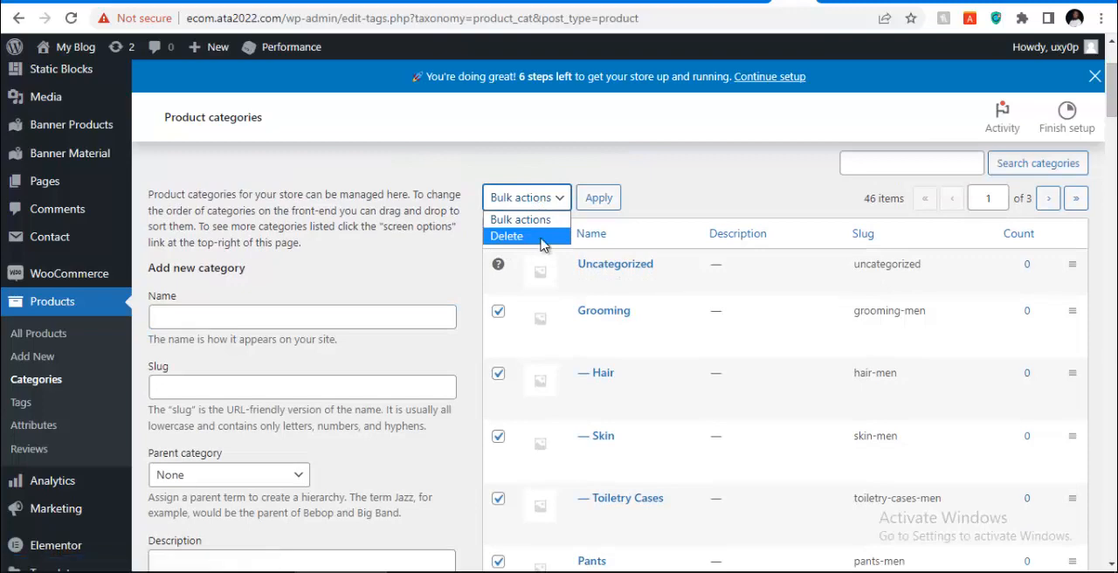
left_click(551, 234)
left_click(594, 207)
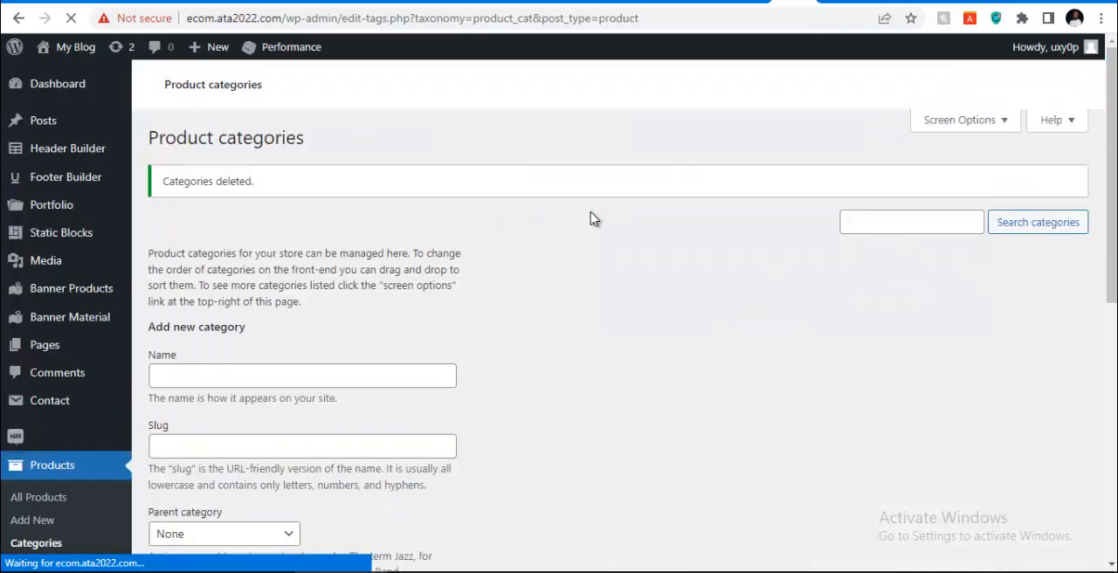
Bulk-delete the following page of product categories, beginning with Clothing, Coats and jackets, Dresses and Jeans
scroll(537, 288, "down", 3)
left_click(499, 284)
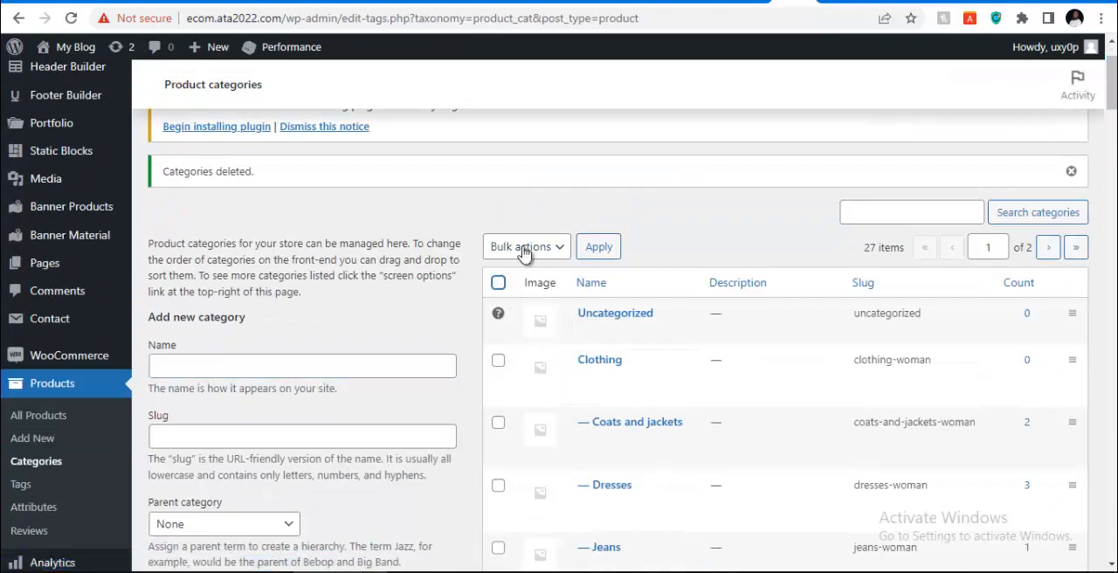
left_click(526, 246)
left_click(532, 291)
left_click(588, 253)
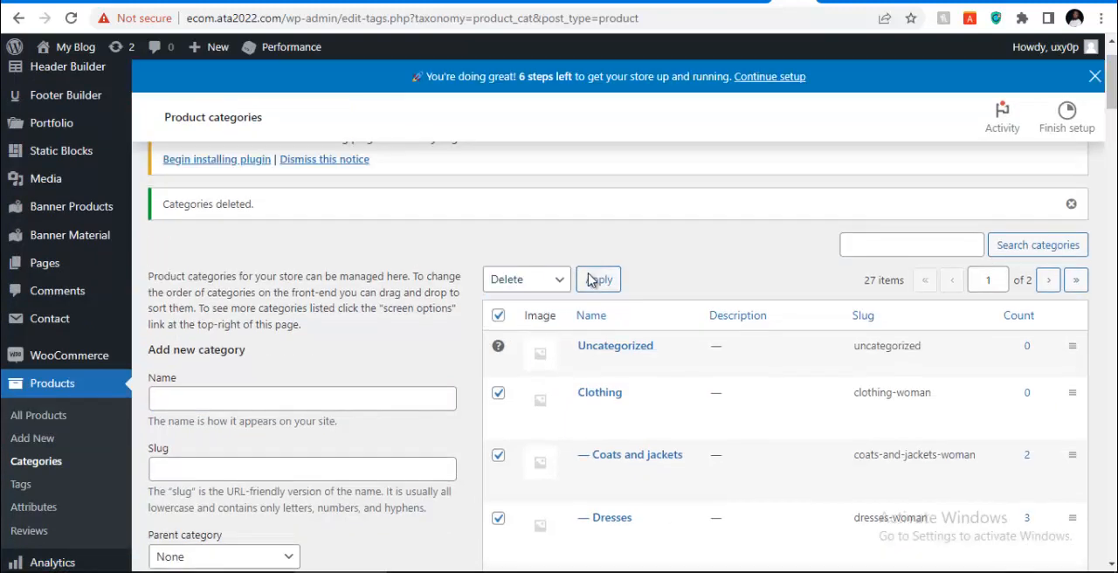
left_click(594, 285)
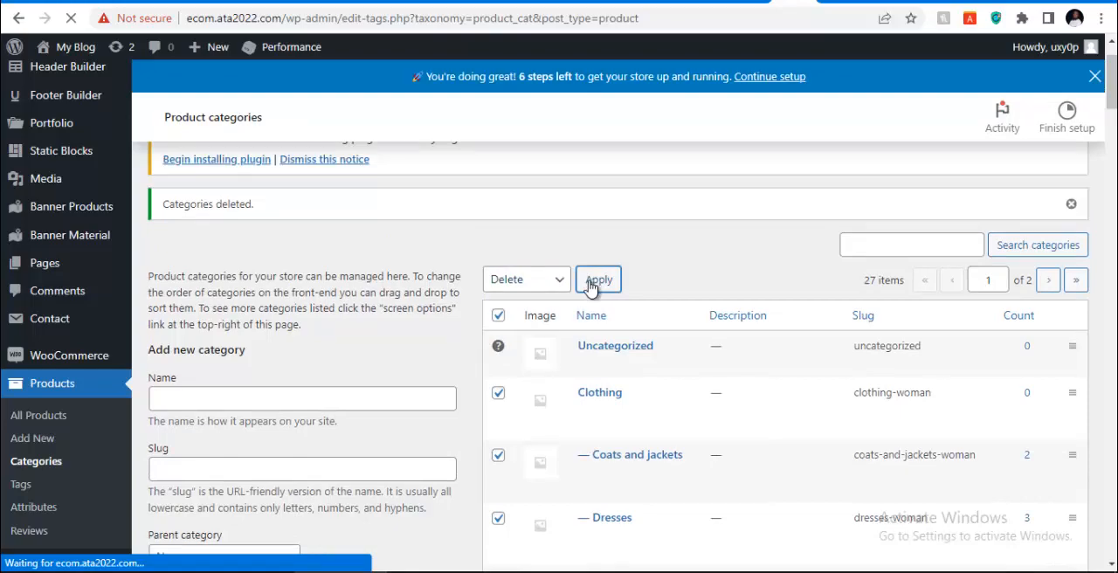
Bulk-delete the remaining Nails and Shoes product categories along with the Shoes subcategories
scroll(589, 297, "down", 10)
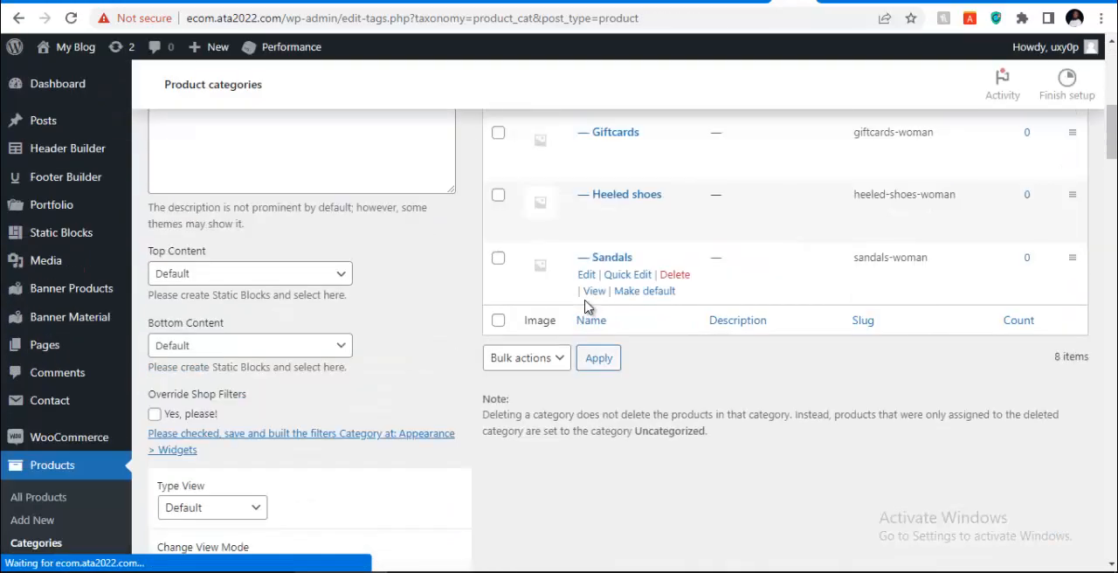
scroll(590, 305, "up", 4)
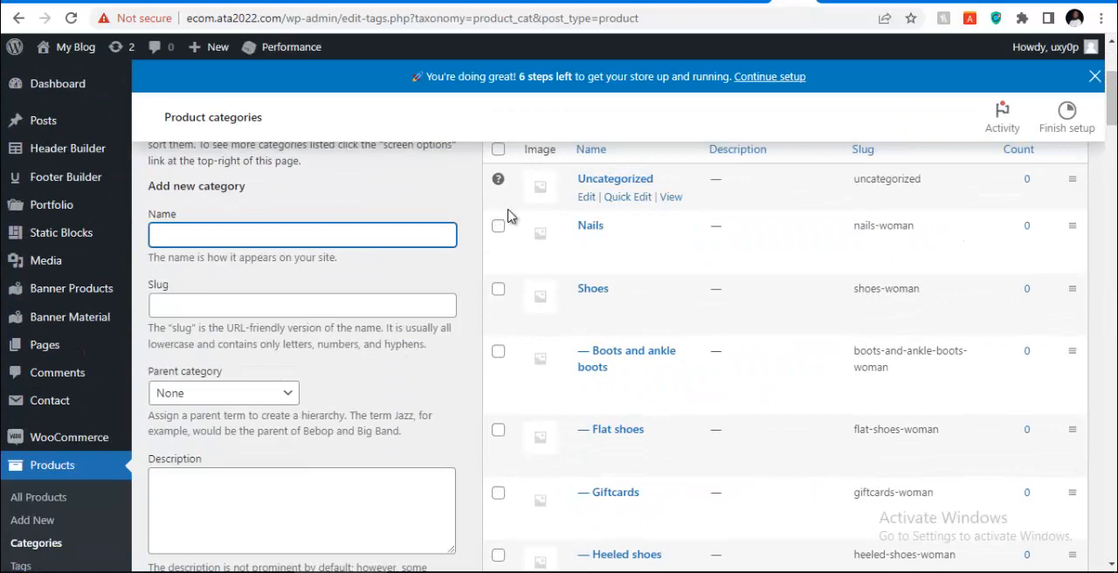
left_click(498, 149)
scroll(550, 212, "up", 3)
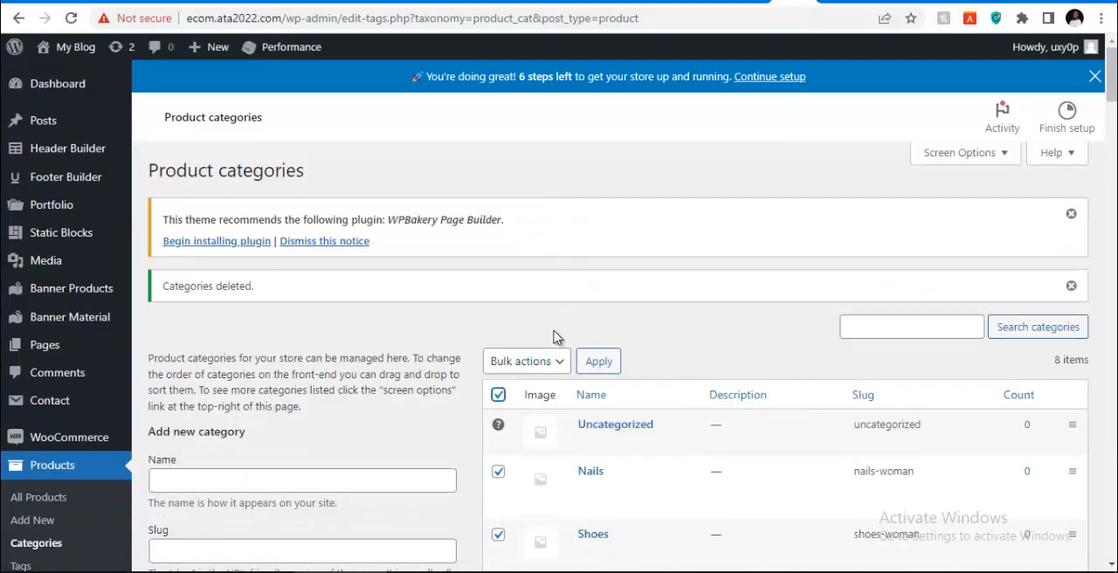
left_click(526, 360)
left_click(542, 329)
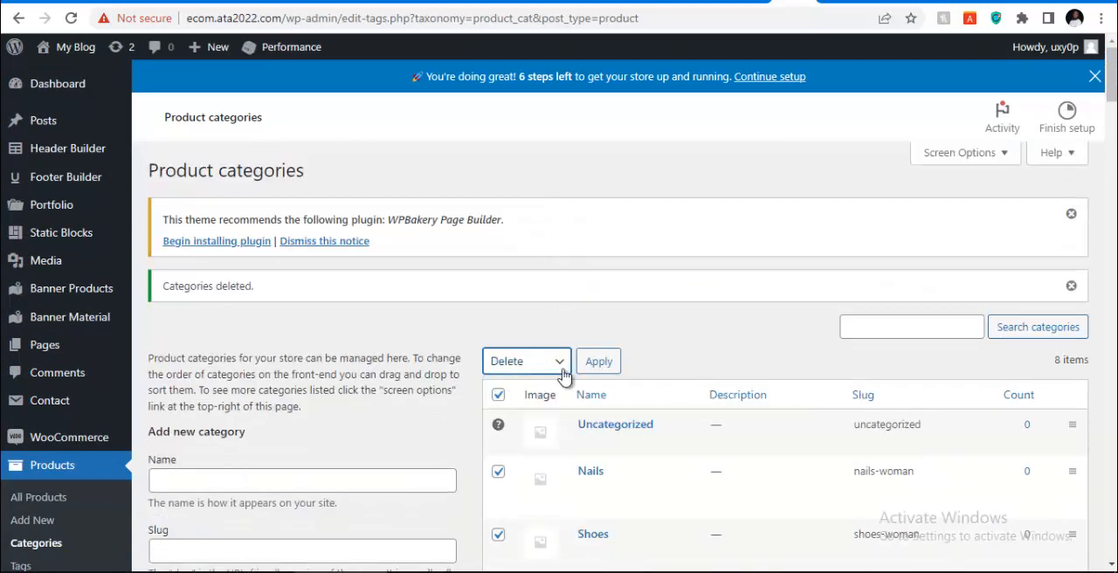
left_click(602, 363)
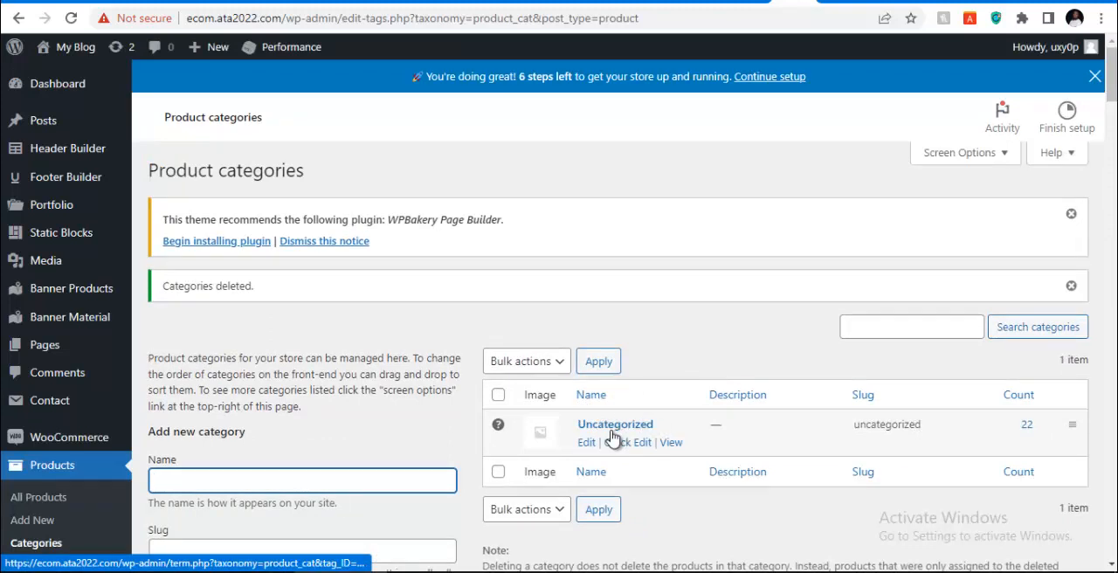
Edit the Uncategorized product category and change its name to Accessories
left_click(586, 443)
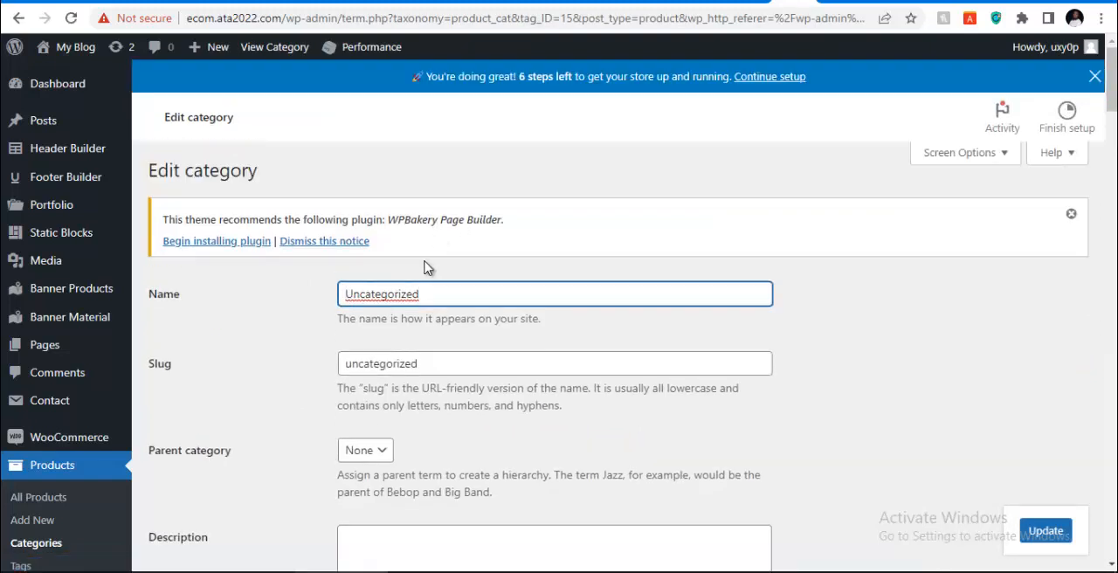
key("ctrl+a")
key("BackSpace")
type("Ac")
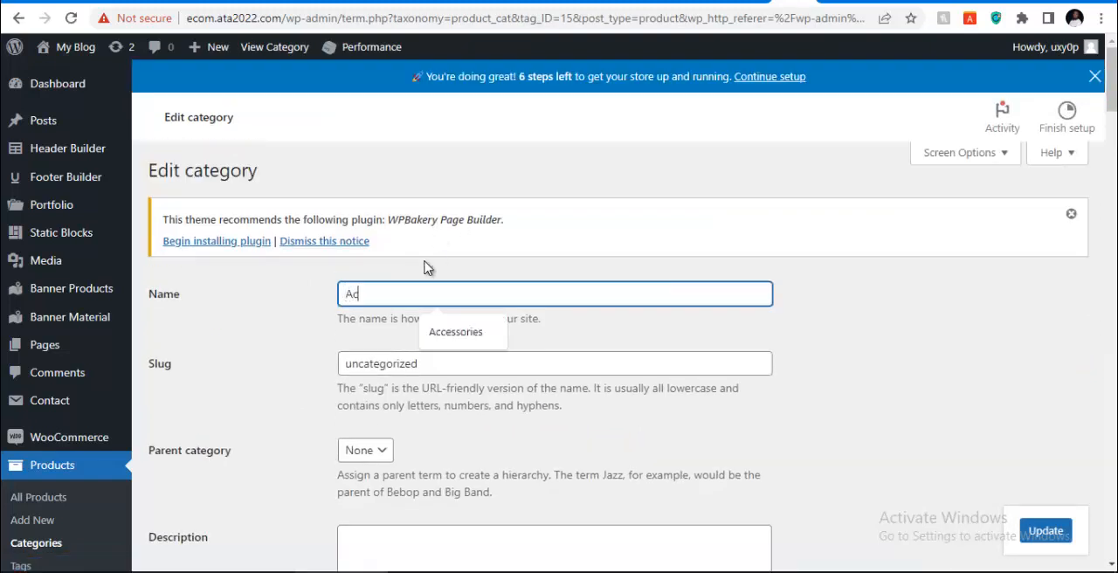
type("cess")
key("Down")
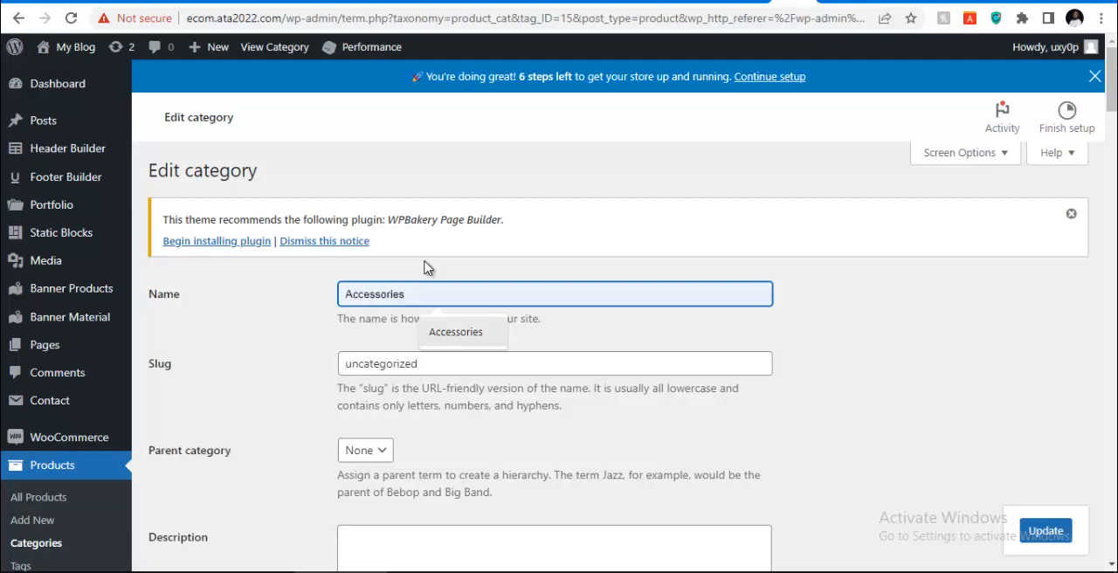
key("Return")
Replace the category's slug with Accessories
left_click(449, 358)
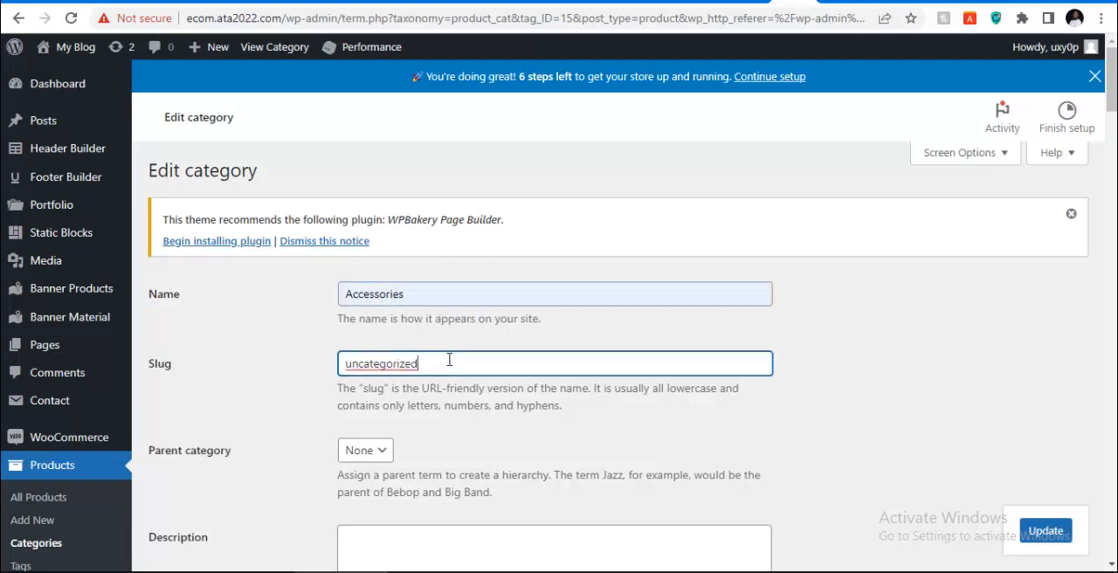
key("ctrl+a")
key("BackSpace")
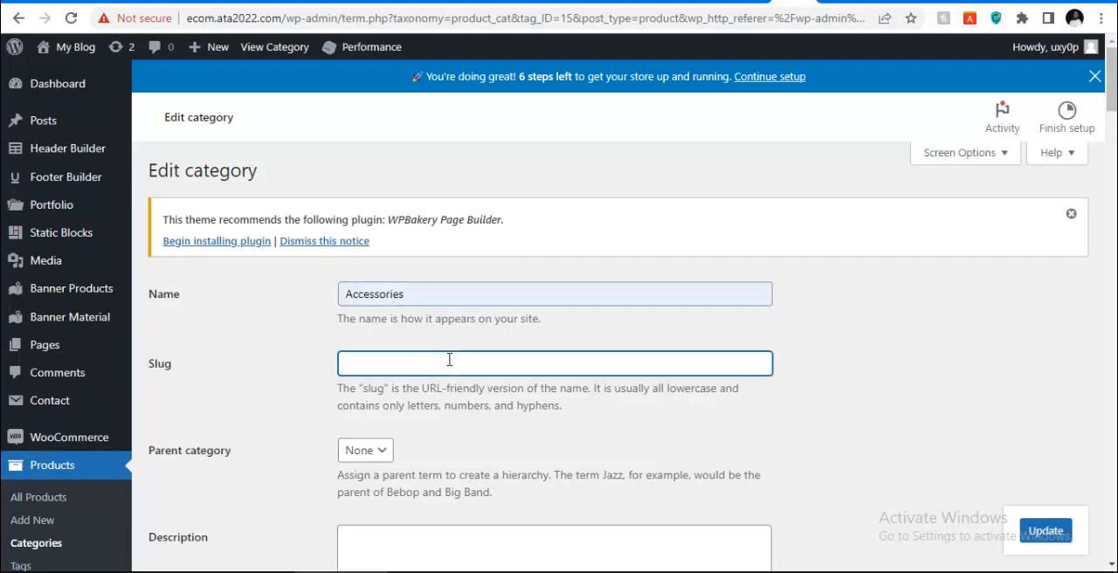
type("A")
key("Down")
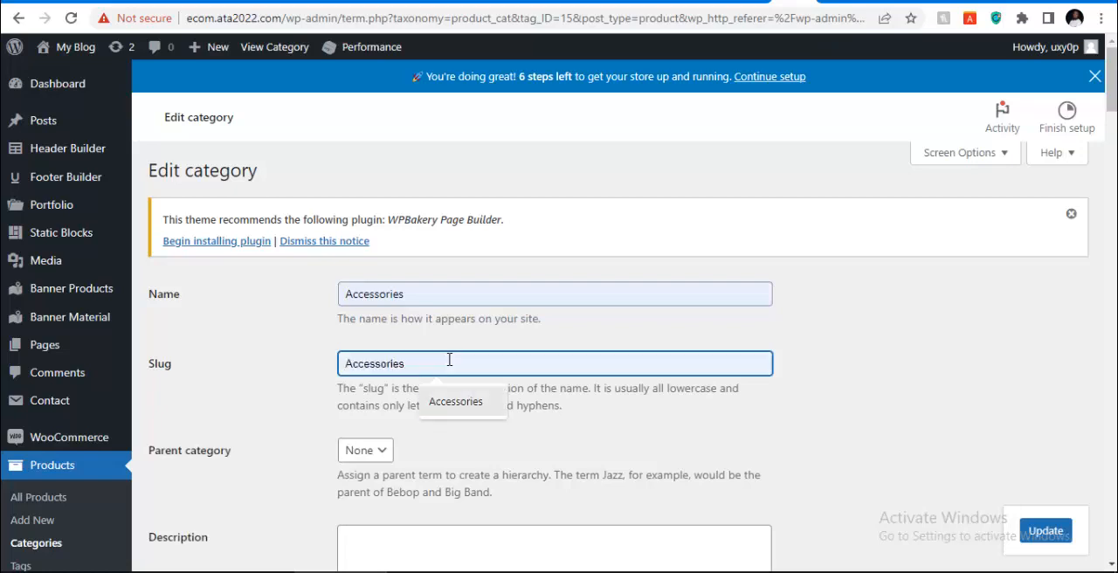
key("Return")
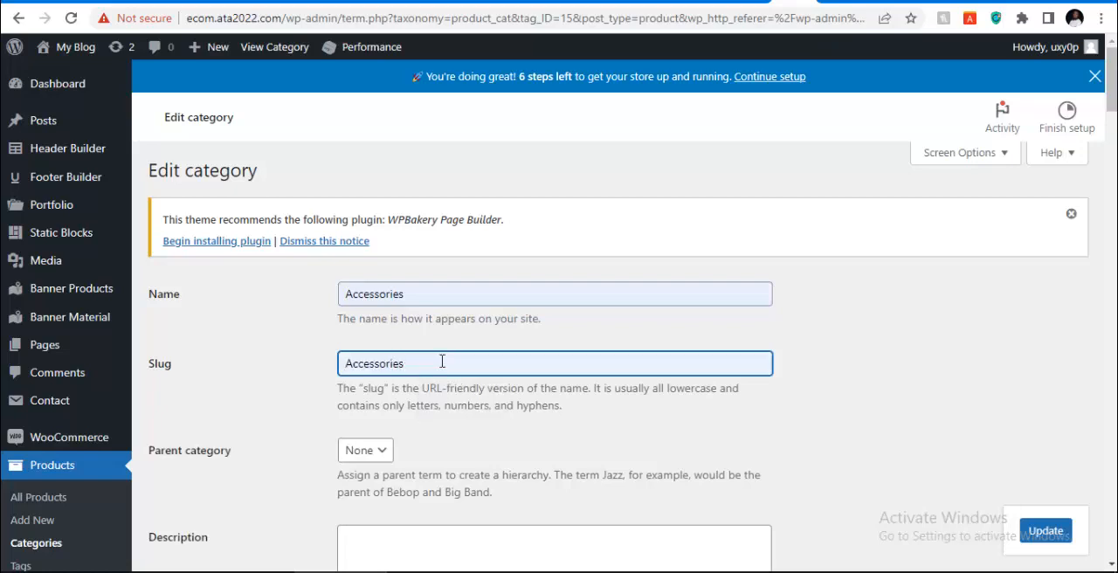
Review the category's description, top and bottom content, shop filter override, view, column, width, logo and breadcrumb settings
scroll(442, 361, "down", 5)
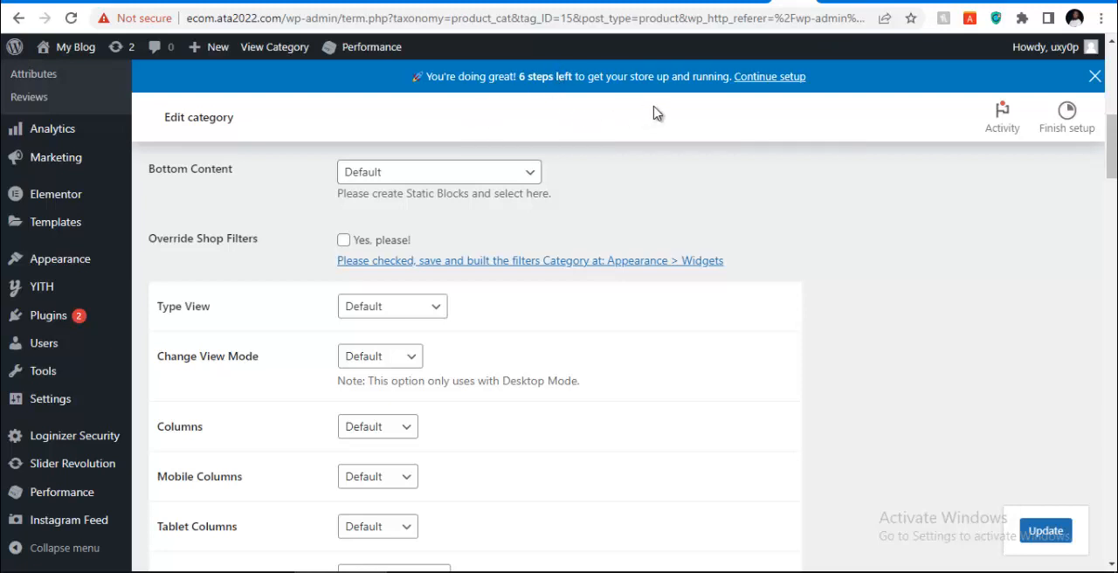
scroll(682, 160, "up", 6)
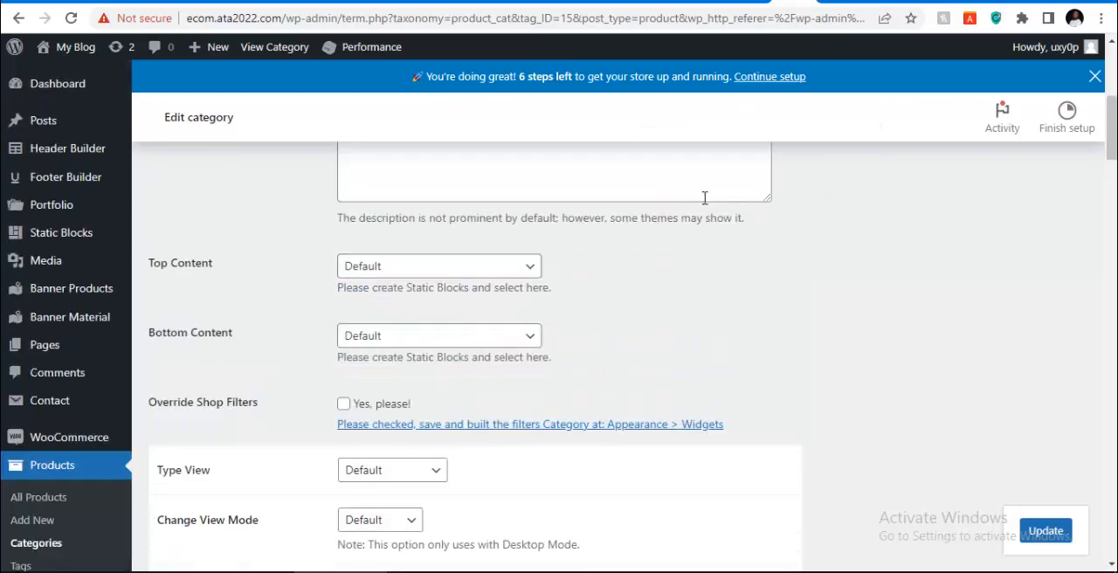
scroll(594, 218, "down", 3)
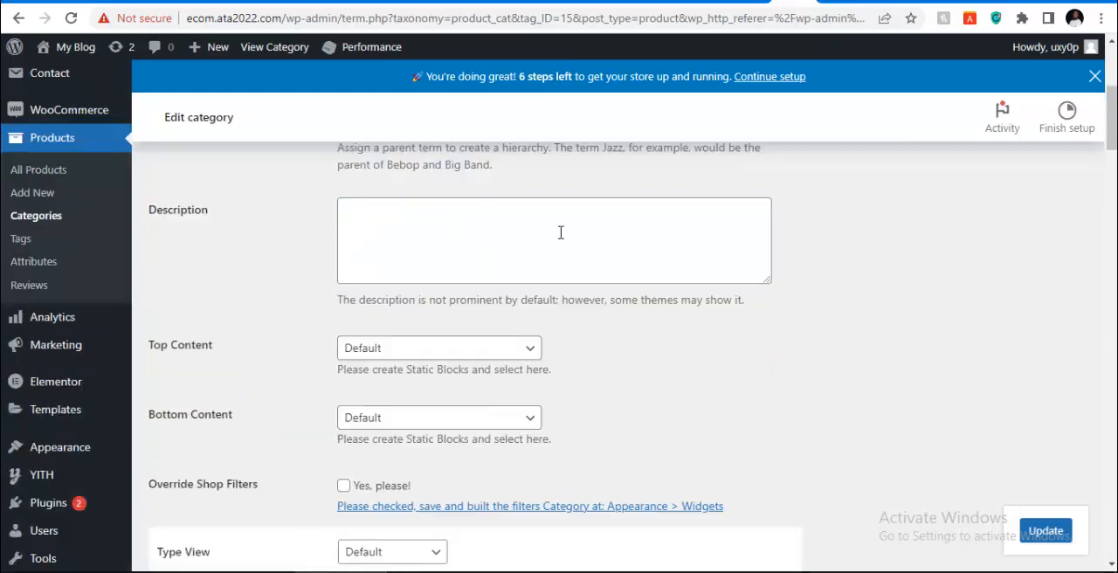
scroll(538, 237, "up", 2)
scroll(502, 201, "down", 10)
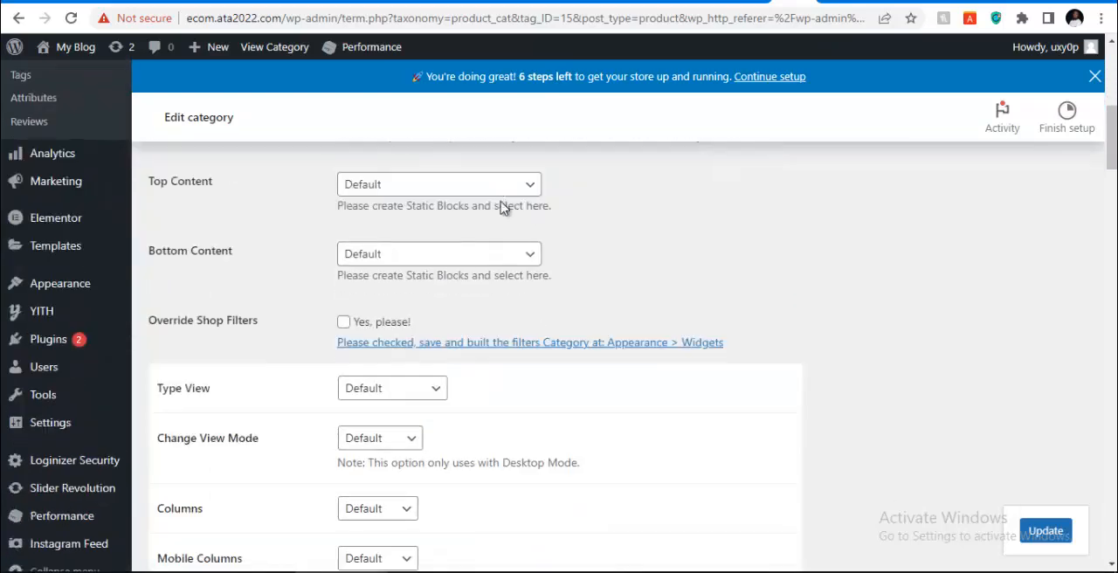
scroll(503, 209, "down", 6)
scroll(526, 212, "up", 8)
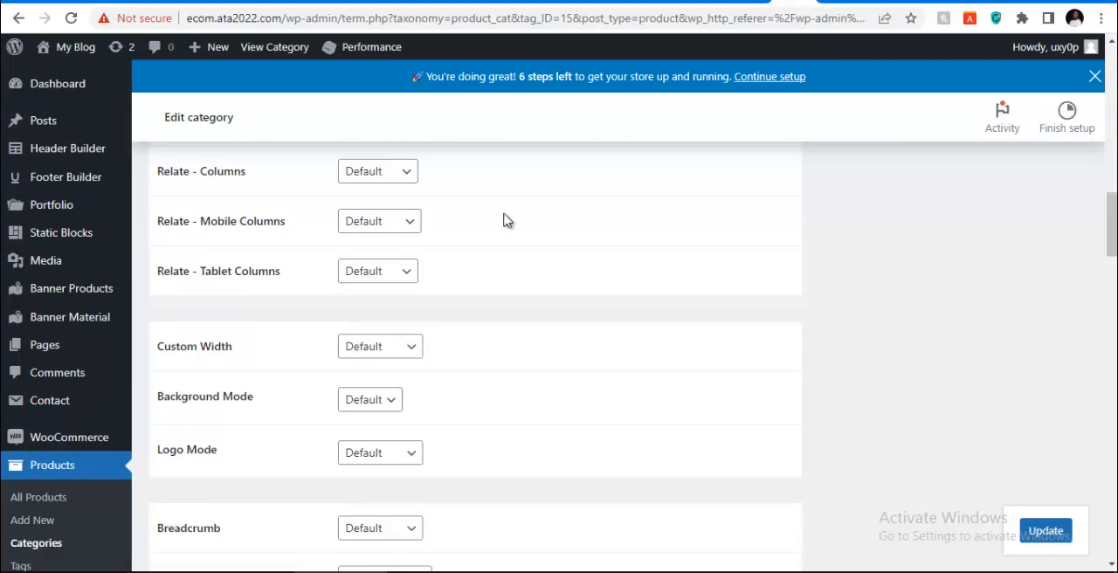
scroll(442, 214, "up", 3)
scroll(375, 262, "up", 4)
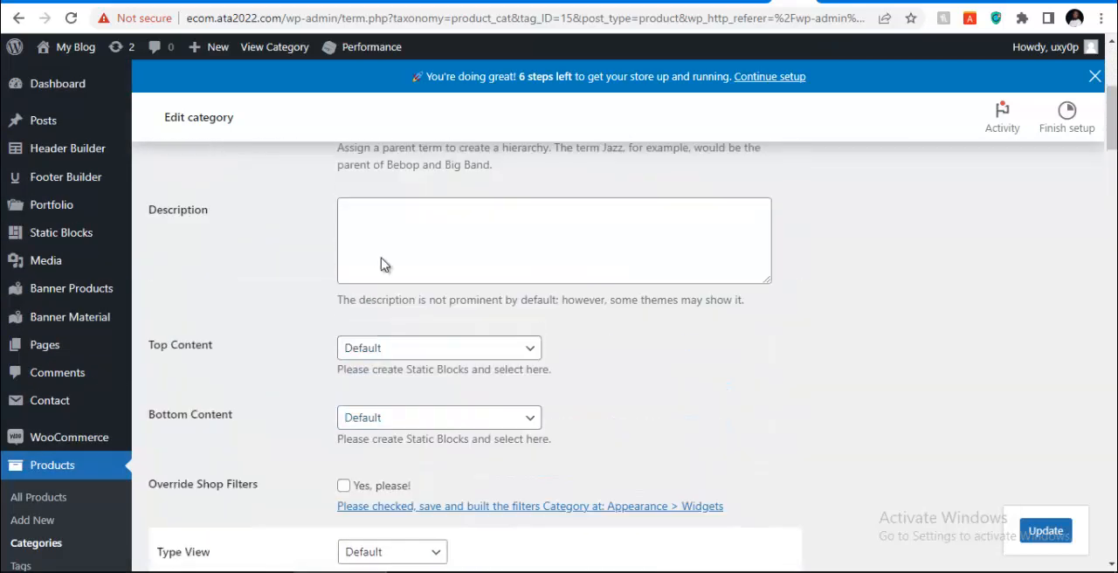
scroll(387, 250, "down", 4)
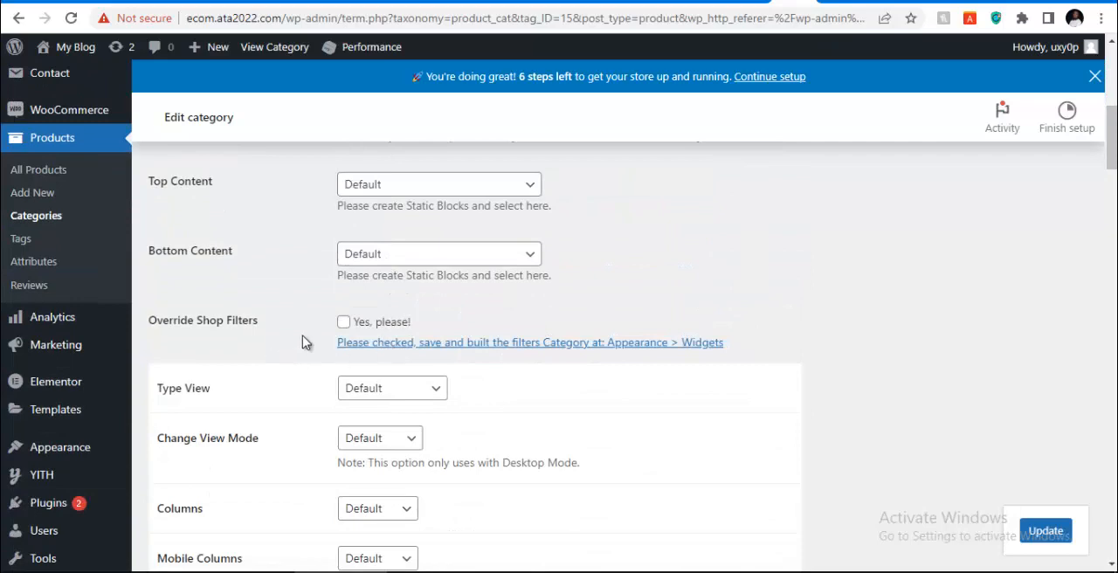
Search Google Images for "men watches" in a new browser tab
scroll(339, 319, "down", 20)
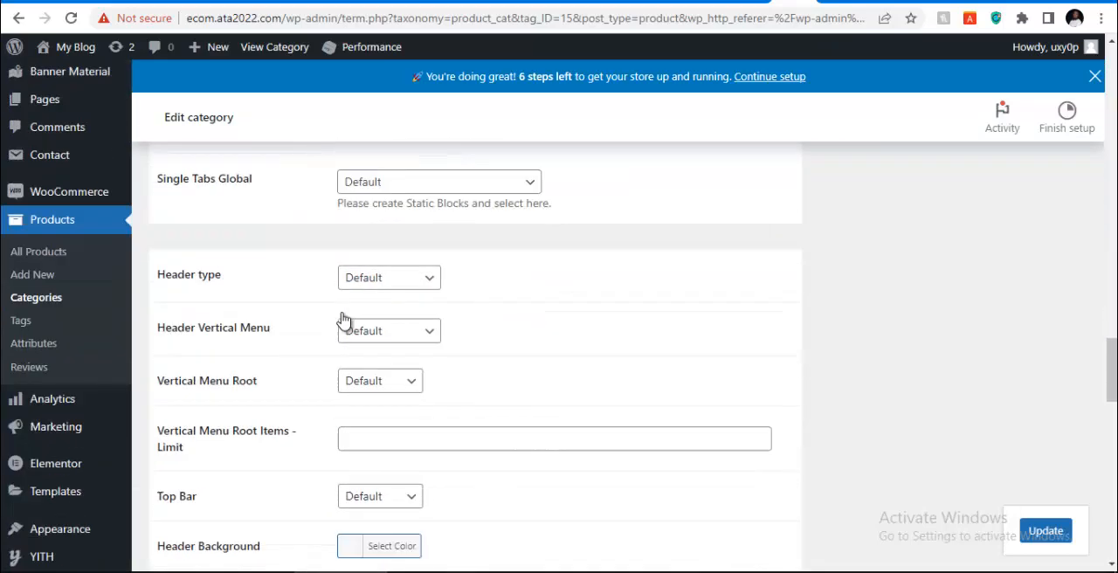
scroll(343, 320, "down", 20)
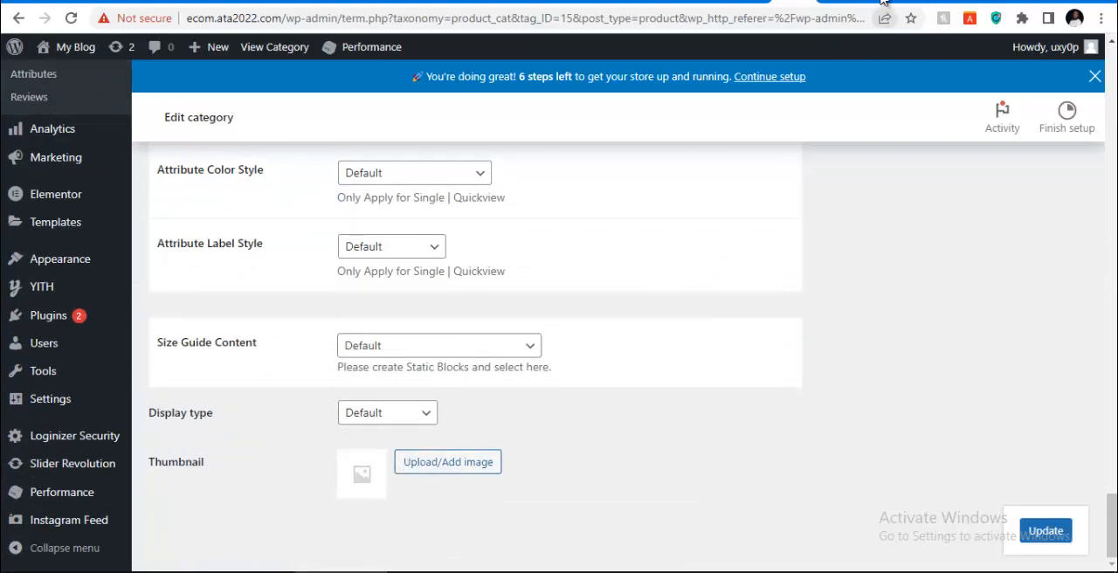
key("ctrl+t")
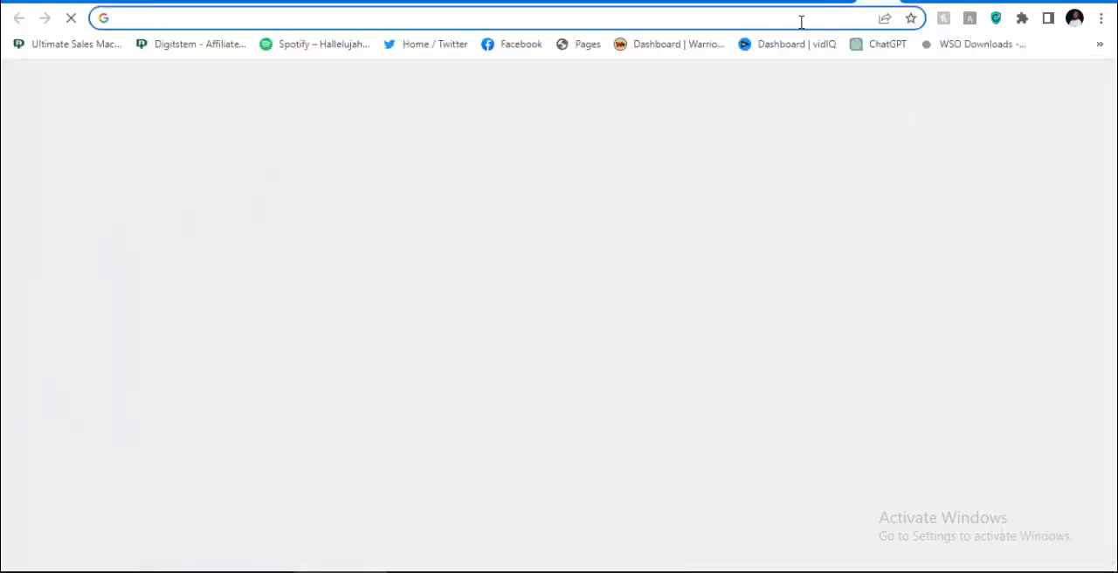
left_click(800, 19)
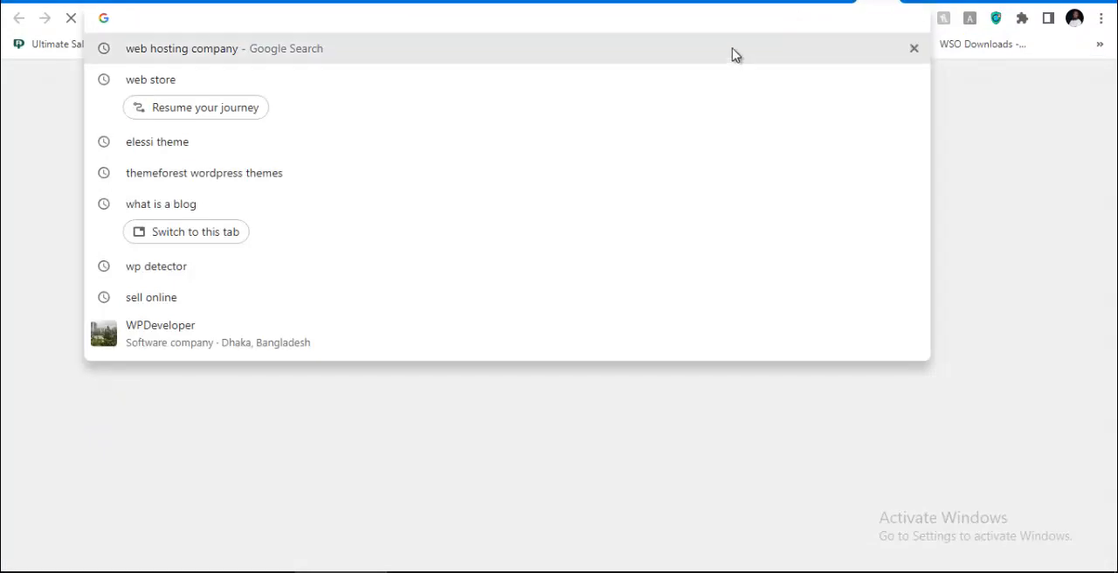
type("men")
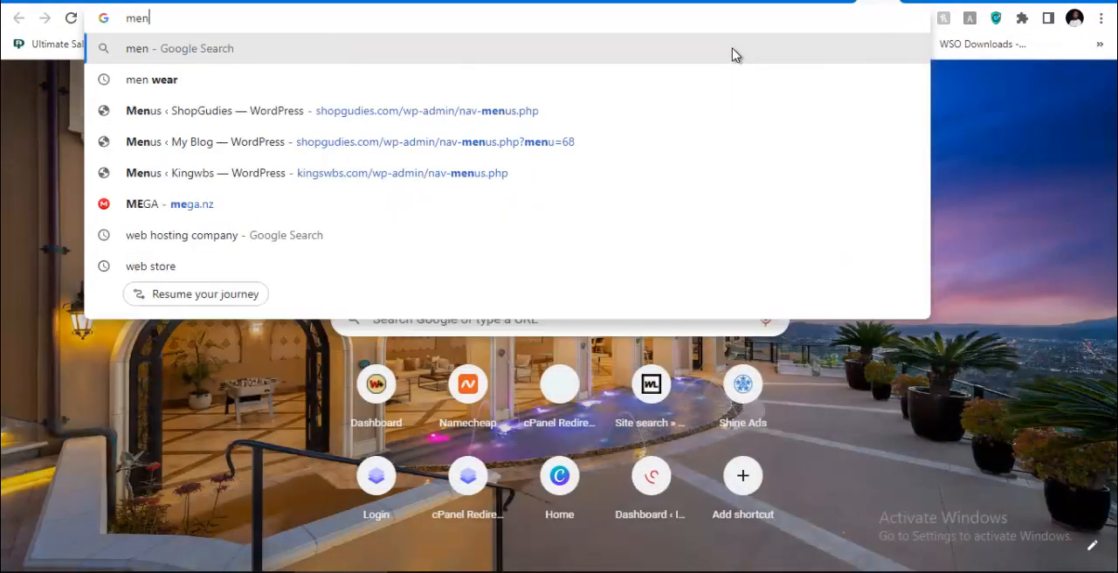
type(" watches")
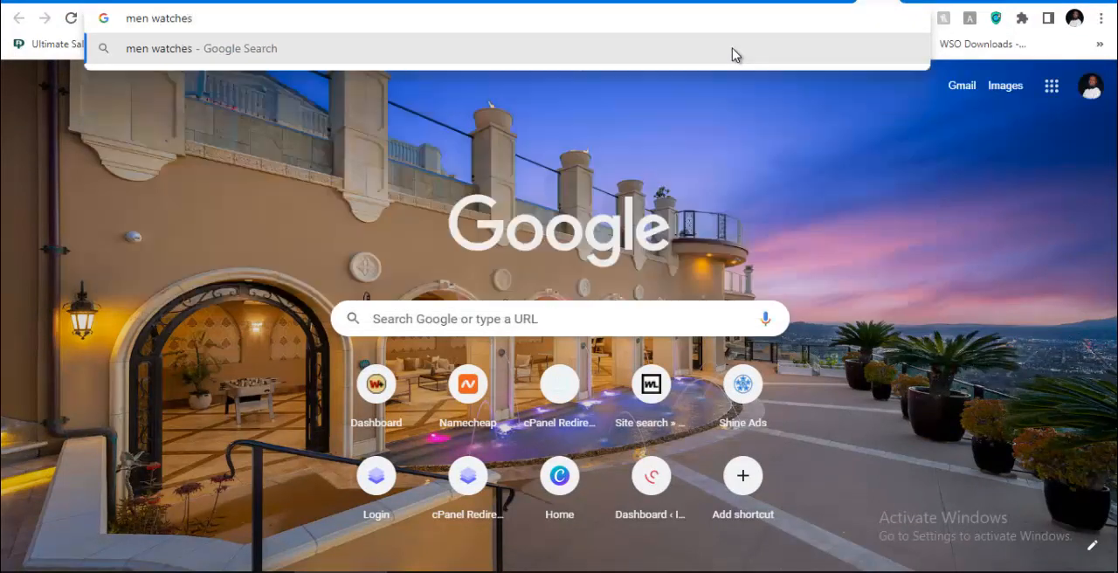
key("Return")
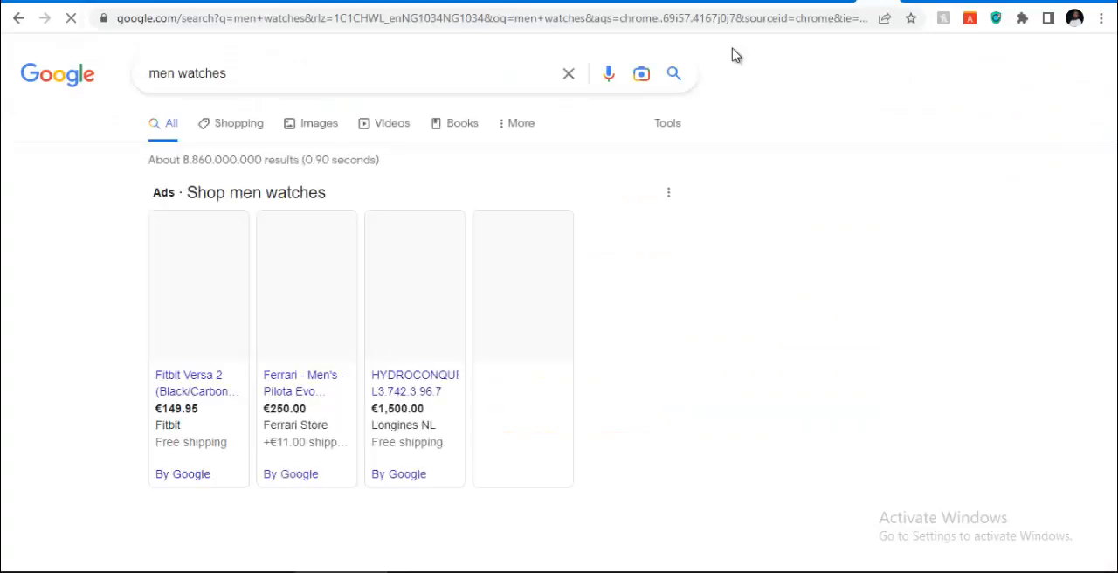
left_click(318, 122)
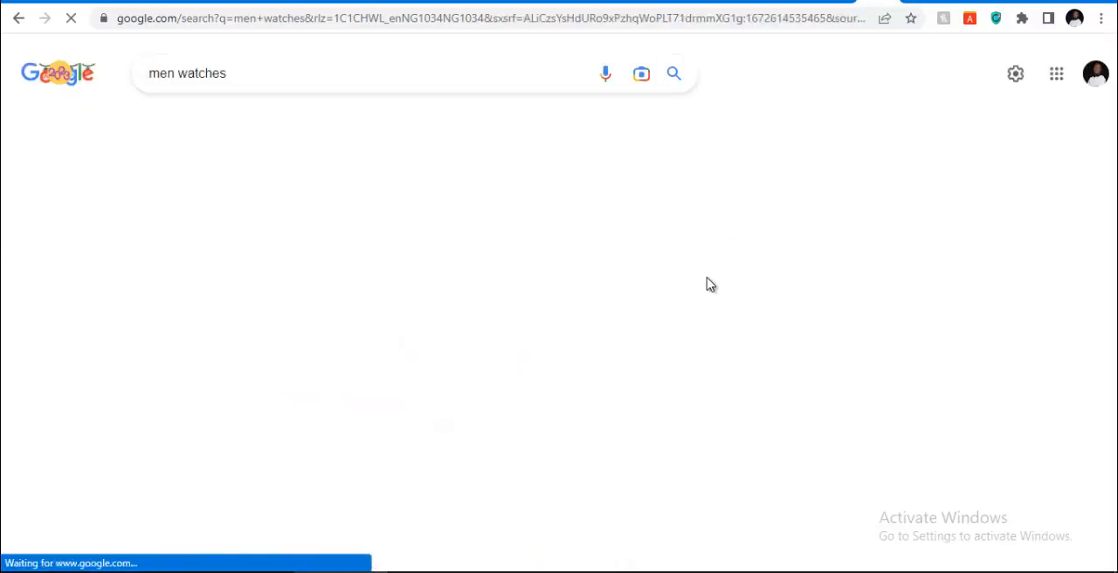
Browse the men's watch images and open the preview of the Selfridges wrist photo
scroll(371, 339, "down", 3)
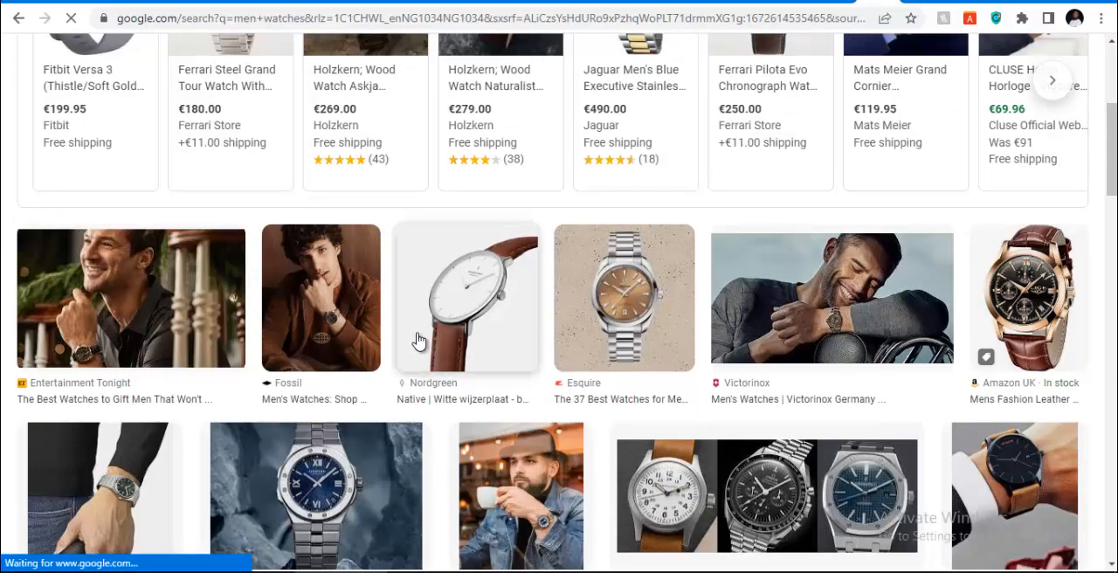
scroll(393, 306, "up", 3)
scroll(341, 172, "down", 3)
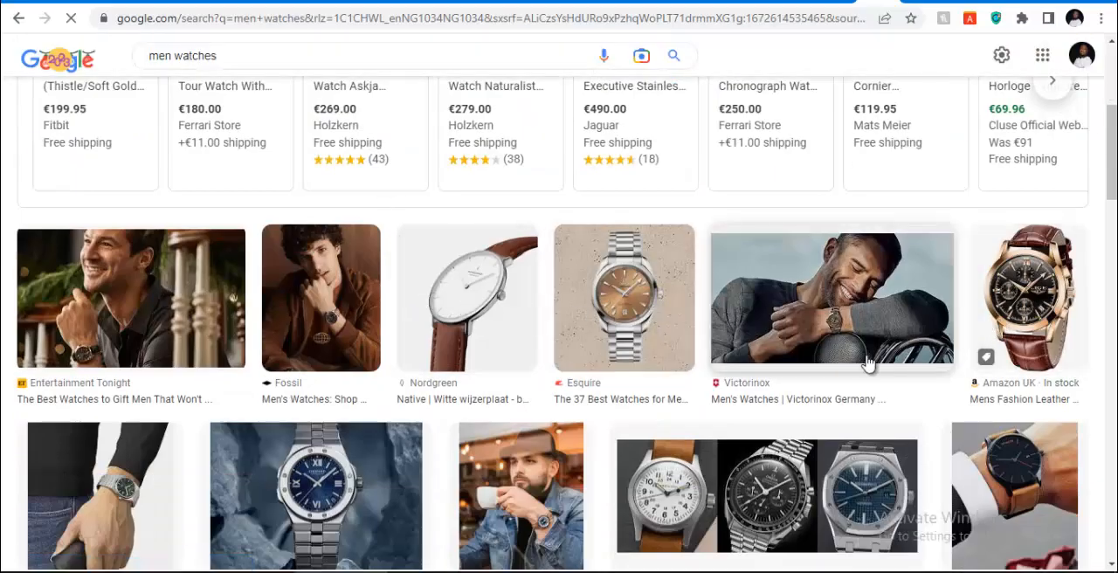
scroll(736, 386, "down", 2)
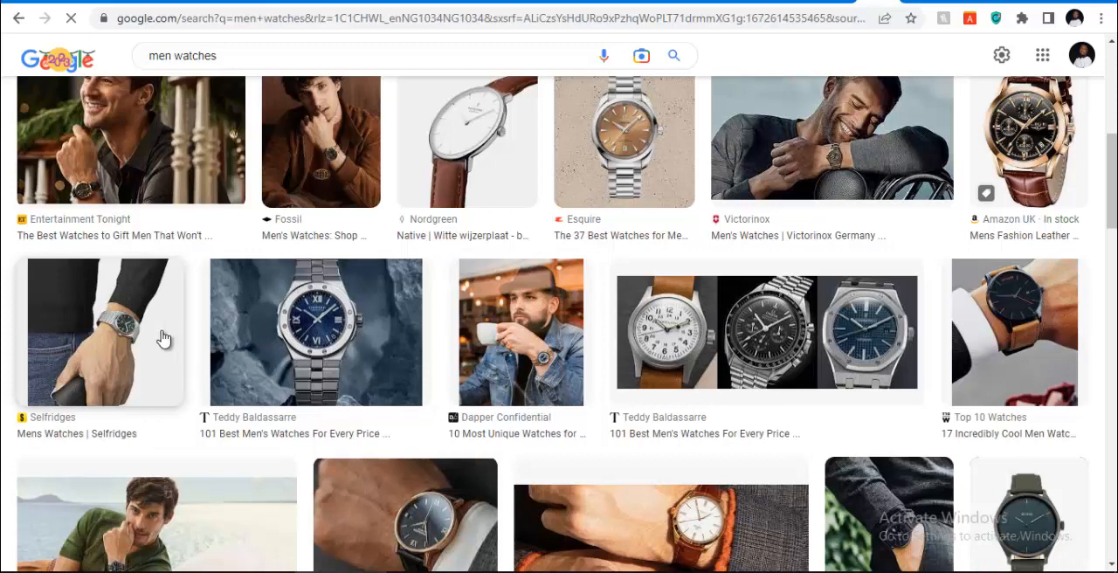
right_click(123, 330)
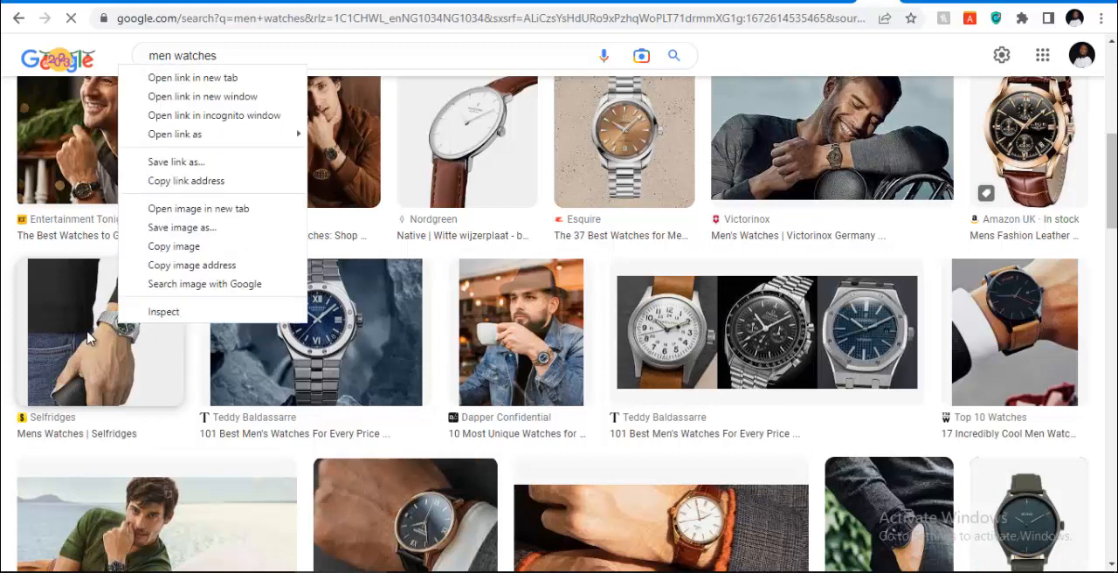
left_click(88, 335)
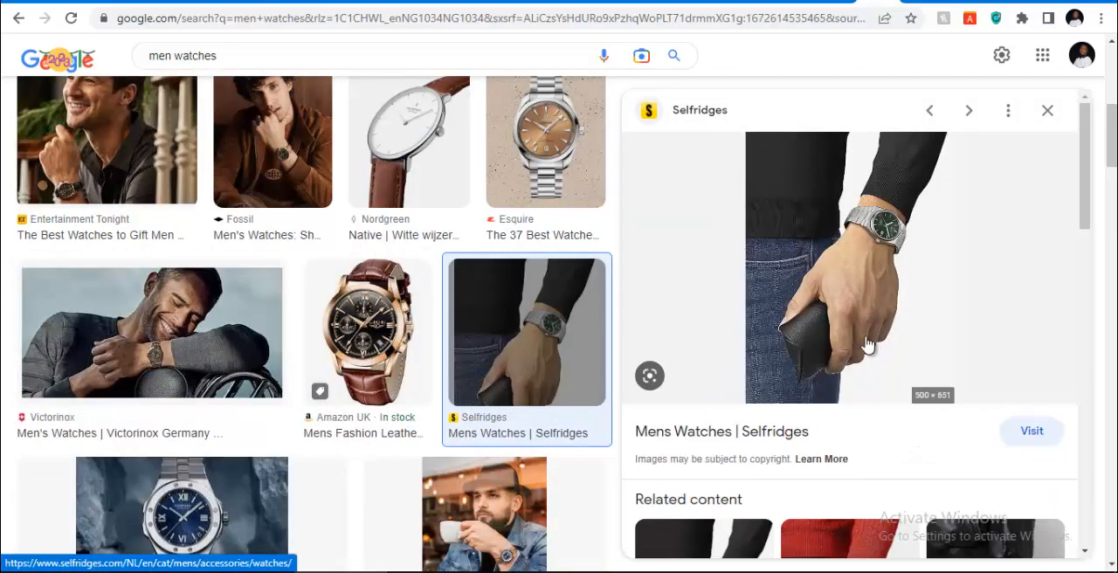
Save the previewed Selfridges image to the Downloads folder as "men watch"
right_click(841, 231)
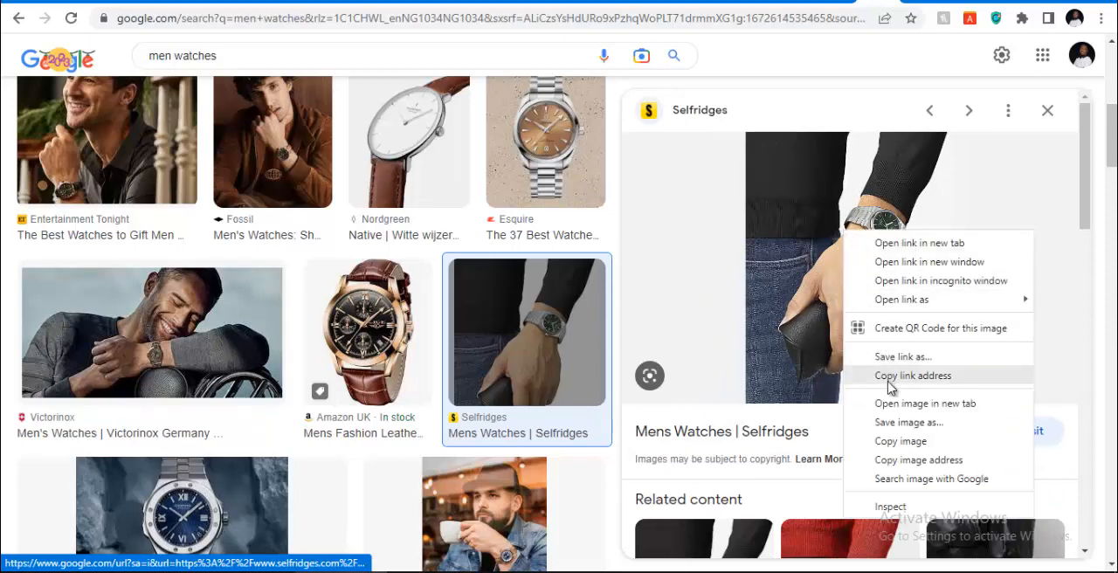
left_click(887, 425)
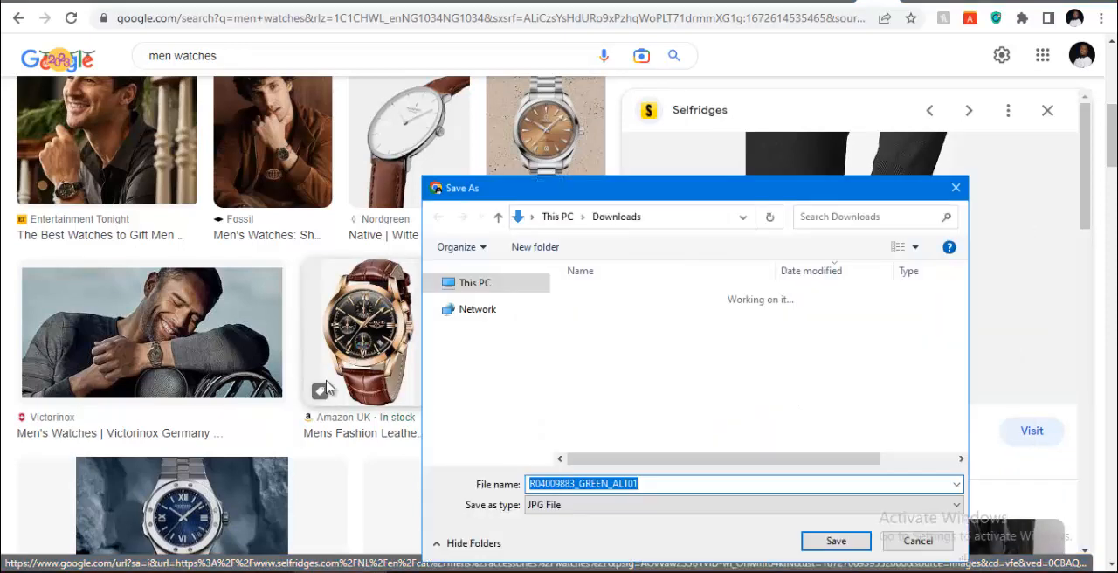
left_click(625, 489)
key("Return")
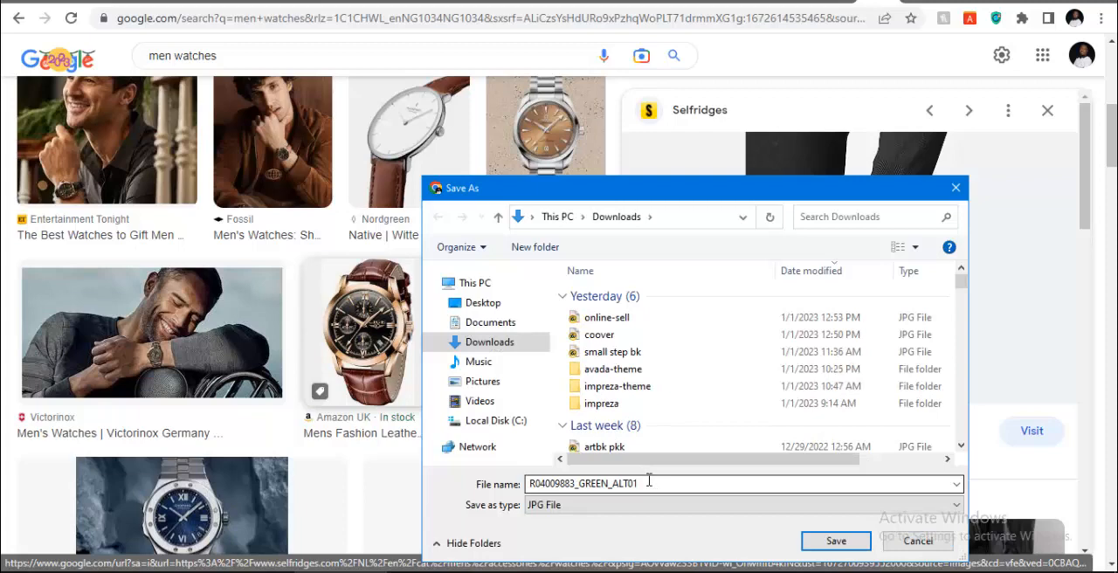
double_click(649, 482)
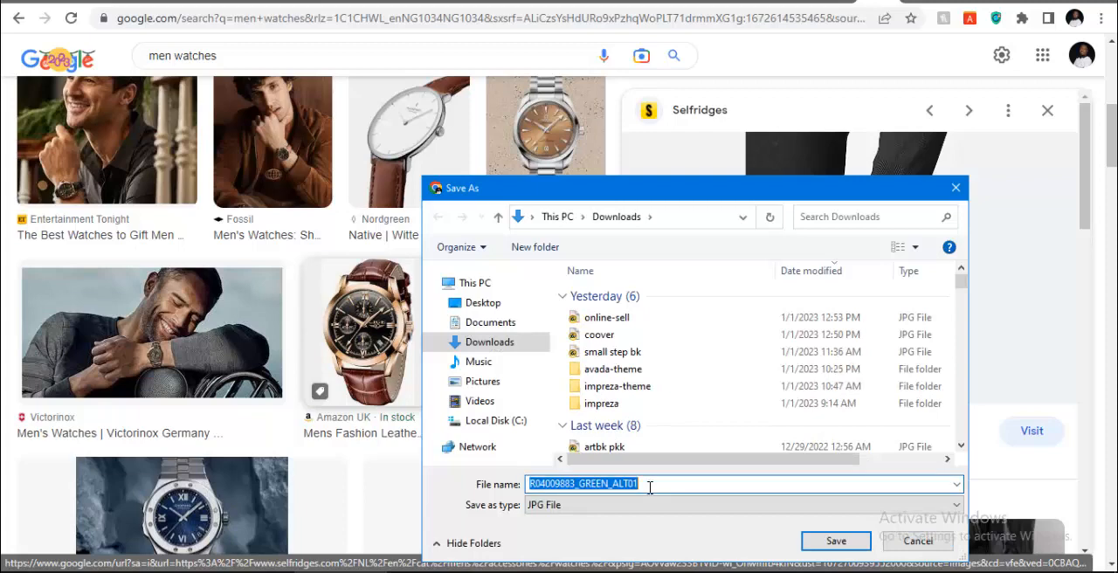
key("BackSpace")
type("men")
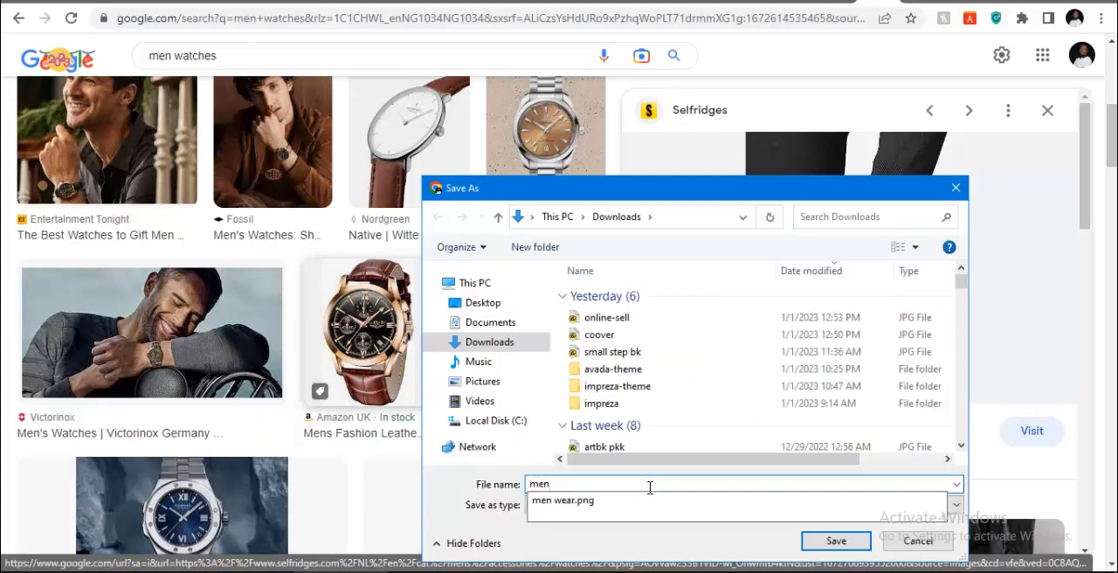
type(" watch")
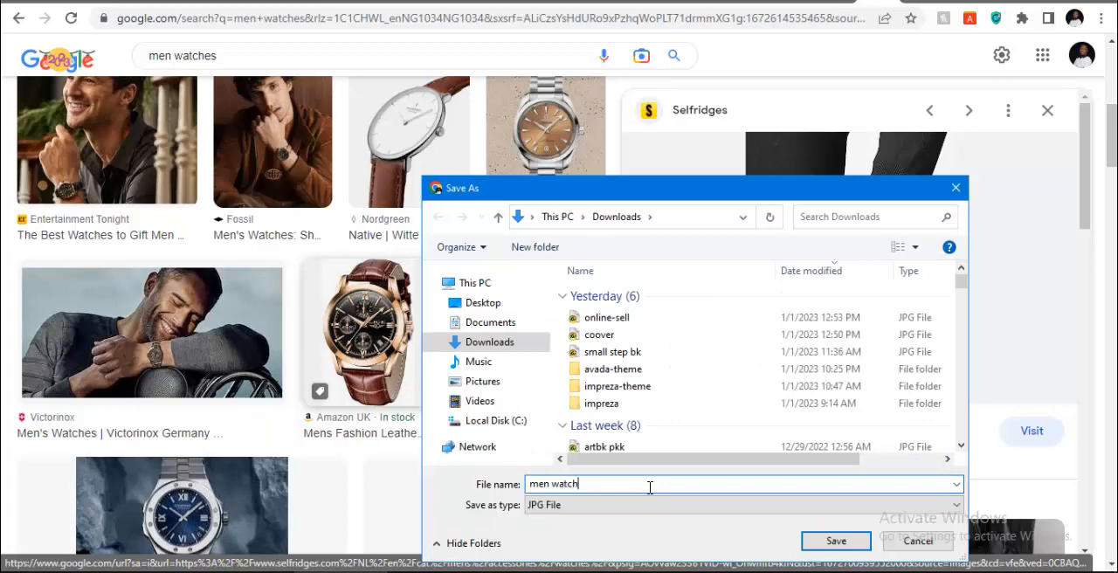
key("Return")
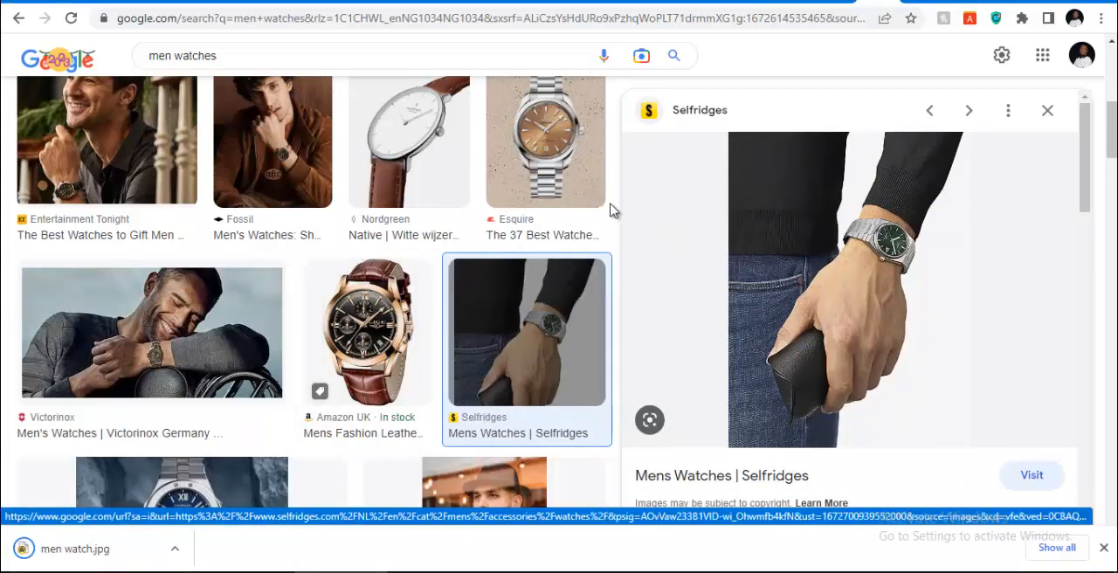
Replace the image search query with "women watch" and run the search
left_click(406, 67)
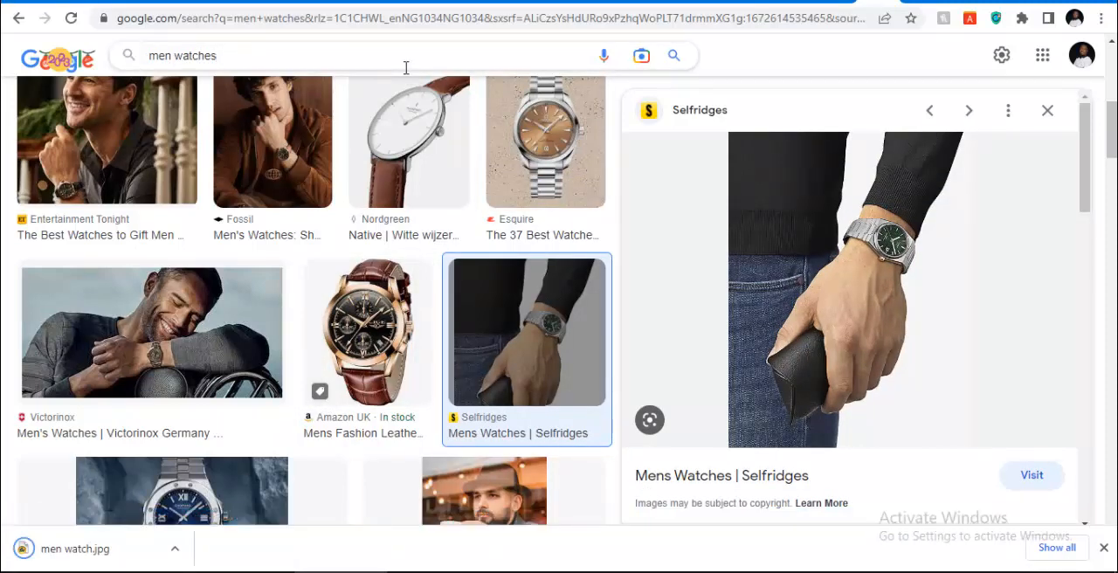
key("ctrl+a")
type("women ")
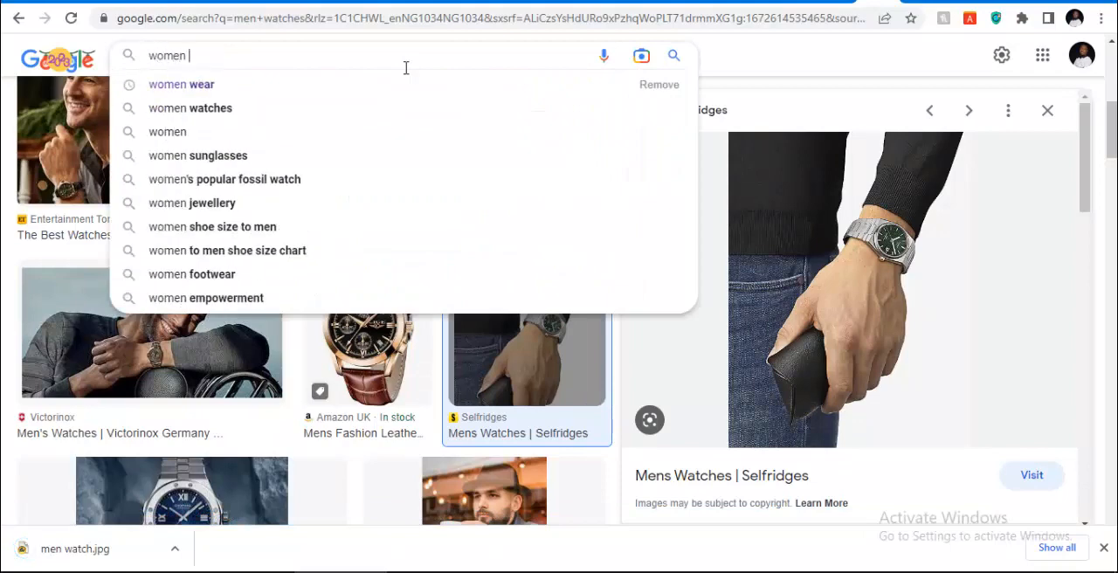
type("watch")
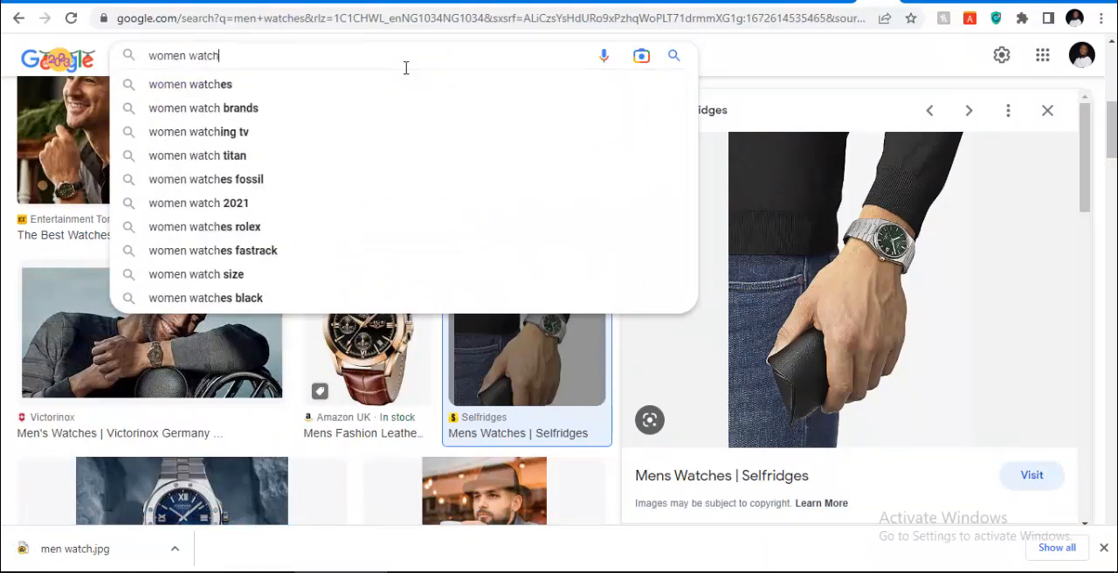
key("Return")
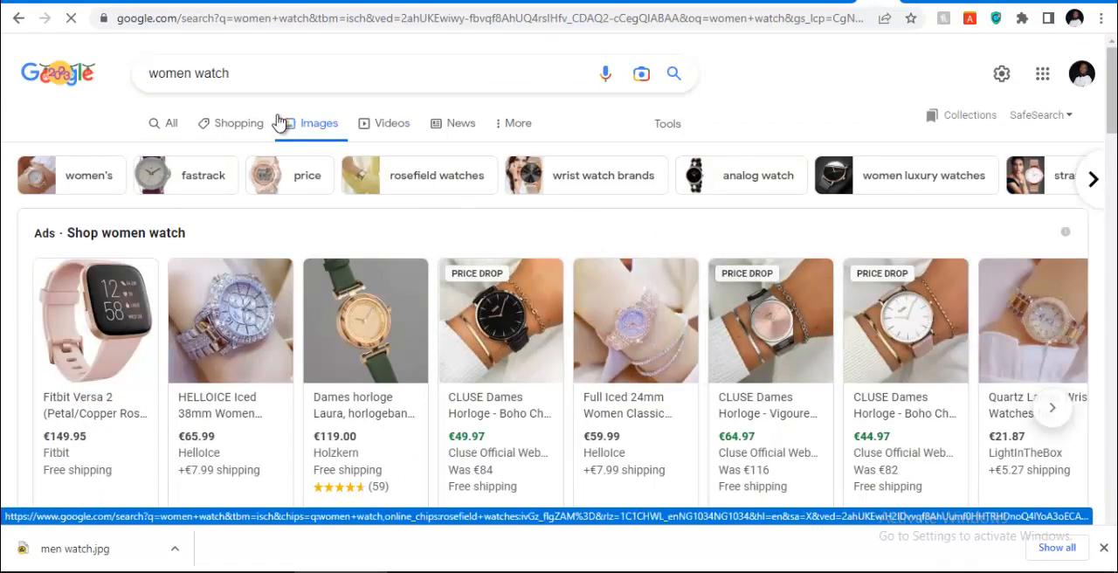
Preview the Rosefield wrist photo and save it to the Downloads folder as "women watch"
scroll(212, 305, "down", 5)
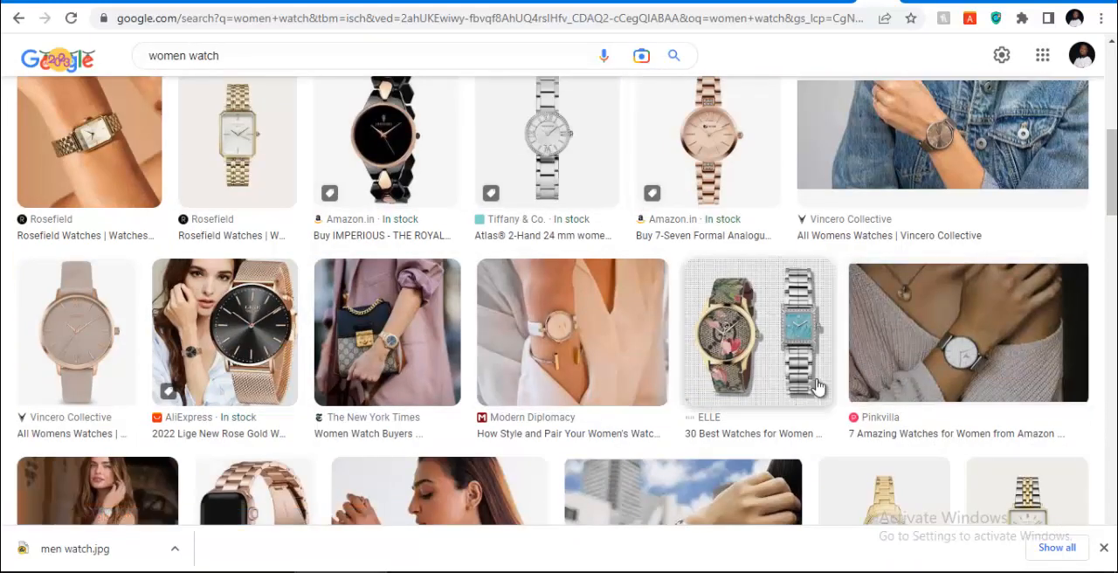
left_click(110, 124)
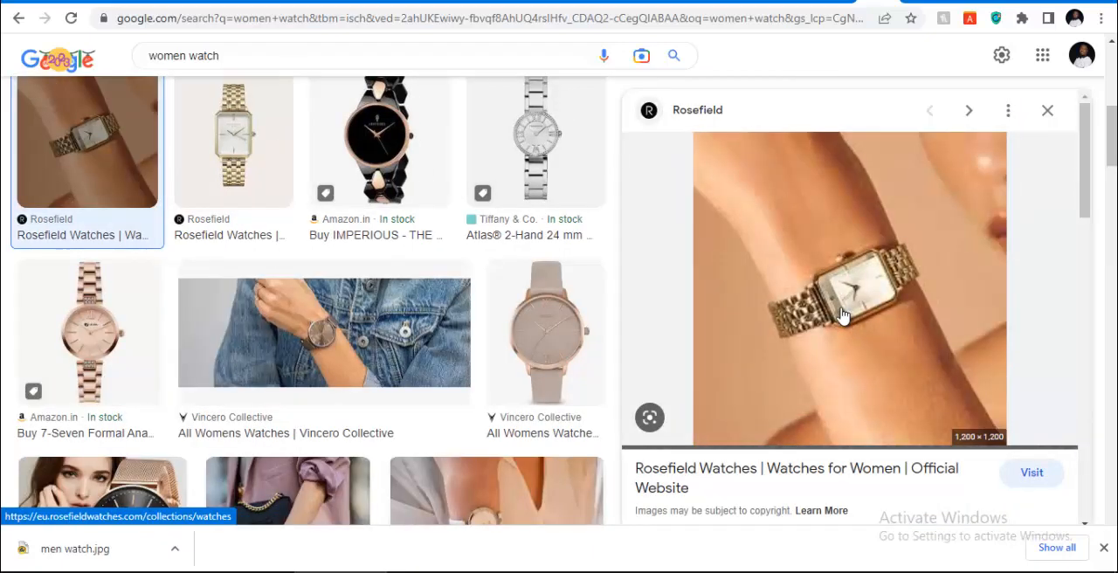
right_click(842, 257)
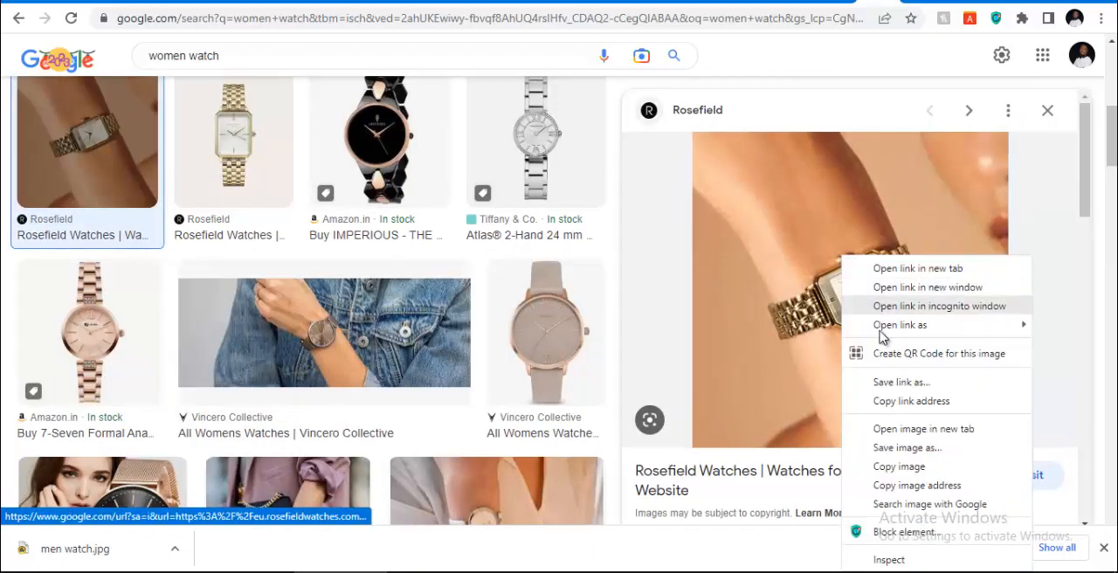
left_click(888, 448)
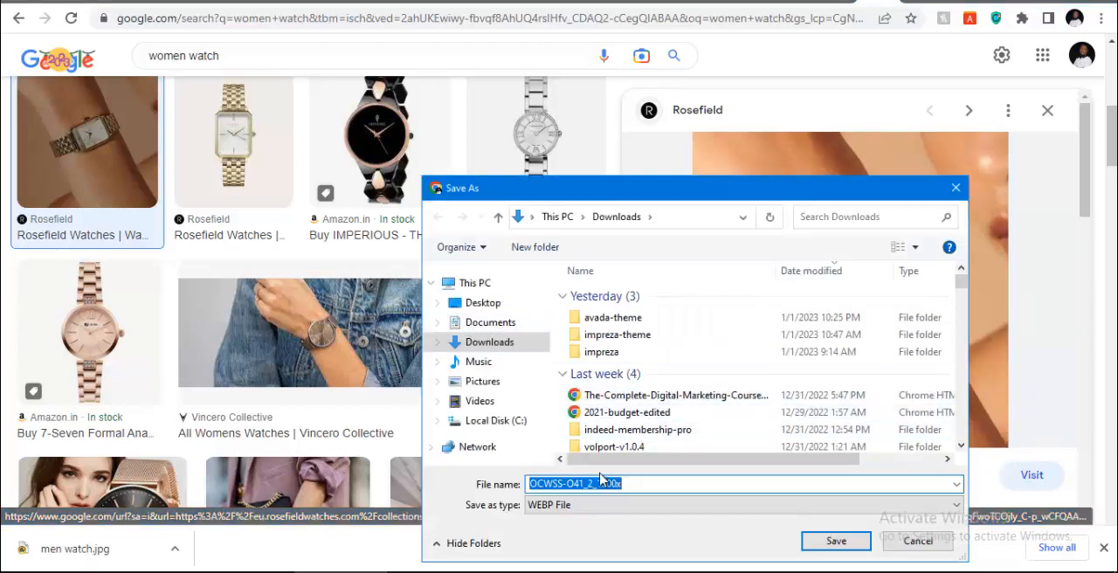
key("BackSpace")
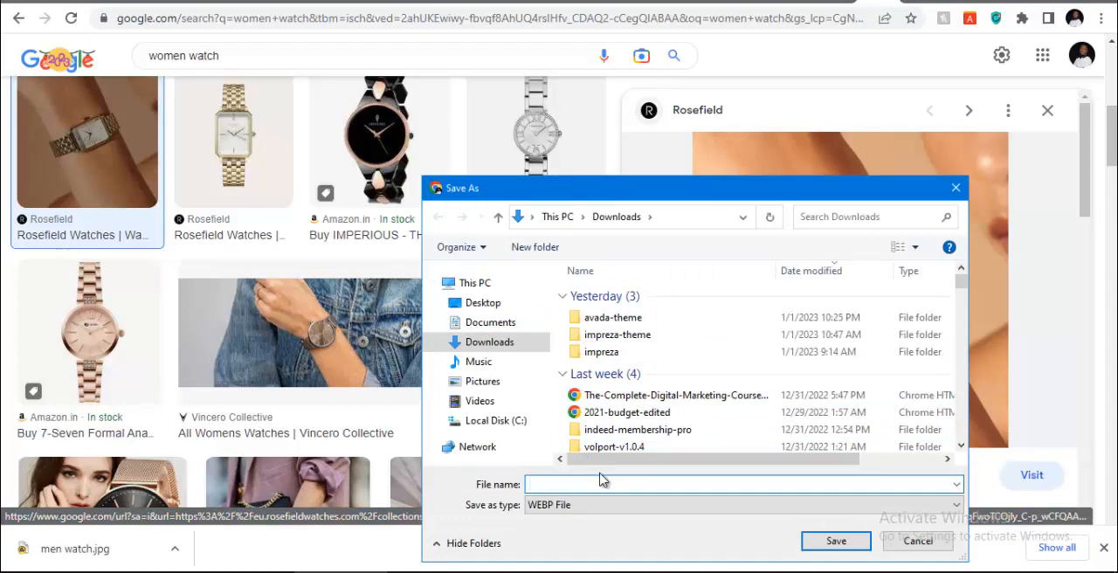
type("women watch")
key("Return")
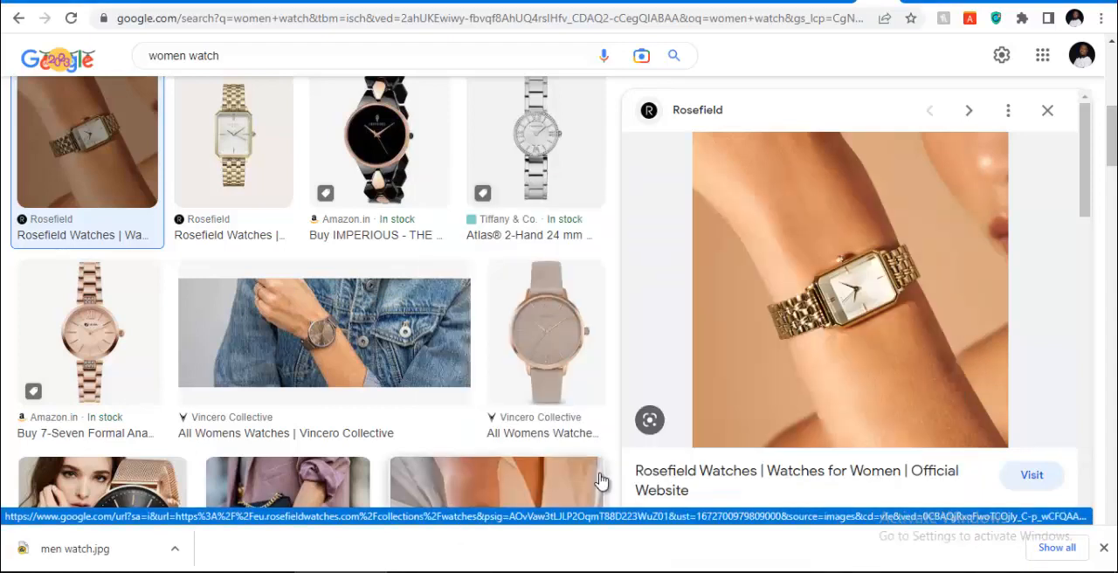
Replace the image search query with "kids watch", run the search and browse the images
left_click(303, 52)
key("ctrl+a")
key("BackSpace")
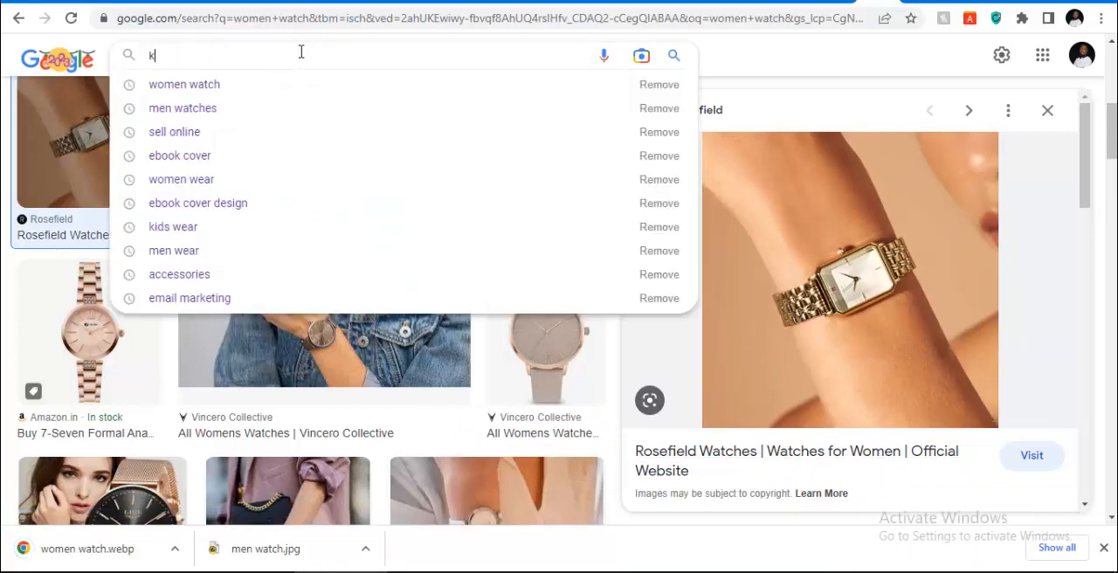
type("kis")
key("BackSpace")
type("ds ")
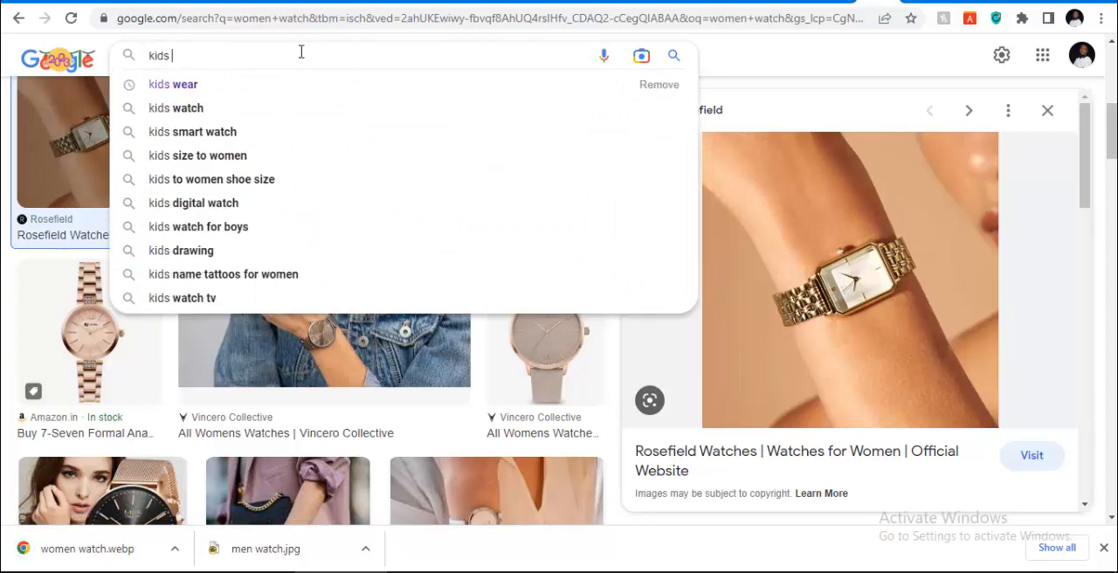
type("watch")
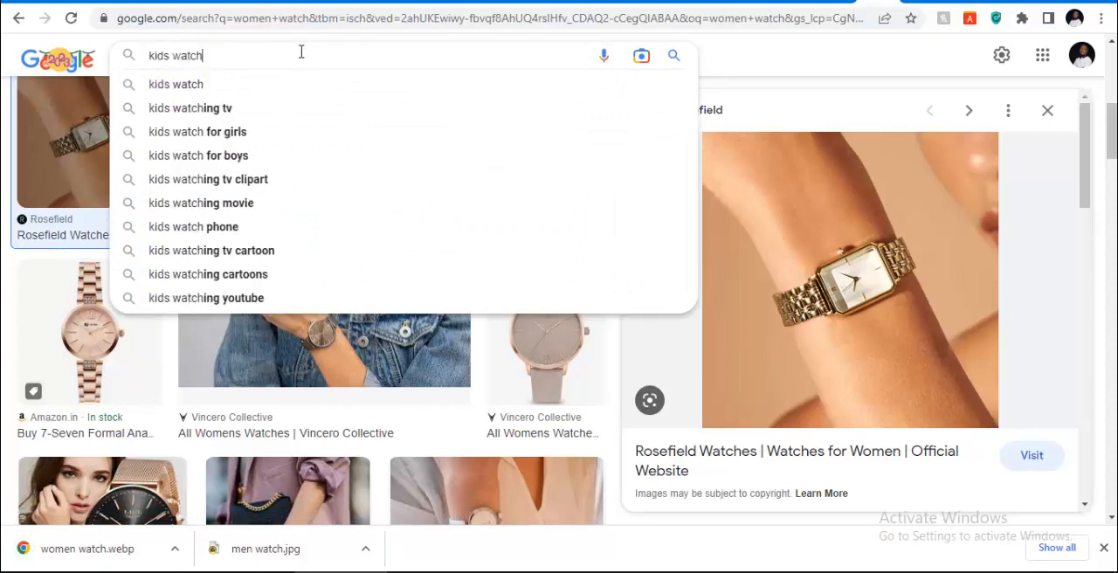
key("Return")
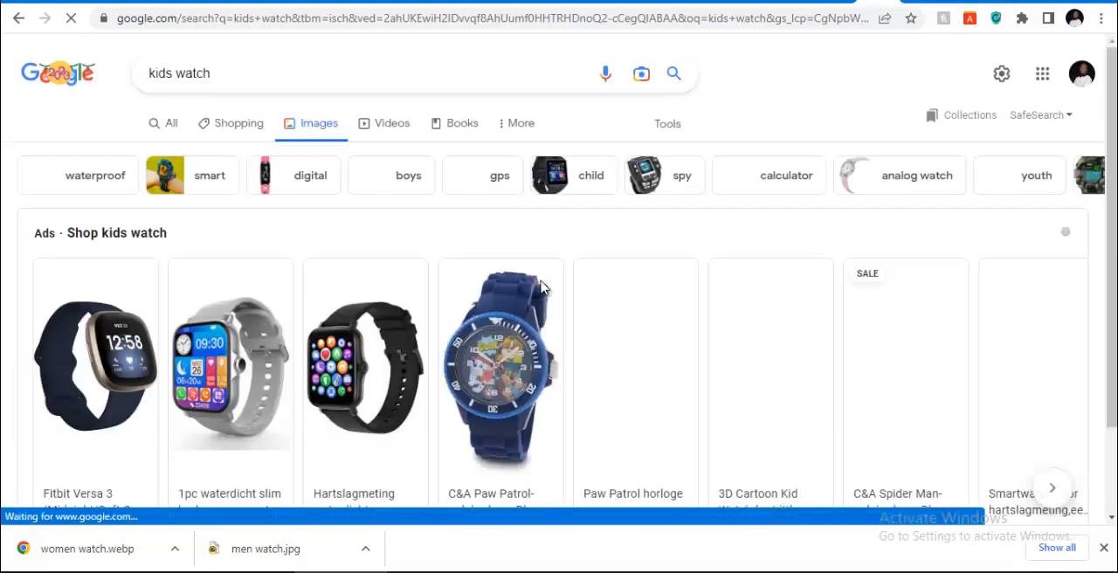
scroll(339, 324, "down", 1)
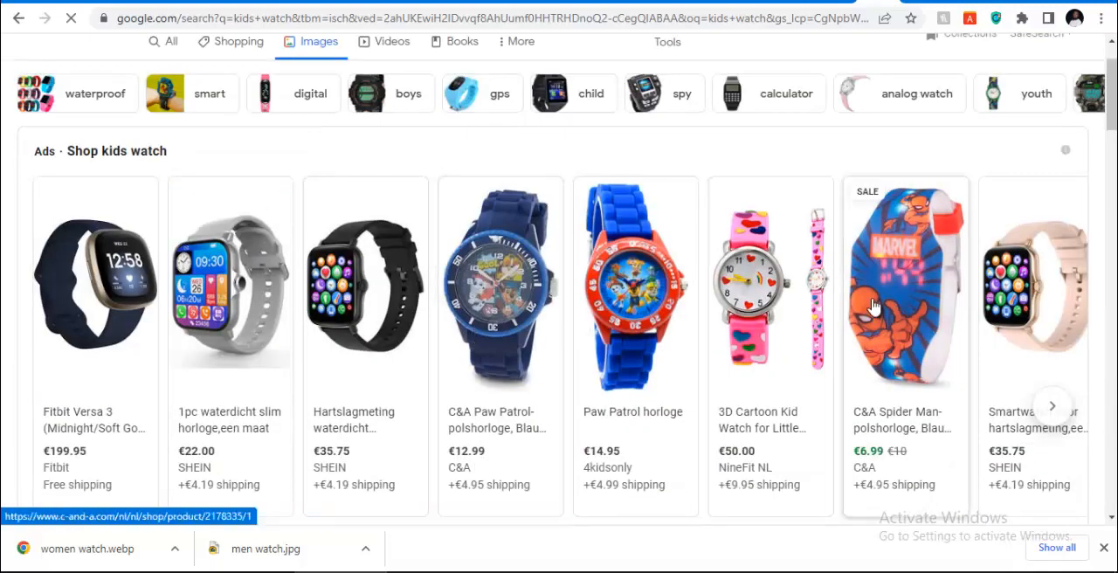
Look through the kids watch image results for a suitable category picture
scroll(591, 277, "down", 8)
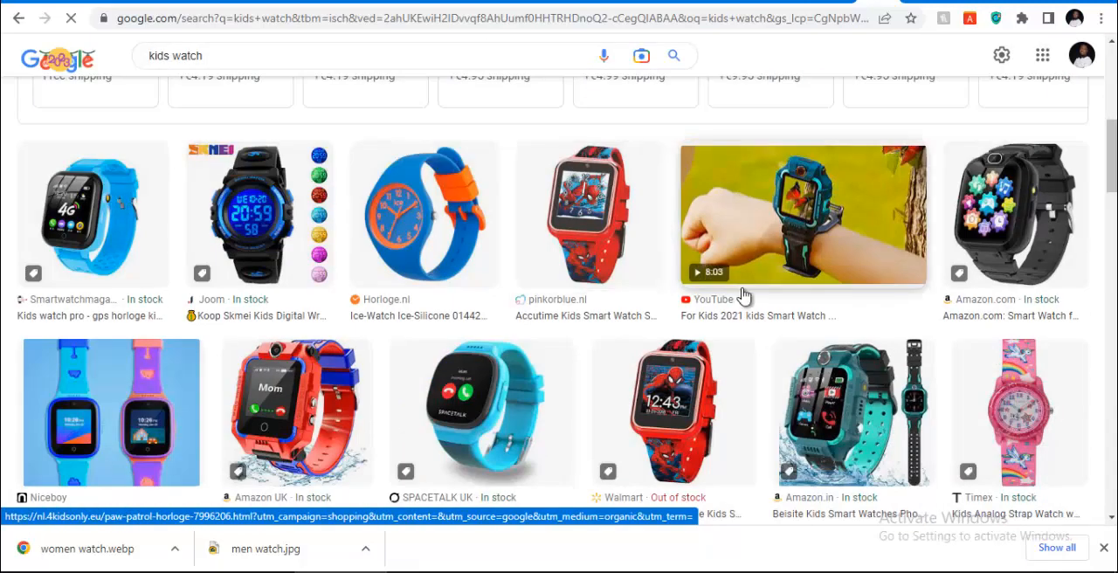
scroll(699, 295, "down", 1)
scroll(699, 289, "up", 1)
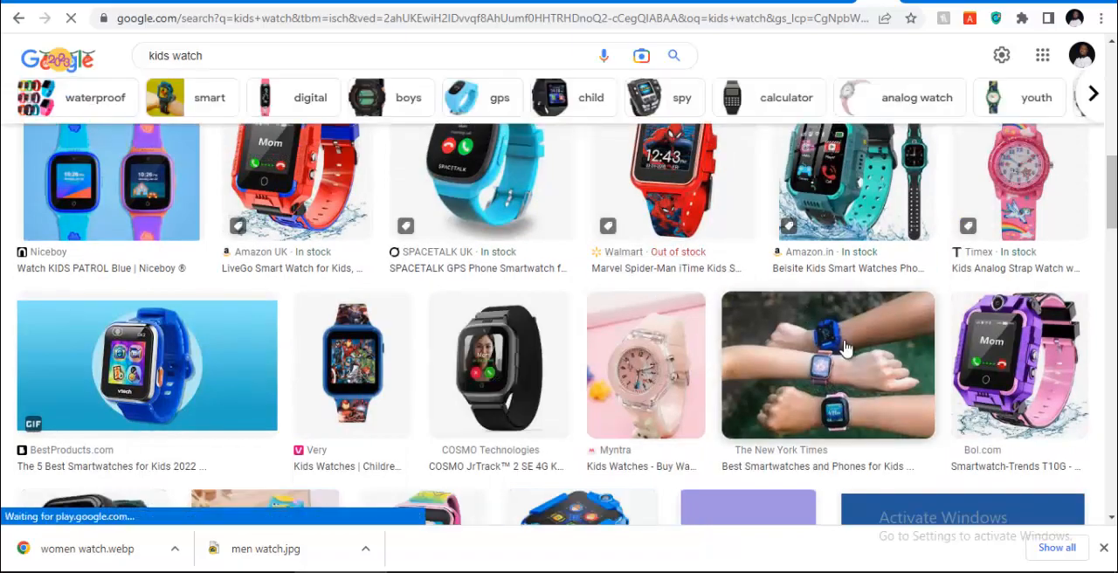
scroll(826, 377, "up", 4)
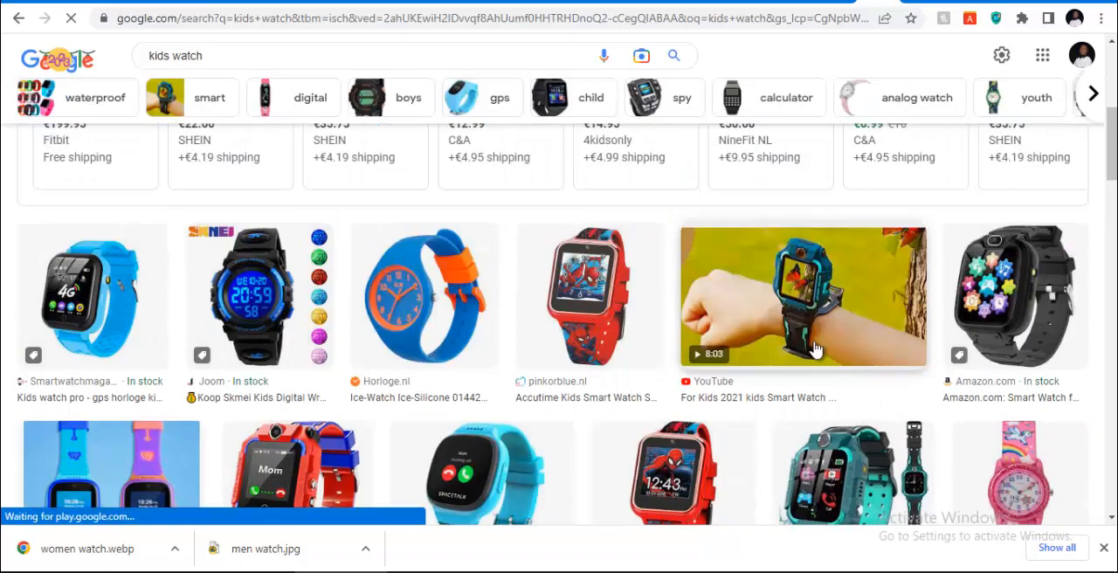
scroll(402, 319, "down", 6)
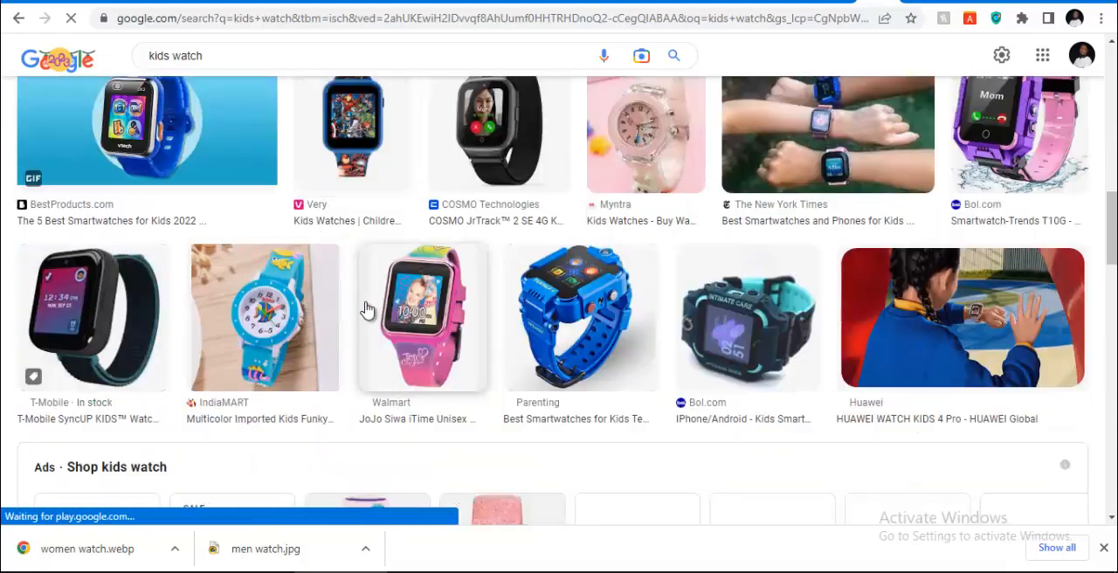
scroll(904, 321, "up", 3)
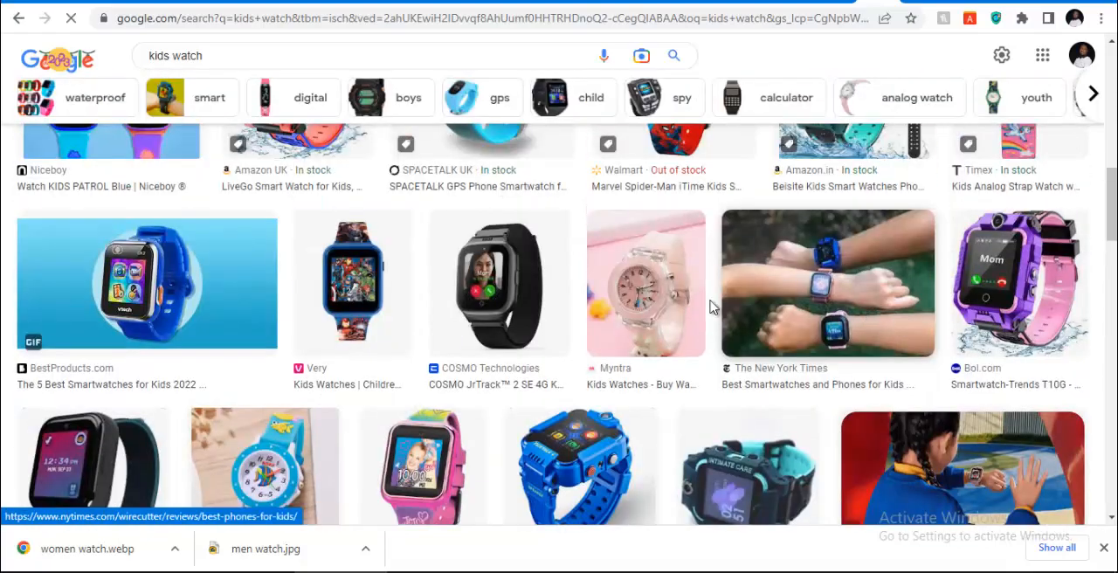
scroll(664, 310, "down", 4)
scroll(626, 312, "down", 6)
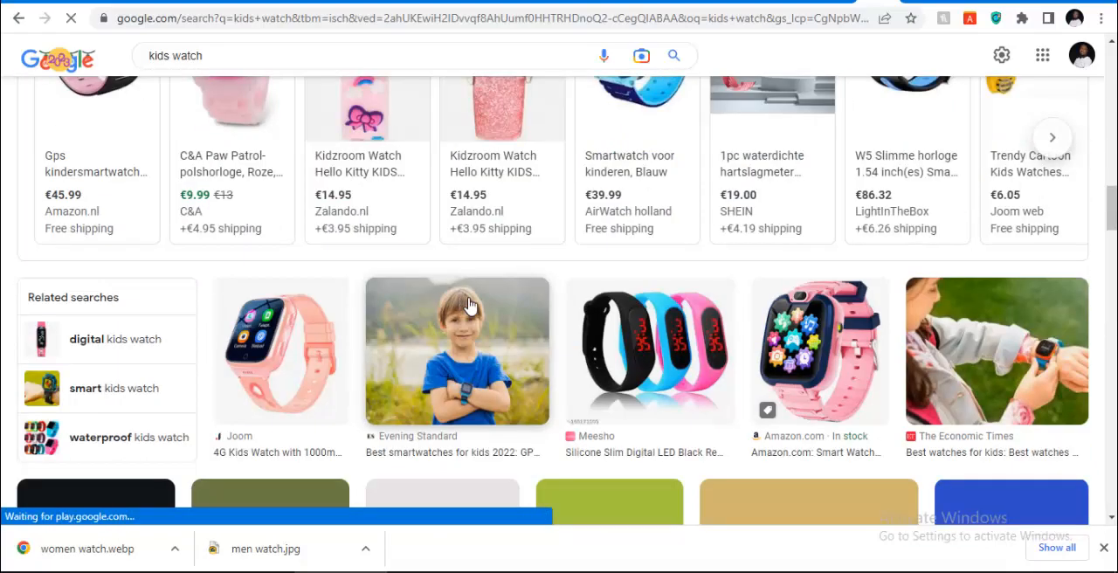
scroll(523, 358, "down", 2)
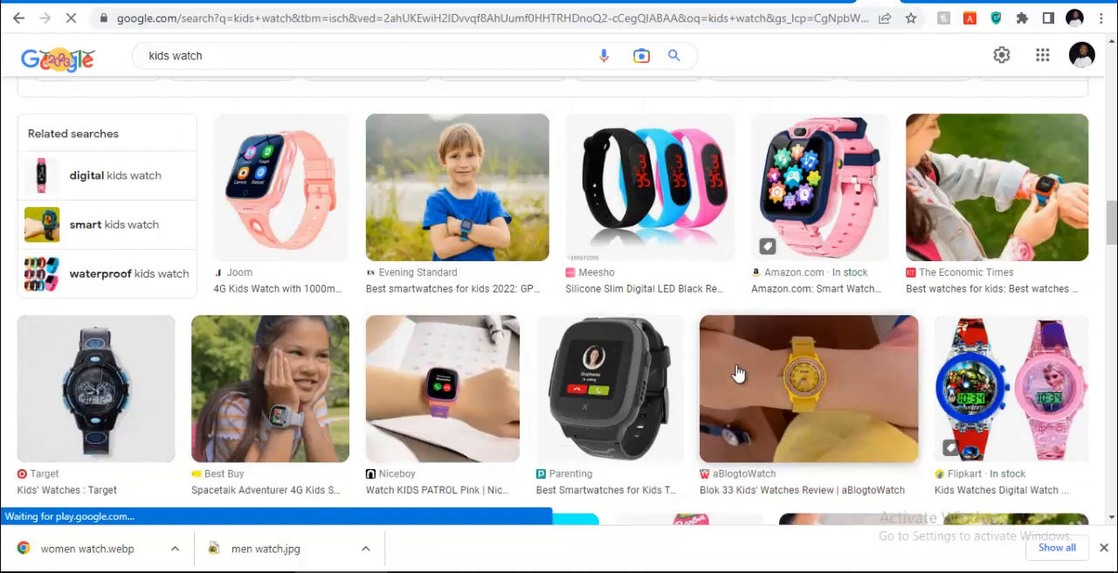
scroll(541, 374, "down", 2)
scroll(521, 375, "down", 2)
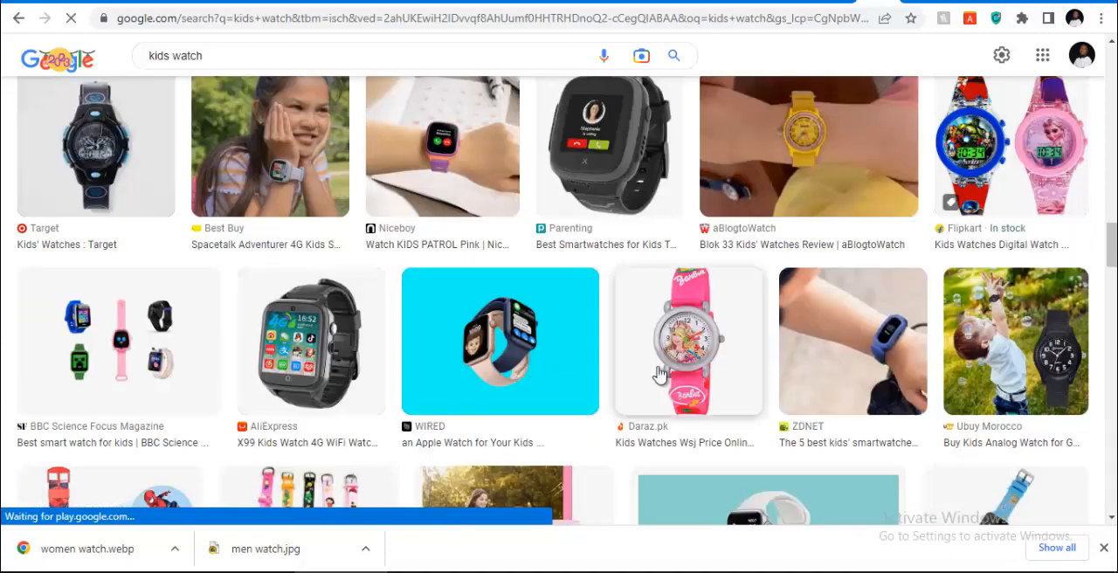
scroll(659, 376, "down", 2)
scroll(544, 355, "up", 6)
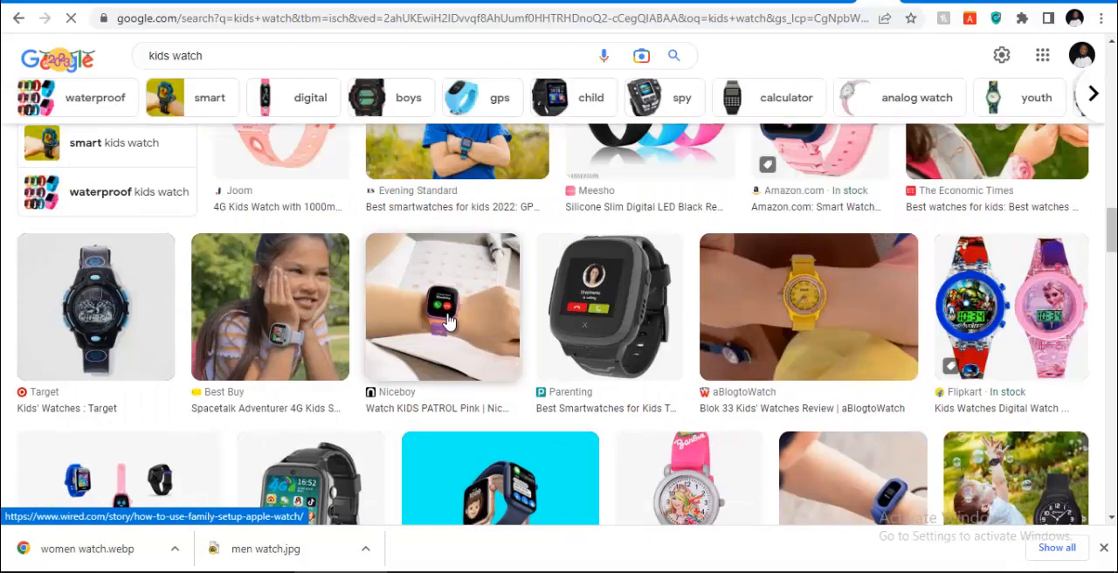
Preview the Niceboy pink kids watch wrist photo and save it to the Downloads folder as "kids watch"
left_click(491, 324)
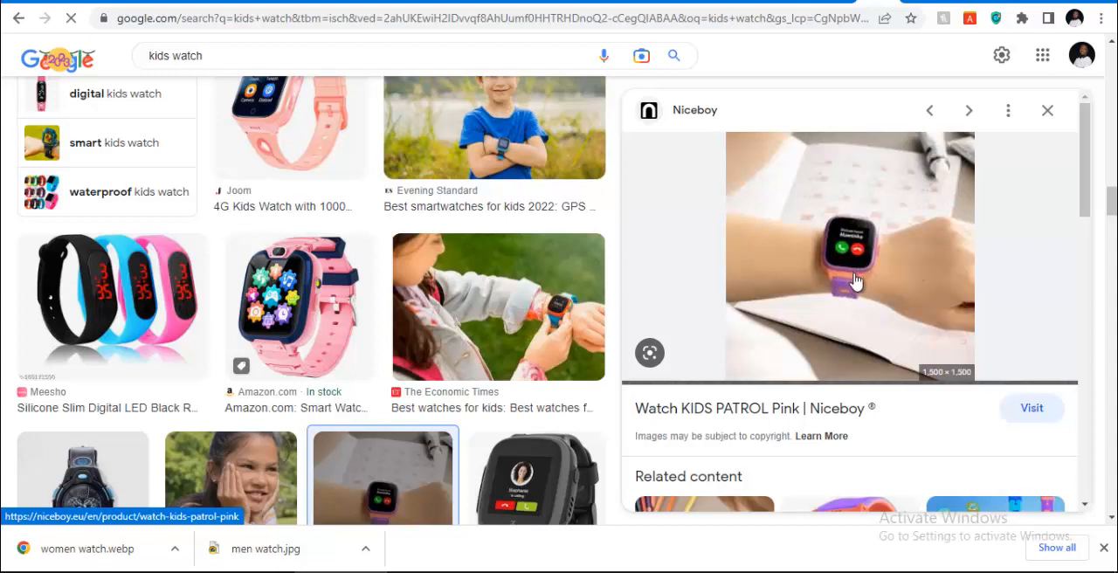
right_click(839, 259)
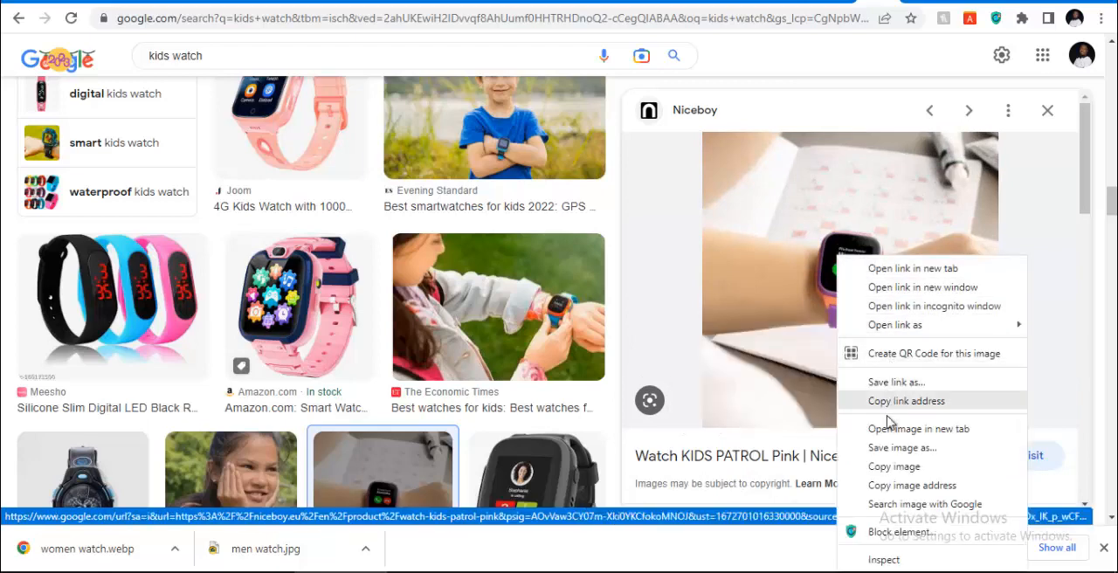
left_click(882, 451)
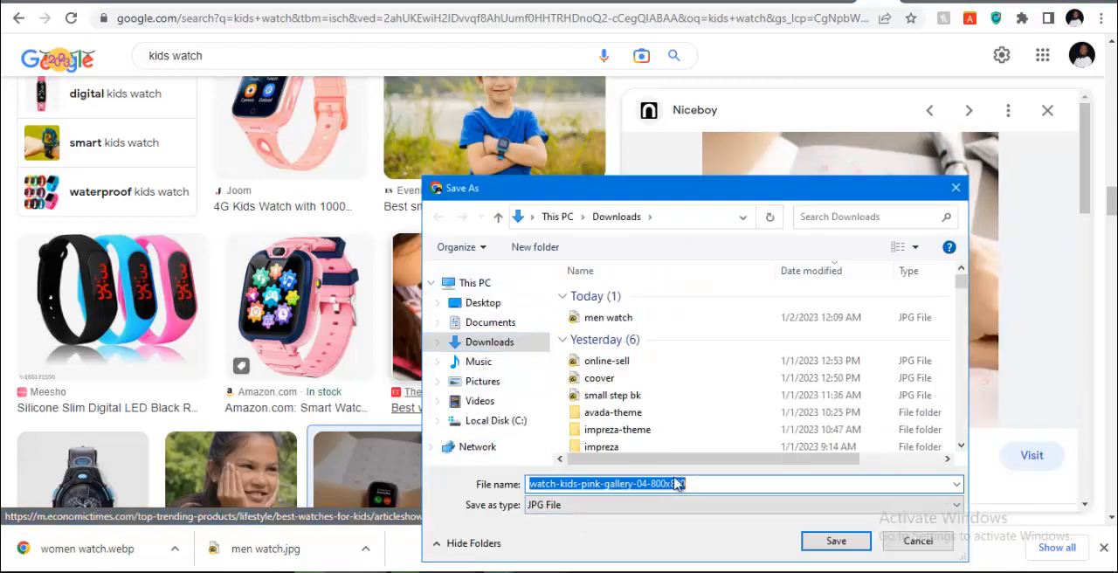
key("BackSpace")
type("kids")
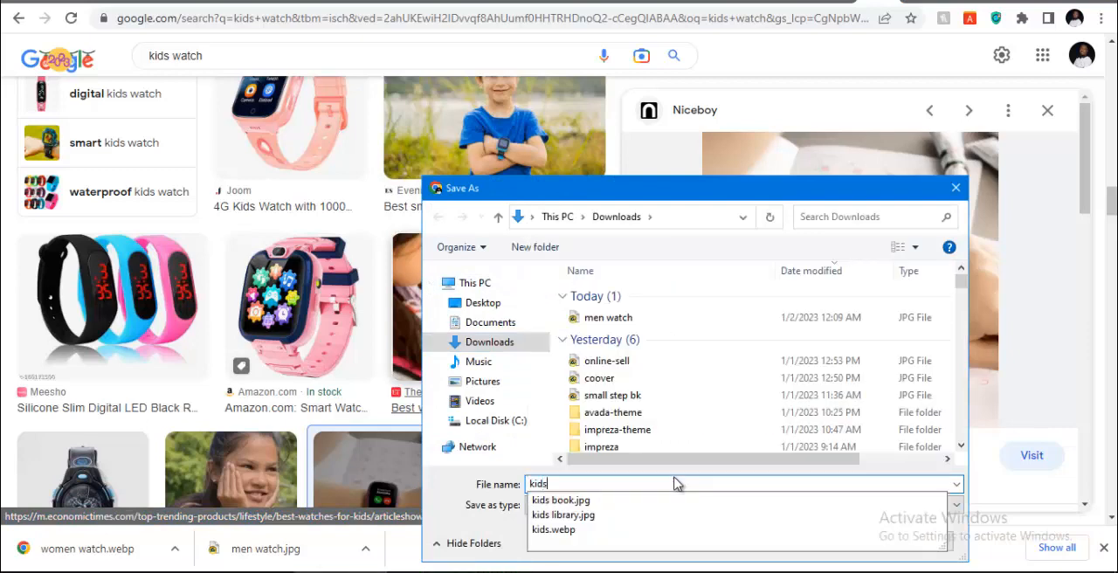
type(" wA")
key("BackSpace")
key("BackSpace")
key("BackSpace")
type("wac")
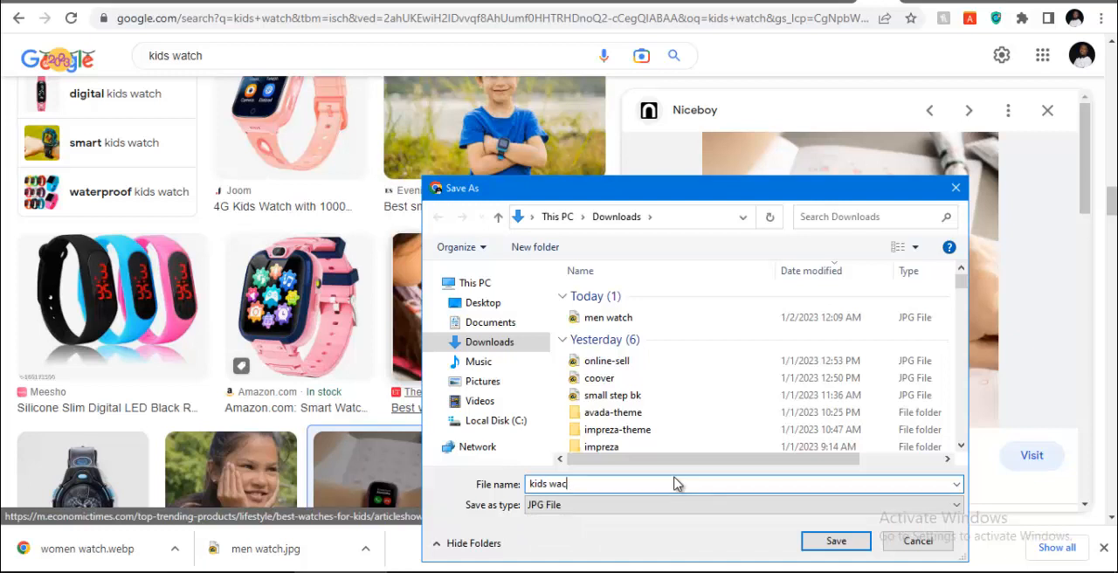
key("Return")
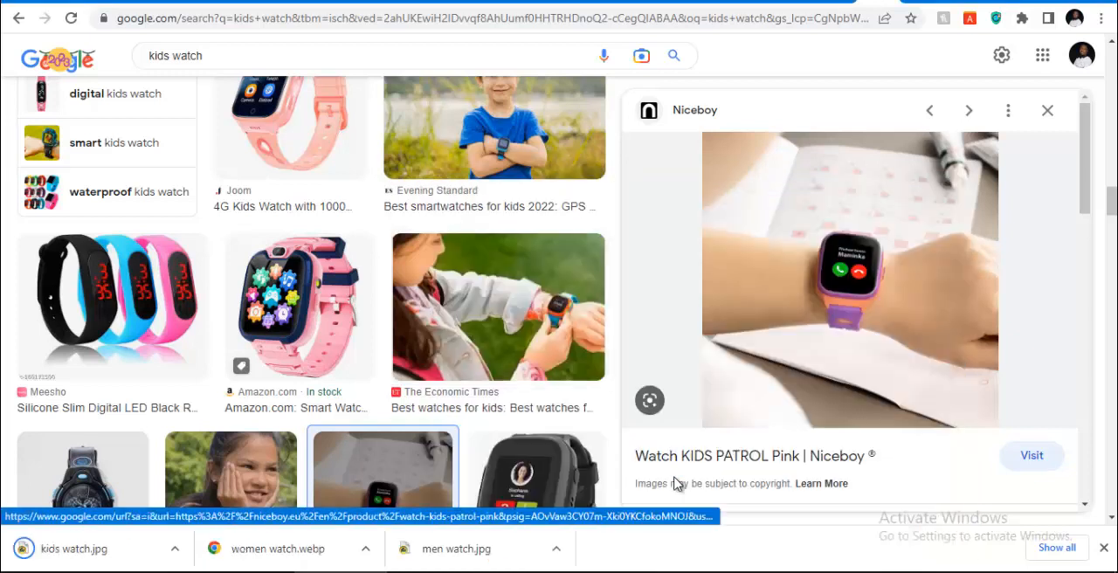
Replace the image search query with "unisex watch" and run the search
left_click(210, 53)
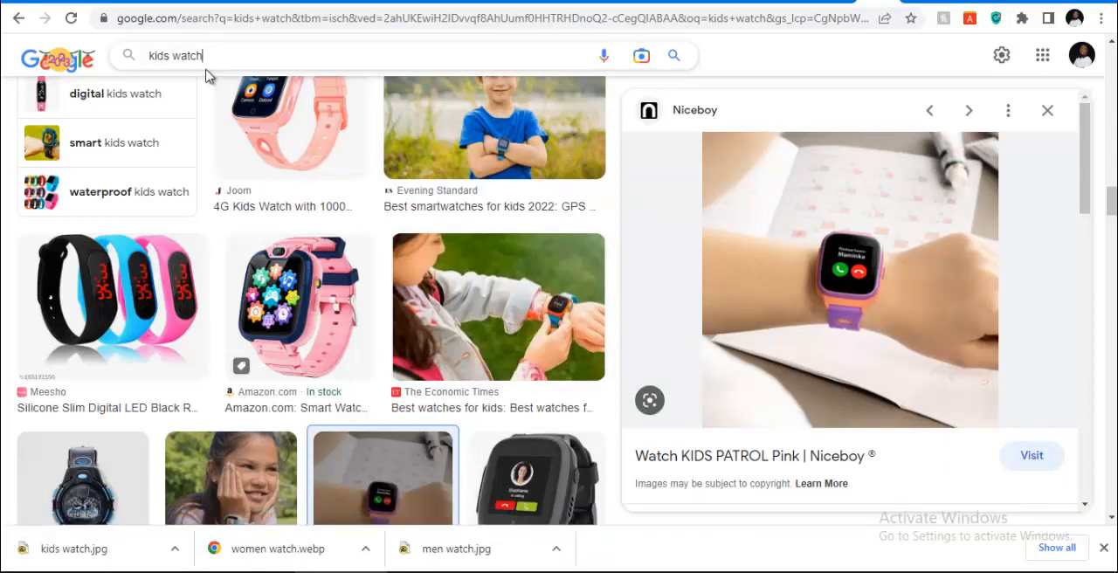
key("ctrl+a")
key("BackSpace")
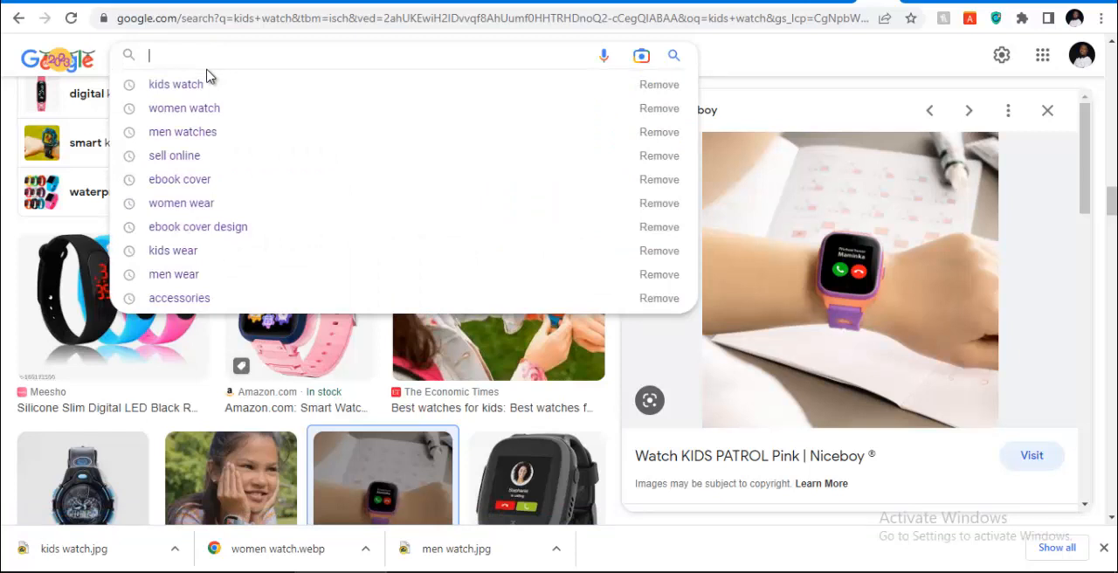
type("unisex")
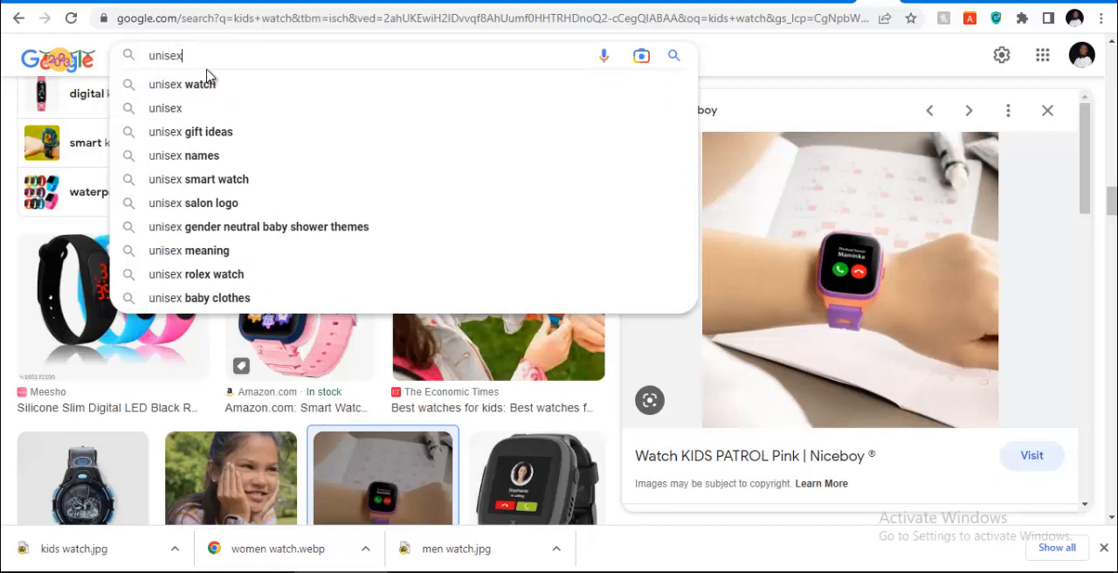
left_click(207, 81)
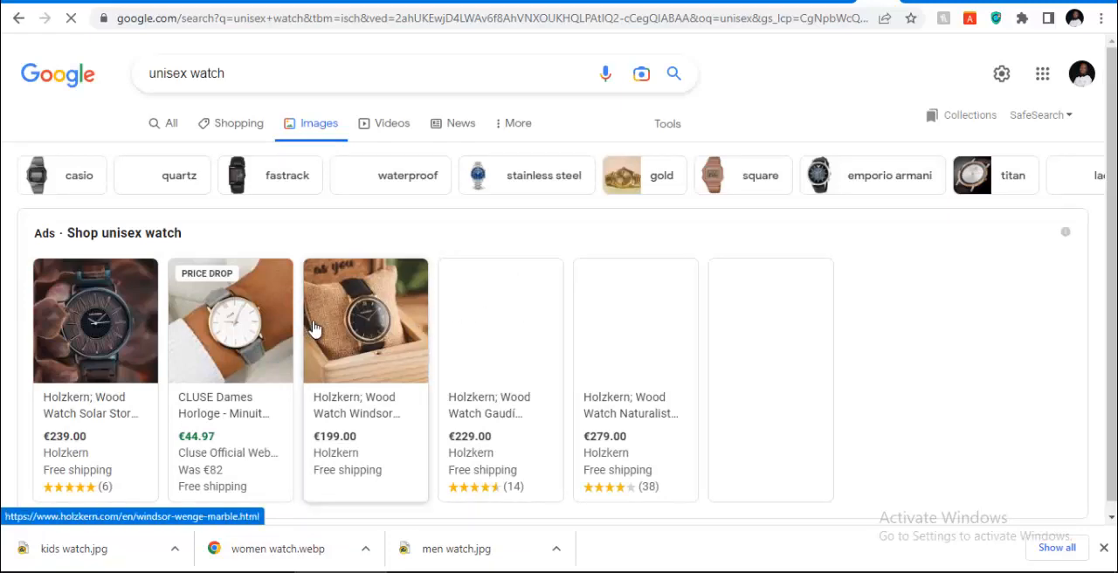
Preview the Watches.com unisex wrist photo among the results and look through its related images
scroll(480, 306, "down", 1)
scroll(490, 306, "down", 4)
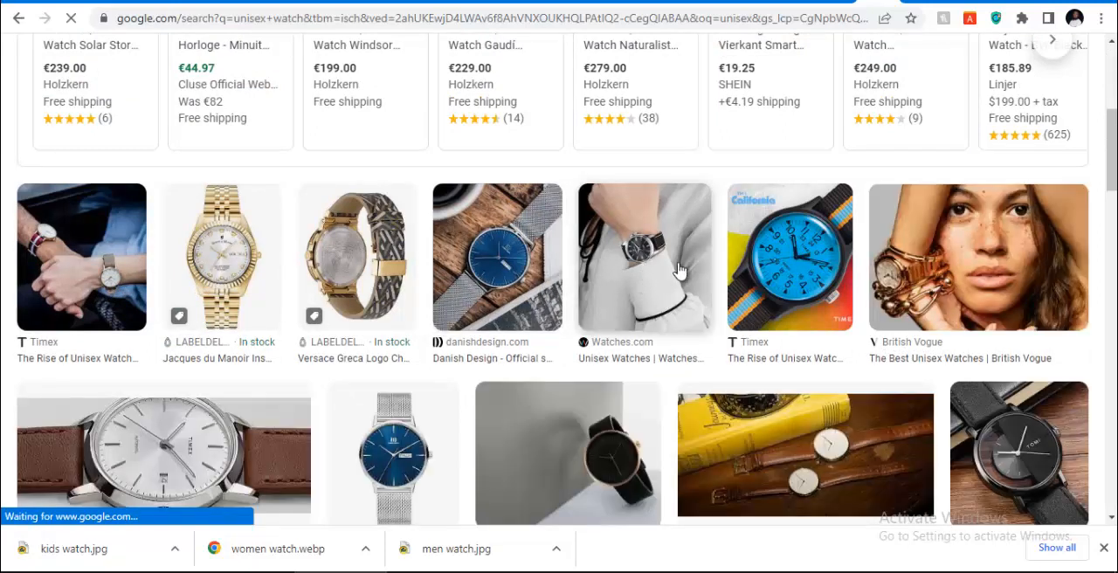
left_click(644, 254)
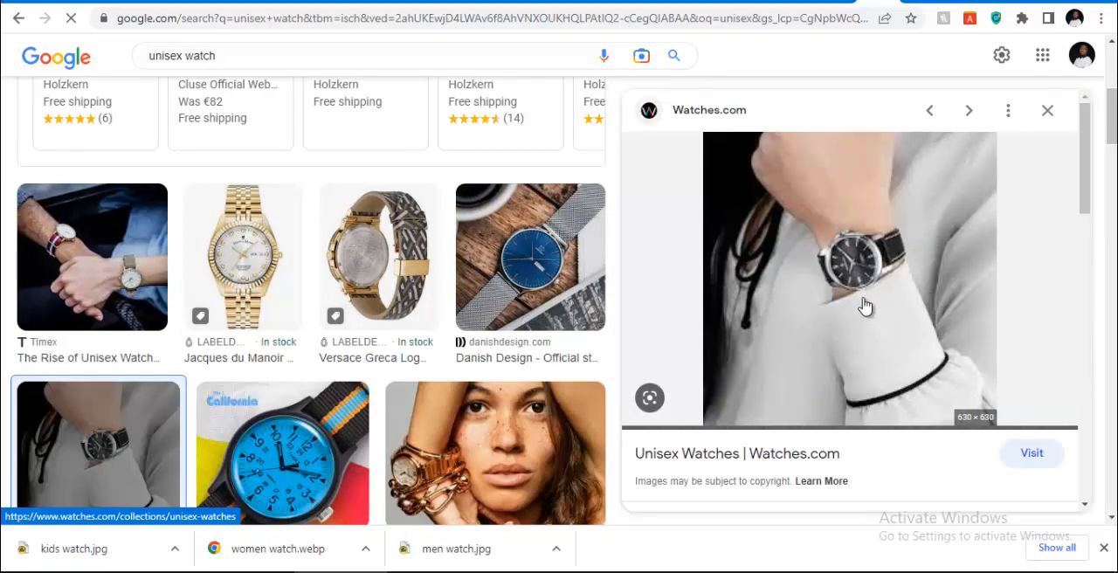
scroll(868, 297, "down", 2)
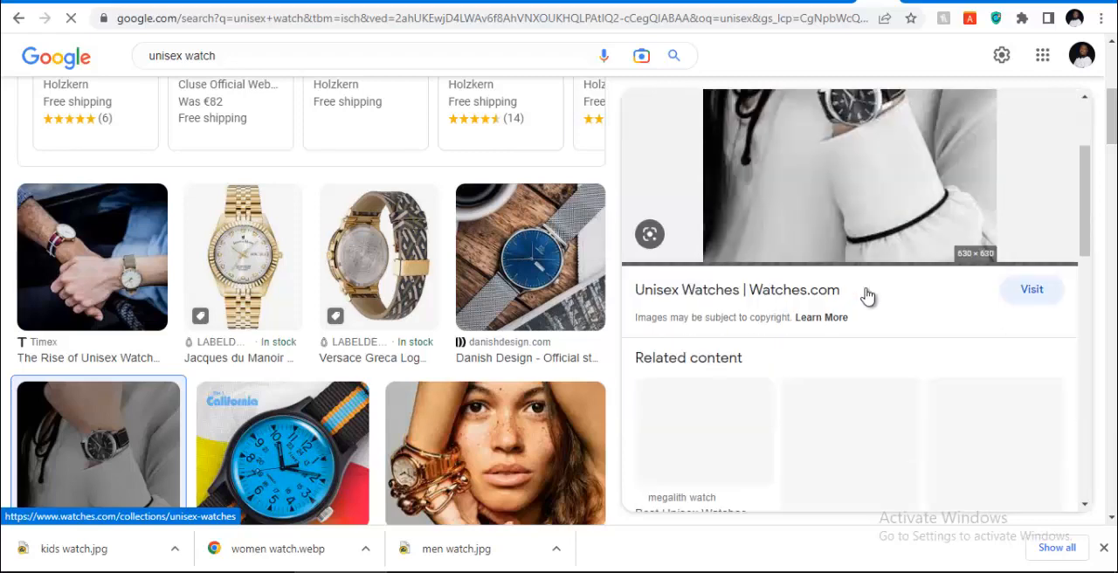
scroll(867, 297, "up", 1)
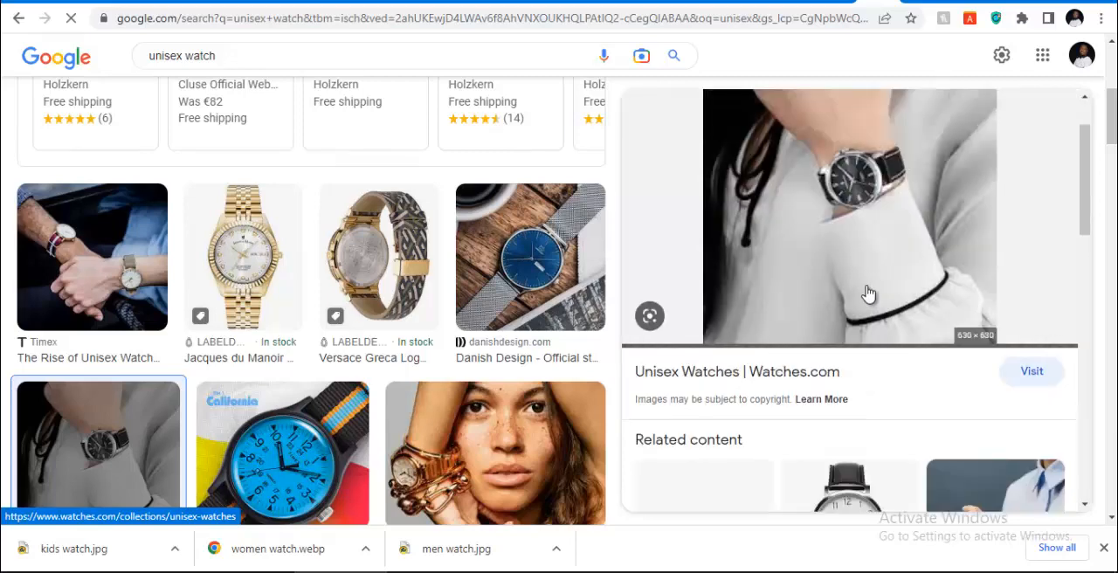
scroll(867, 294, "down", 3)
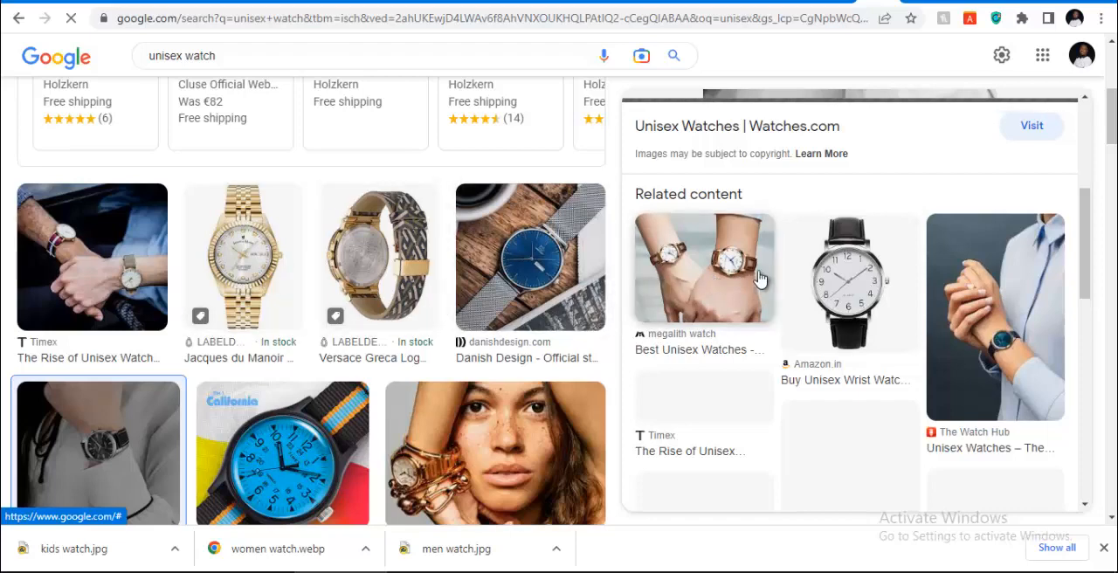
Preview the related Amazon.in black-strap watch image and save it to the Downloads folder as "unisex watch"
left_click(846, 293)
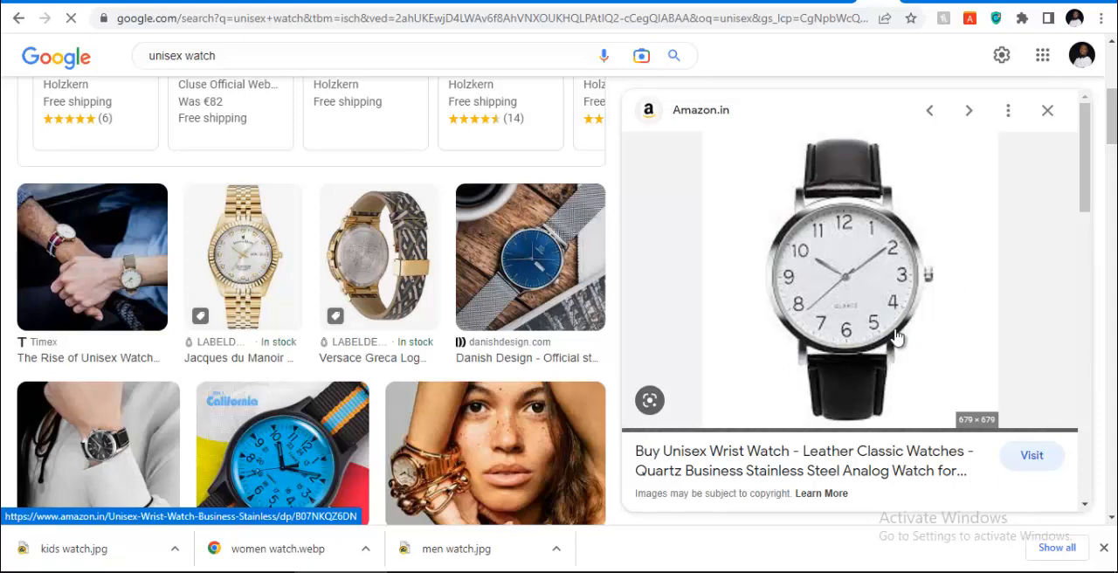
scroll(879, 350, "down", 1)
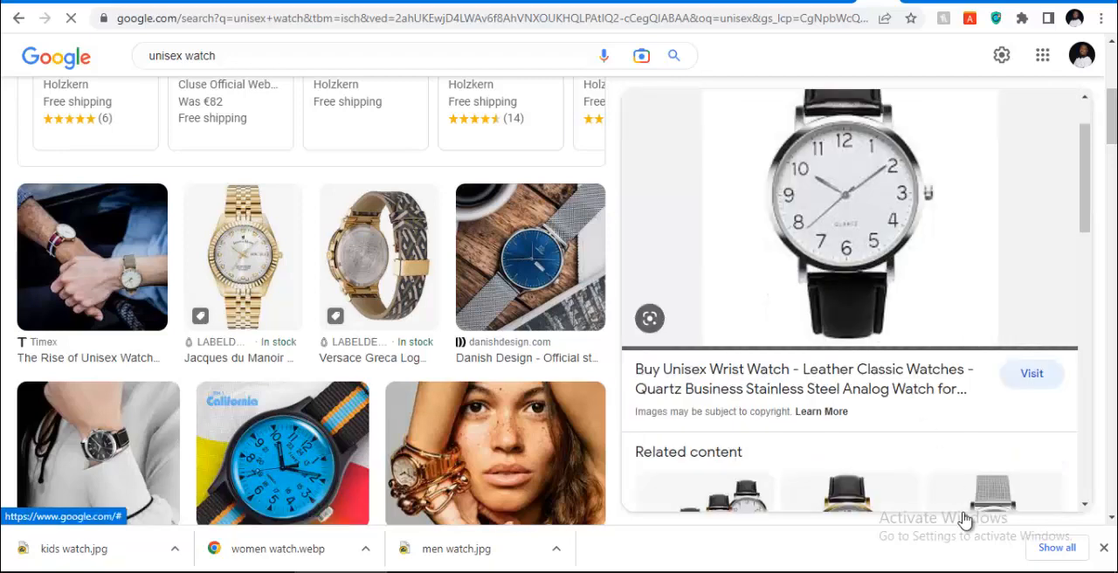
right_click(851, 217)
left_click(917, 388)
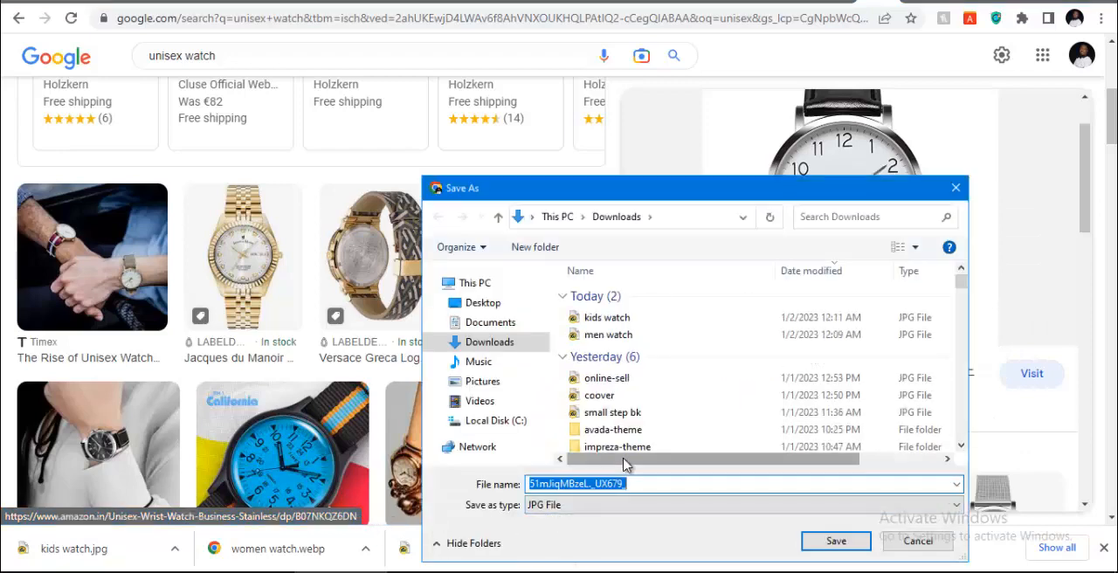
type("unisex watch")
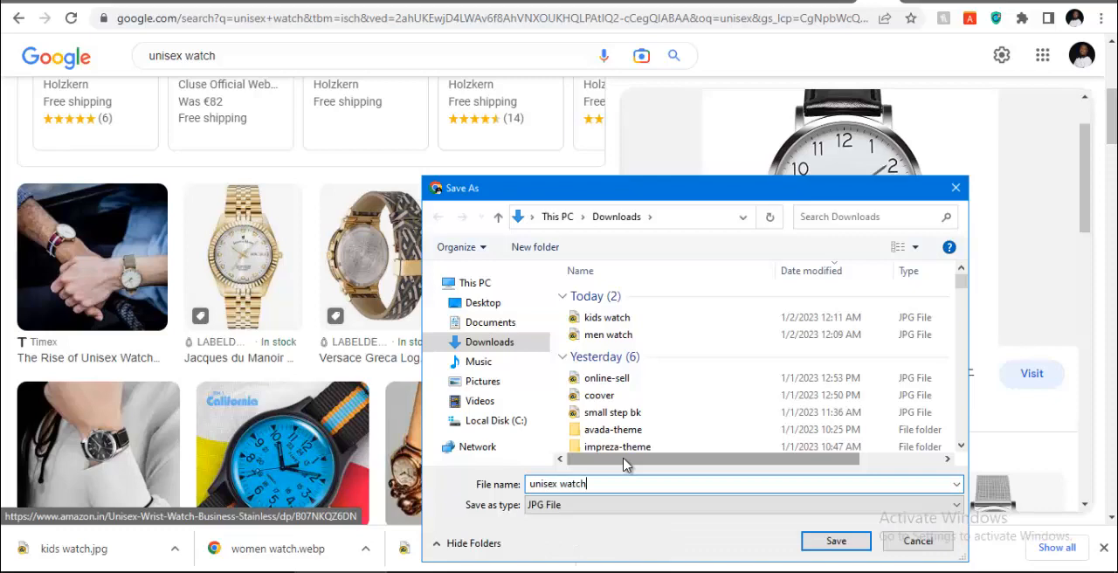
key("Return")
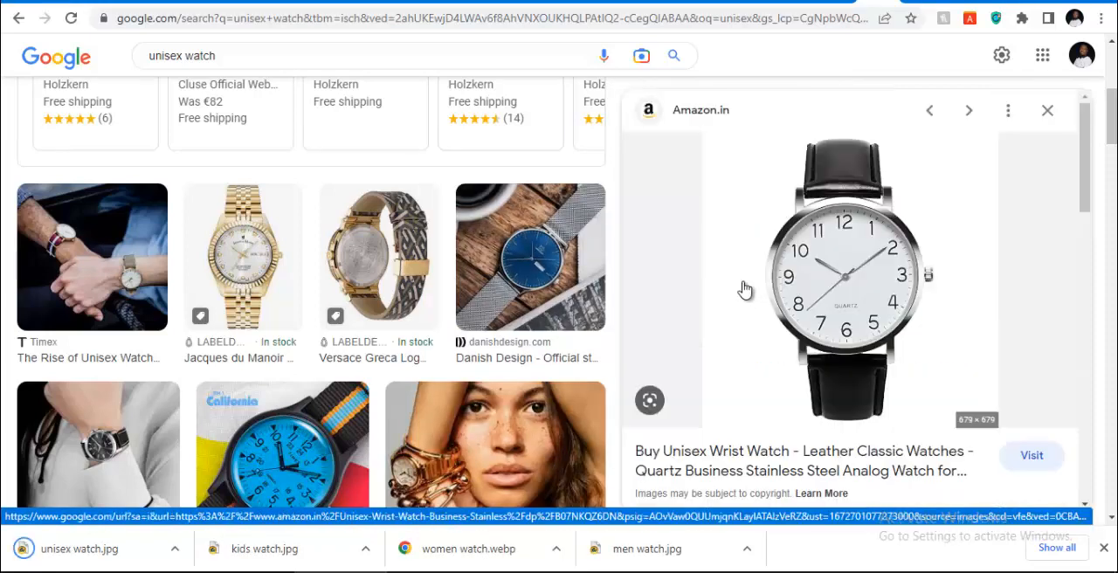
Replace the image search query with "pair watch", run the search and browse the images
scroll(742, 289, "up", 1)
scroll(599, 219, "up", 3)
triple_click(288, 55)
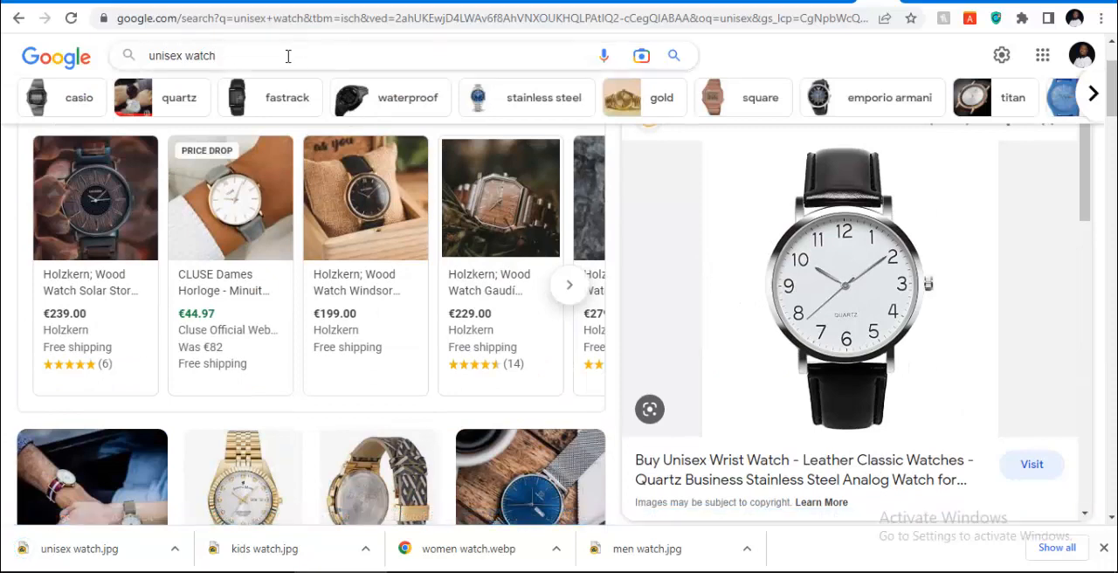
type("pair wa")
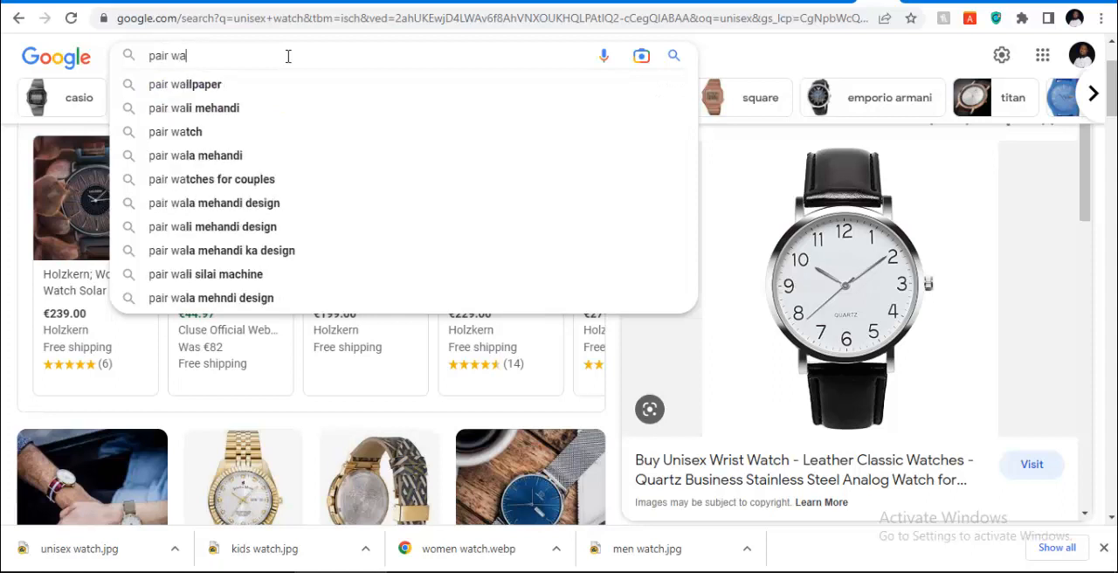
type("tch")
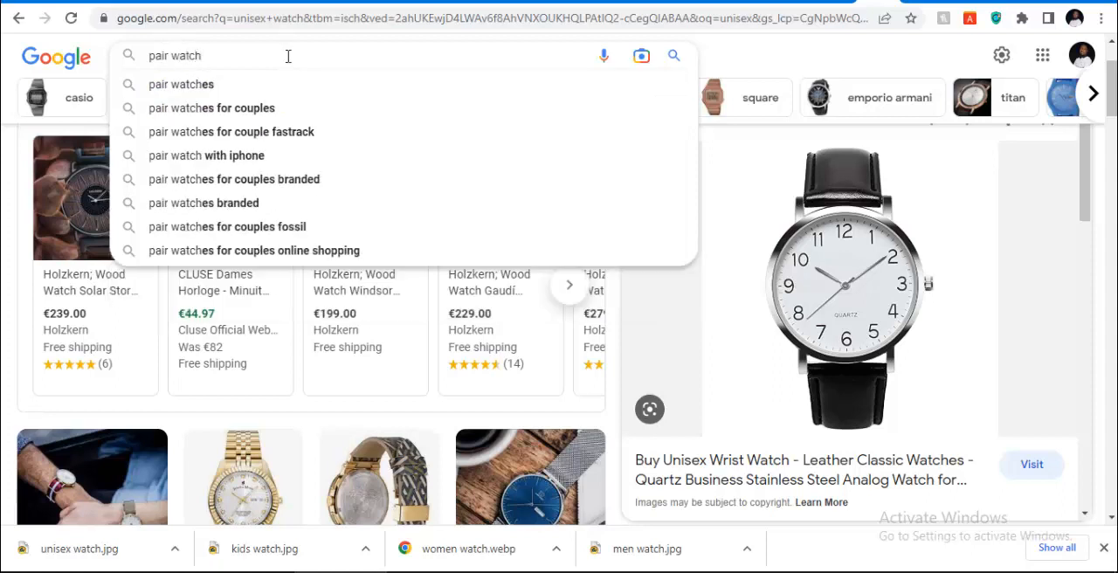
key("Return")
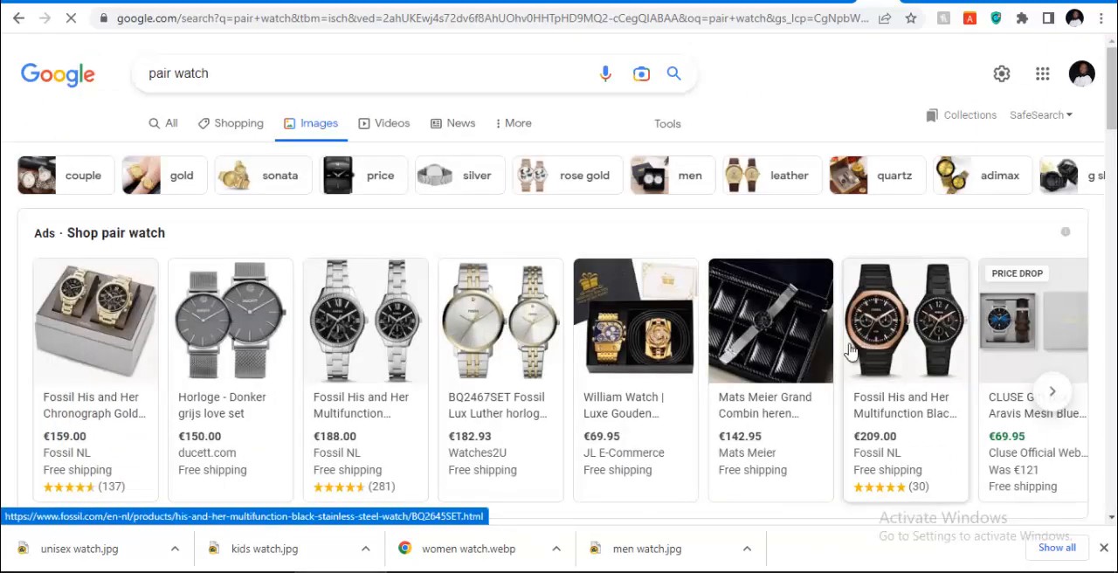
scroll(282, 306, "down", 2)
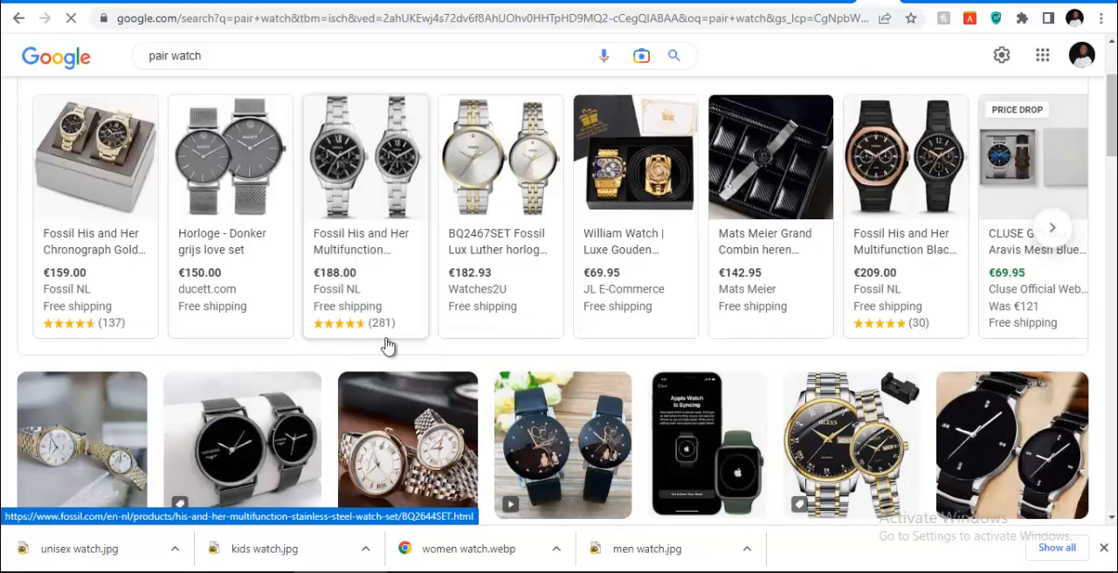
scroll(410, 471, "down", 1)
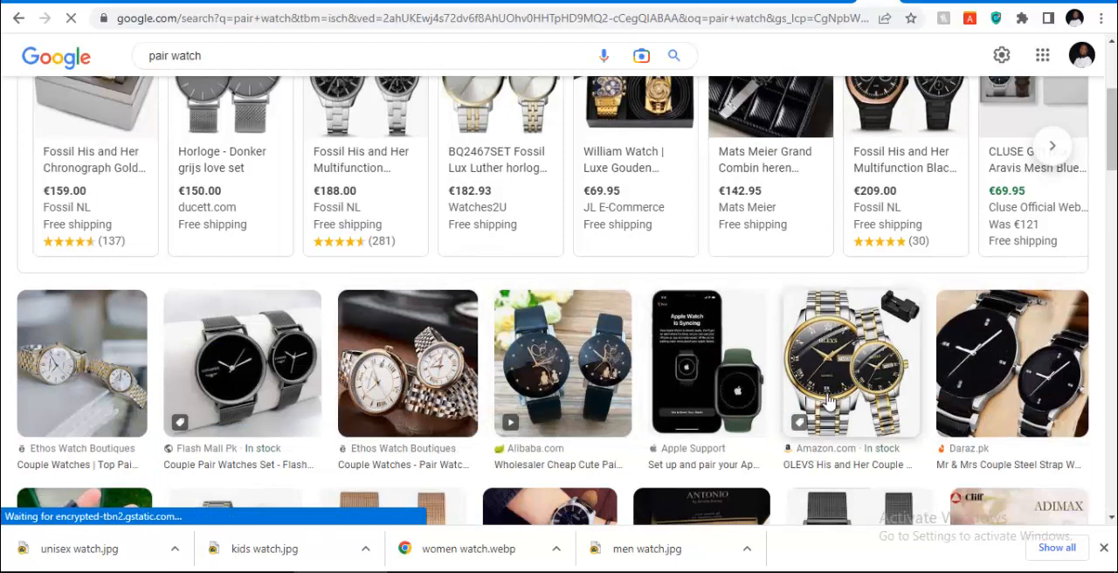
Preview the Ethos Watch Boutiques couple watches image with white dials and save it to the Downloads folder as "pair watch"
left_click(406, 367)
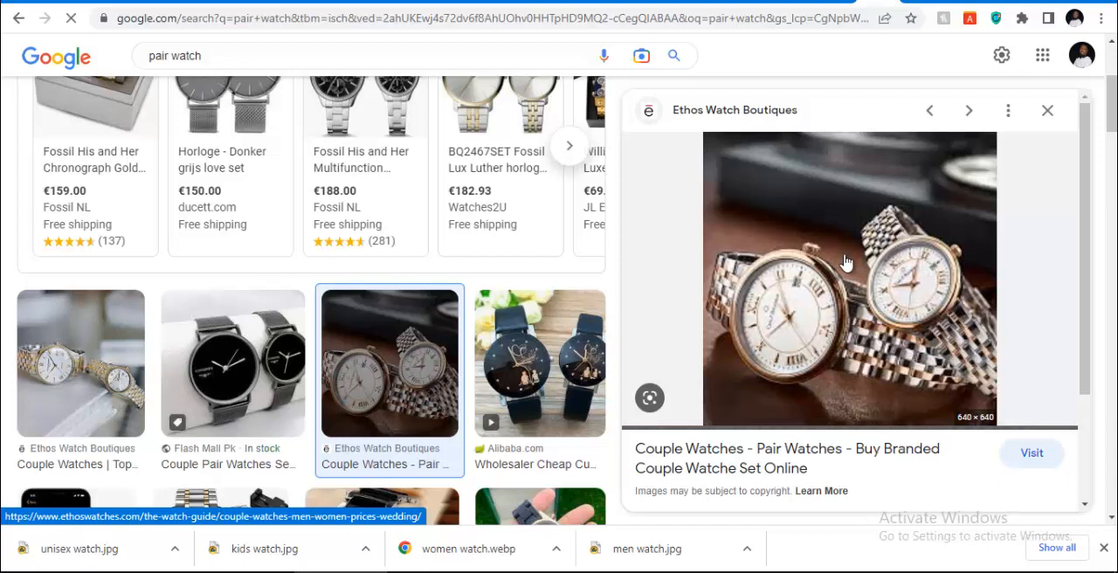
scroll(878, 259, "down", 2)
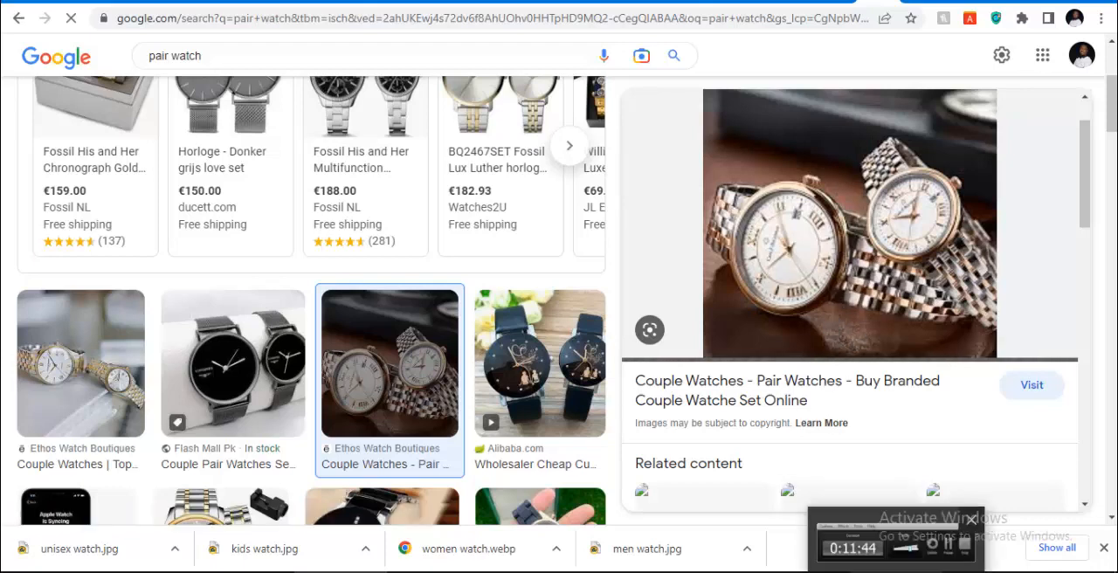
left_click(900, 570)
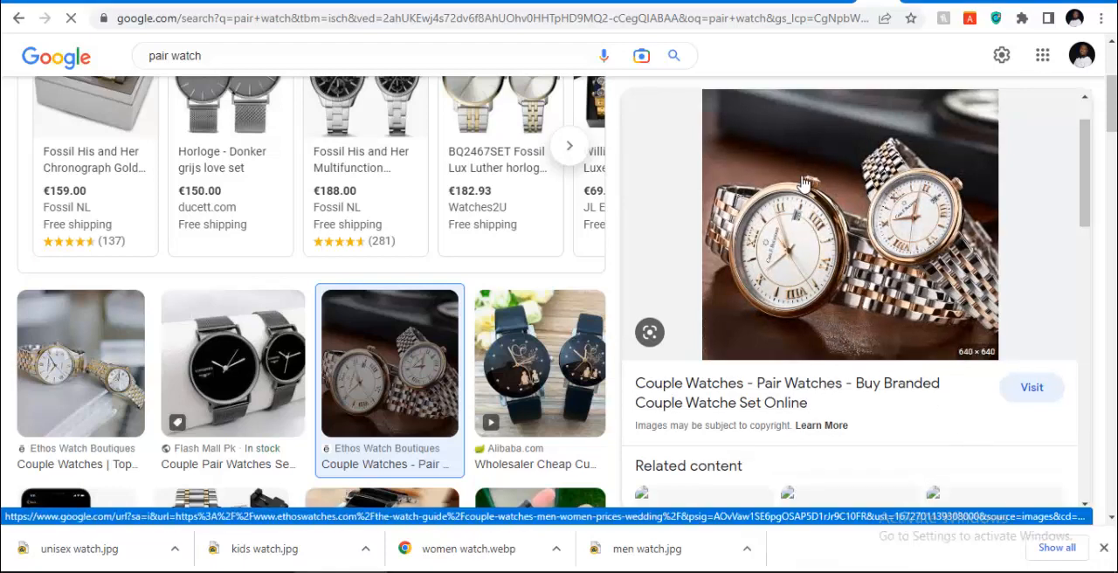
right_click(802, 214)
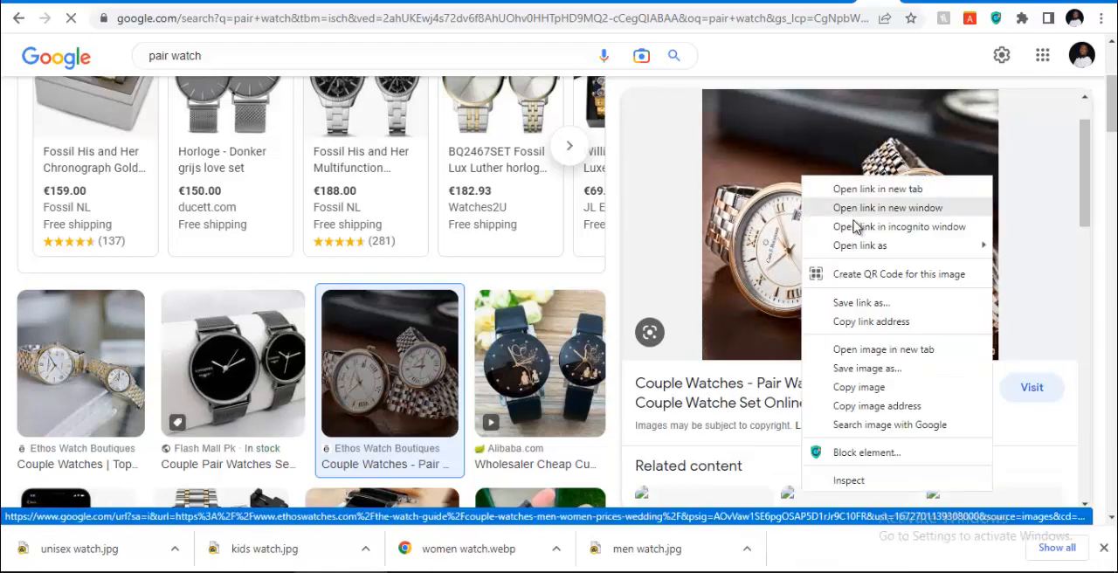
left_click(861, 367)
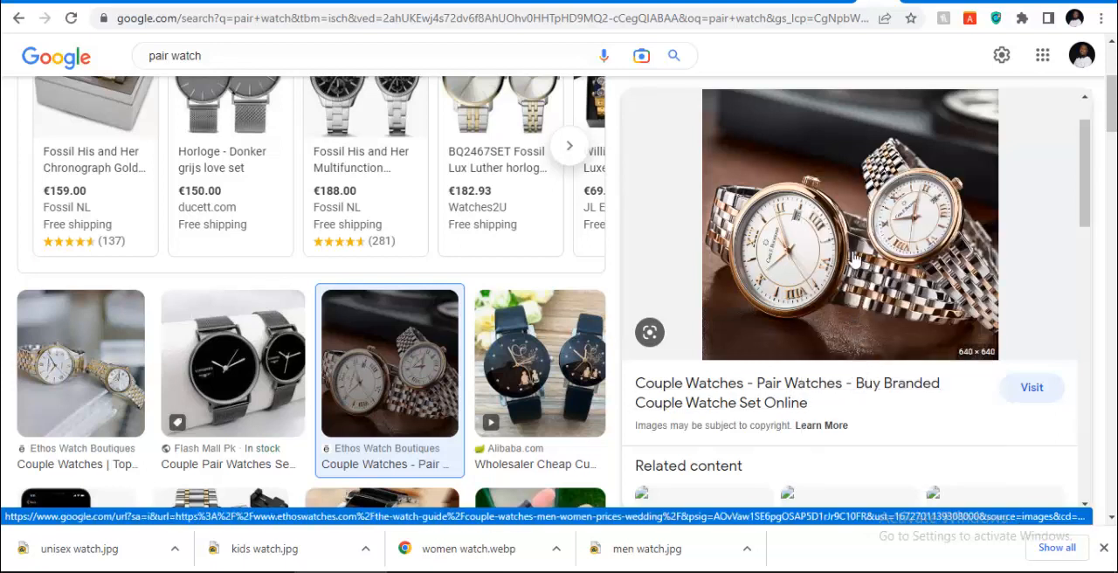
right_click(856, 185)
left_click(879, 364)
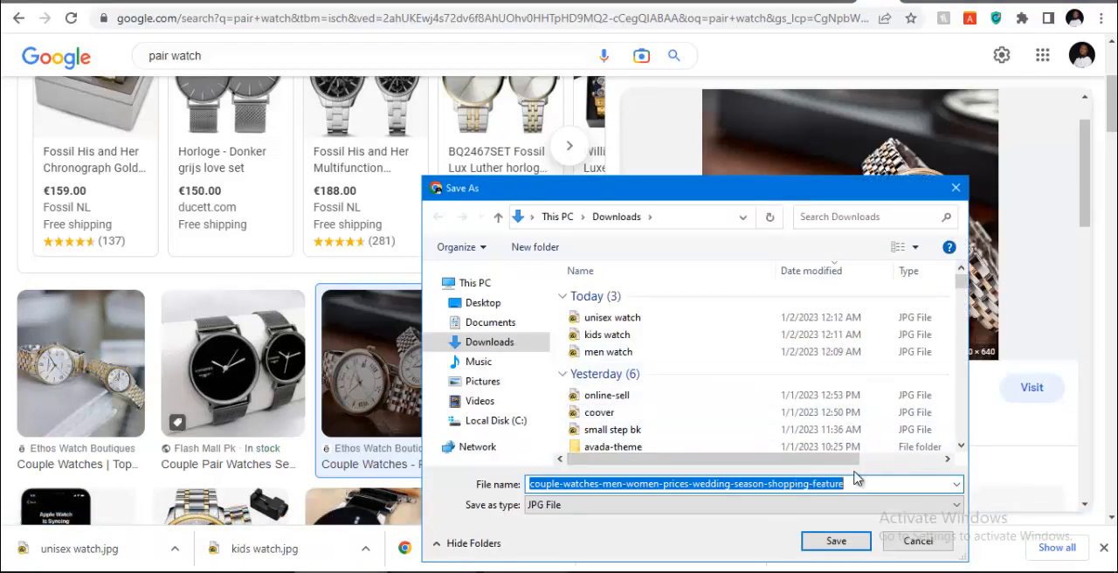
key("BackSpace")
type("pair watch")
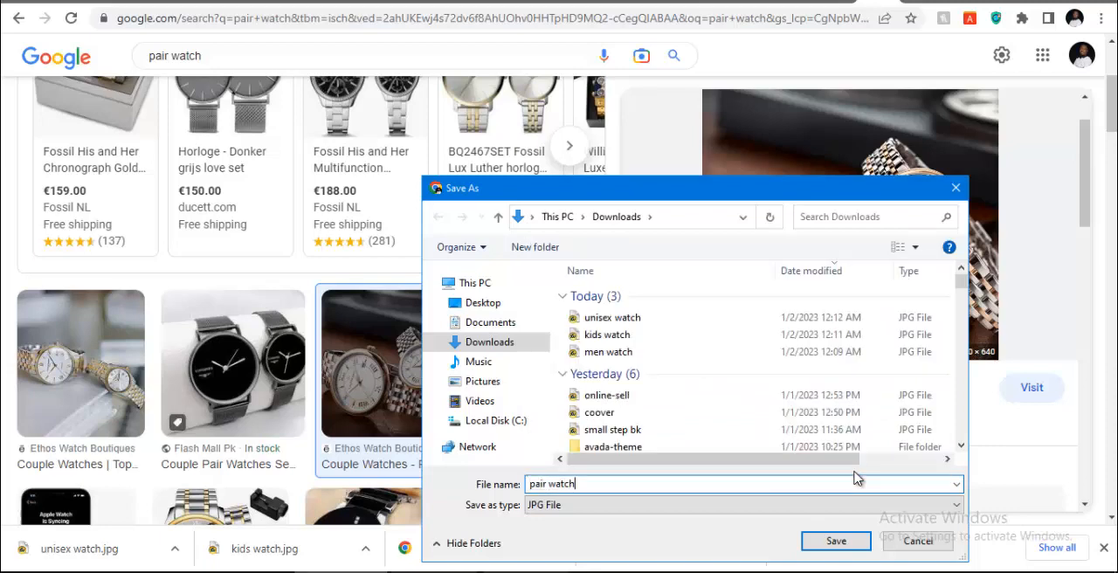
key("Return")
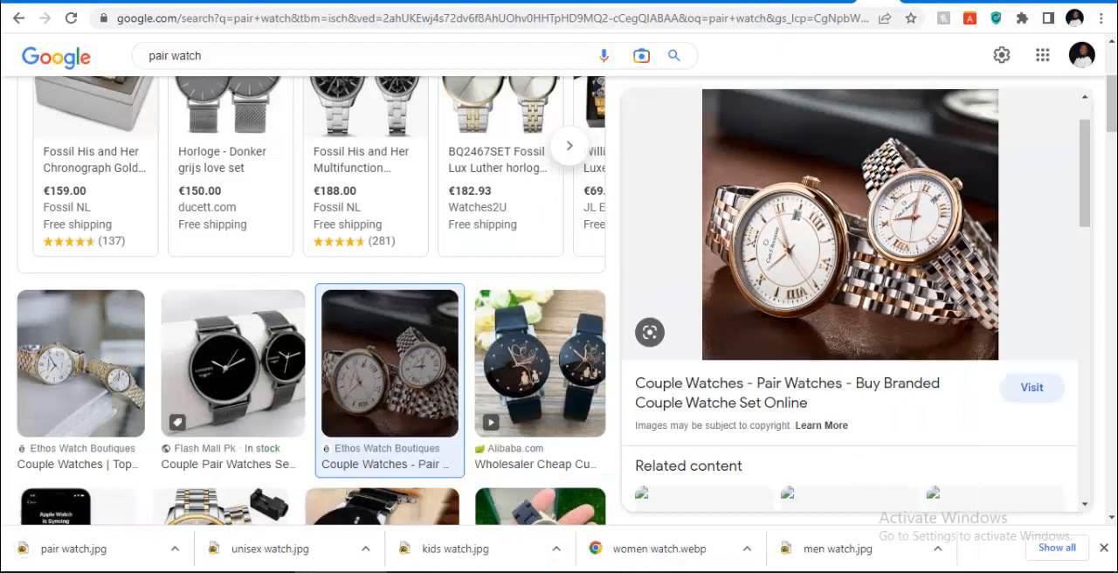
Switch to the WordPress category edit page and look through its header and display settings
left_click(763, 2)
left_click(759, 2)
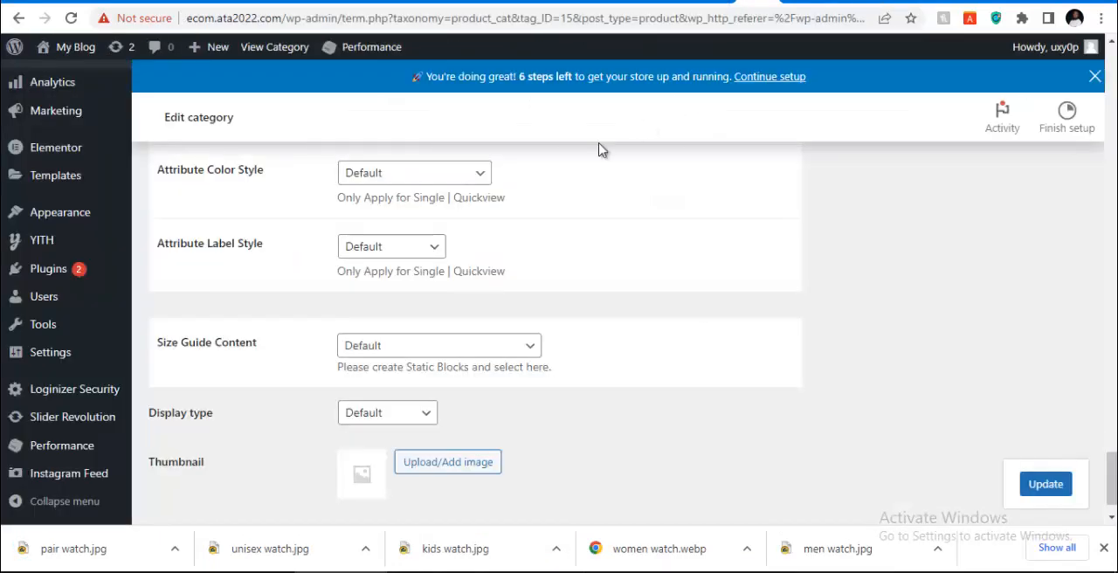
scroll(436, 312, "down", 1)
scroll(436, 308, "up", 15)
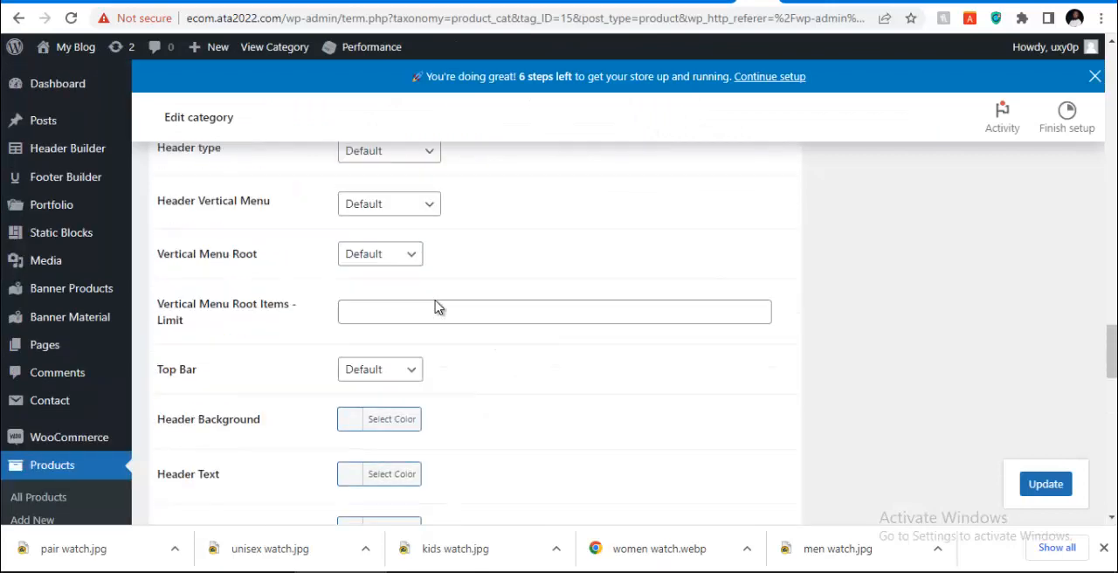
Return to the Google image results, replace the search query with "bracelet accessories" and run the search
left_click(870, 2)
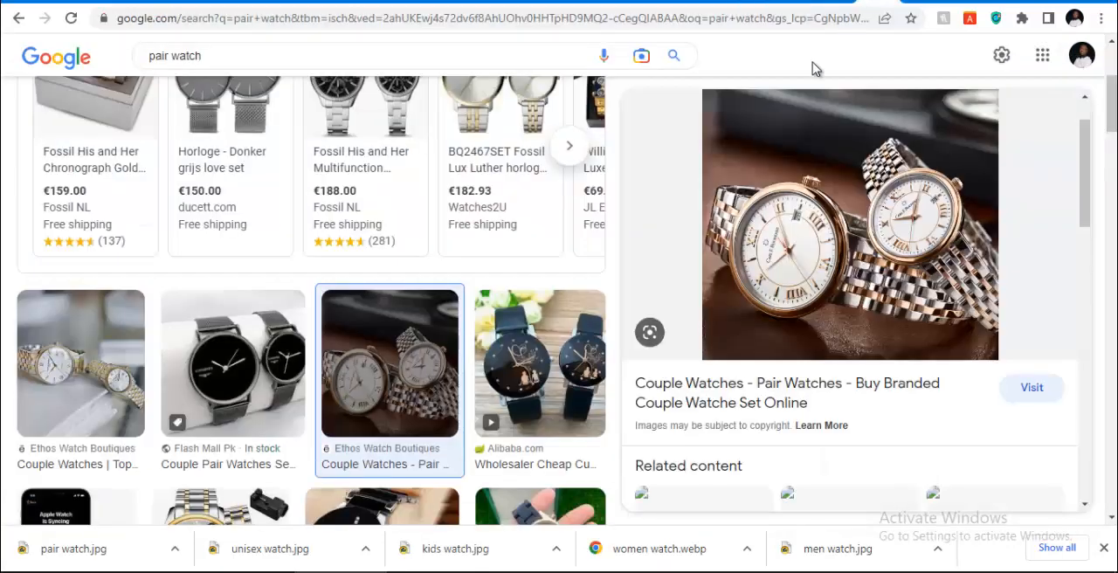
left_click(486, 57)
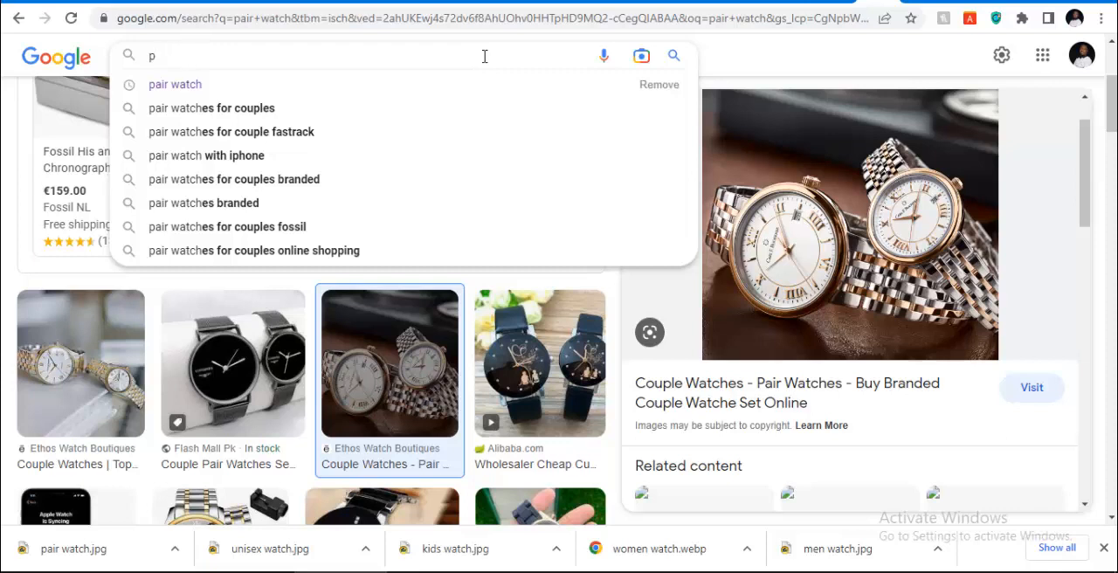
key("BackSpace")
type("bra")
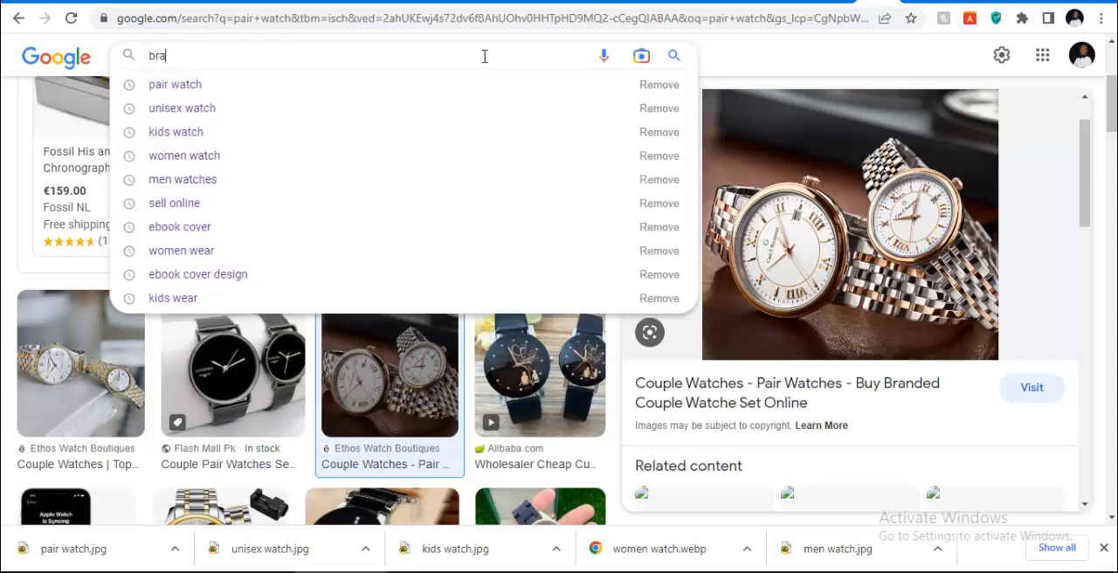
type("c")
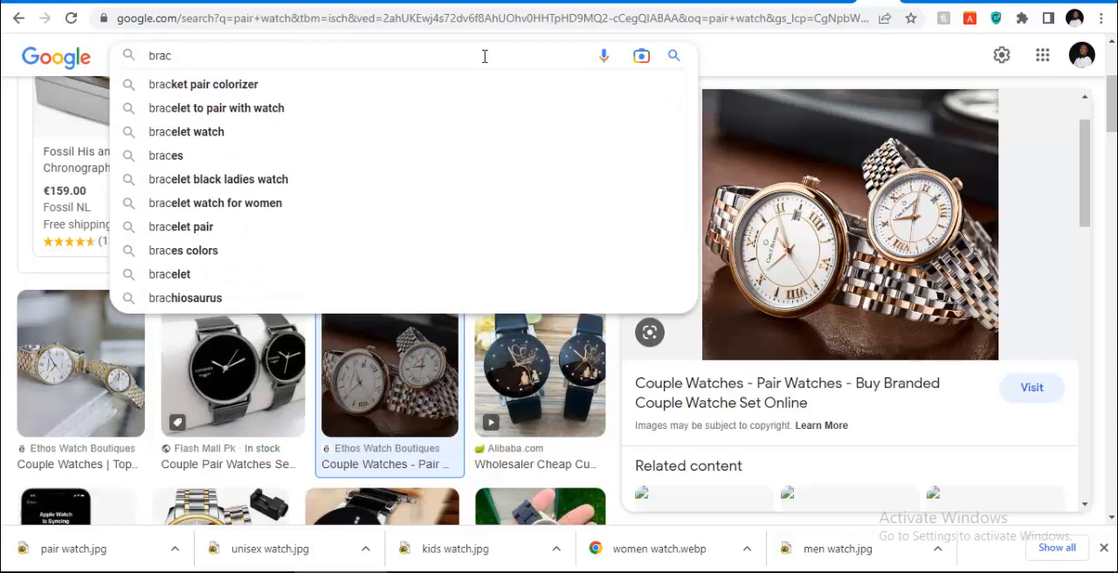
type("elet")
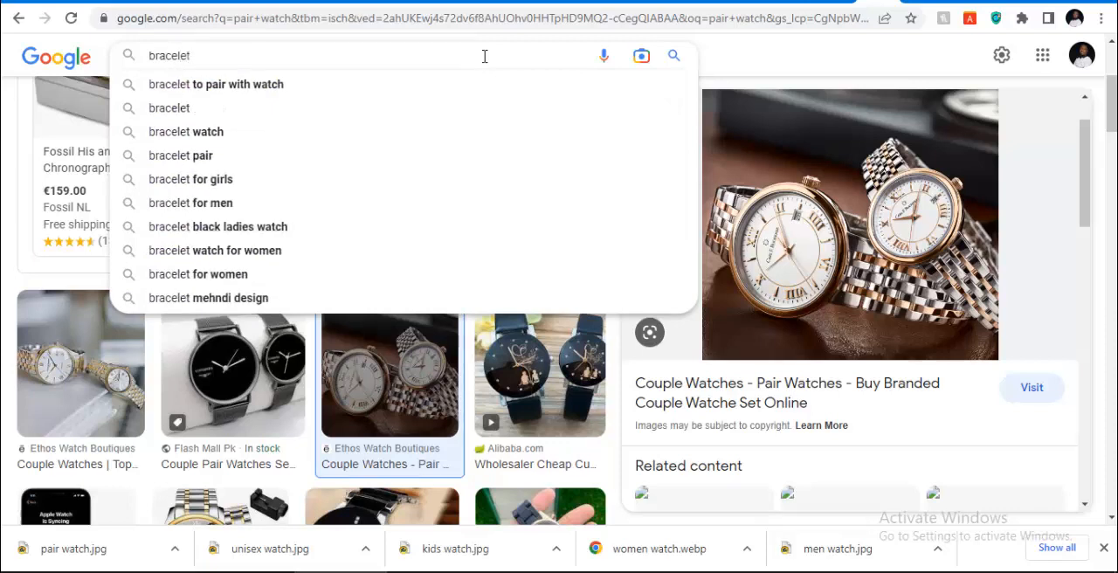
type(" ac")
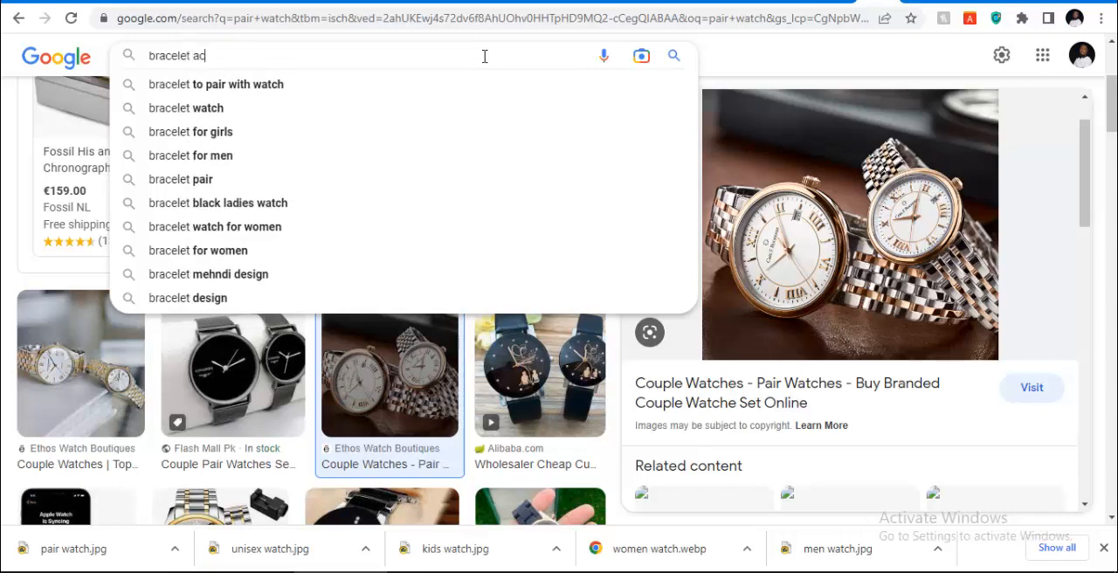
type("c")
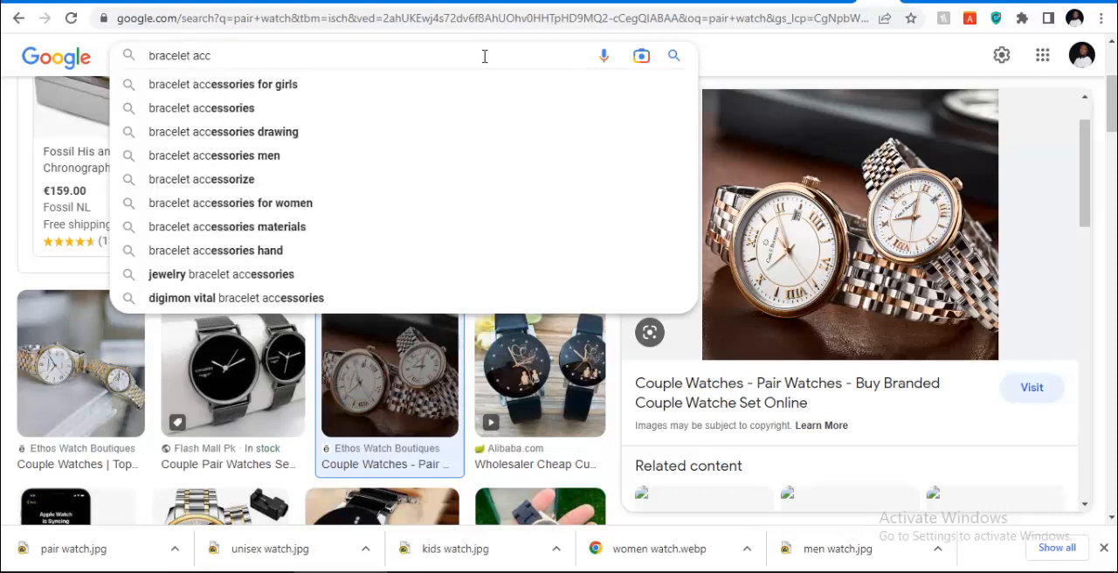
key("Down")
key("Down")
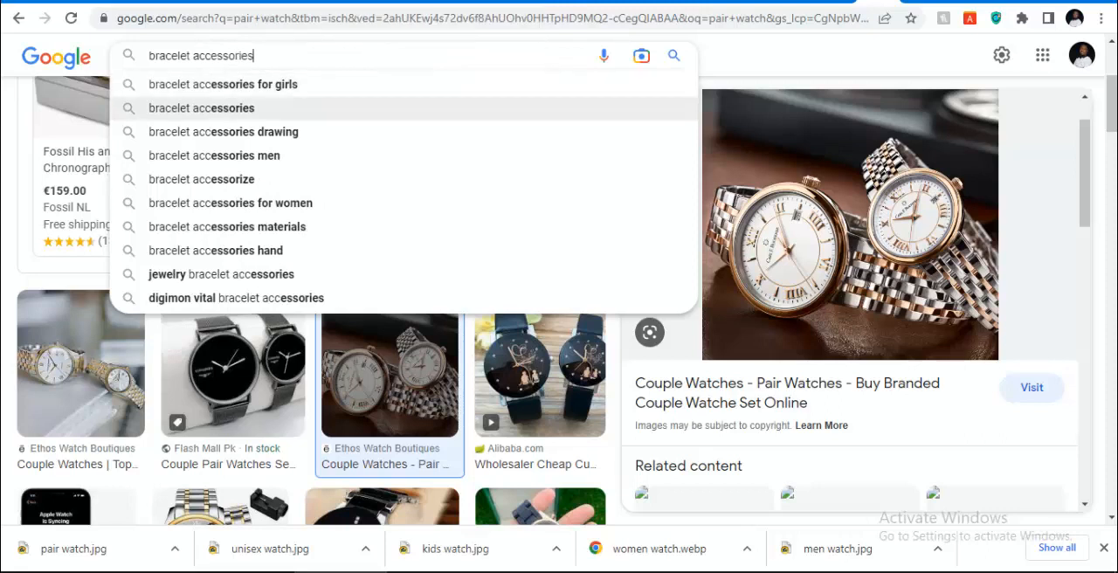
key("Return")
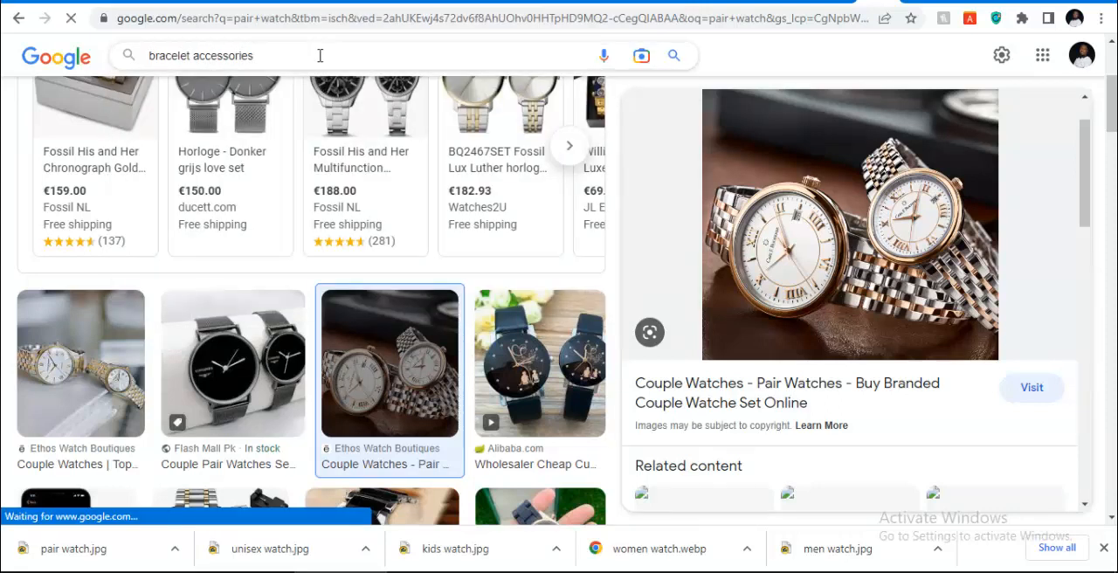
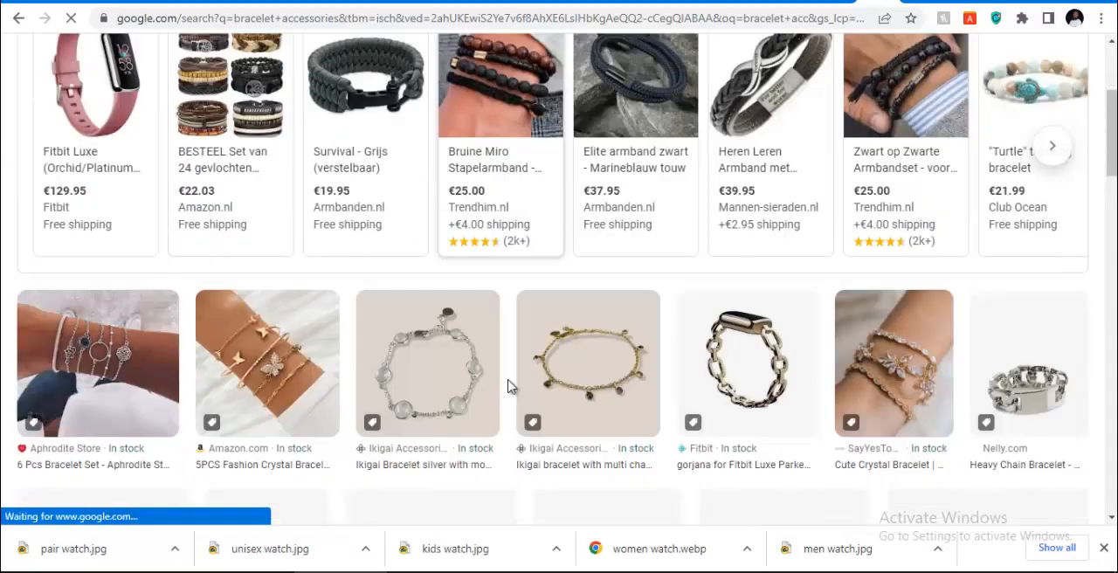
Browse the bracelet accessories image results for a picture suited to the accessories category
scroll(512, 387, "down", 4)
scroll(689, 294, "down", 5)
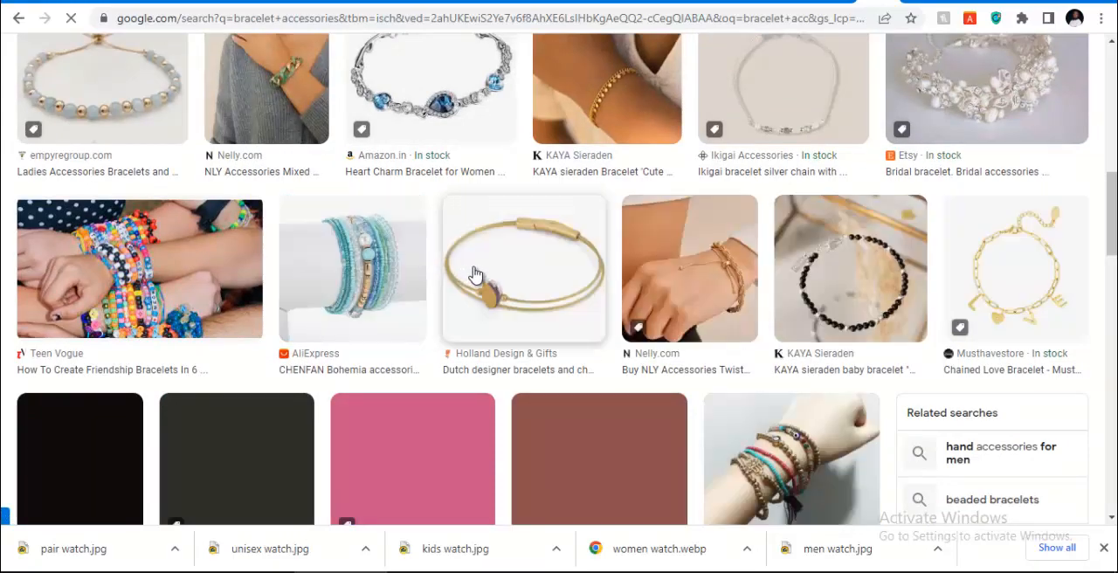
scroll(690, 285, "down", 4)
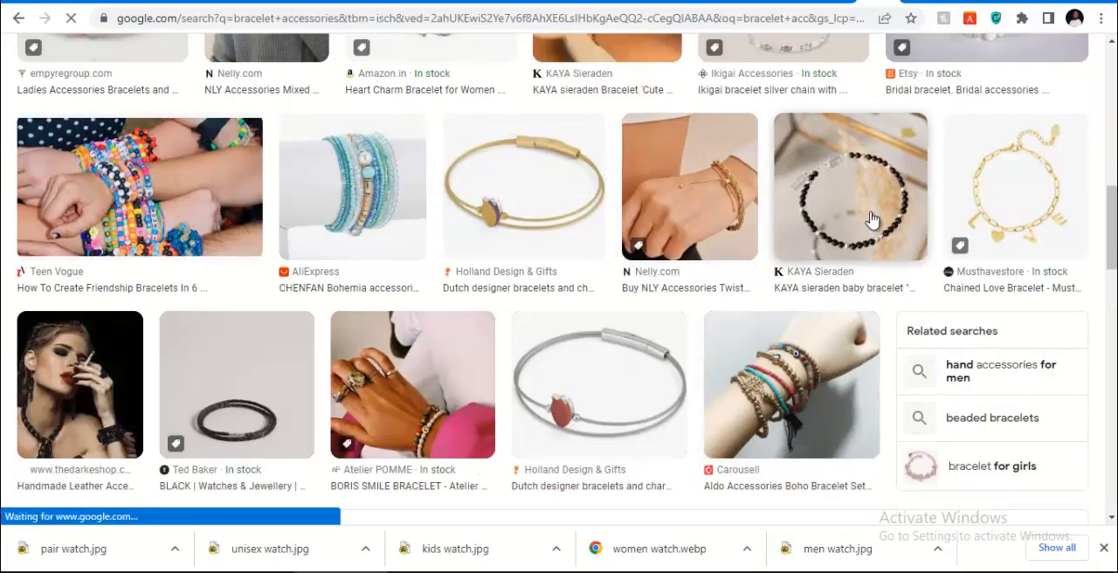
scroll(291, 192, "up", 7)
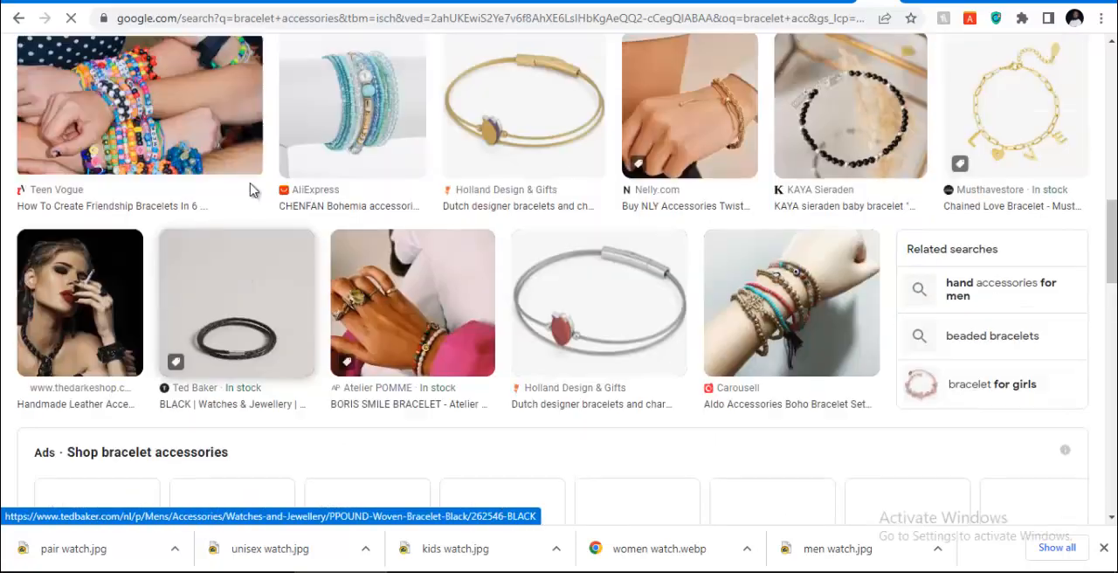
scroll(301, 192, "up", 4)
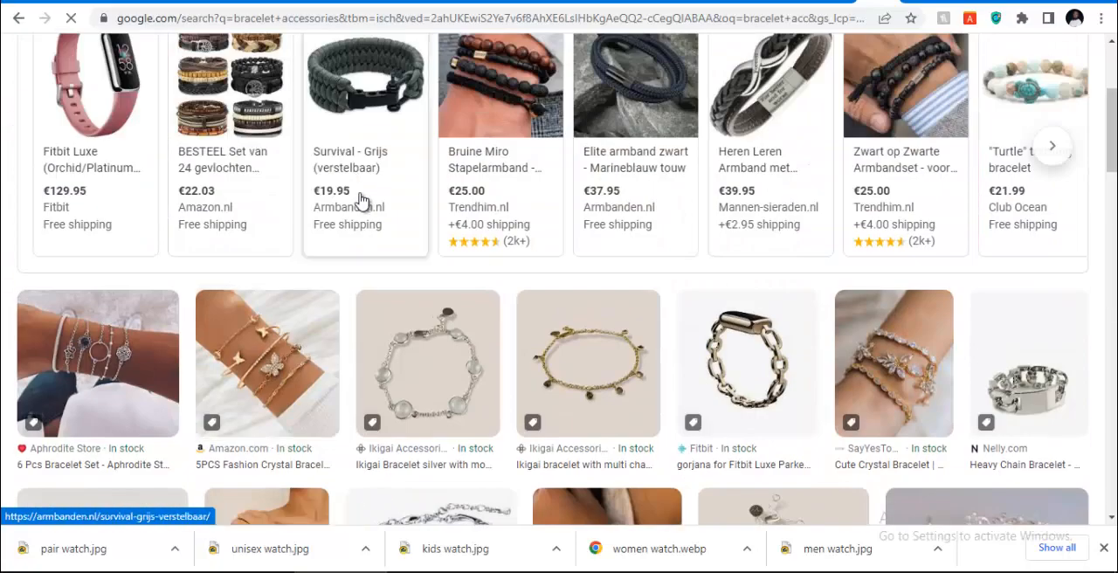
scroll(262, 194, "down", 3)
scroll(451, 225, "down", 9)
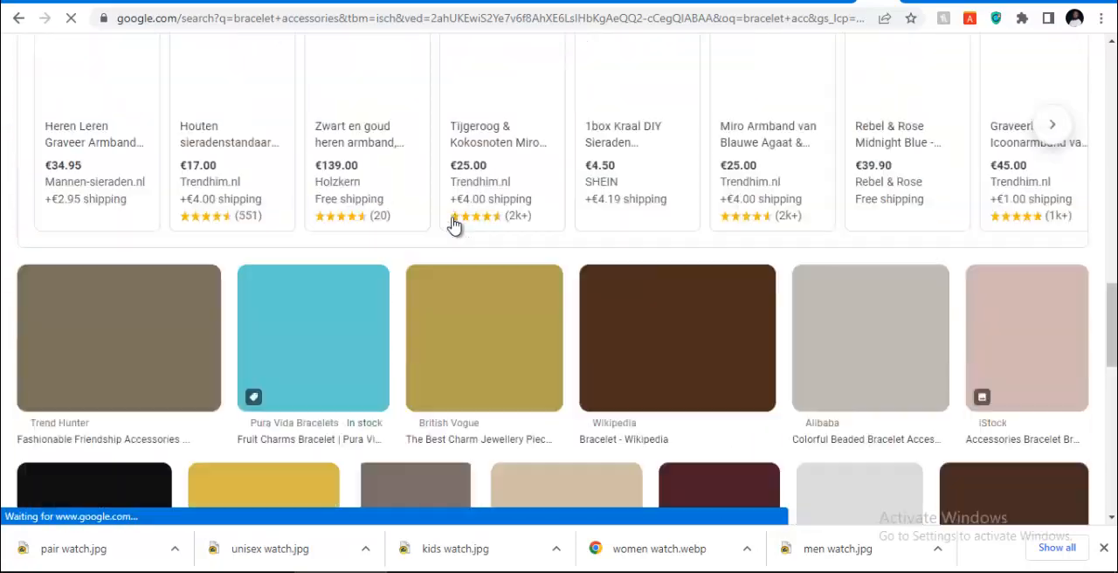
scroll(470, 218, "down", 4)
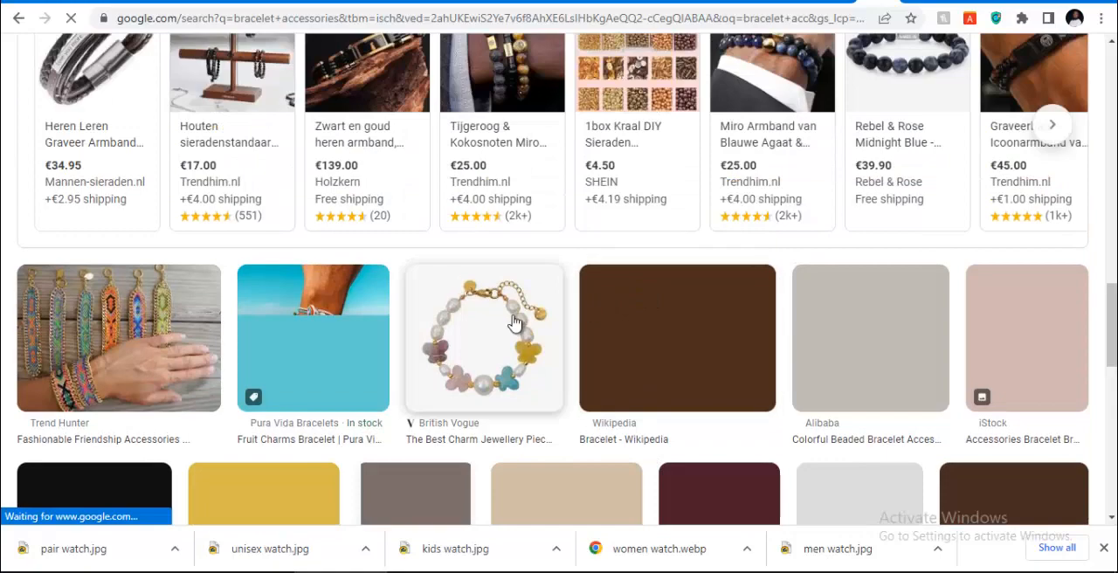
scroll(611, 301, "down", 2)
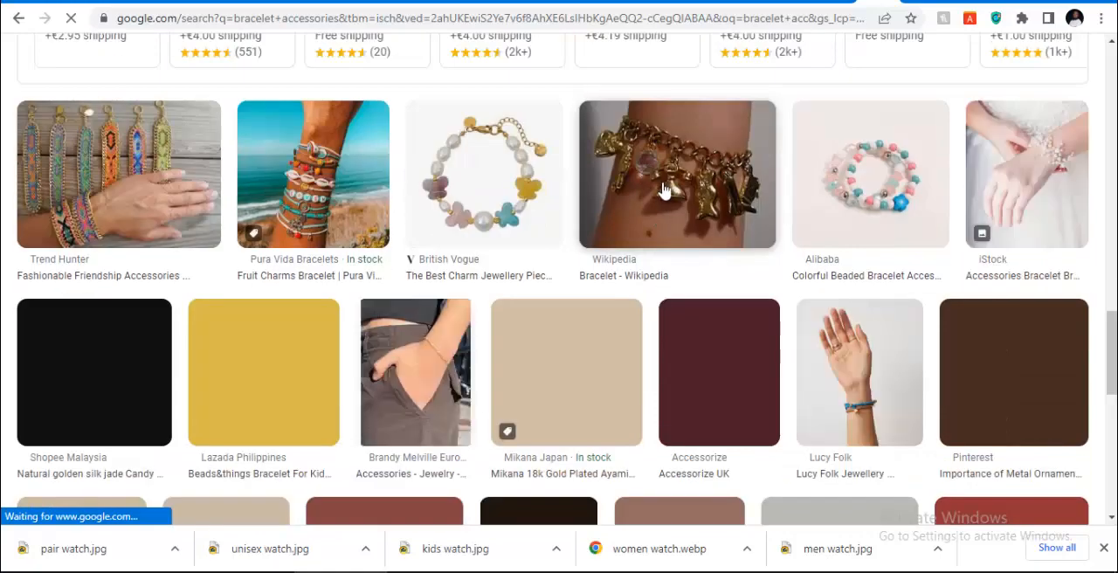
scroll(786, 214, "down", 3)
scroll(774, 222, "up", 3)
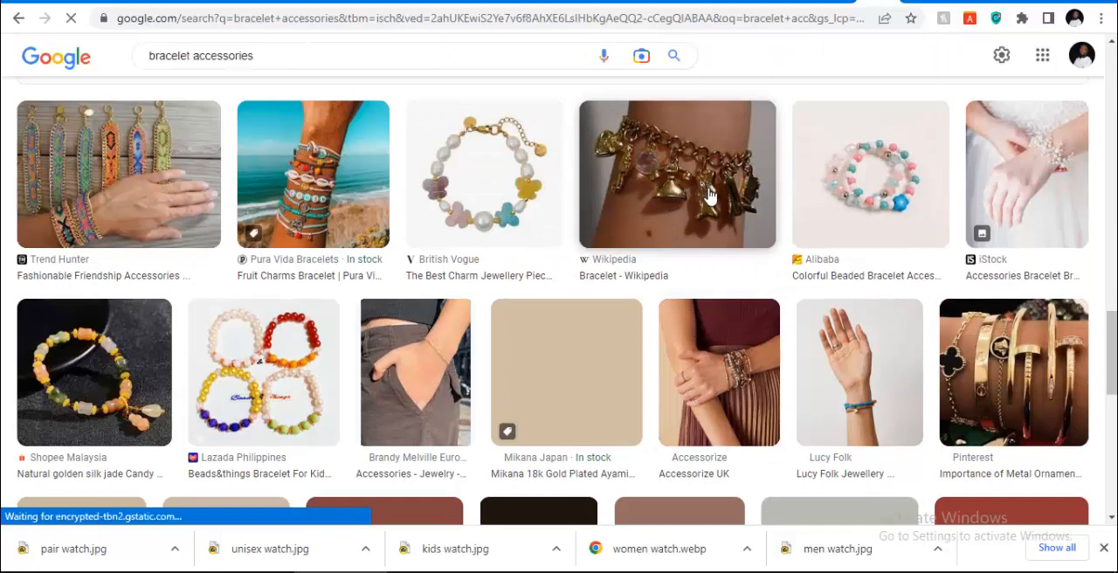
Preview the Wikipedia charm bracelet image and look through its related images
left_click(655, 256)
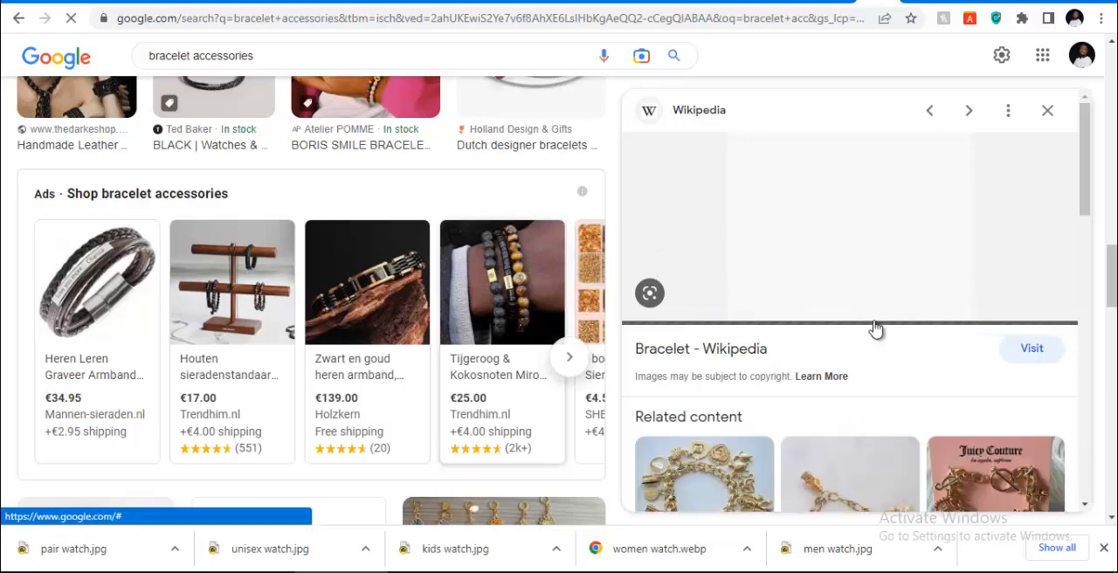
scroll(876, 330, "down", 3)
scroll(824, 307, "down", 5)
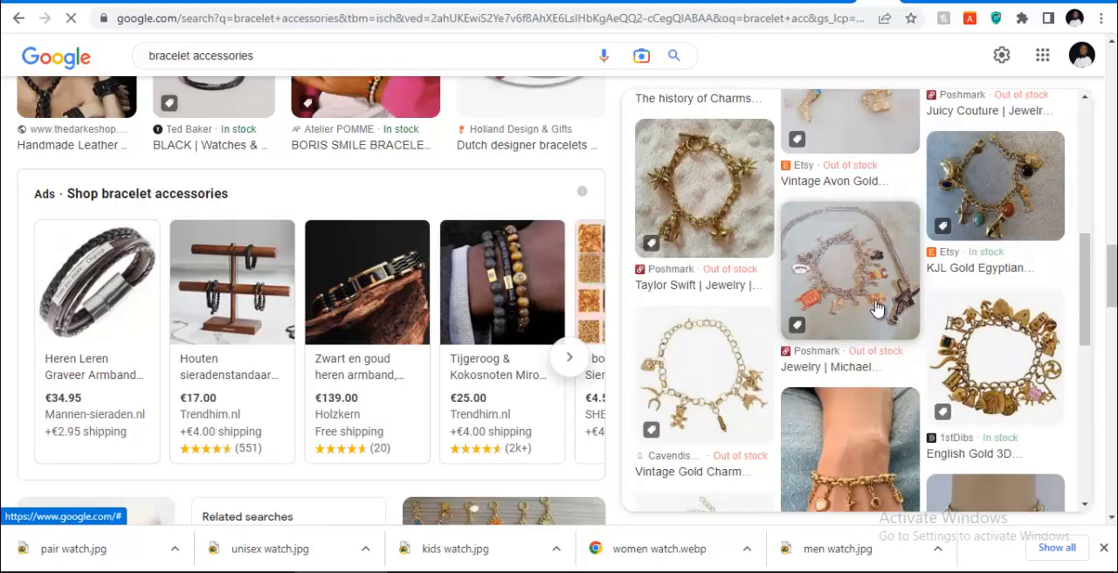
scroll(887, 302, "down", 2)
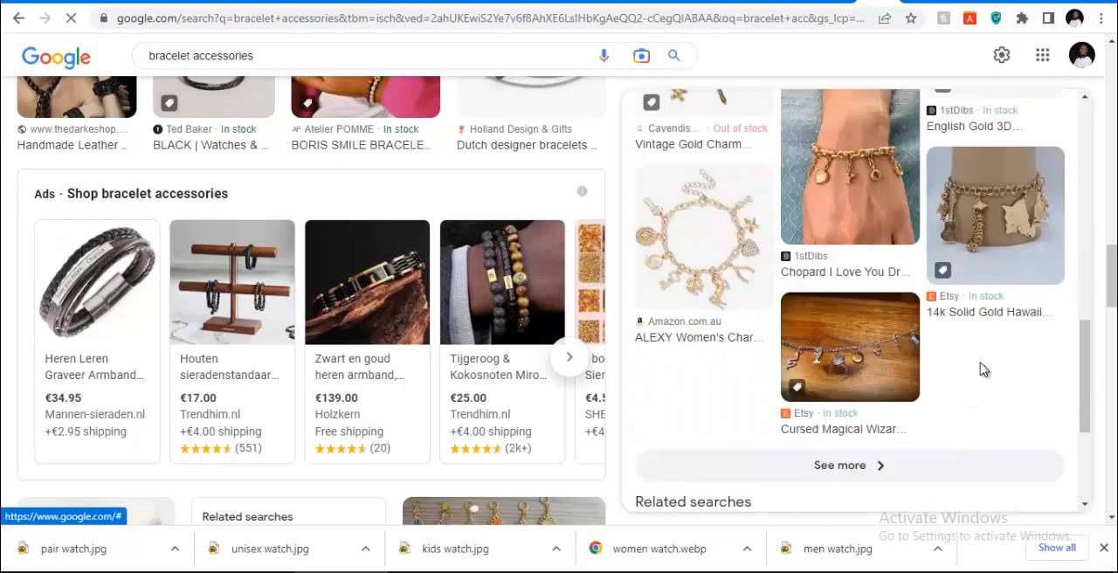
Preview the two 1stDibs Chopard charm bracelet images, comparing them with the related content and the remaining search results
left_click(864, 188)
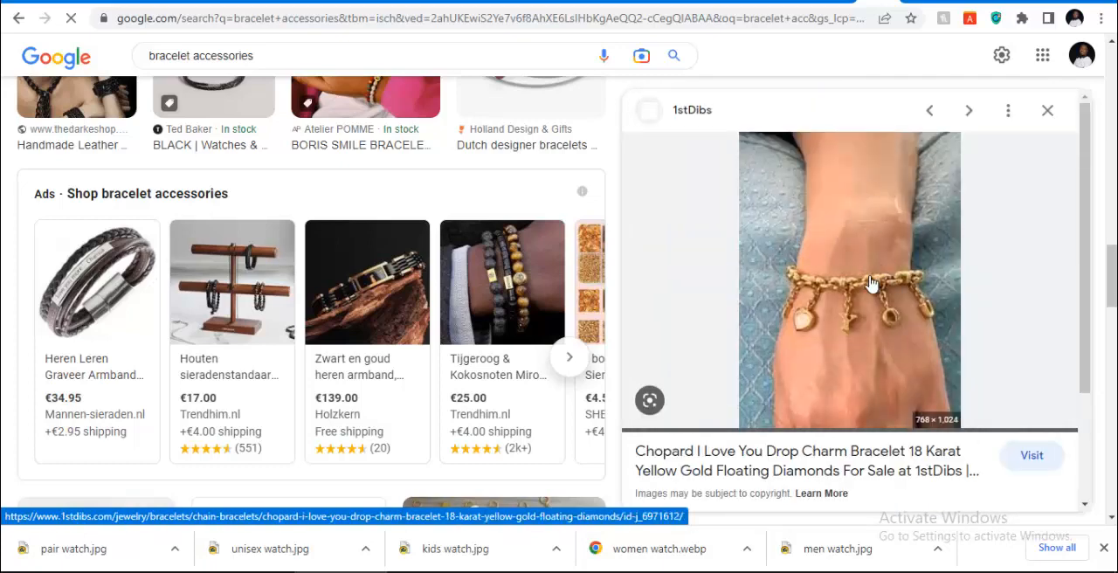
scroll(871, 282, "down", 2)
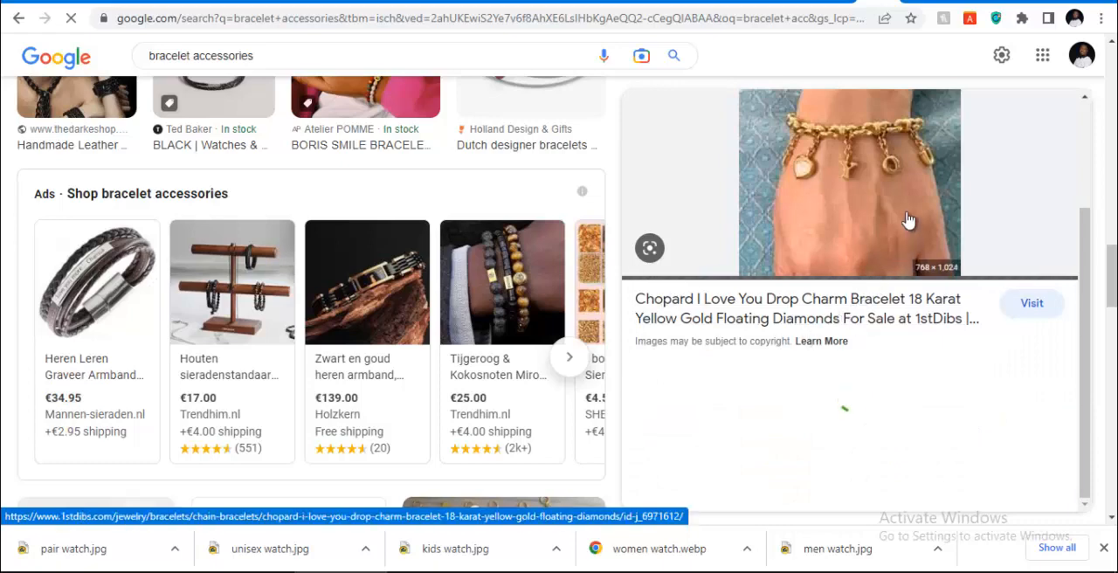
scroll(909, 221, "down", 3)
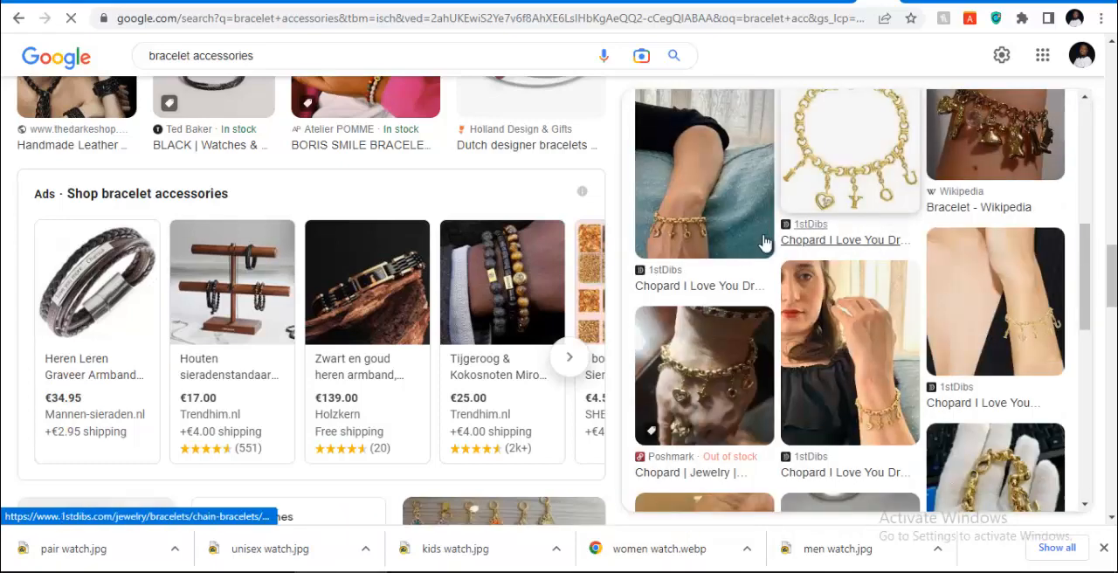
scroll(740, 249, "up", 1)
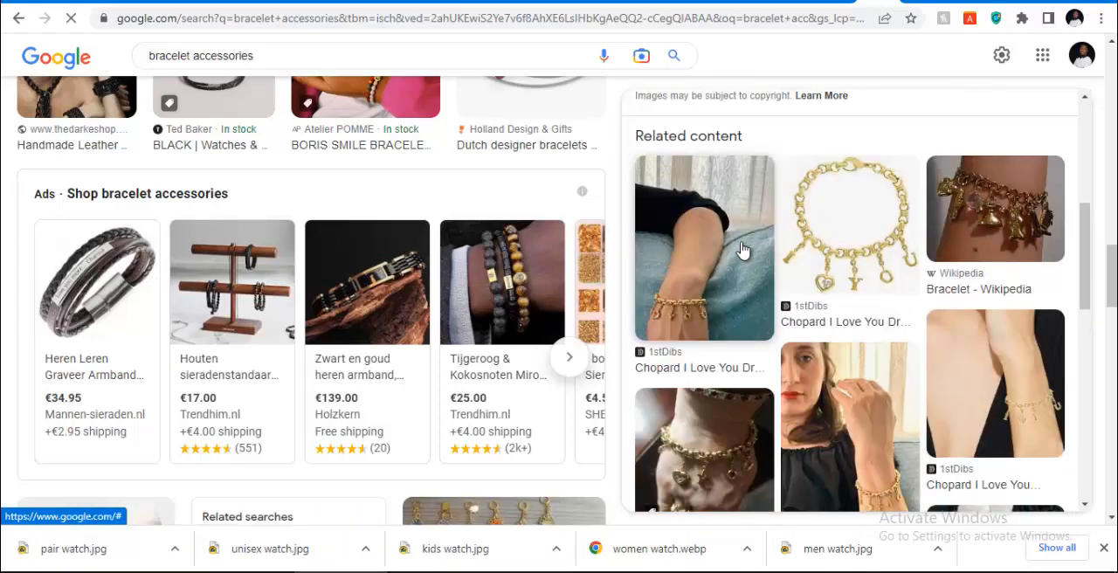
scroll(948, 219, "down", 3)
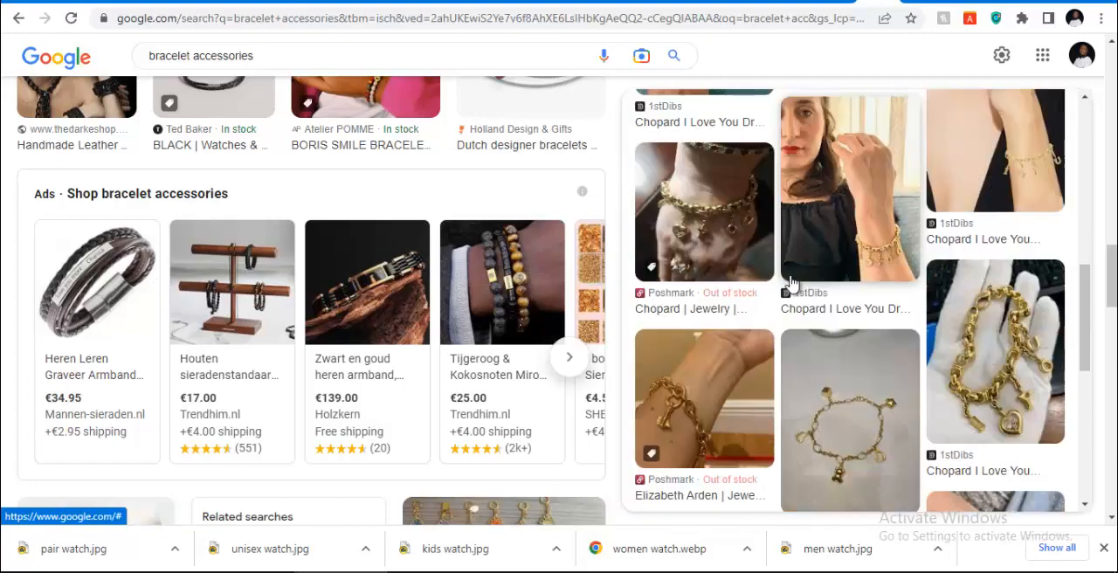
scroll(767, 245, "down", 4)
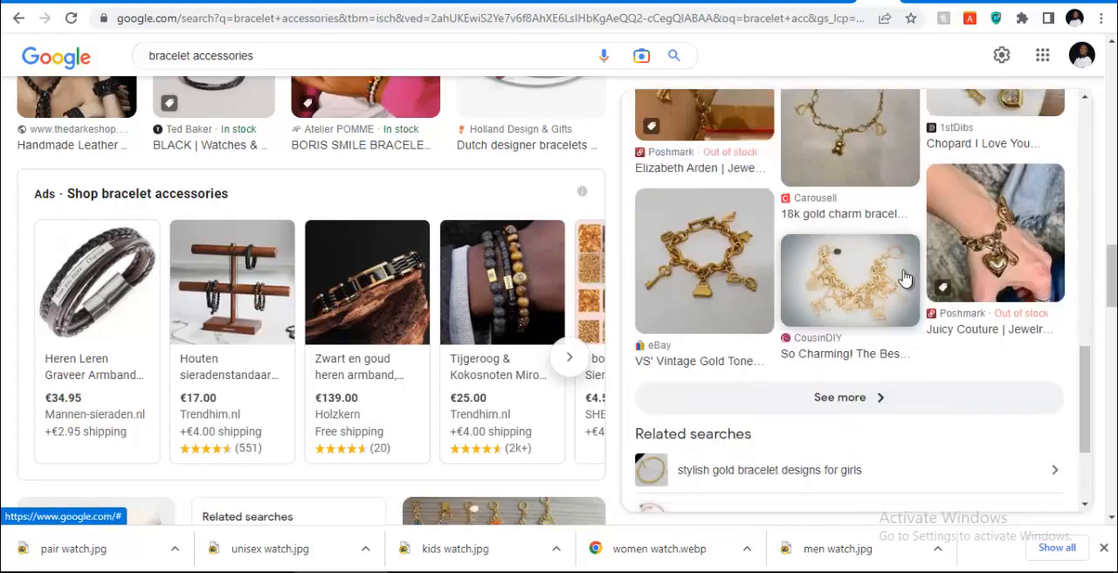
scroll(981, 196, "up", 2)
left_click(981, 196)
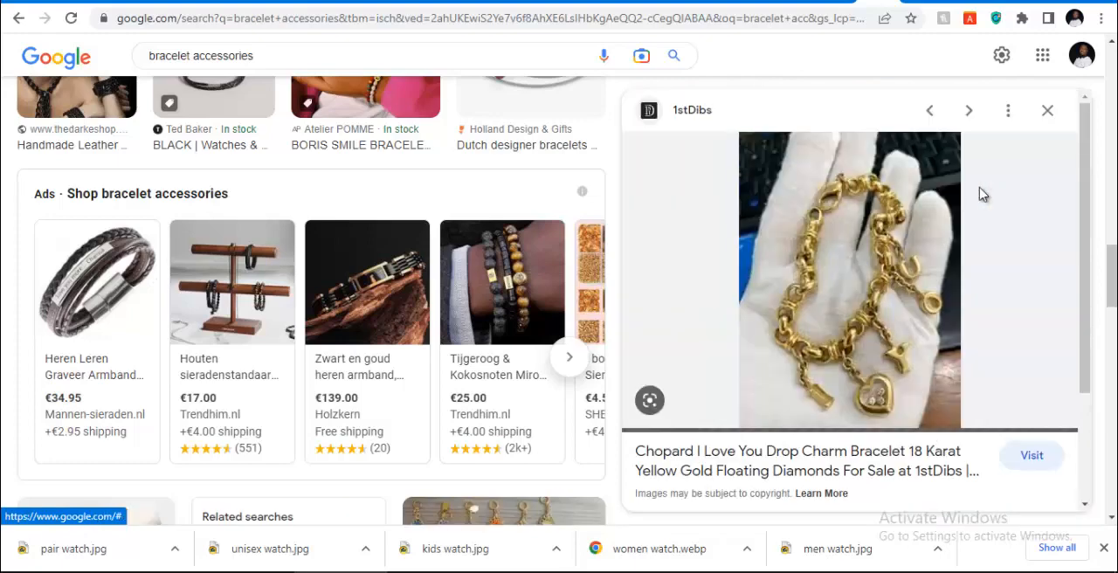
scroll(712, 266, "down", 4)
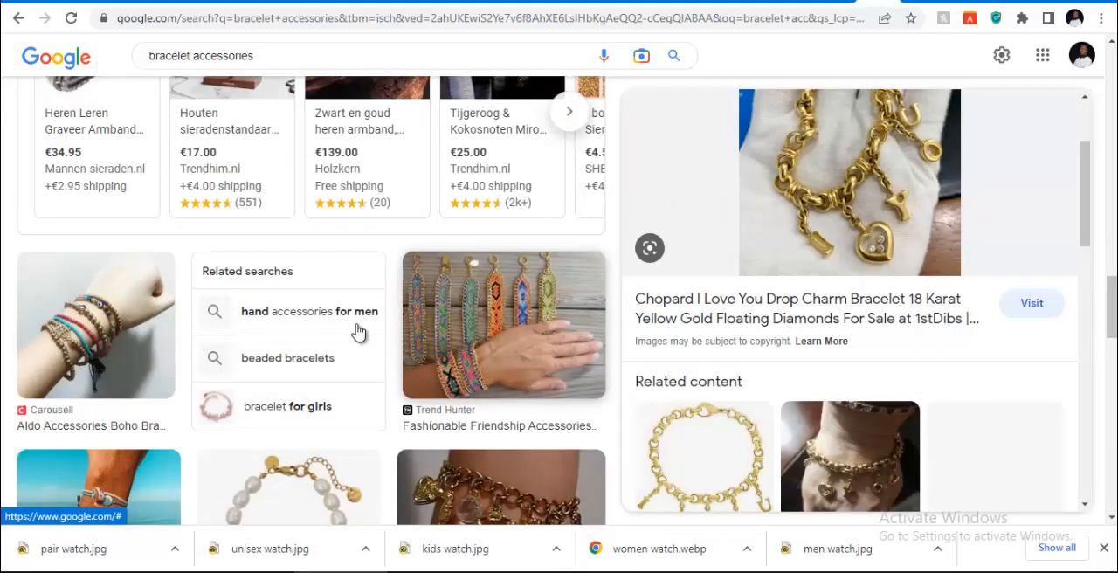
scroll(362, 330, "down", 4)
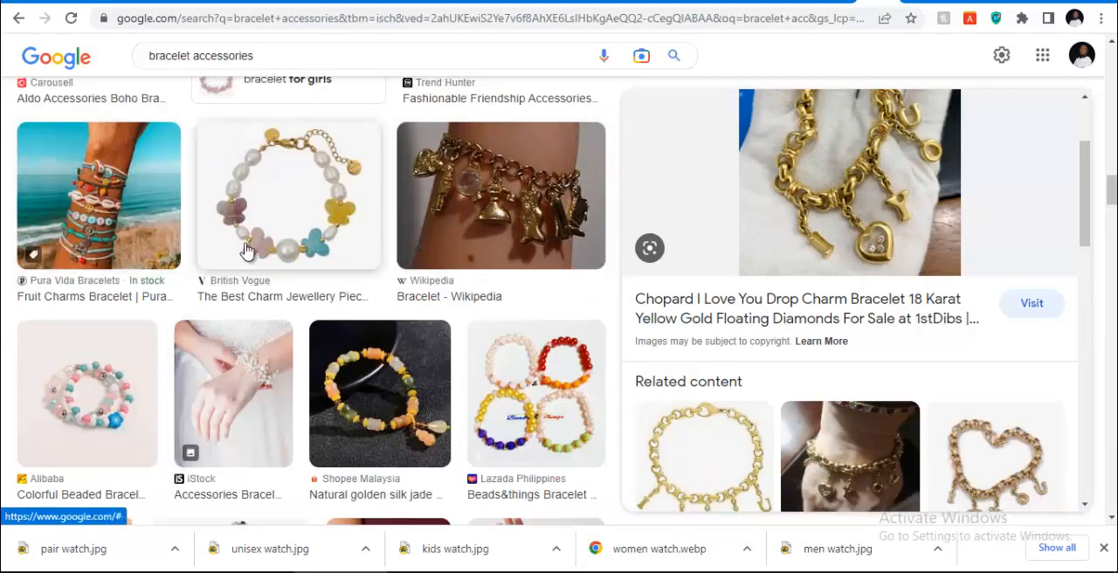
Preview the Shopee Malaysia bamboo beads bracelet image and save it to the Downloads folder as "acessories"
left_click(380, 437)
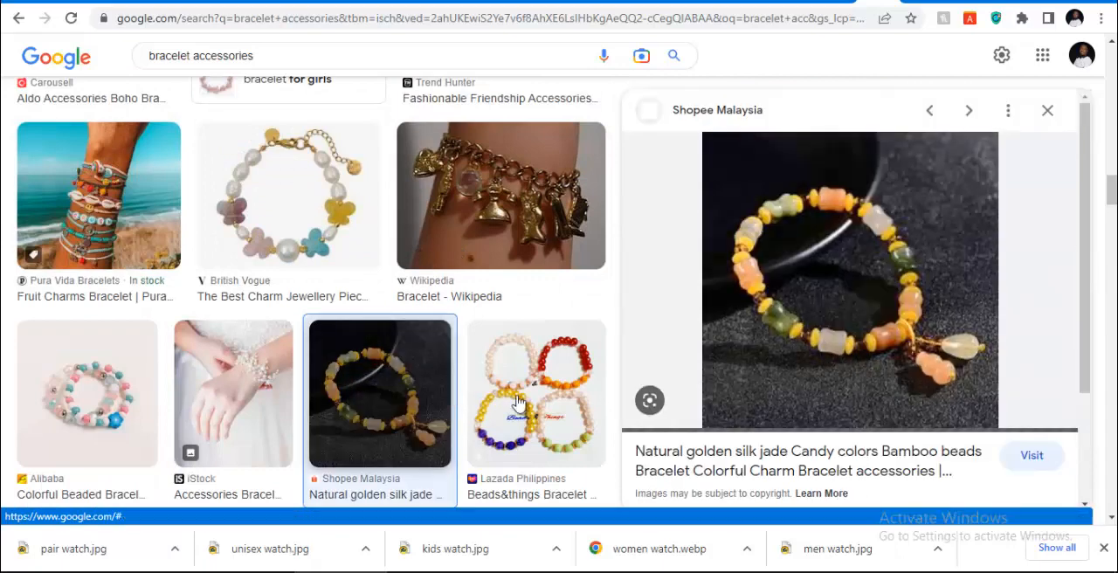
right_click(880, 278)
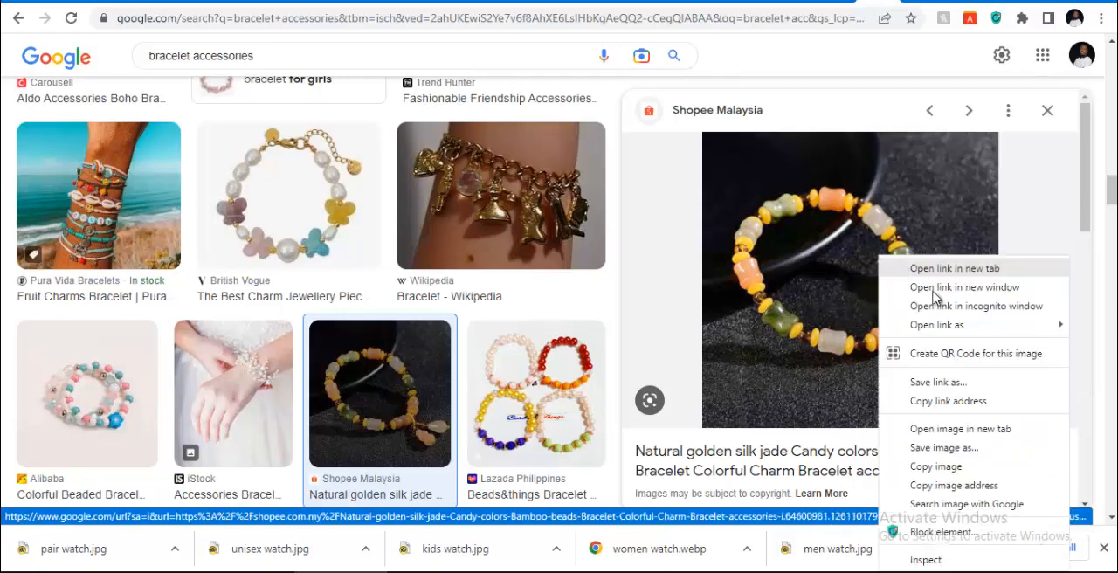
left_click(925, 448)
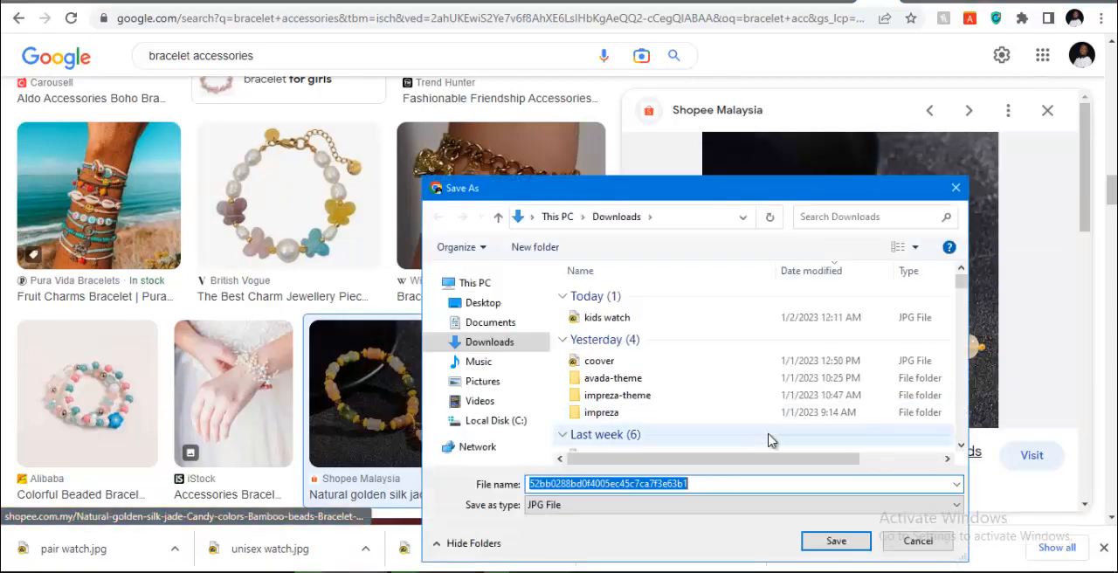
type("ace")
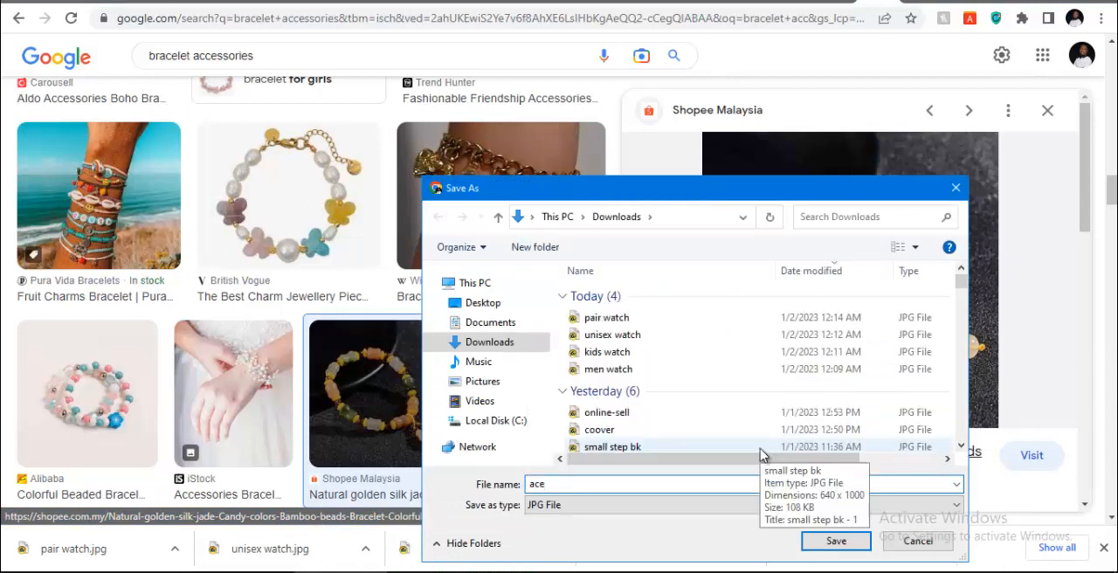
type("ssories")
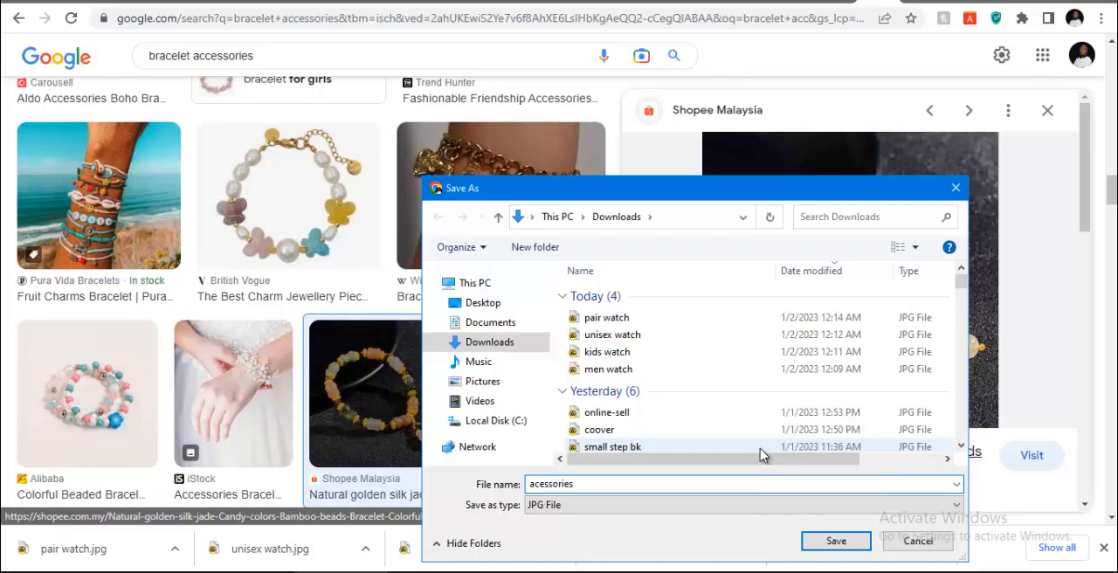
key("Return")
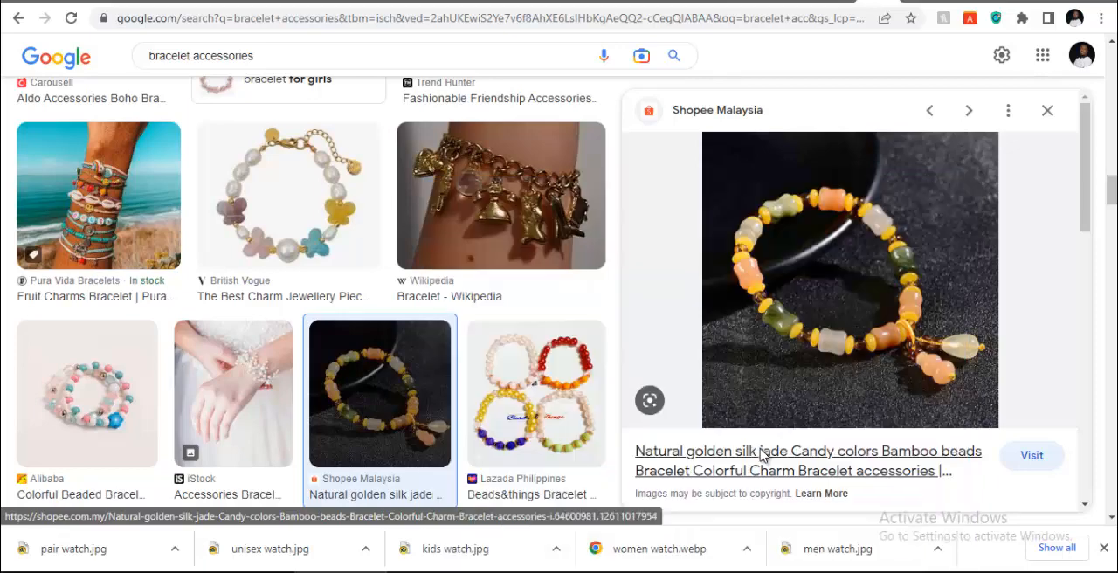
Switch to the WordPress category edit page and open the image chooser for the category thumbnail
mouse_move(605, 552)
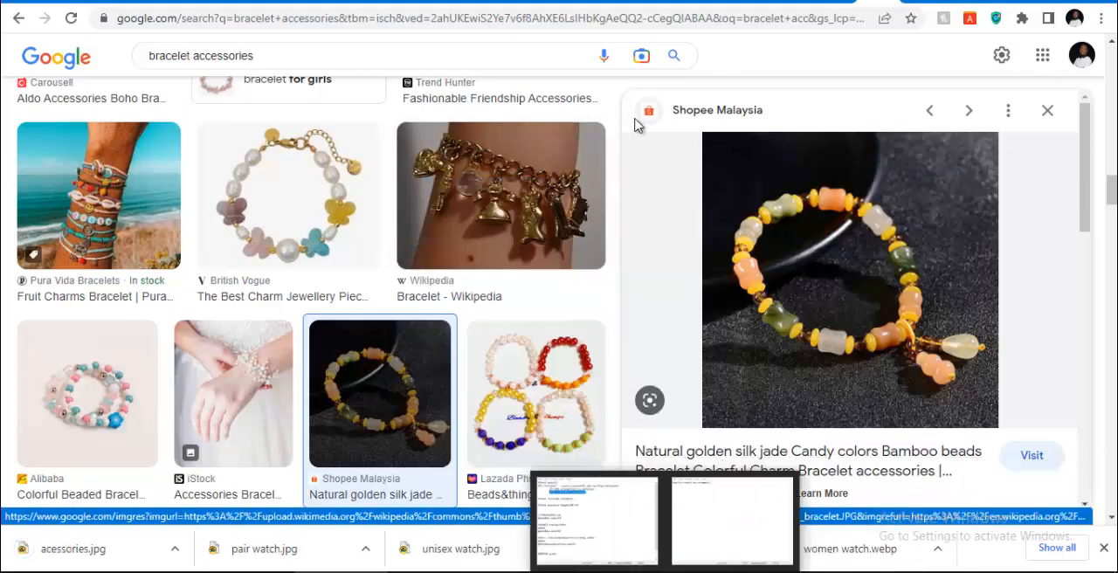
left_click(797, 2)
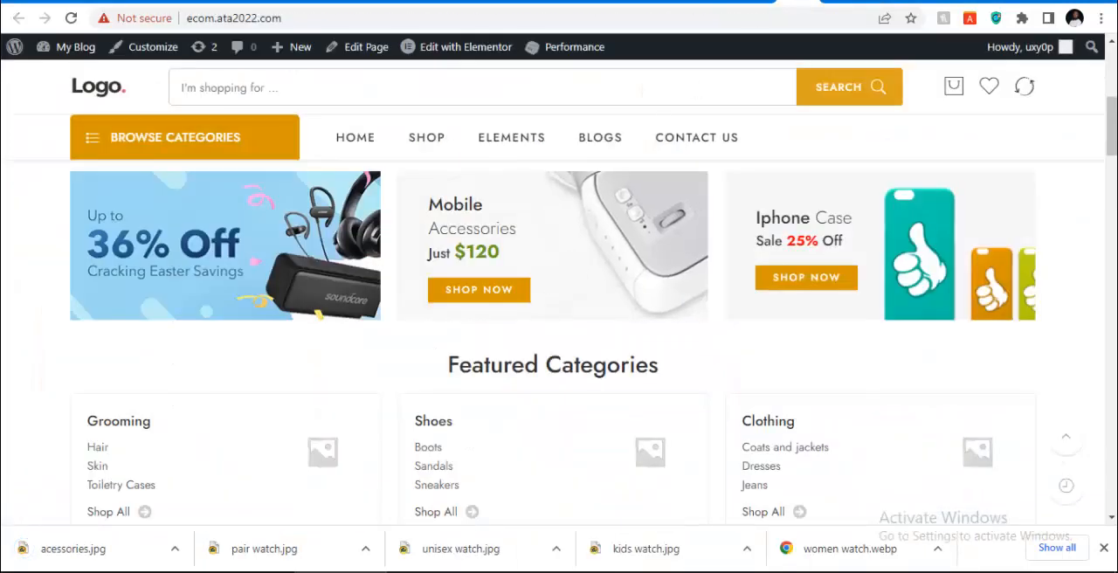
left_click(757, 2)
scroll(379, 427, "down", 3)
scroll(377, 427, "down", 10)
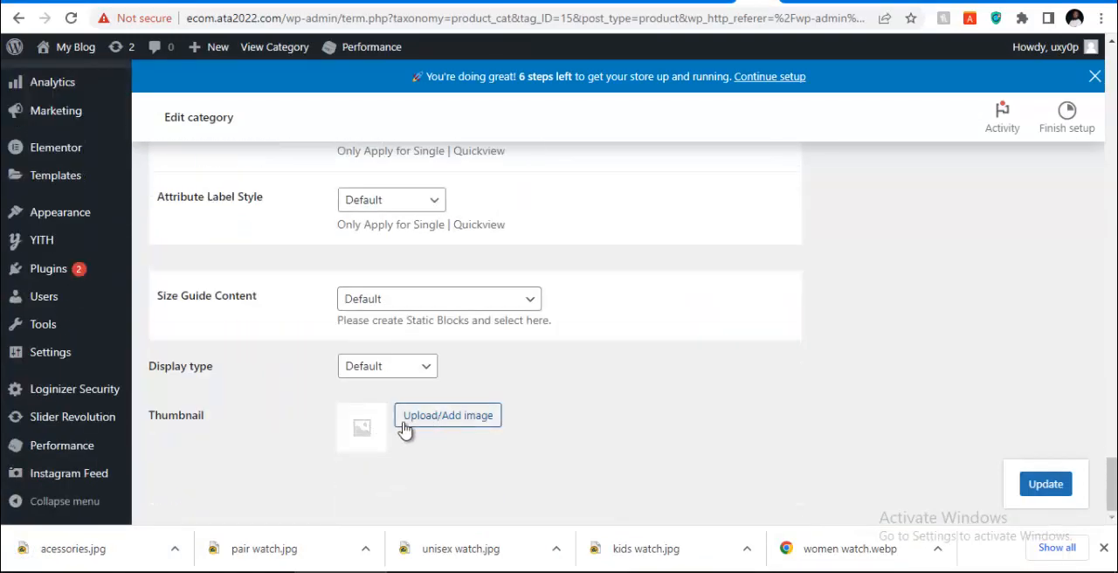
left_click(419, 422)
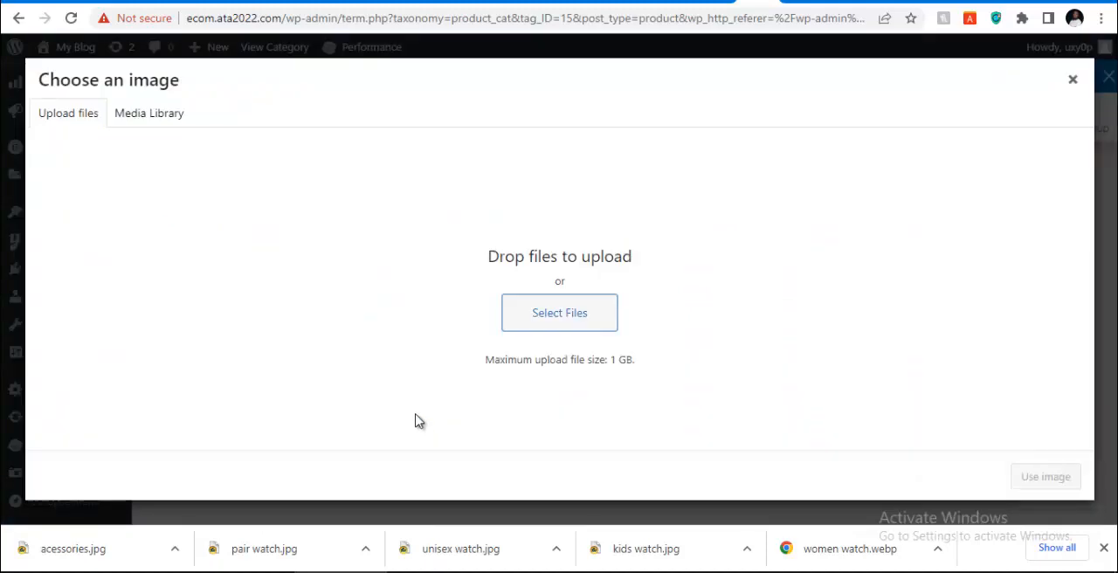
Upload the acessories, pair, unisex, kids, women and men watch images from Downloads to the media library and select the acessories image
left_click(566, 316)
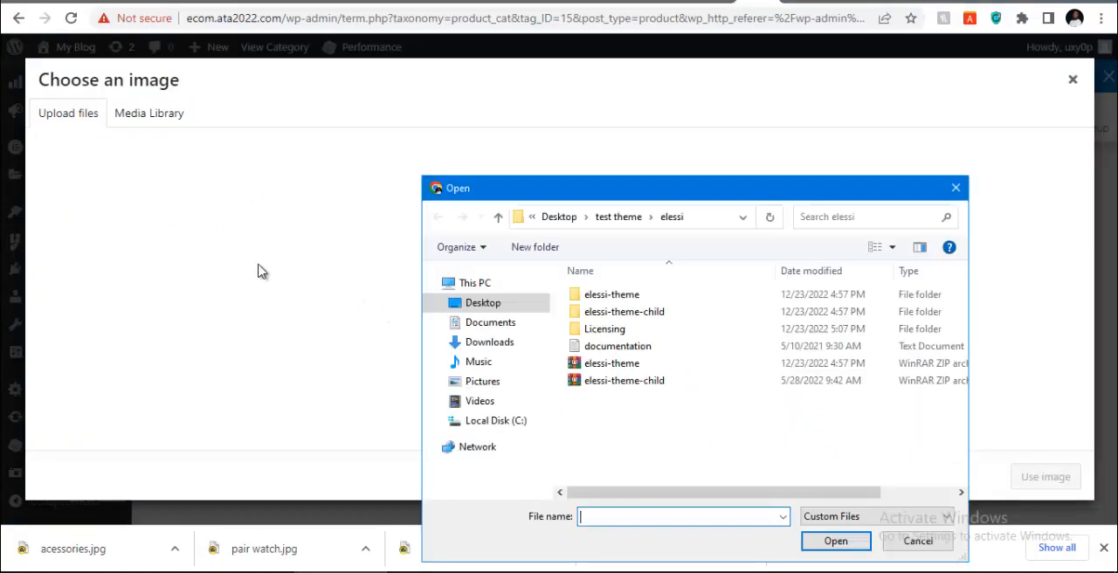
left_click(492, 340)
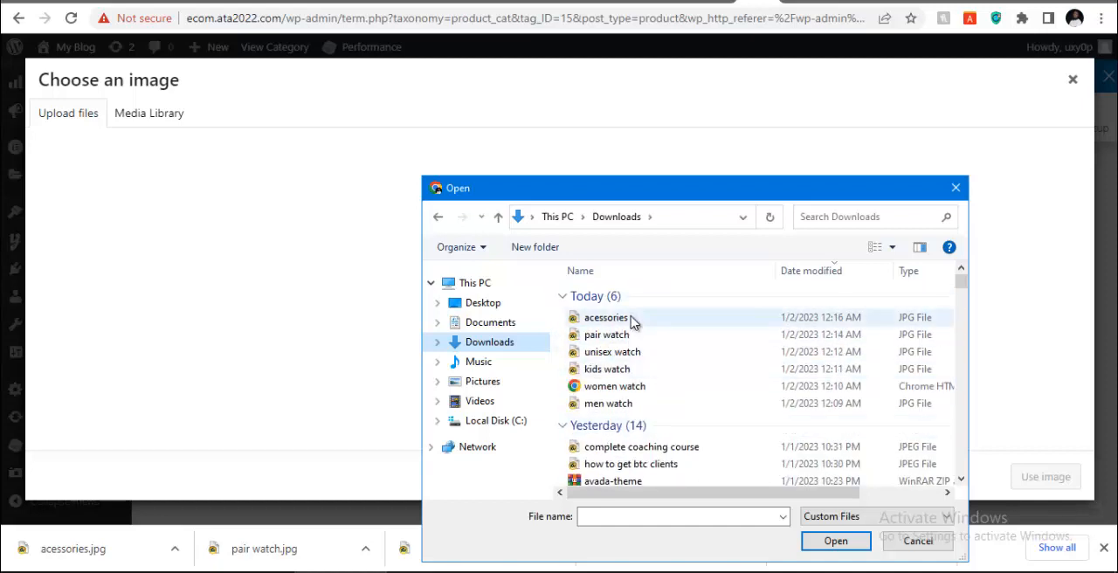
left_click(633, 319)
key("shift+Down")
key("shift+Down")
key("shift+Down")
key("shift+Down")
key("shift+Down")
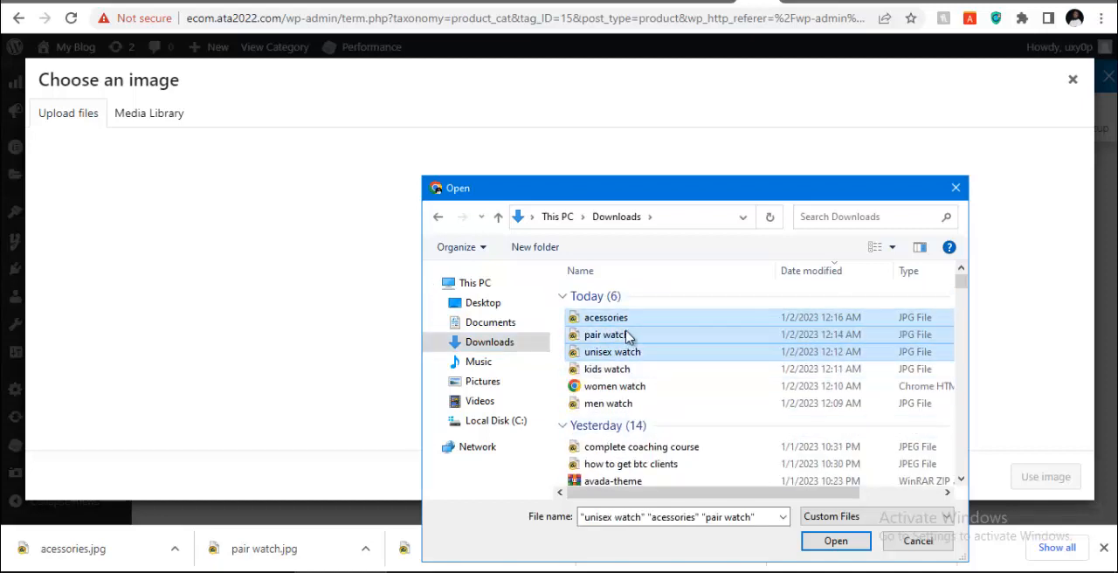
left_click(834, 541)
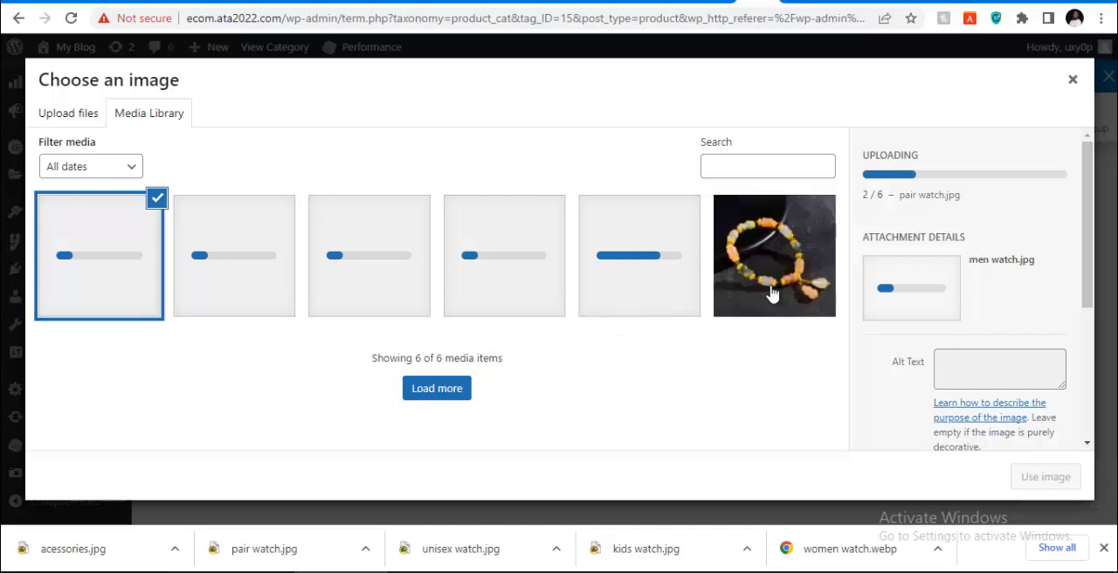
left_click(774, 291)
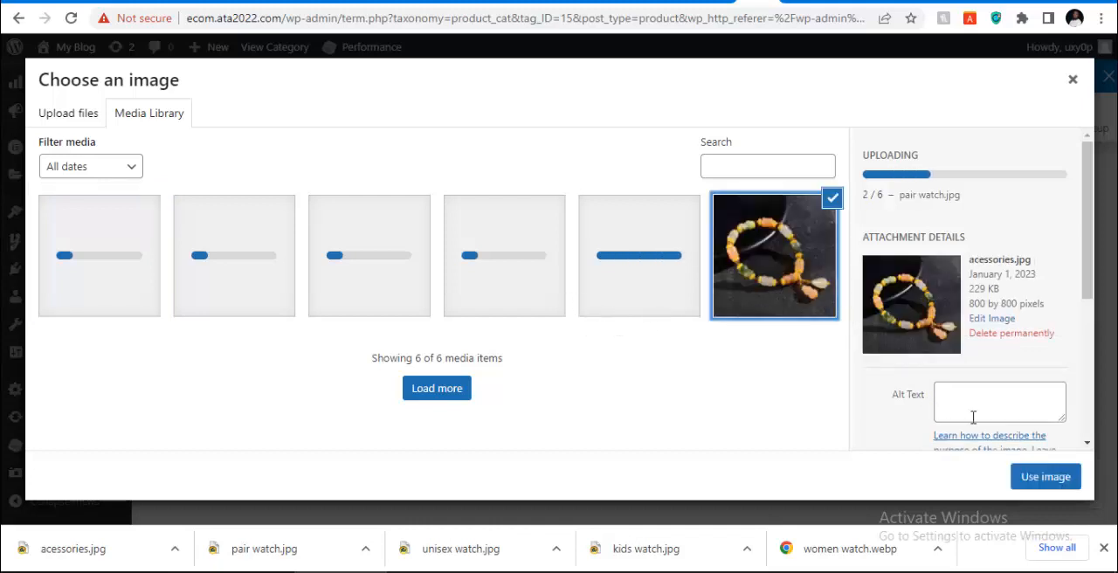
Apply the selected acessories image as the Accessories category thumbnail, update the category and return to the categories list
left_click(1044, 476)
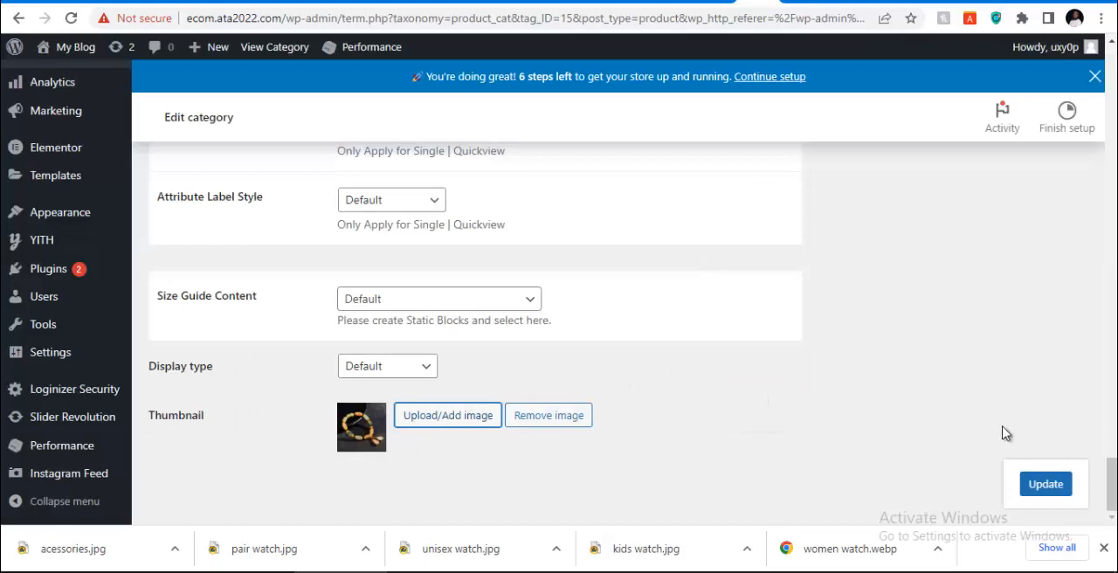
left_click(1031, 484)
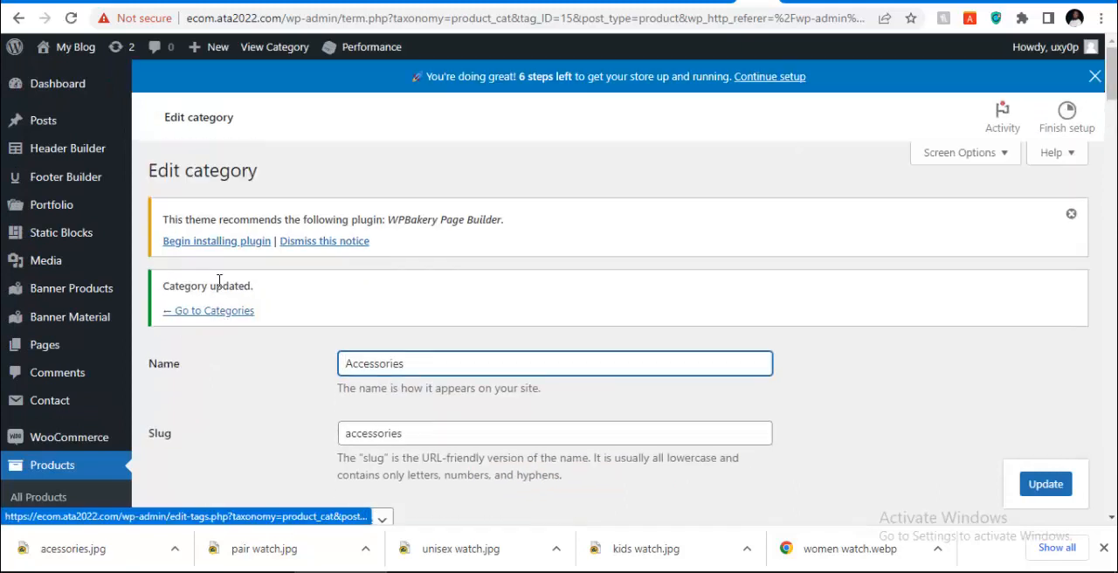
left_click(214, 312)
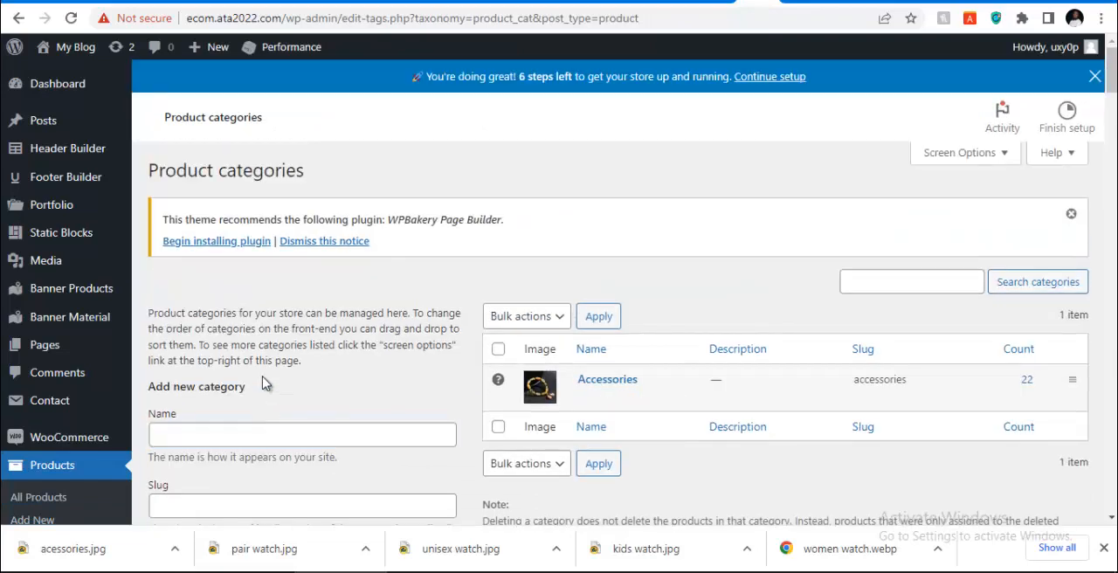
Enter "Men Watch" as both the name and the slug of a new product category
scroll(266, 384, "down", 5)
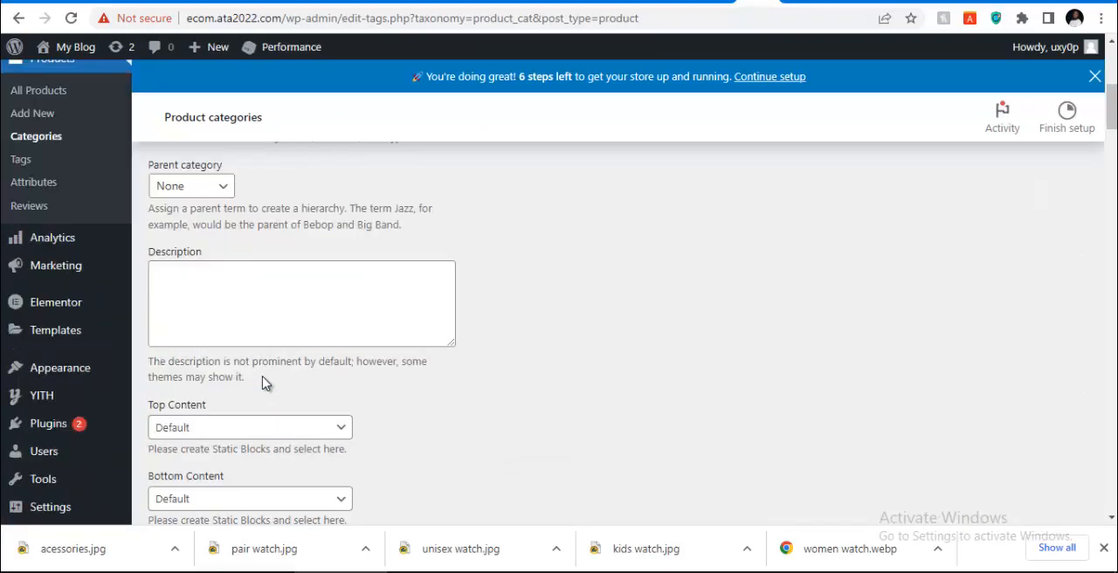
scroll(251, 319, "up", 4)
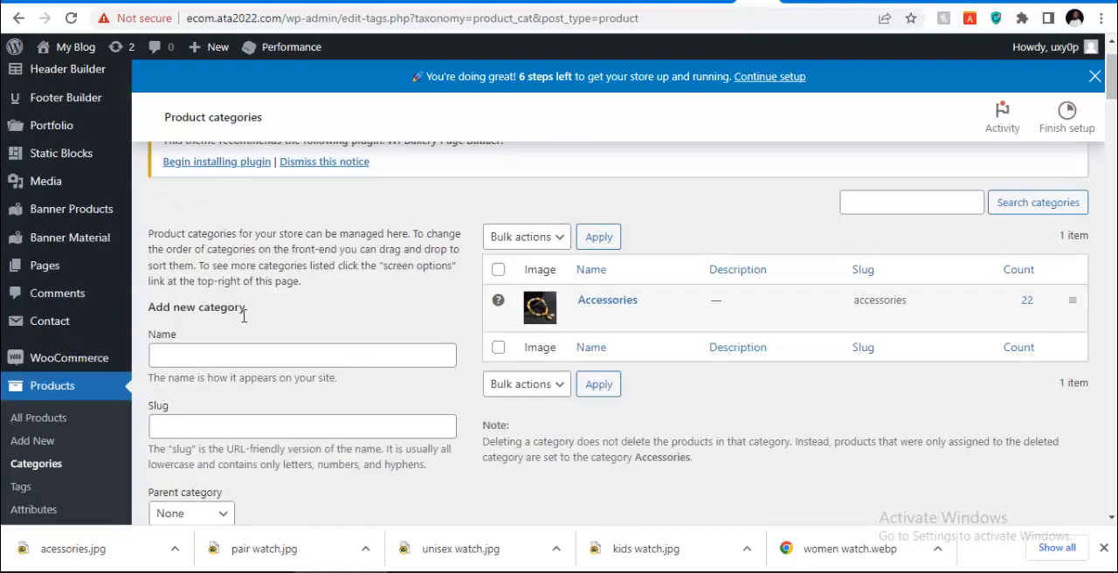
left_click(230, 354)
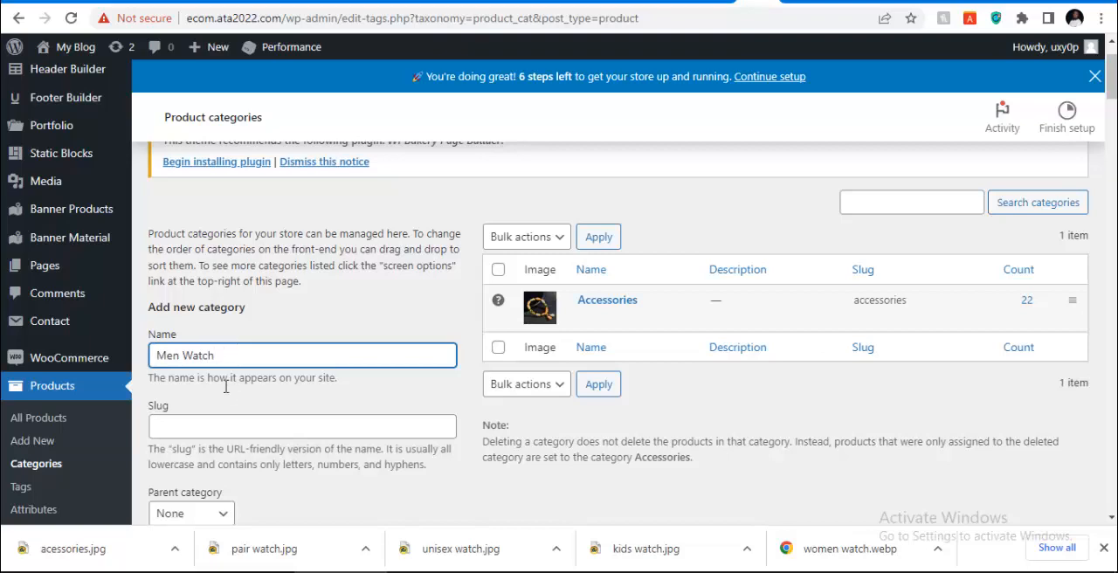
key("ctrl+a")
left_click(241, 423)
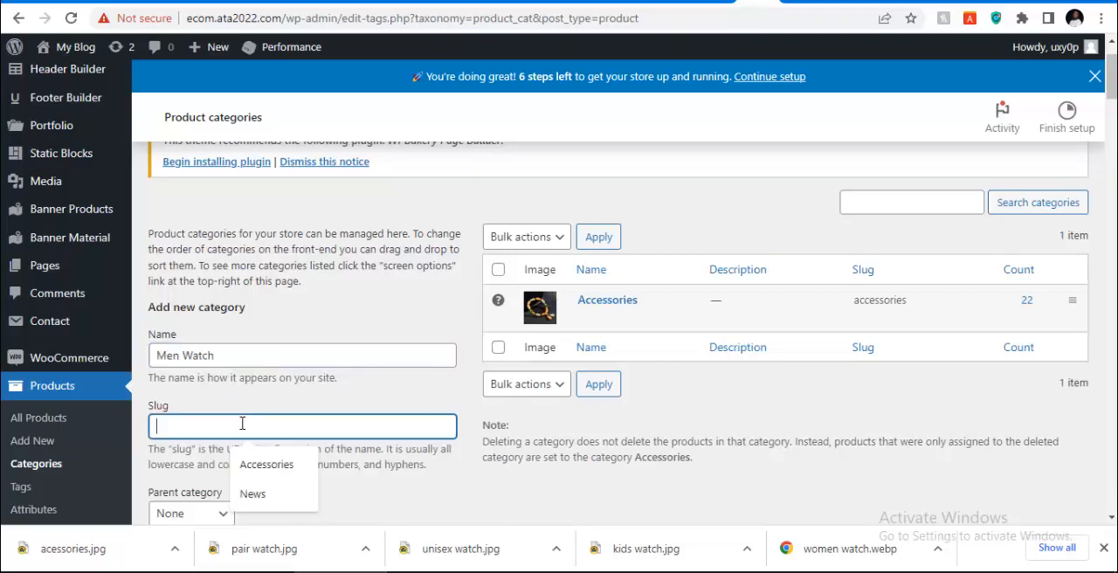
Upload the men watch image from Downloads as the category thumbnail and add the Men Watch category
scroll(280, 407, "down", 3)
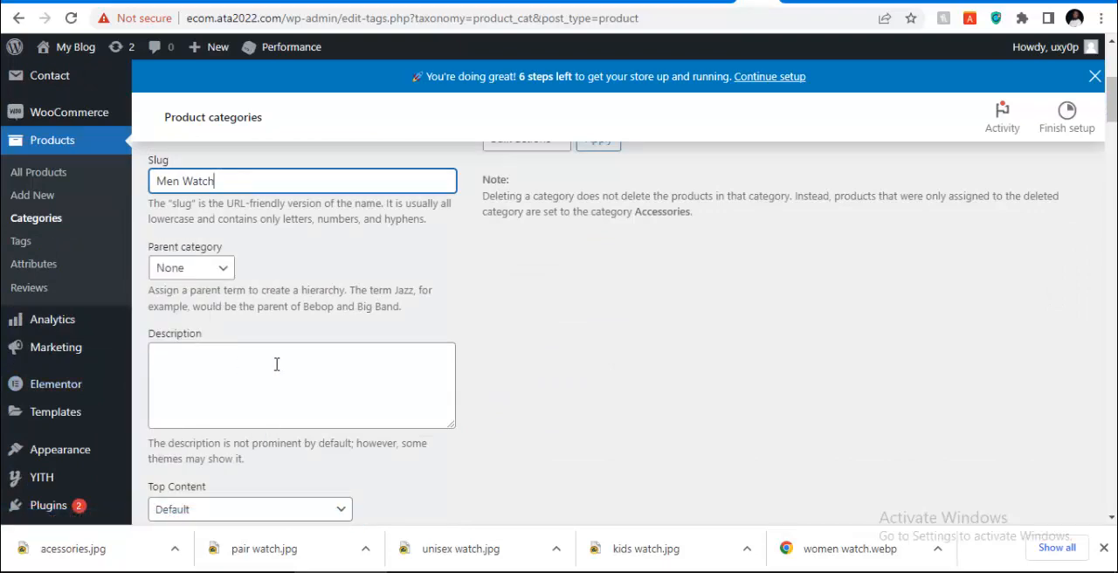
scroll(276, 364, "down", 10)
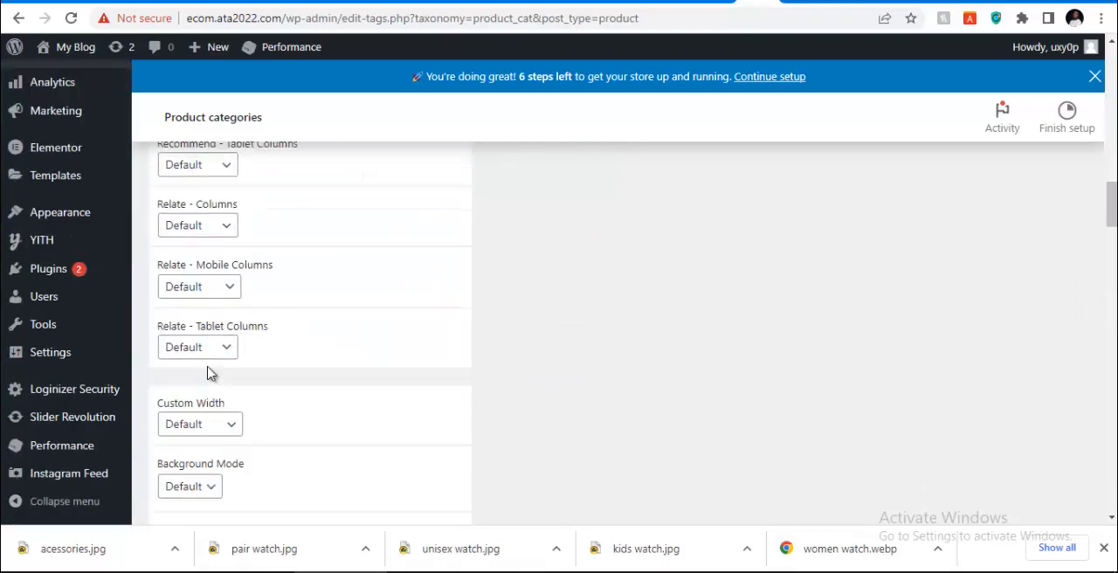
scroll(262, 385, "down", 15)
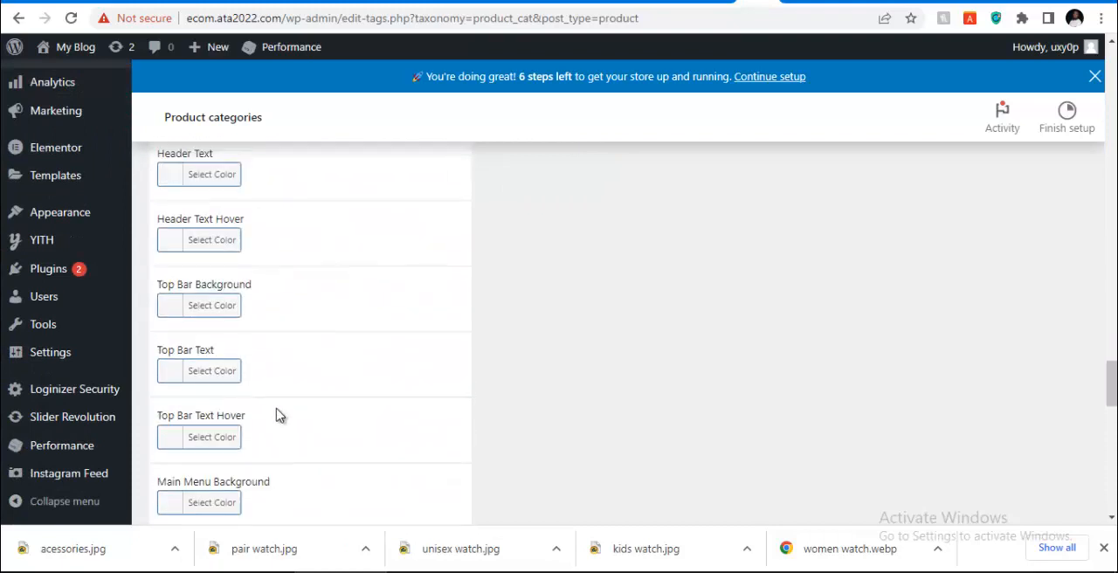
scroll(276, 416, "down", 10)
left_click(284, 384)
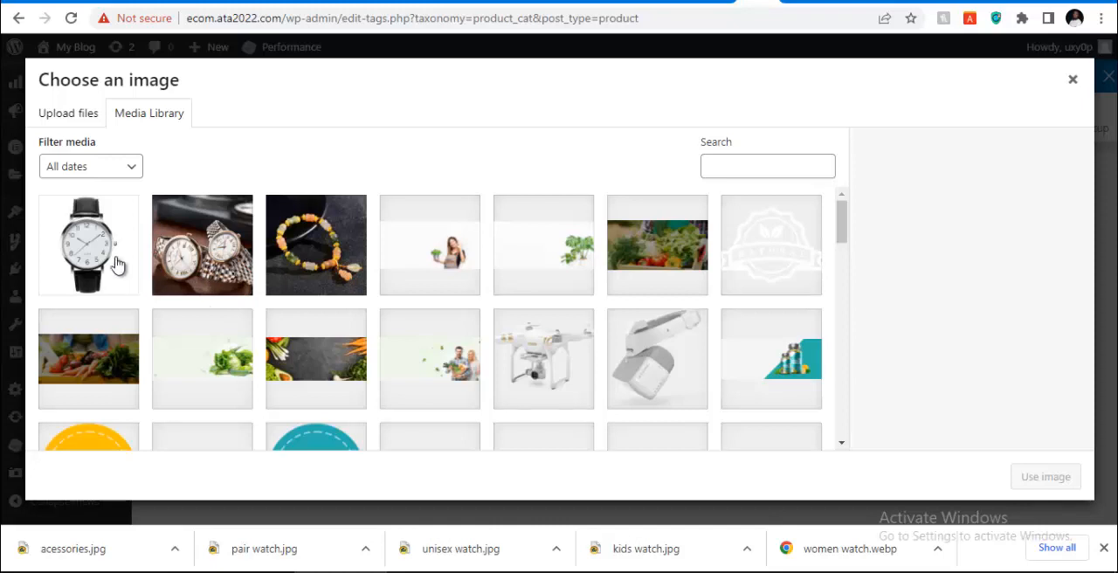
left_click(54, 114)
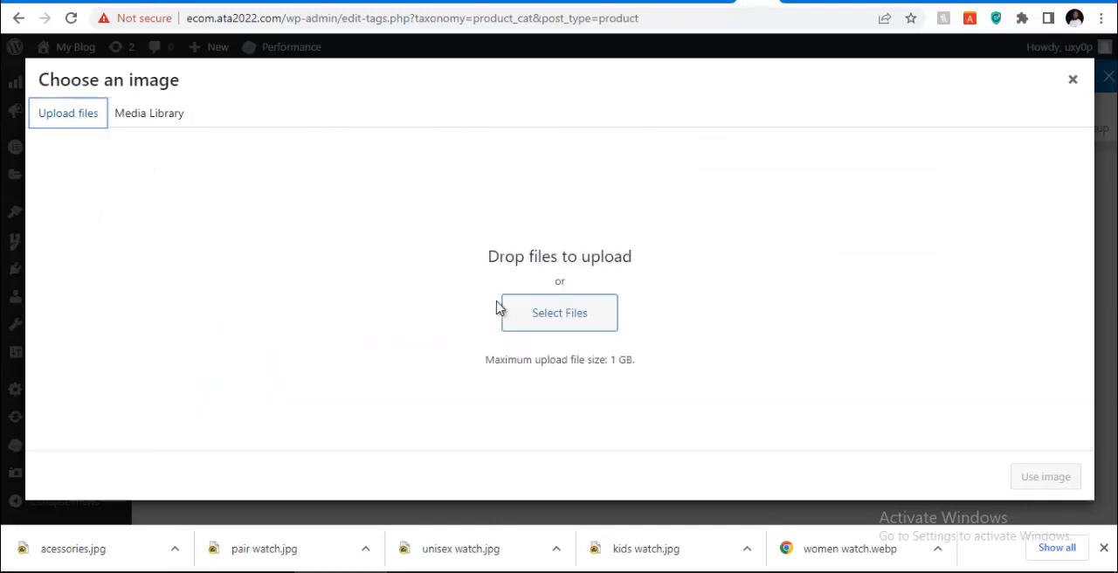
left_click(544, 323)
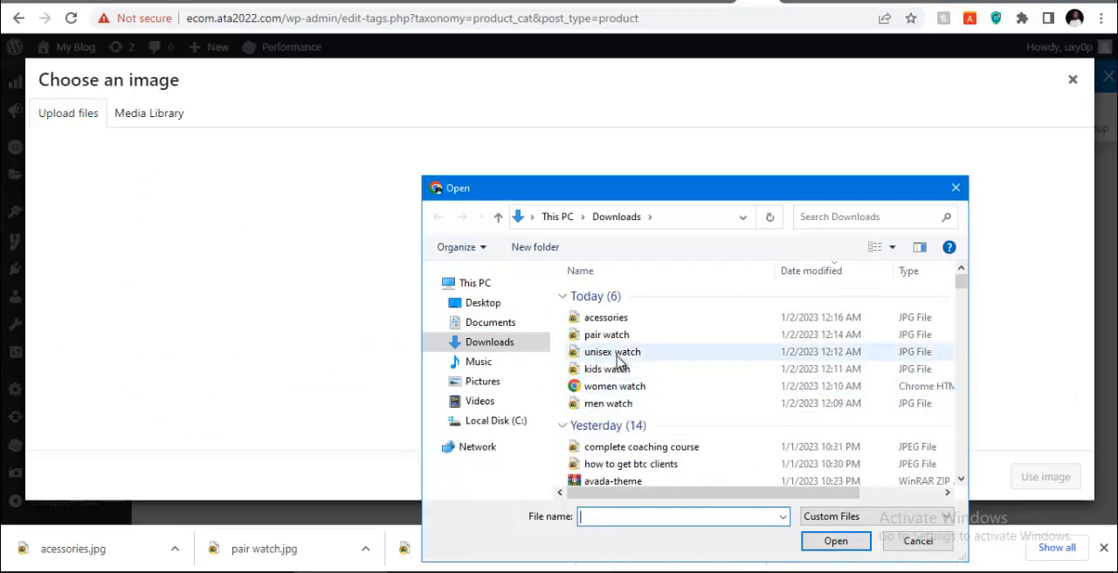
left_click(612, 403)
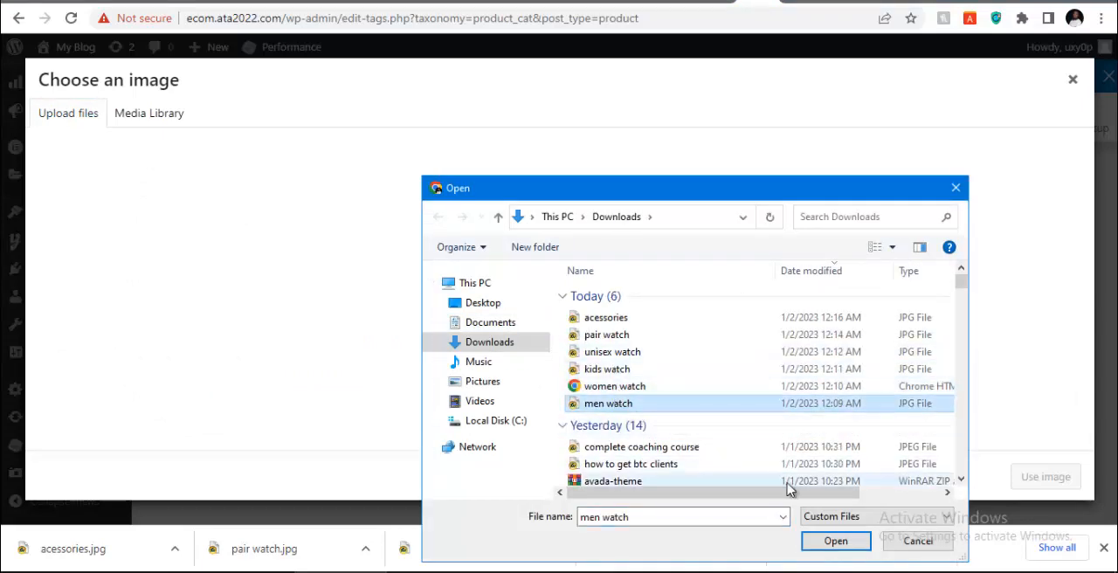
left_click(830, 543)
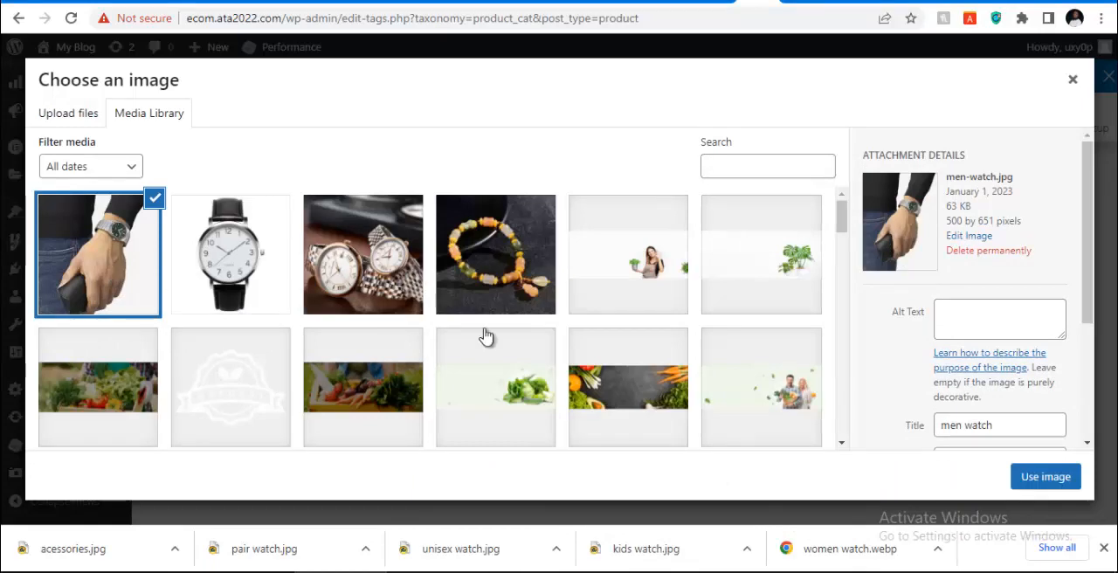
left_click(1046, 479)
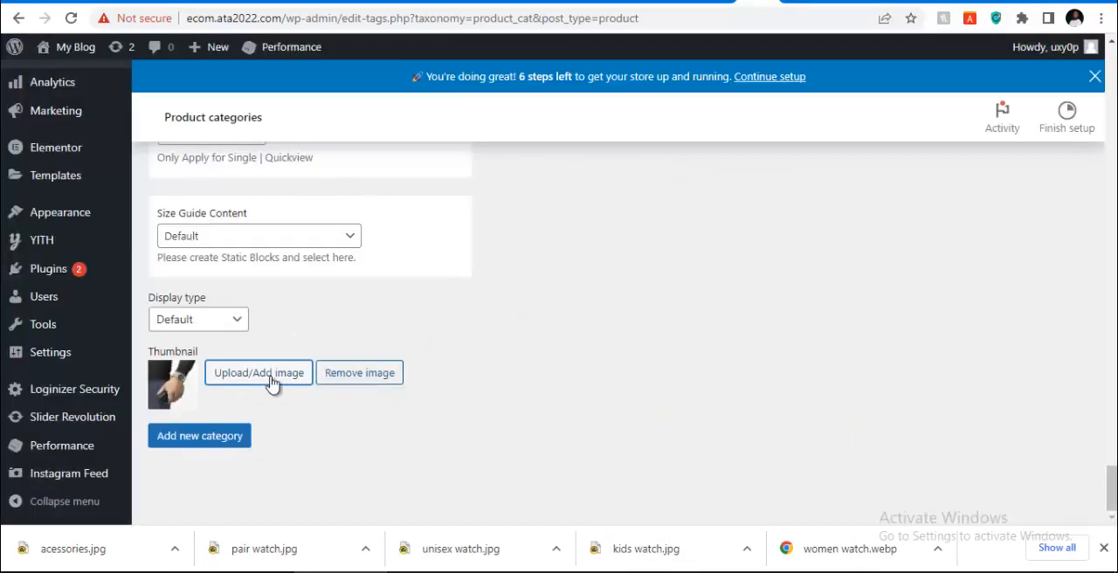
left_click(208, 445)
Enter "Women Watch" as both the name and the slug of another new product category
scroll(460, 365, "up", 10)
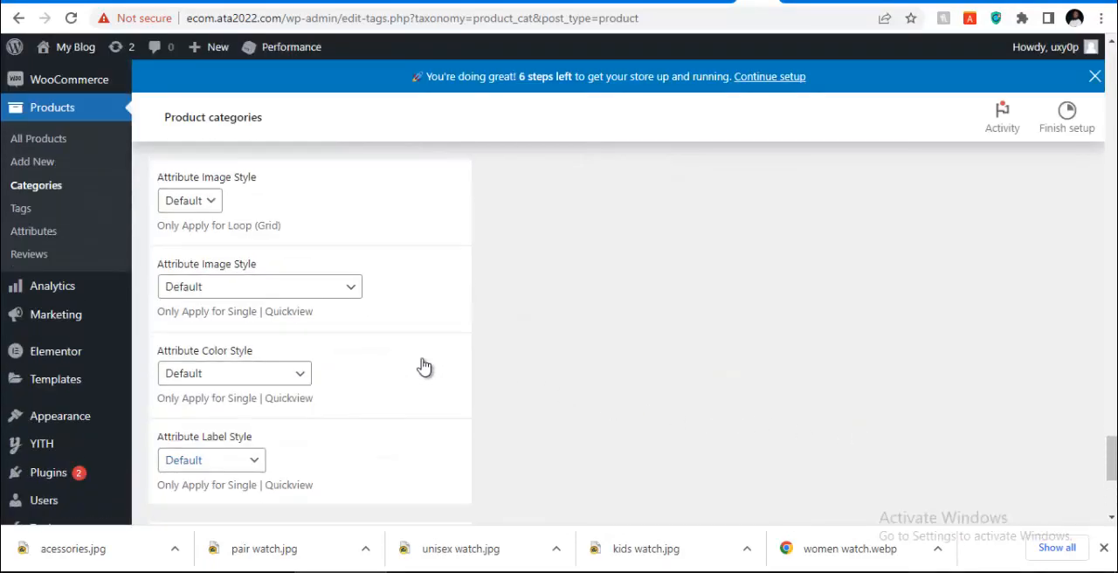
scroll(424, 367, "up", 15)
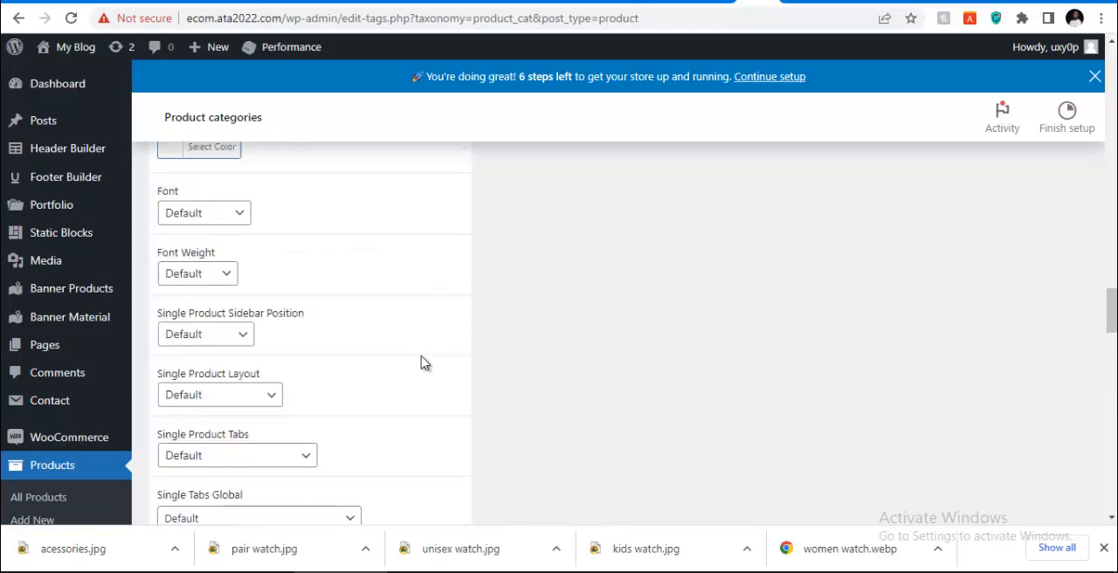
scroll(487, 354, "up", 20)
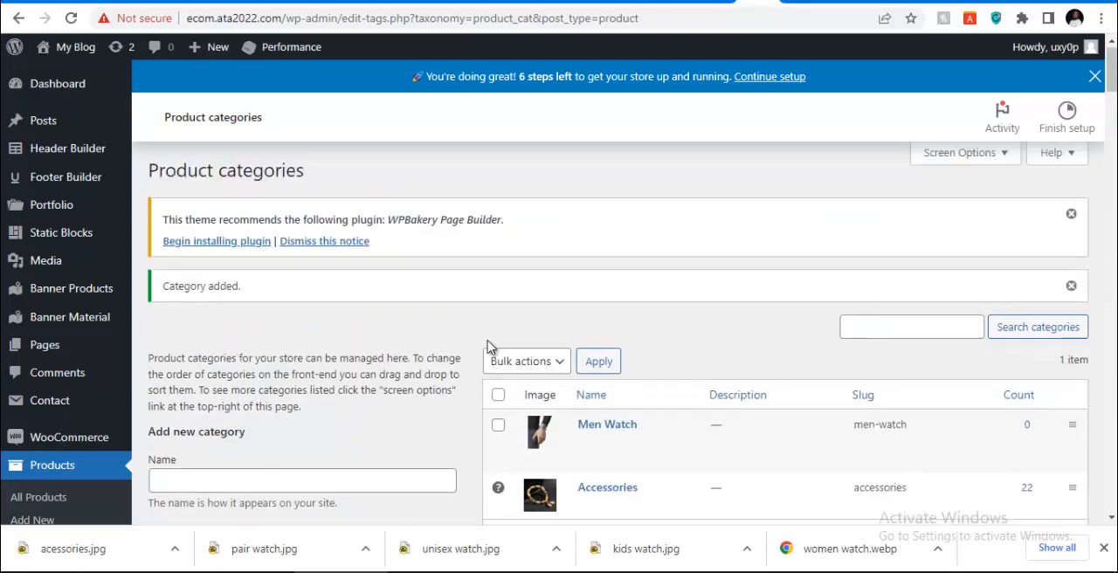
left_click(299, 479)
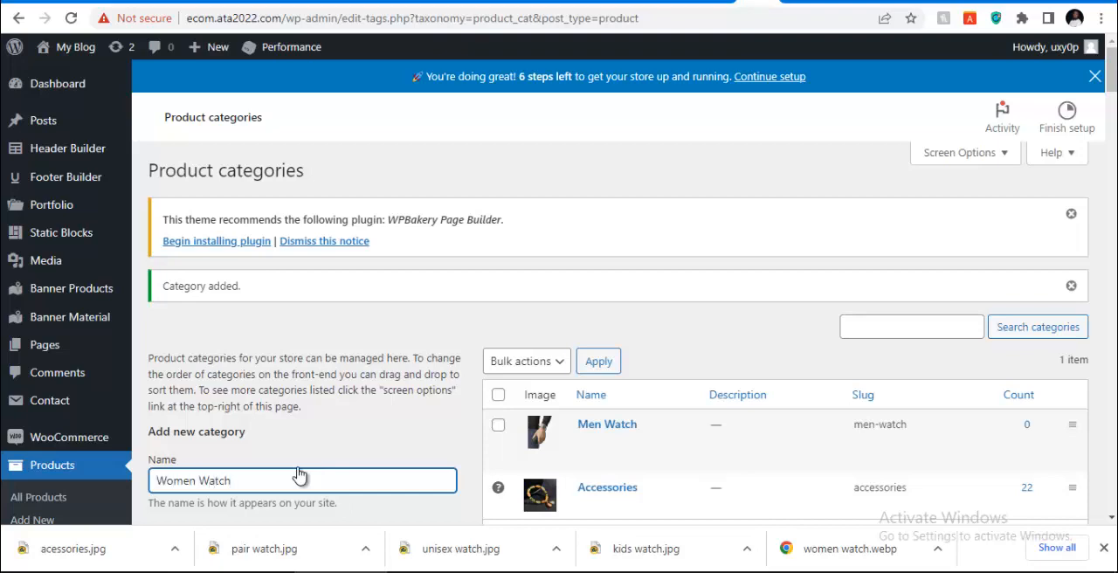
triple_click(320, 473)
key("ctrl+c")
scroll(269, 412, "down", 3)
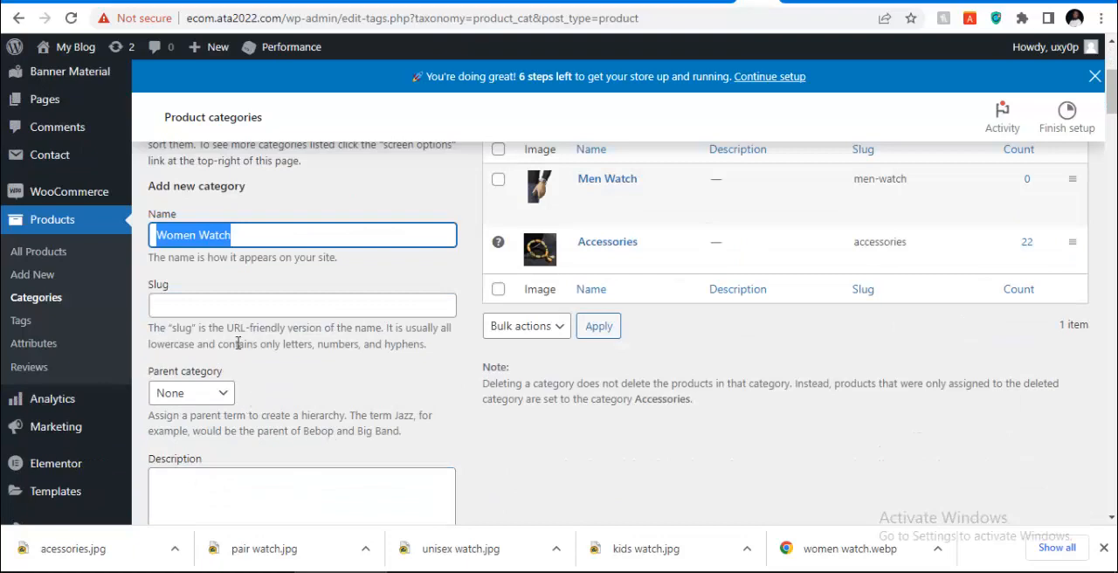
left_click(237, 308)
key("ctrl+v")
scroll(218, 376, "down", 4)
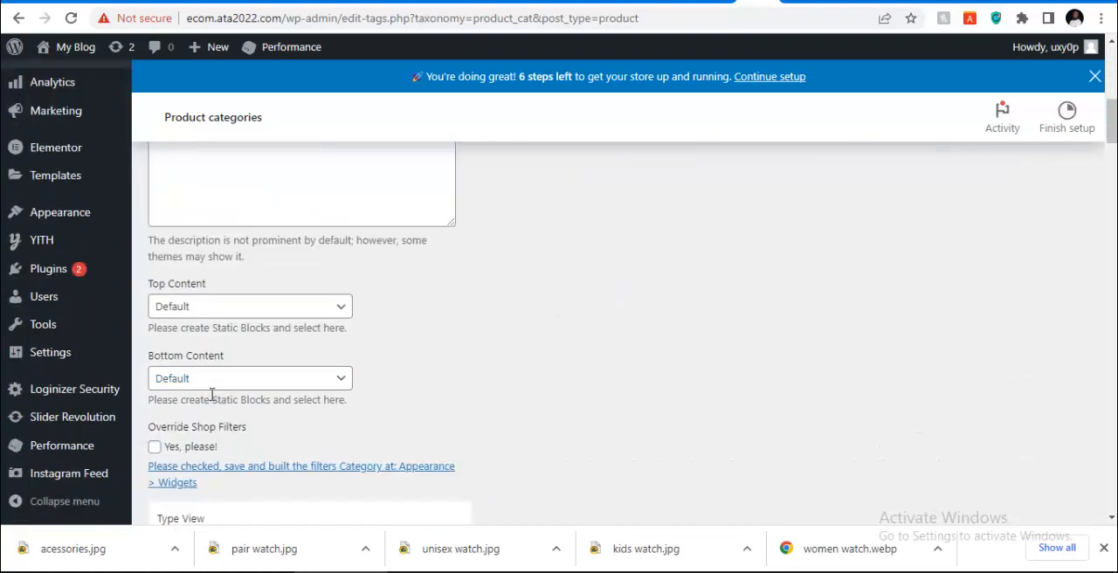
scroll(212, 395, "down", 3)
scroll(212, 395, "up", 9)
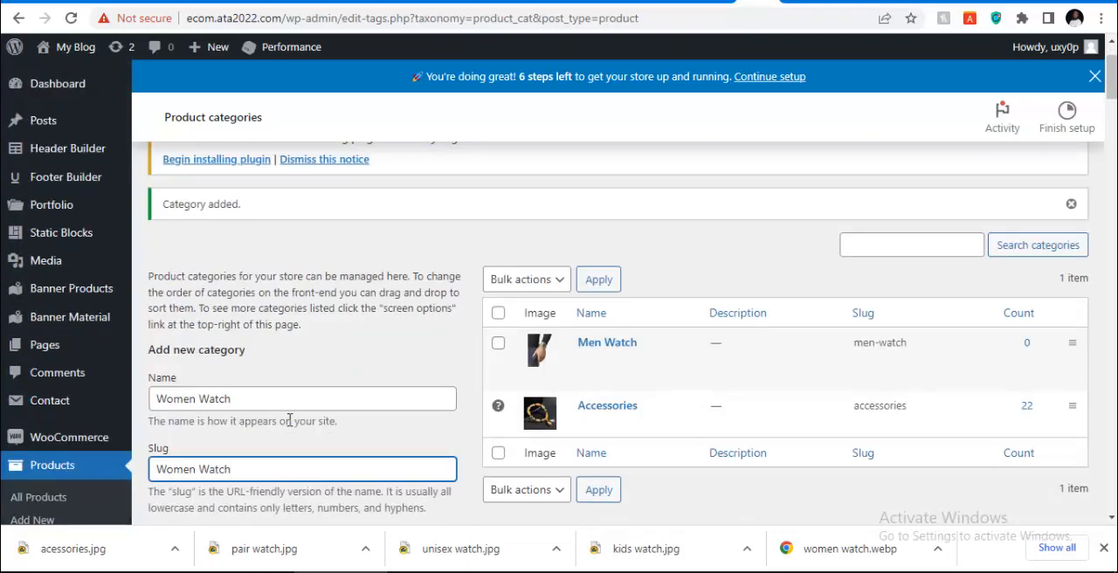
Upload the women watch image from Downloads as the category thumbnail and add the Women Watch category
scroll(290, 421, "down", 15)
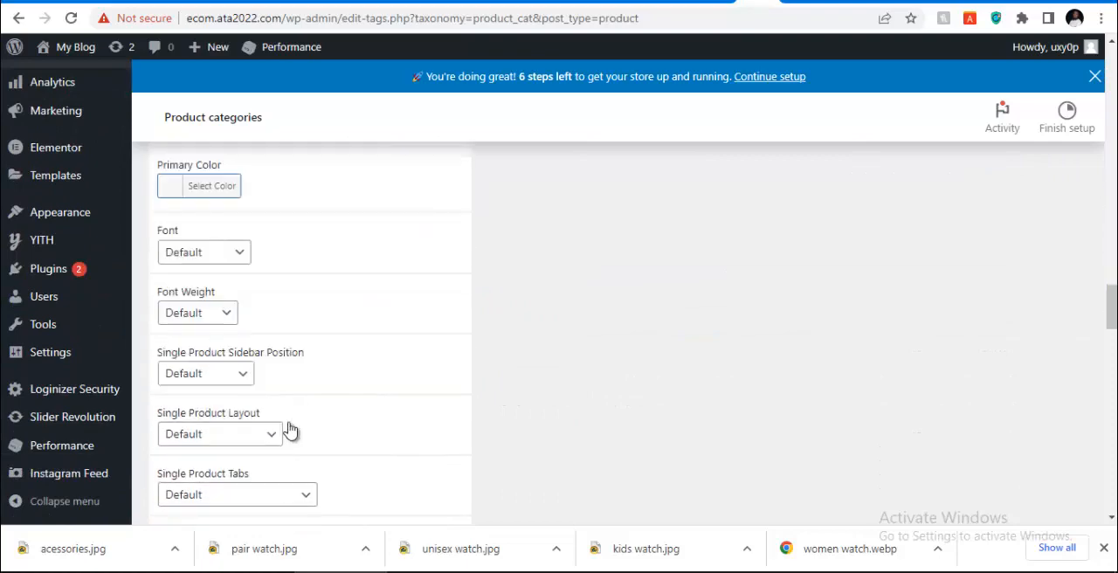
scroll(289, 431, "down", 15)
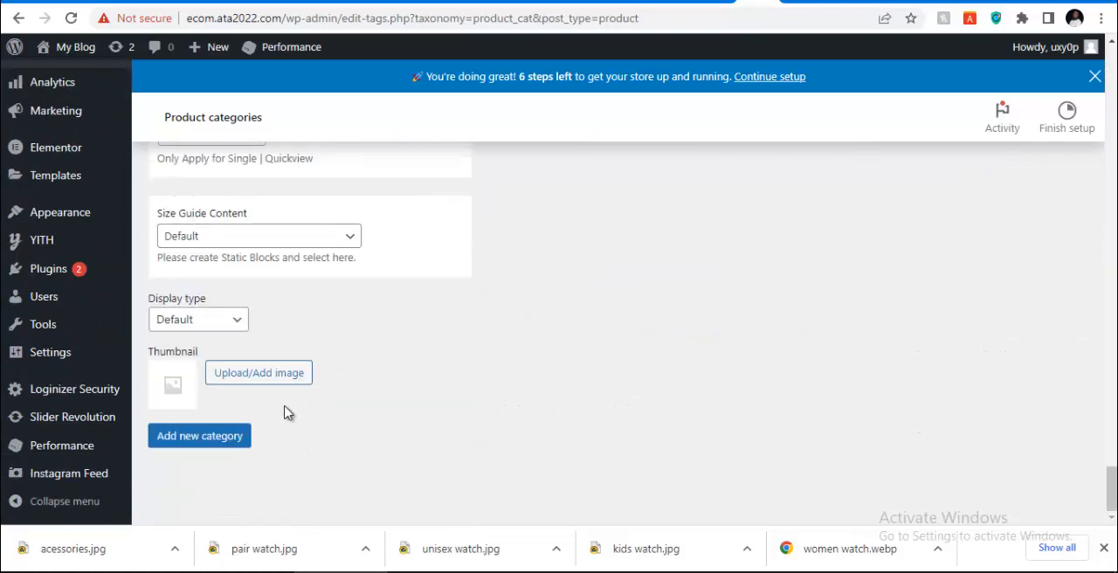
left_click(271, 378)
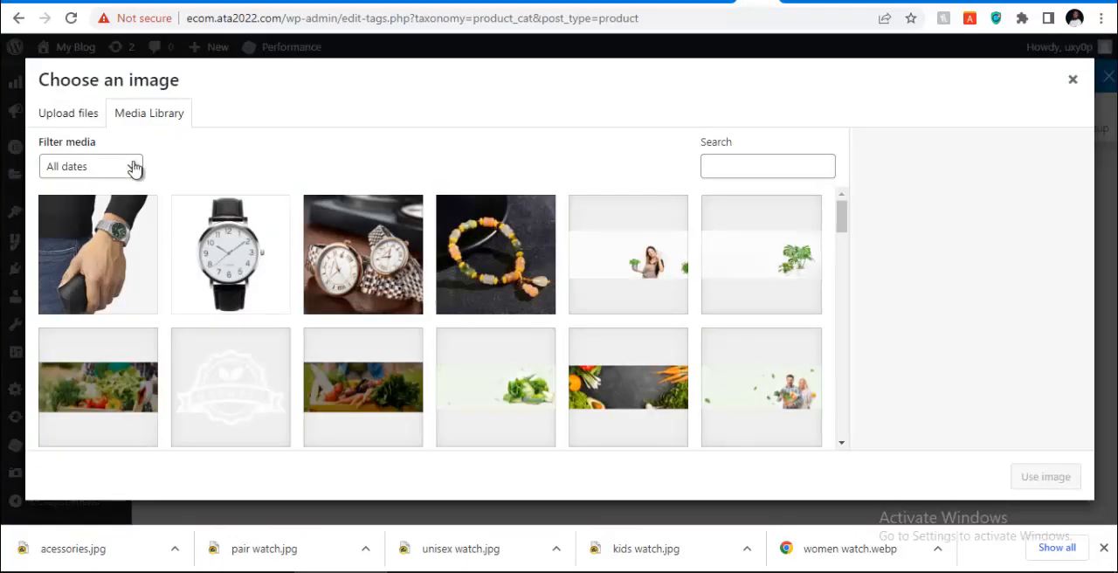
left_click(70, 118)
left_click(560, 327)
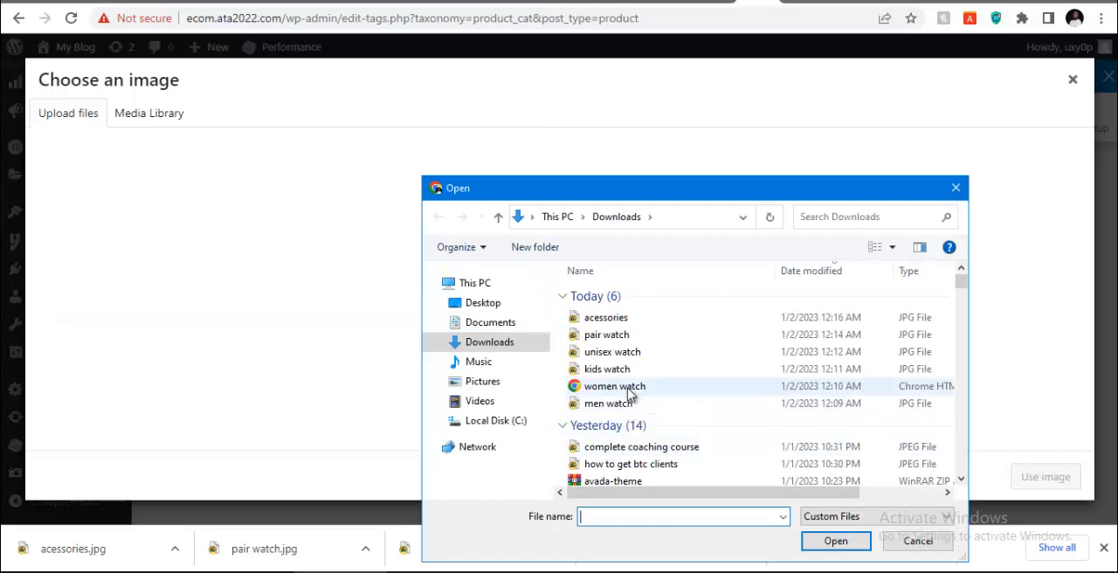
left_click(612, 386)
left_click(817, 541)
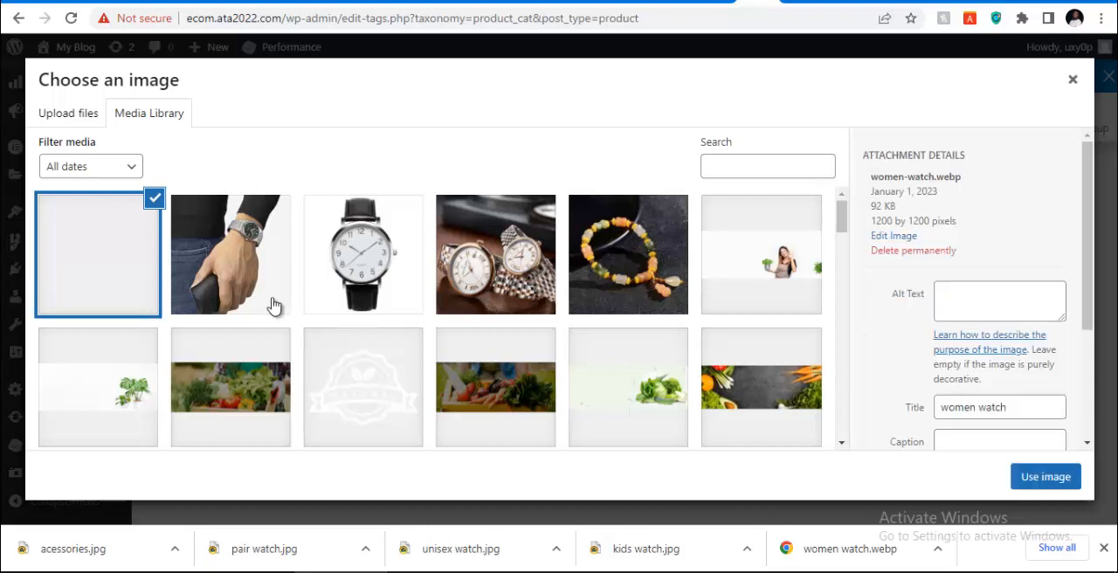
left_click(1044, 477)
left_click(228, 435)
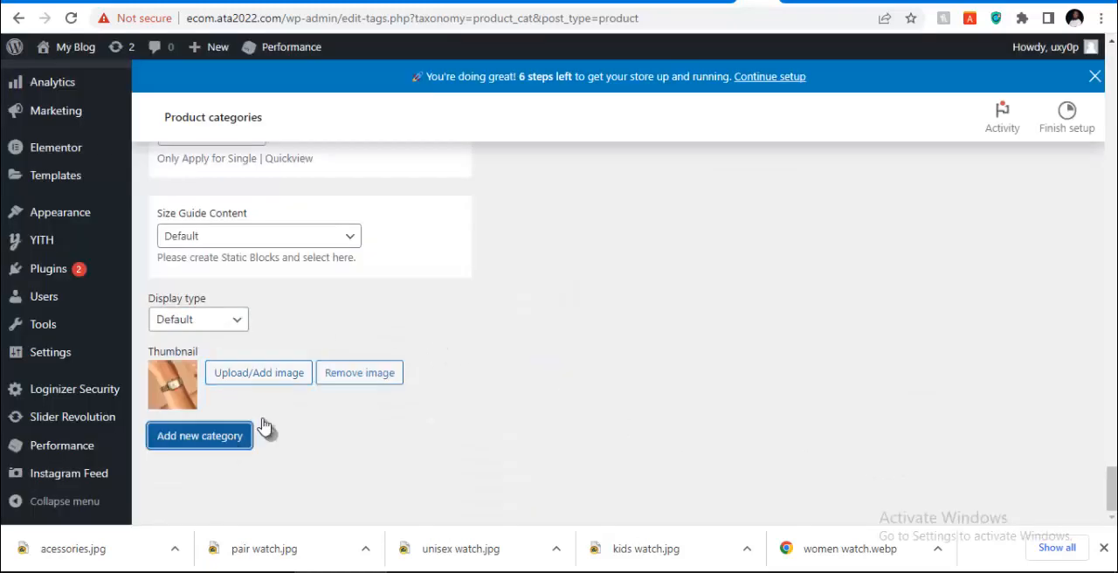
Enter "Kids Watch" as both the name and the slug of the next new product category
scroll(435, 329, "up", 10)
scroll(435, 329, "up", 15)
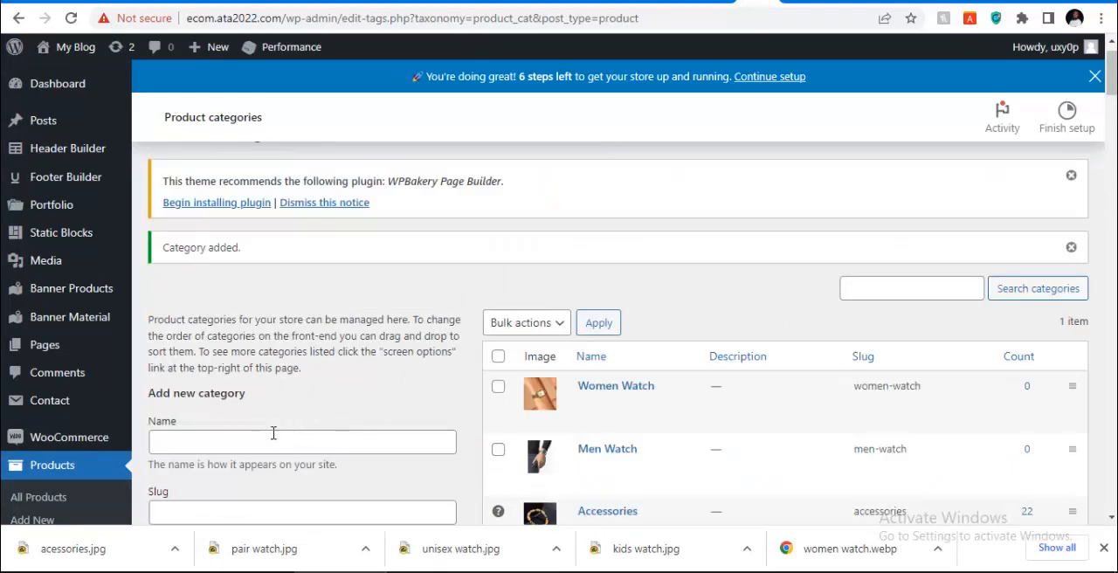
left_click(269, 437)
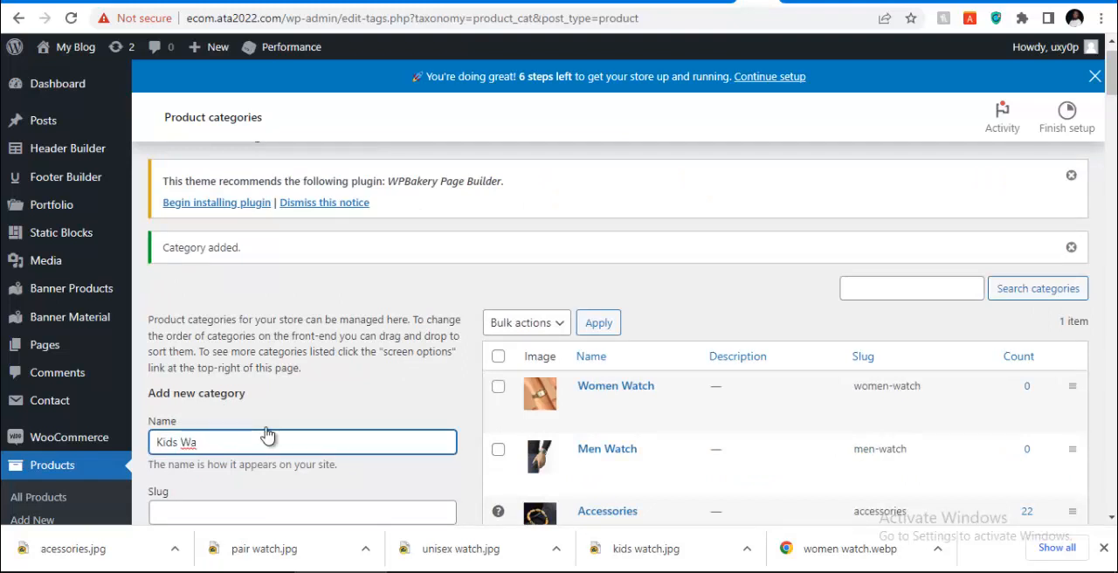
key("ctrl+a")
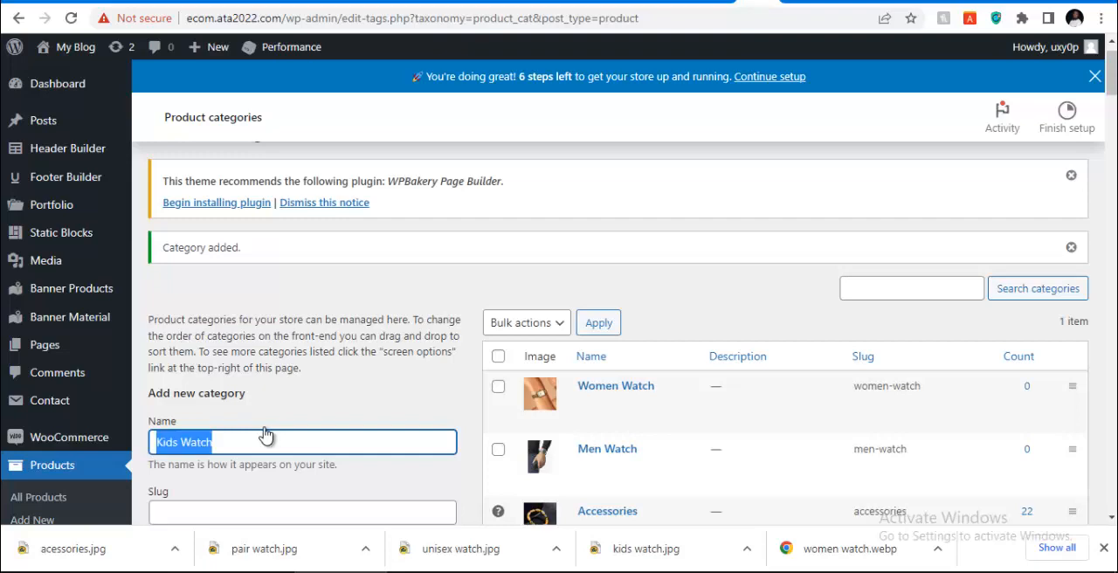
scroll(266, 435, "down", 5)
left_click(242, 187)
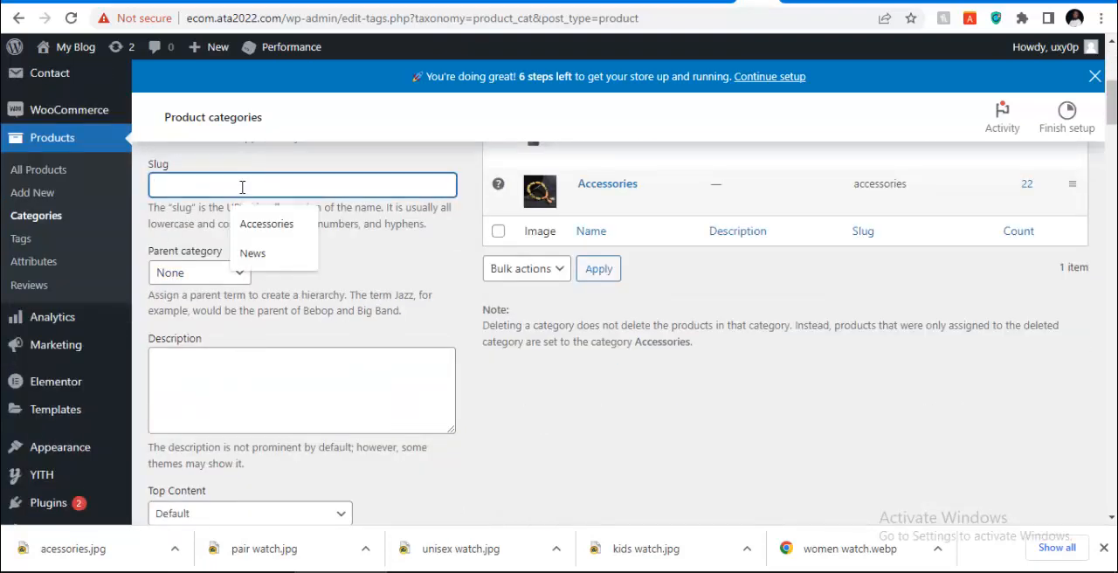
type("Kids Watch")
Upload the kids watch image from Downloads as the category thumbnail and add the Kids Watch category
scroll(369, 310, "down", 15)
scroll(303, 356, "down", 20)
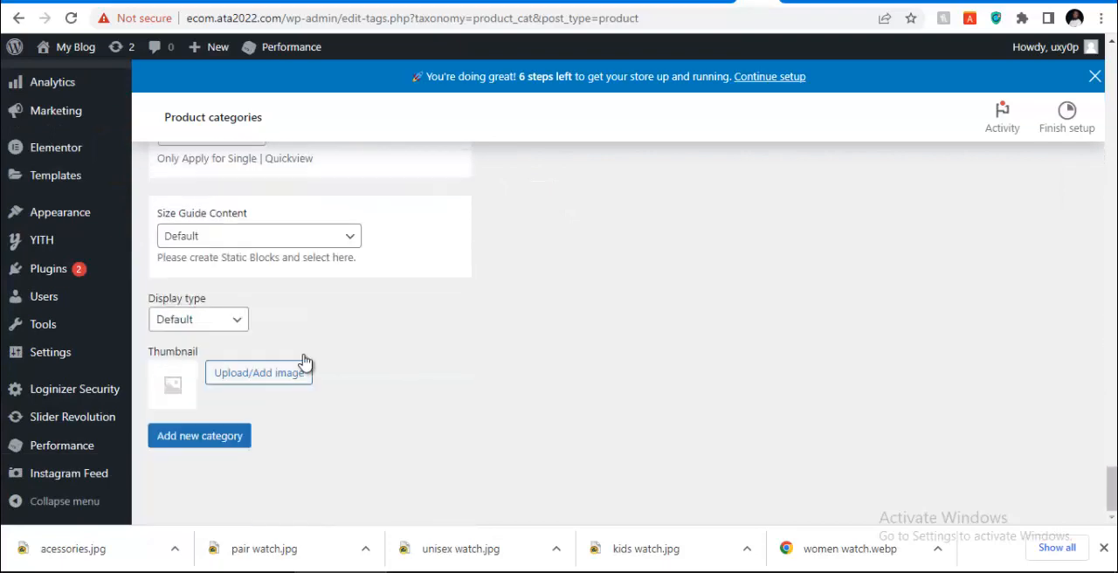
left_click(232, 373)
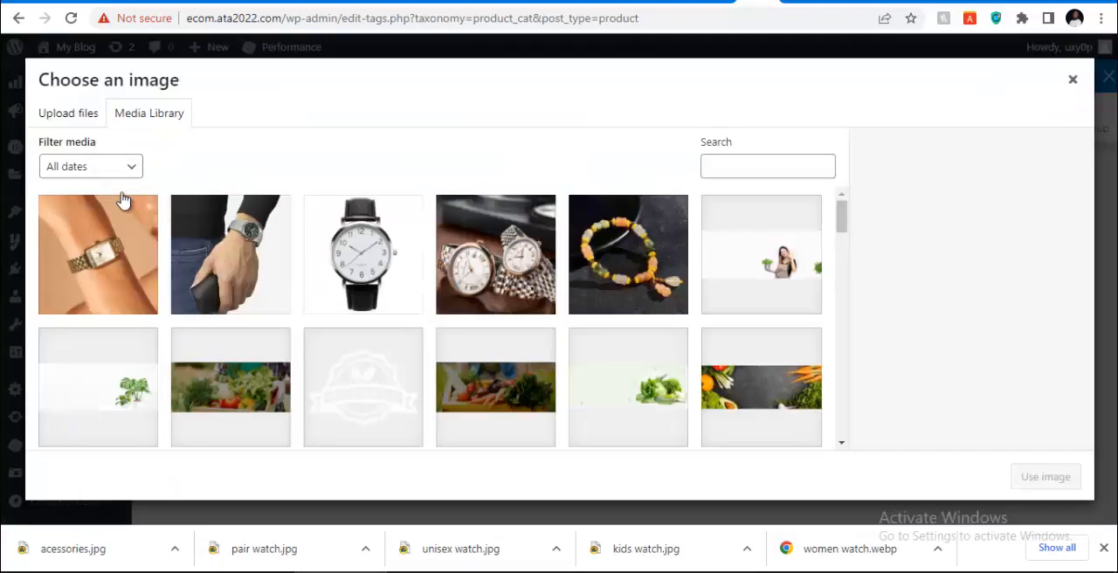
left_click(86, 120)
left_click(535, 319)
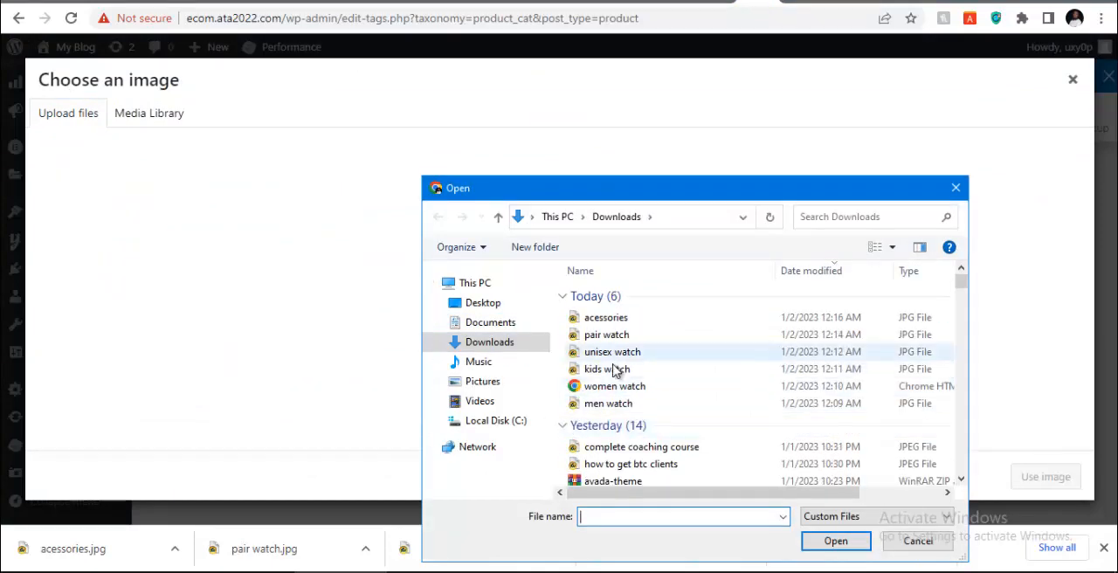
left_click(615, 370)
left_click(834, 542)
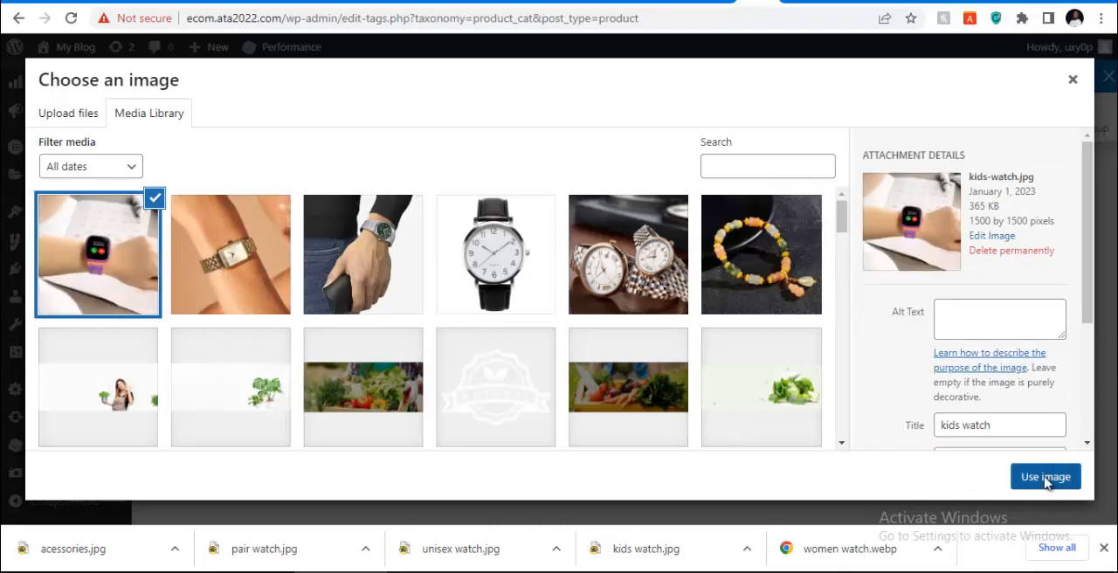
left_click(1045, 477)
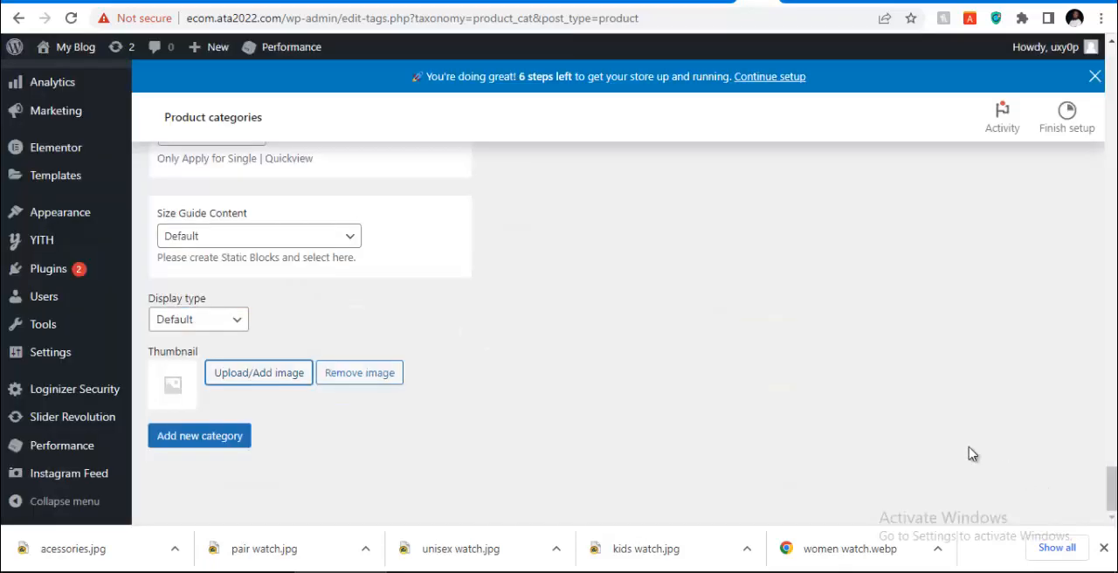
left_click(215, 436)
Enter "Unisex Watch" as both the name and the slug of another new product category
scroll(451, 378, "up", 10)
scroll(452, 379, "up", 20)
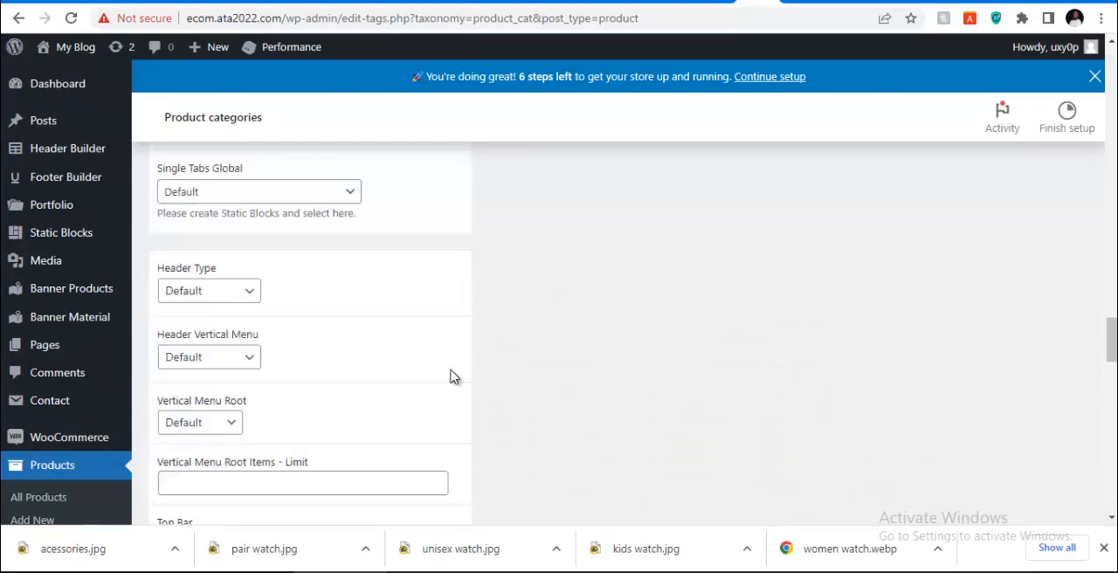
scroll(452, 374, "up", 20)
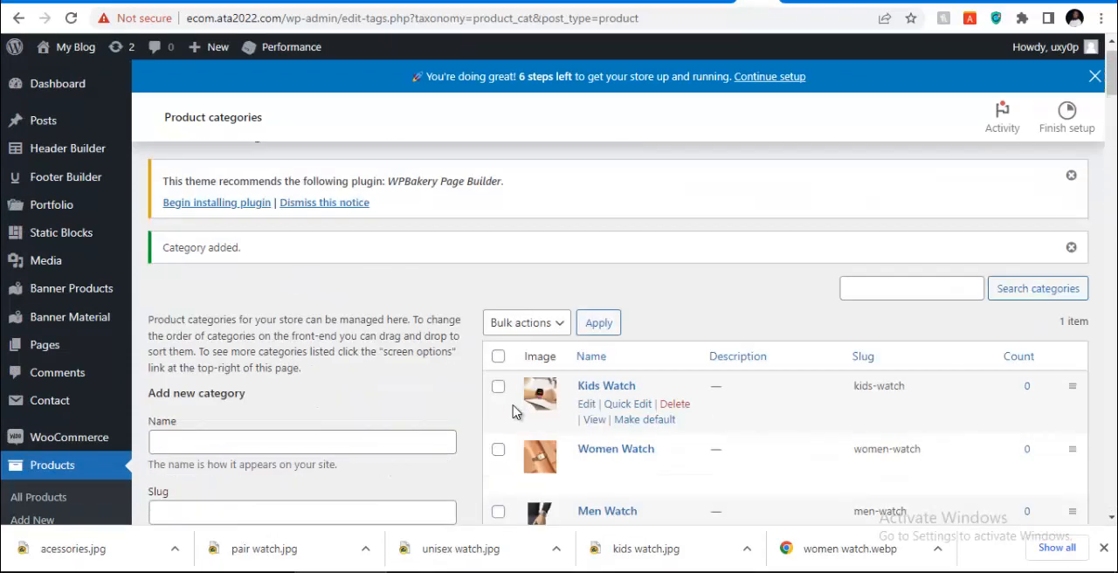
scroll(599, 415, "down", 3)
left_click(321, 276)
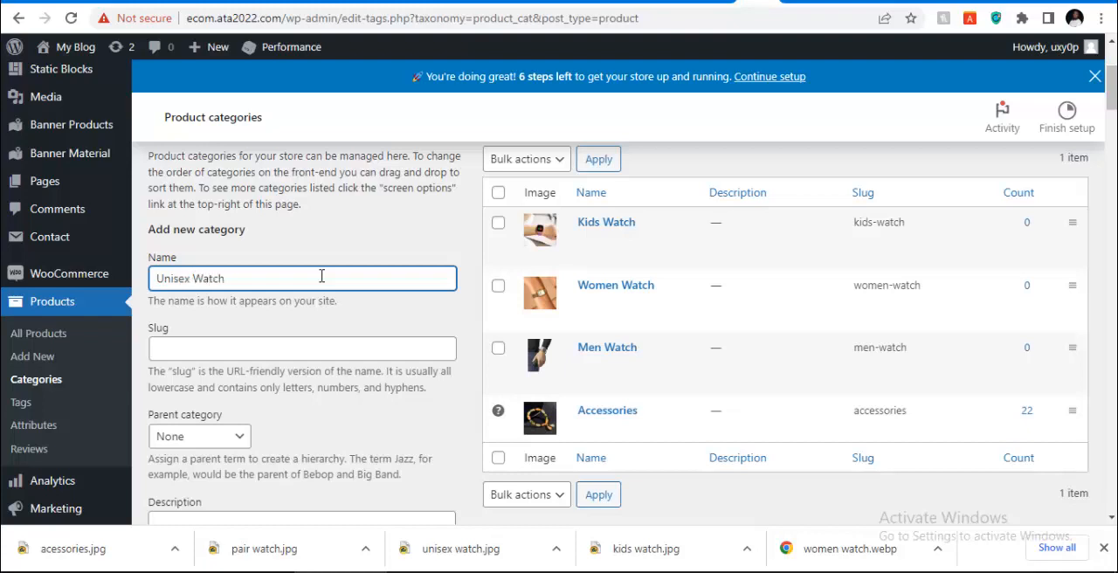
key("ctrl+a")
key("ctrl+c")
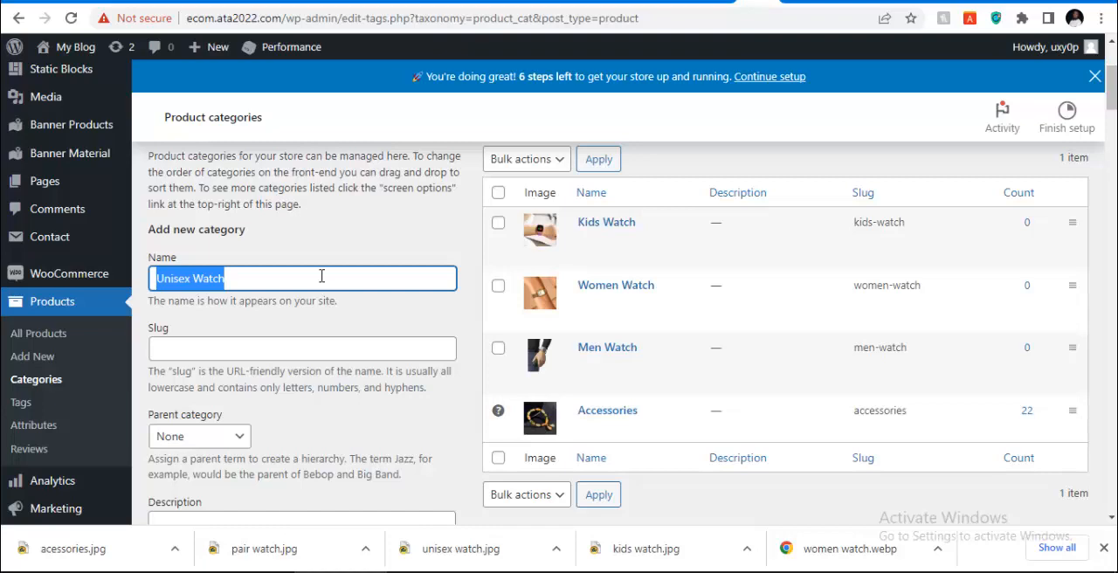
left_click(374, 348)
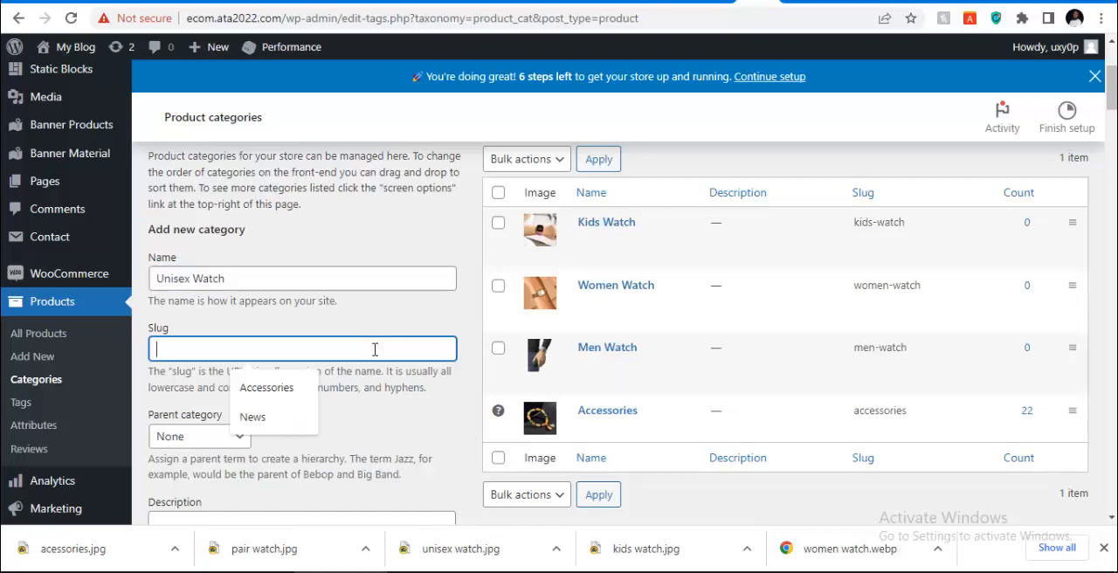
key("ctrl+v")
Set the existing unisex-watch.jpg from the media library as the category thumbnail and add the Unisex Watch category
scroll(375, 349, "down", 20)
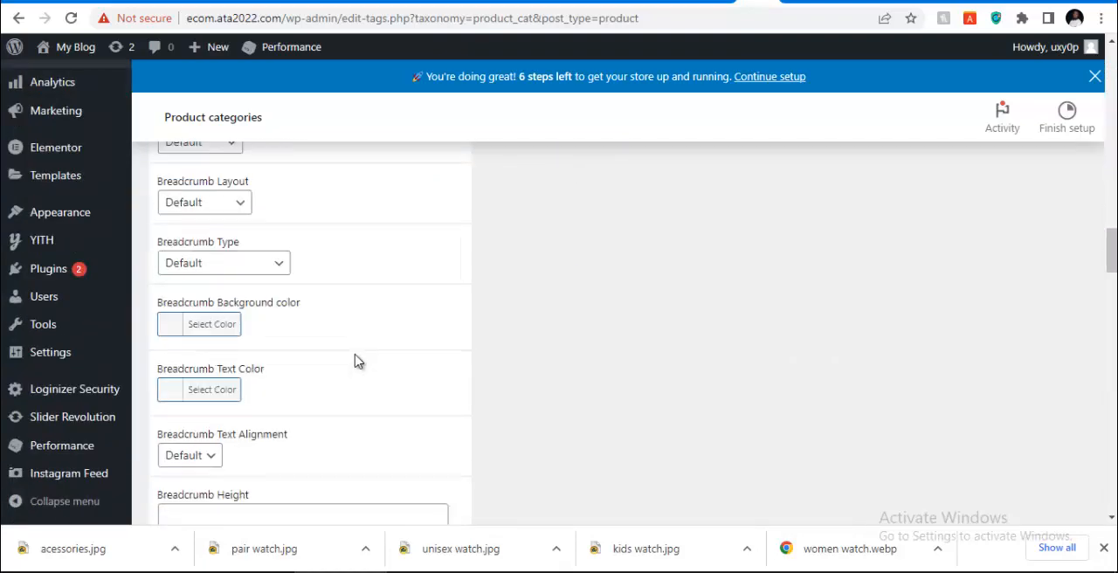
scroll(356, 360, "down", 10)
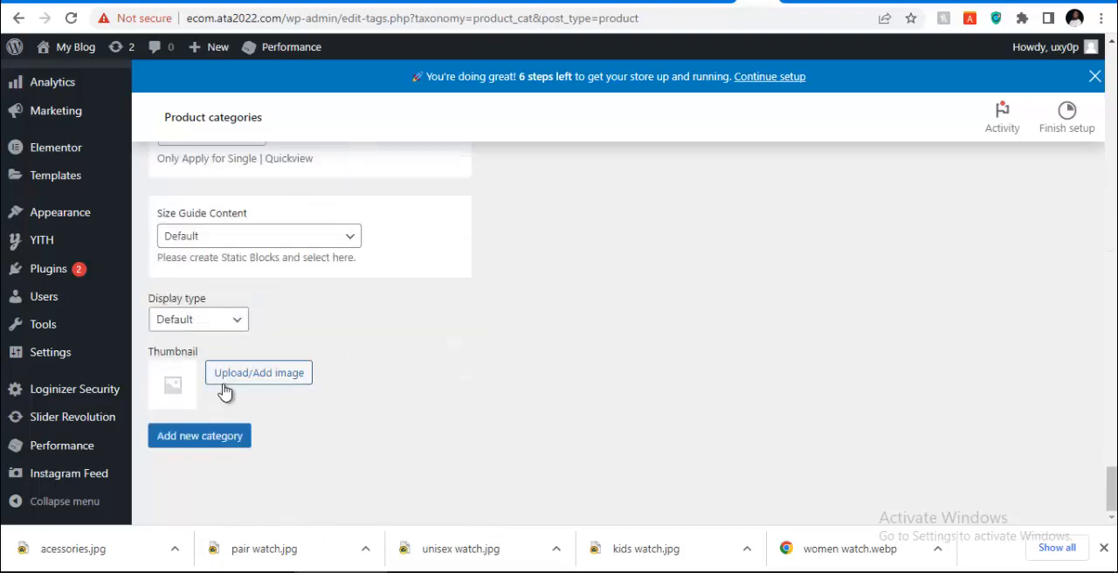
left_click(240, 379)
left_click(469, 277)
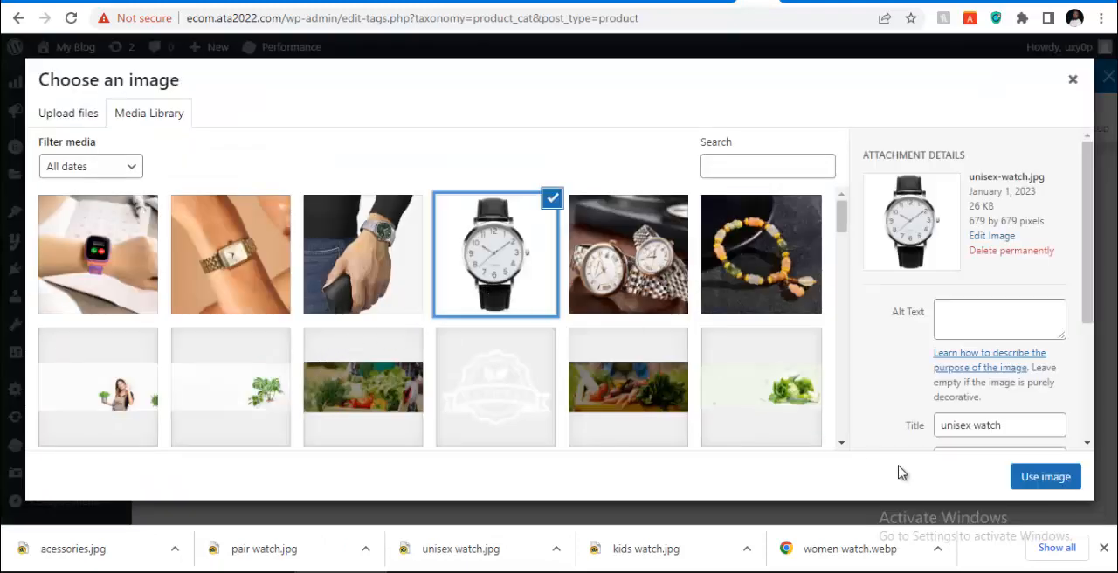
left_click(1046, 478)
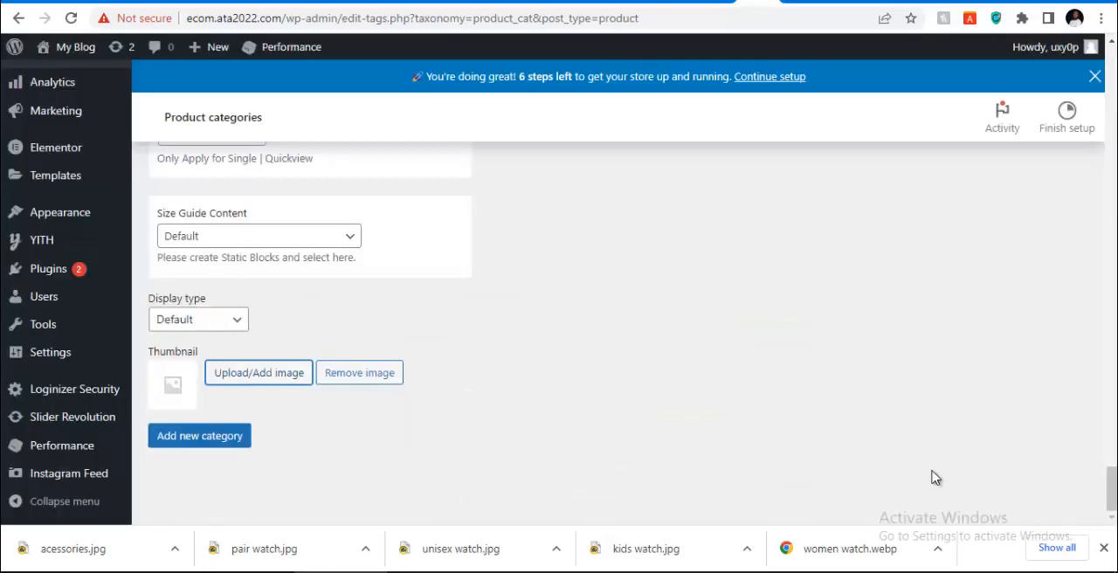
left_click(222, 446)
Enter "His & Her Watch" as both the name and the slug of the next new product category
scroll(474, 374, "up", 15)
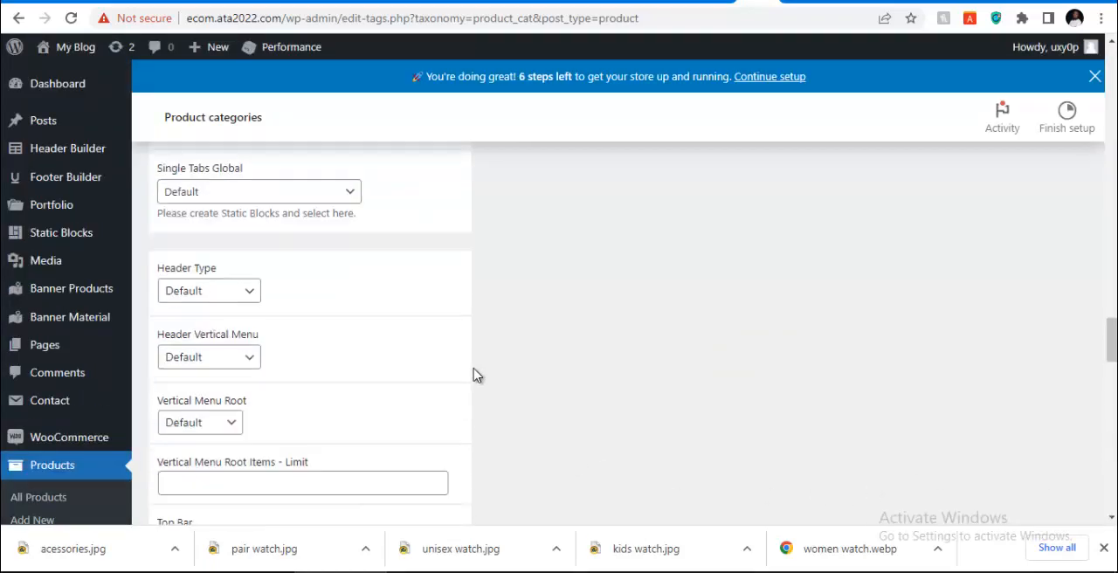
scroll(474, 376, "up", 12)
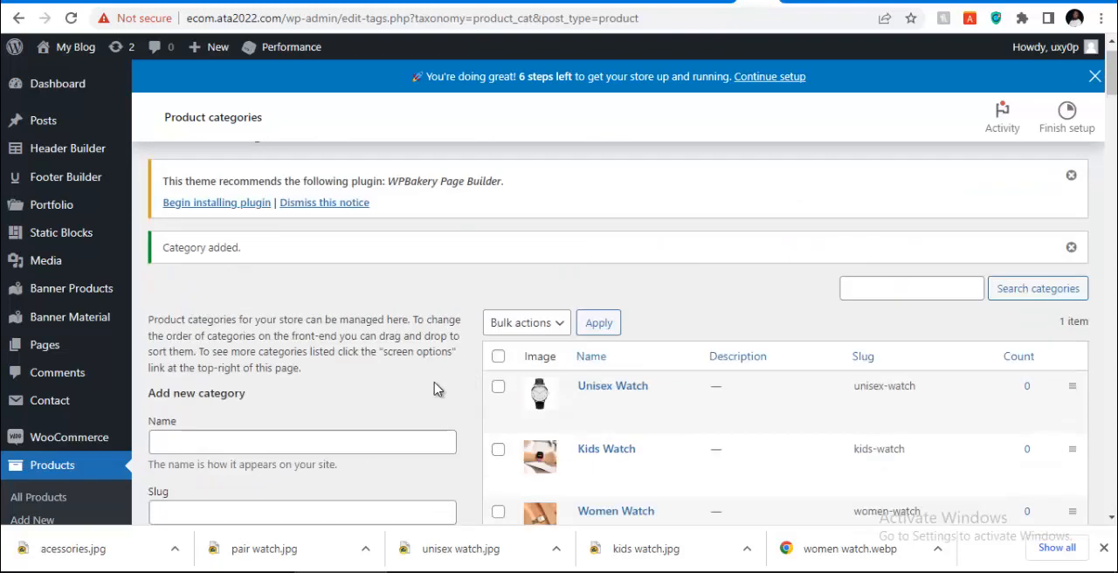
left_click(210, 442)
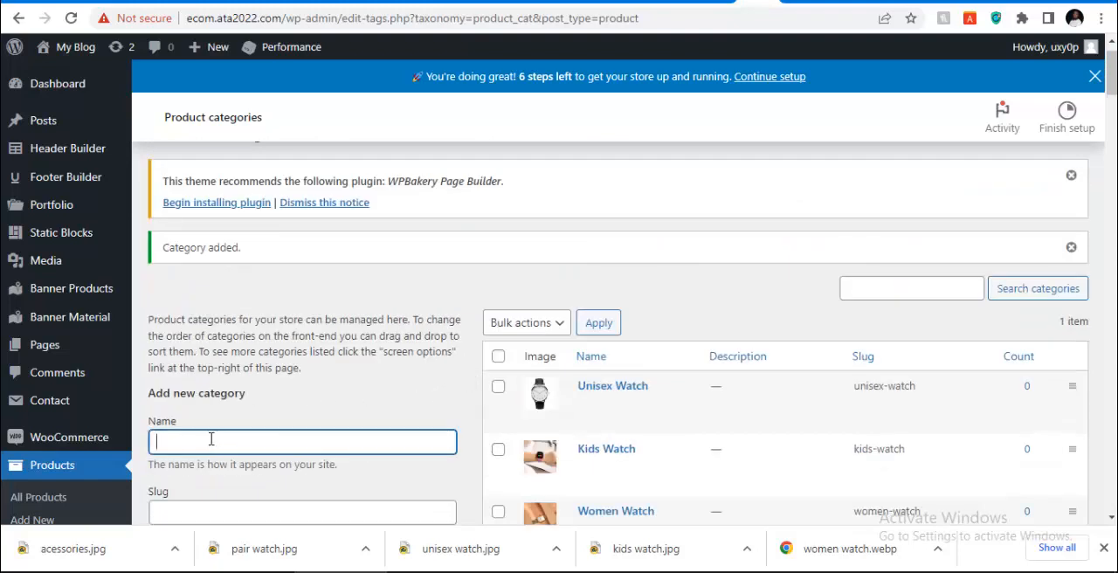
type("His & Her Watch")
key("ctrl+a")
key("ctrl+c")
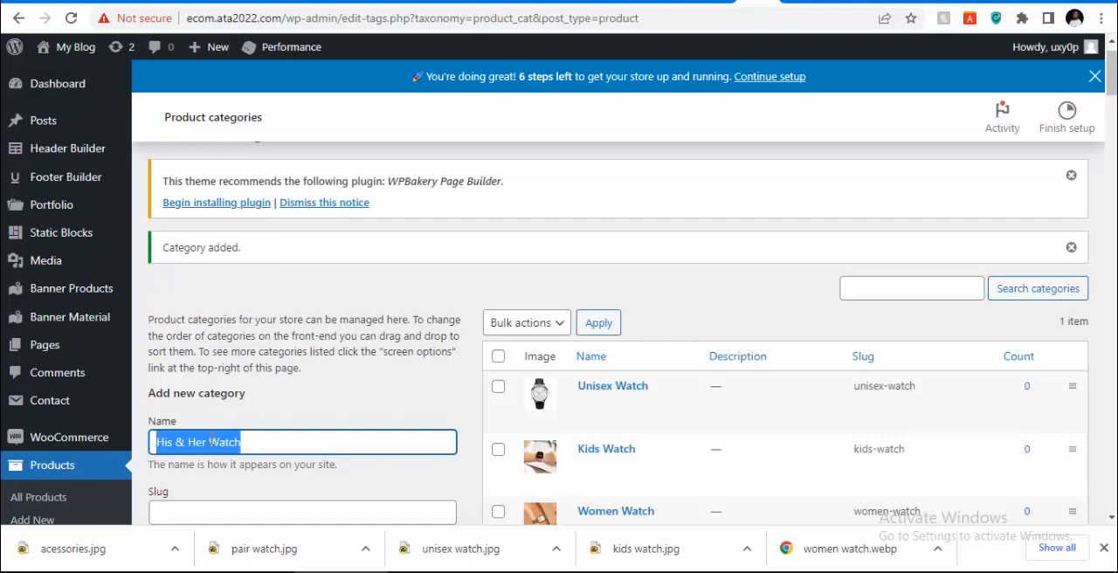
scroll(297, 463, "down", 1)
left_click(276, 435)
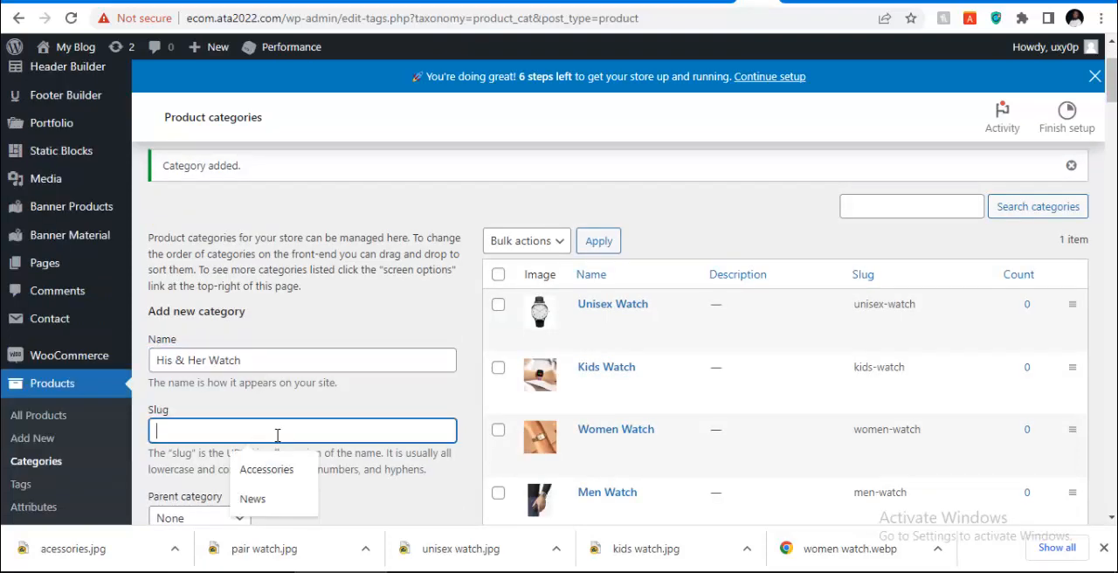
key("ctrl+v")
Set pair-watch.jpg from the media library as the category thumbnail and add the His & Her Watch category
scroll(293, 338, "down", 8)
scroll(293, 339, "down", 15)
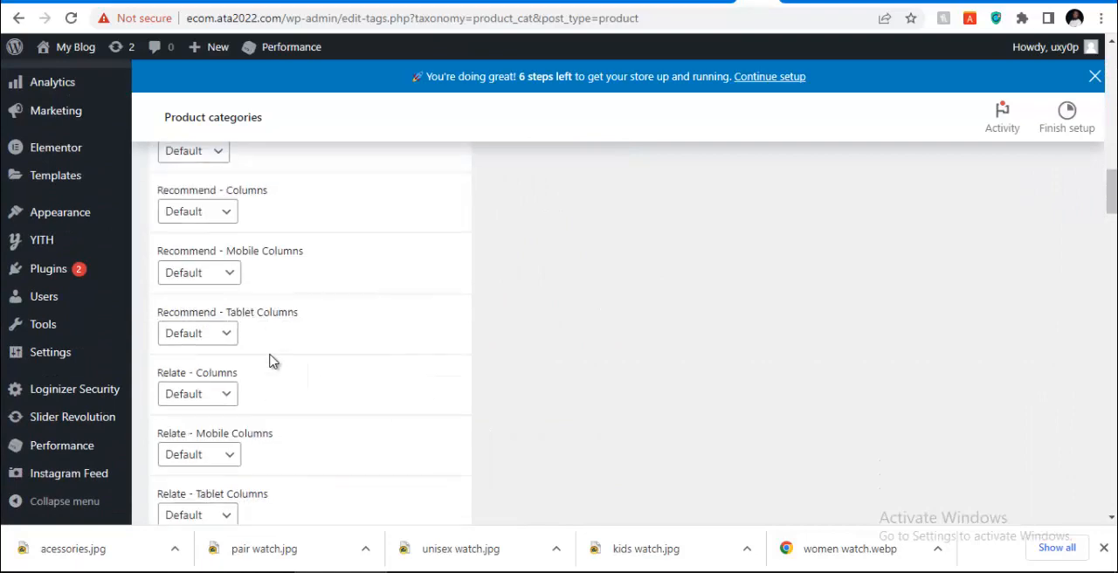
scroll(262, 389, "down", 5)
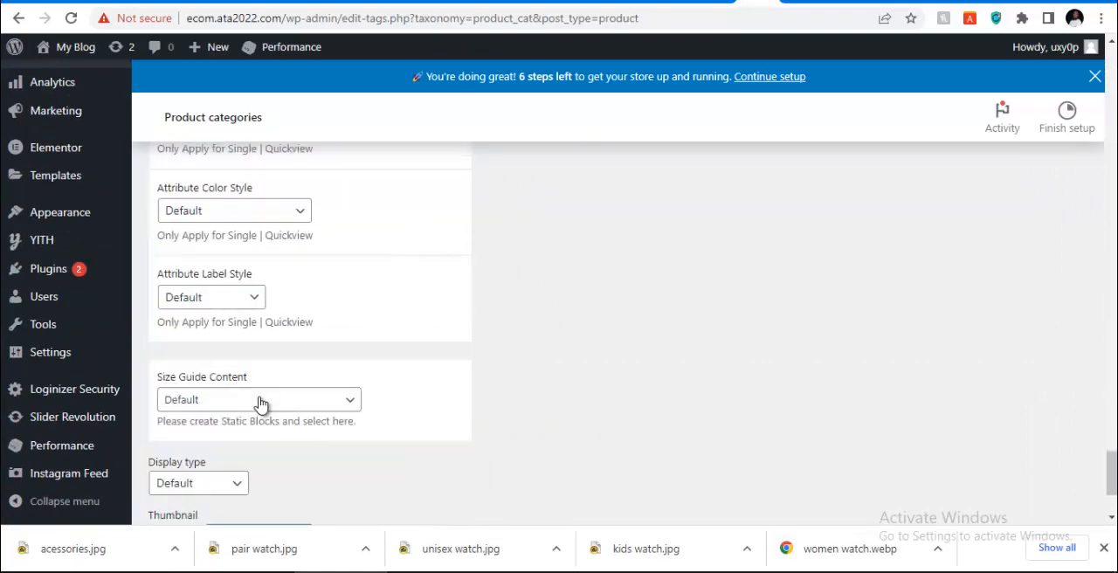
left_click(259, 376)
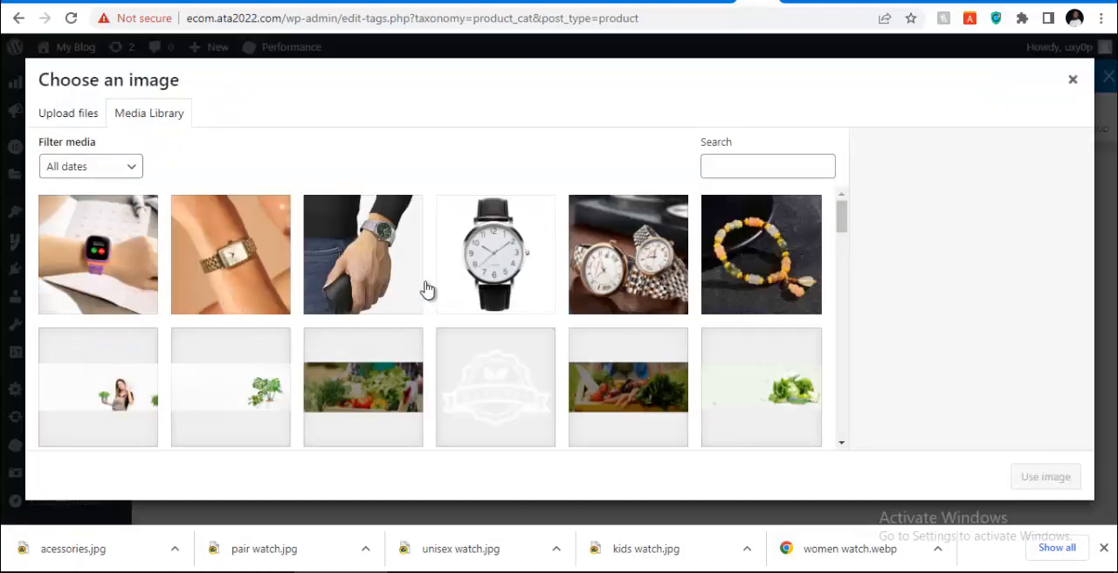
left_click(613, 273)
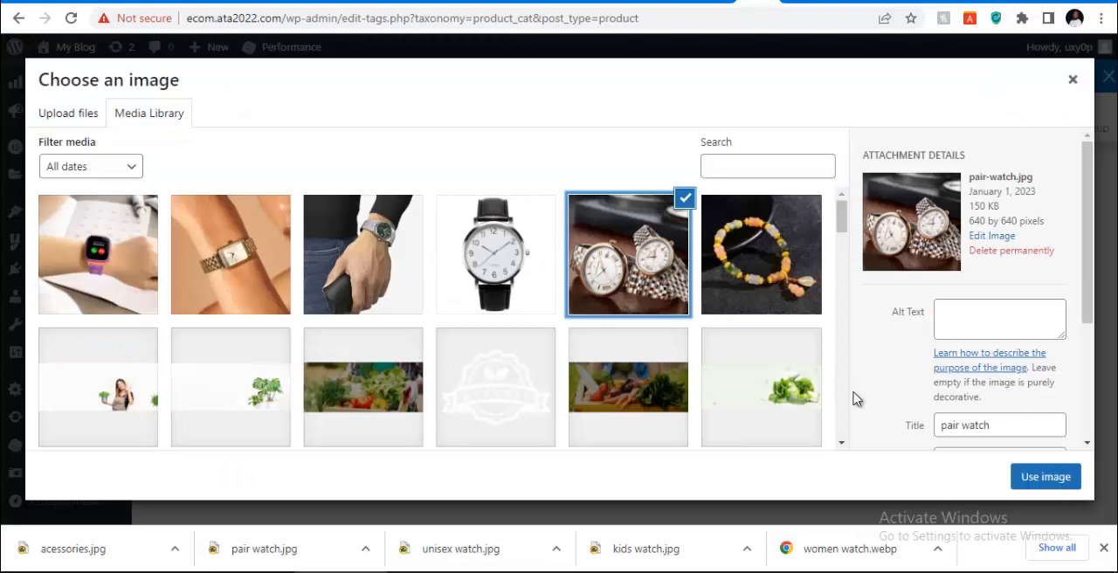
left_click(1044, 481)
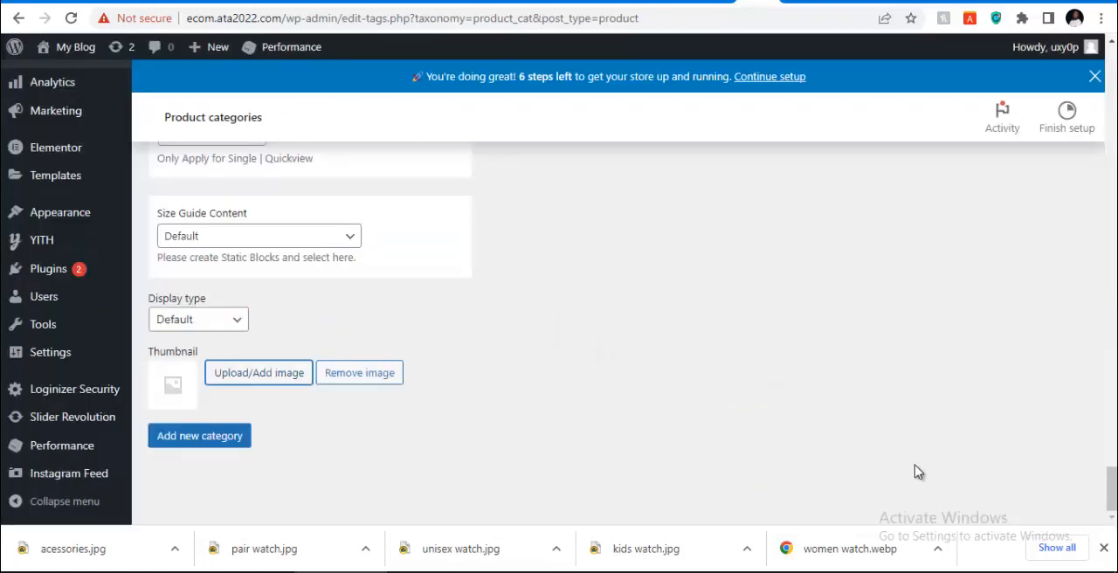
left_click(1103, 548)
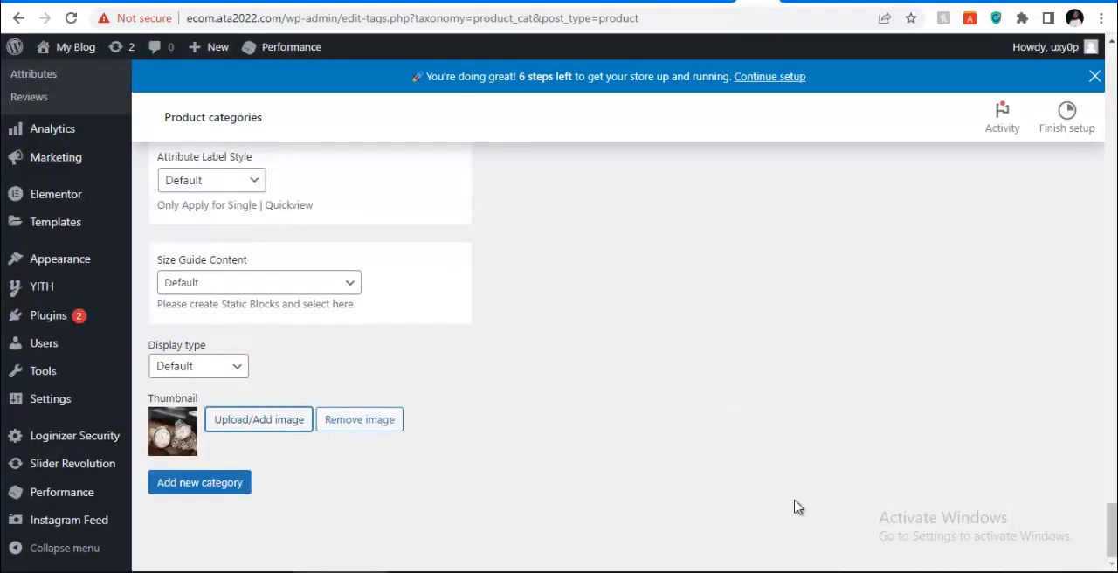
left_click(183, 483)
Review the product category list with its thumbnails and slugs, and look over the admin sections
scroll(426, 366, "up", 7)
scroll(428, 366, "down", 2)
scroll(428, 371, "down", 5)
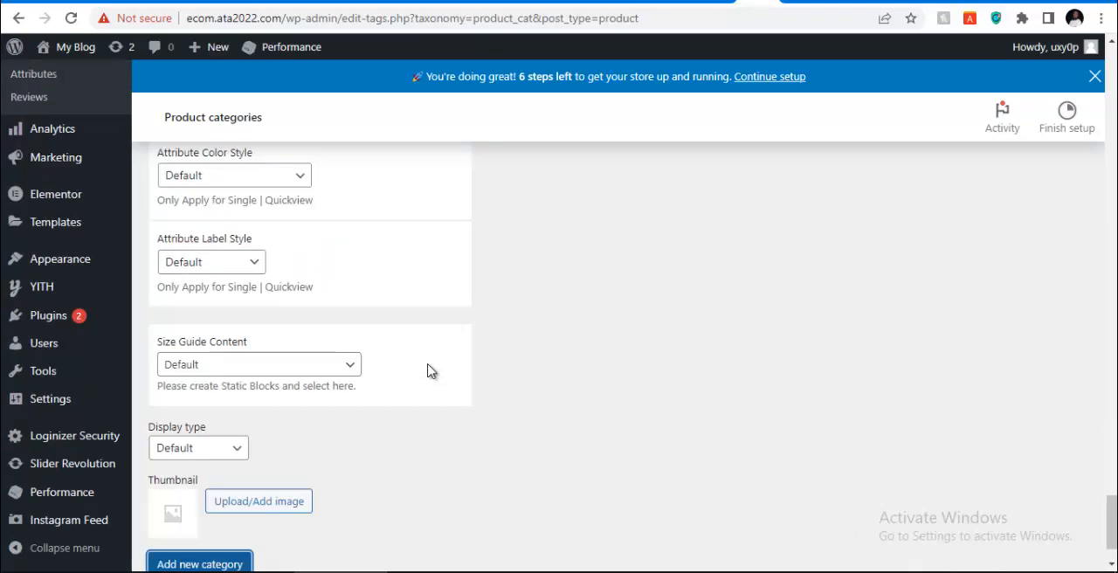
scroll(430, 370, "up", 15)
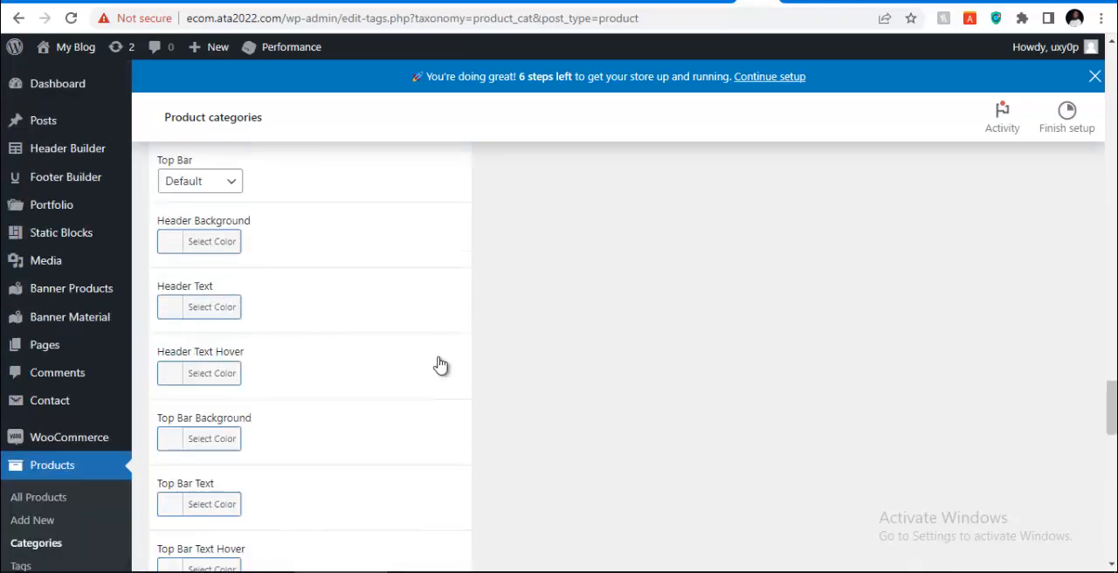
scroll(554, 353, "up", 10)
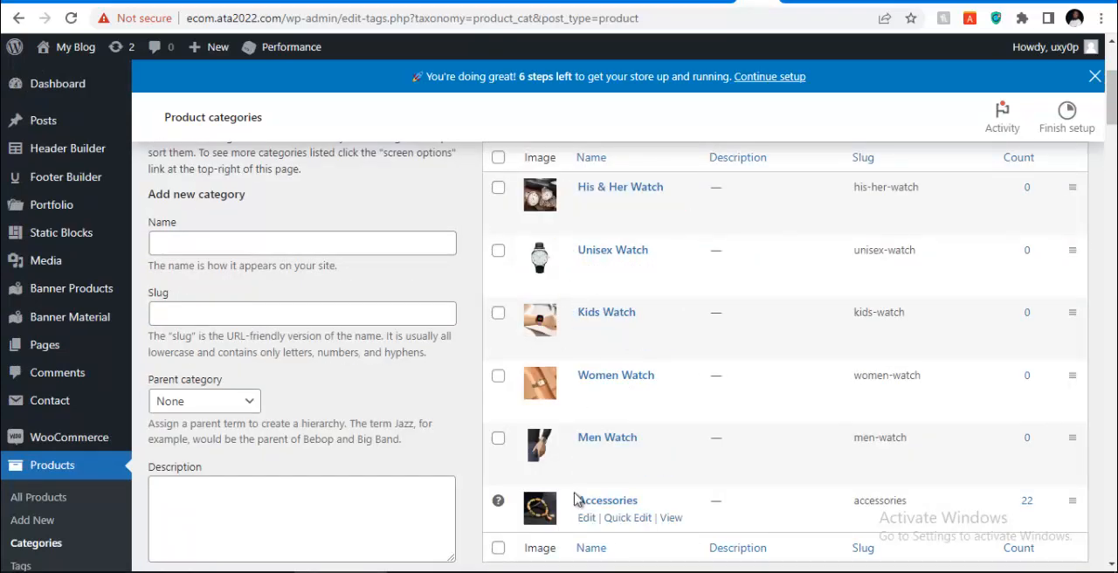
scroll(530, 417, "up", 3)
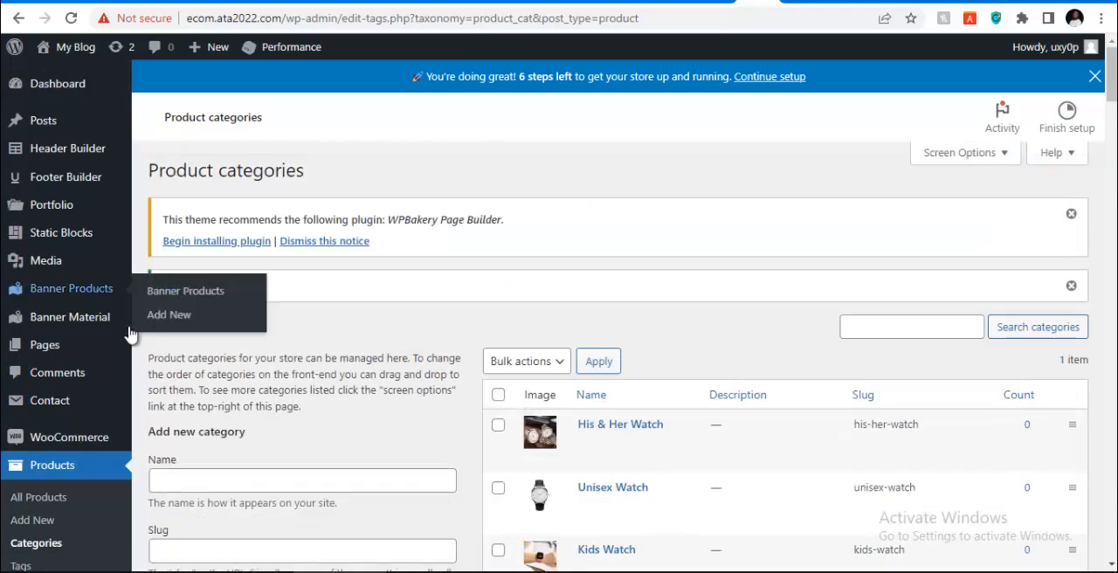
mouse_move(48, 321)
mouse_move(56, 445)
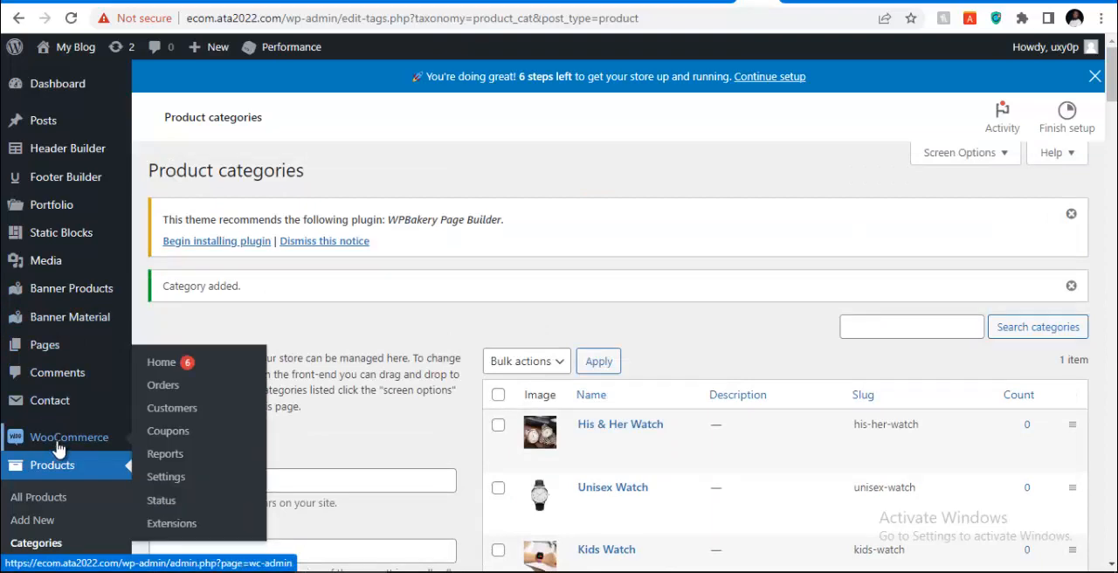
scroll(48, 459, "down", 2)
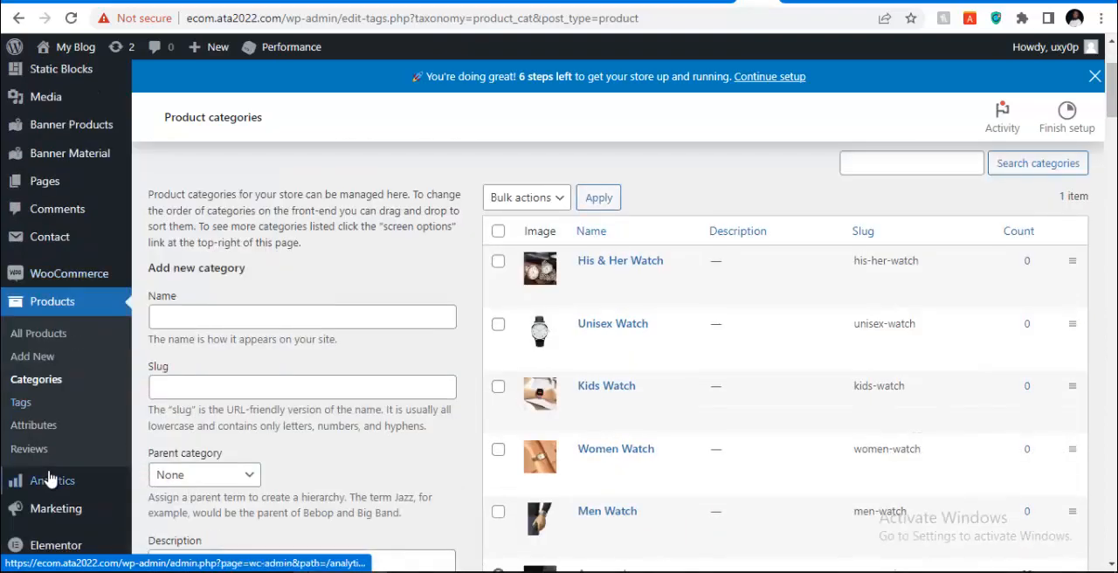
scroll(62, 349, "up", 3)
scroll(52, 399, "down", 4)
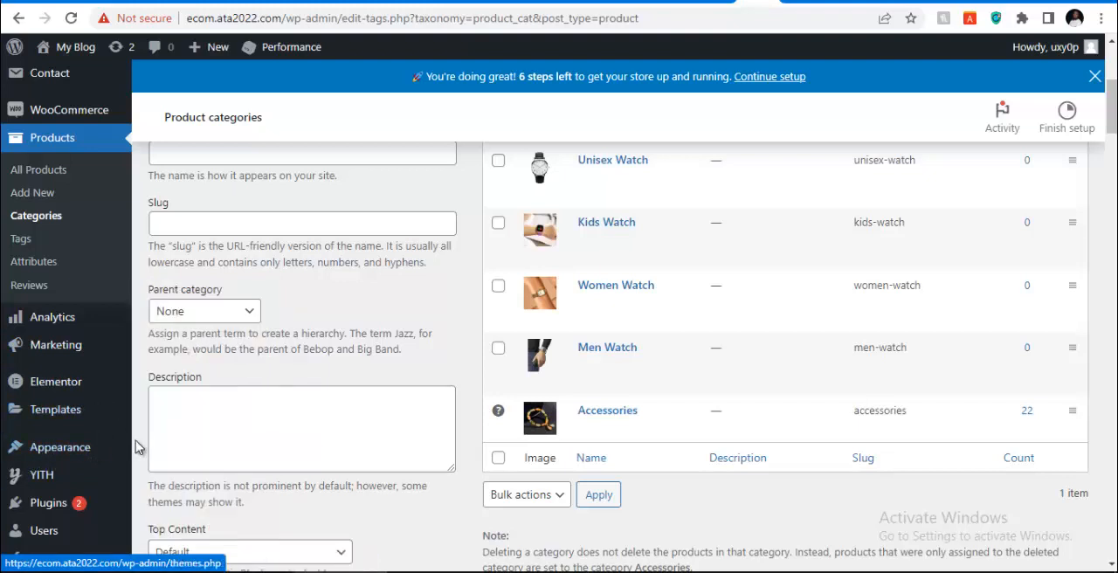
Switch to the untitled Notepad note and replace its text with five lines: "Insstall wordpress", "Import demo", "create categories", "Create menu", "set up woocomerce"
mouse_move(667, 571)
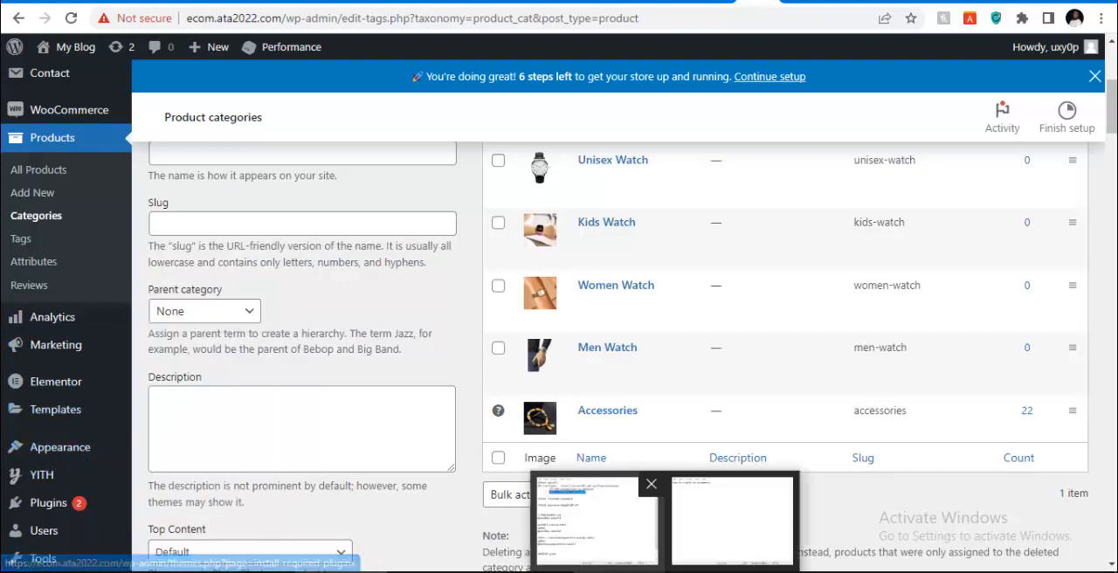
left_click(730, 522)
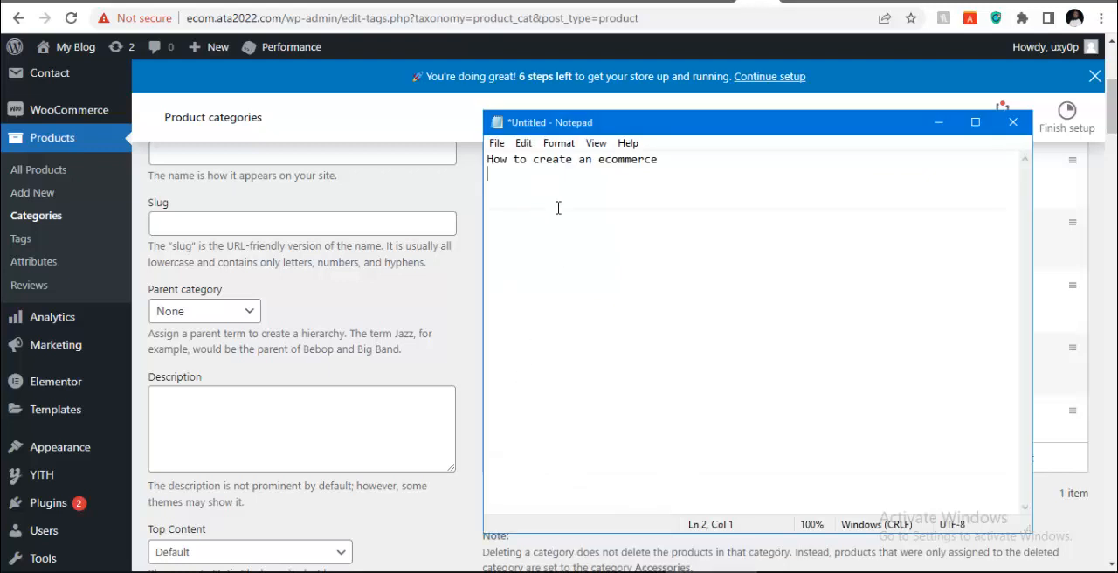
key("BackSpace")
key("BackSpace")
key("BackSpace")
key("BackSpace")
key("BackSpace")
key("BackSpace")
key("BackSpace")
key("BackSpace")
key("BackSpace")
key("BackSpace")
key("BackSpace")
key("BackSpace")
key("BackSpace")
key("BackSpace")
key("BackSpace")
key("BackSpace")
key("BackSpace")
key("BackSpace")
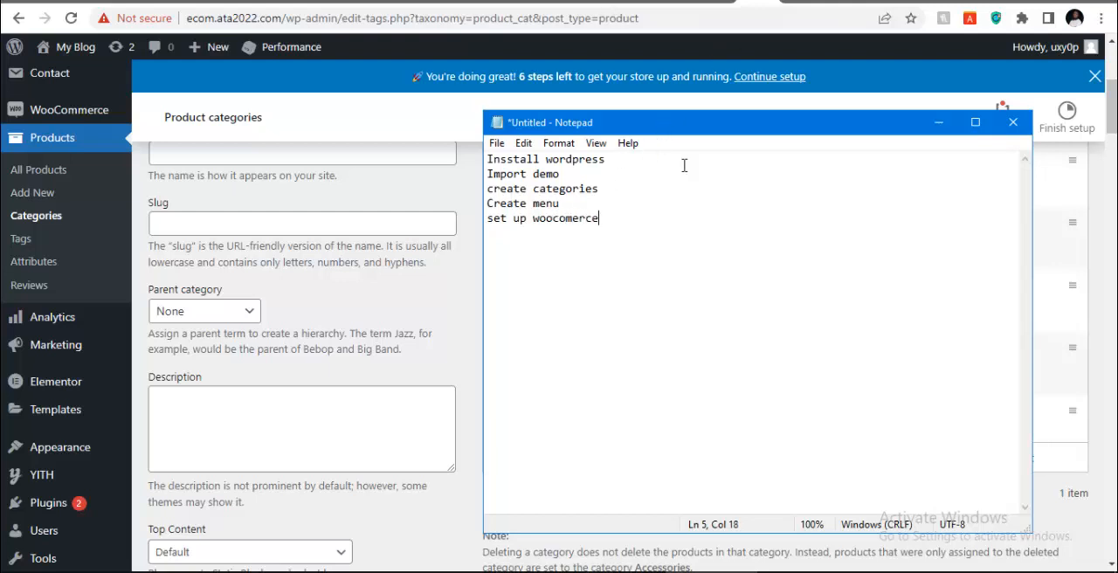
Put the Notepad note away and open the Menus page of the site's Appearance settings
left_click(940, 123)
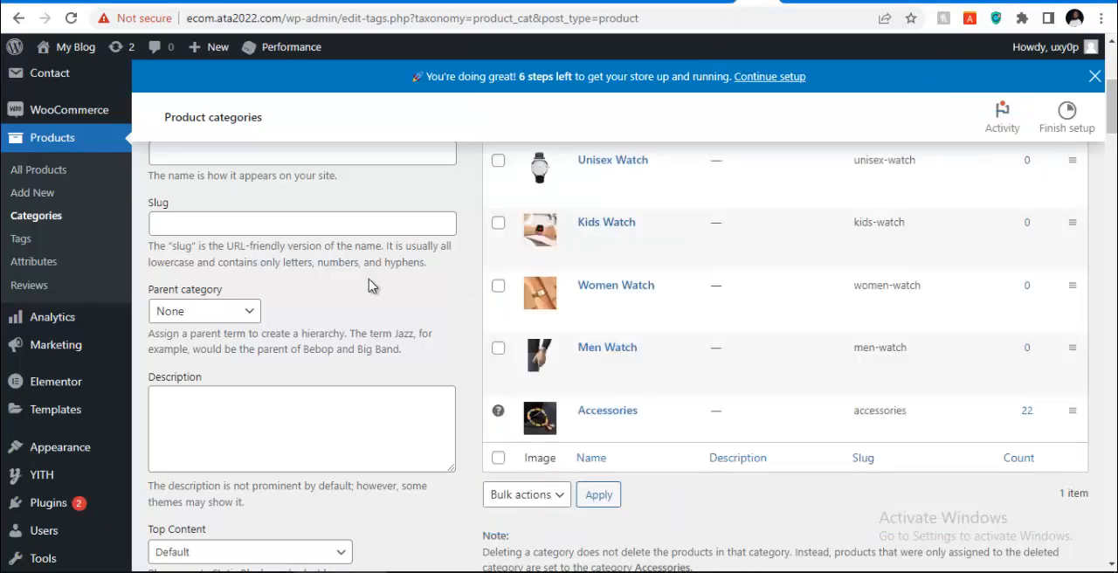
scroll(77, 312, "up", 2)
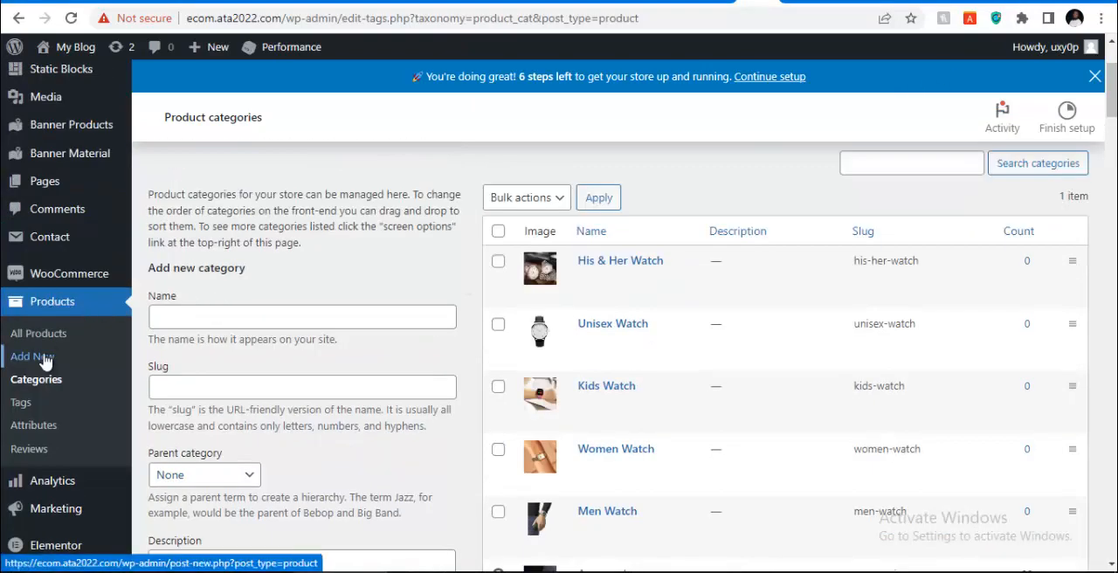
scroll(60, 297, "down", 4)
mouse_move(54, 290)
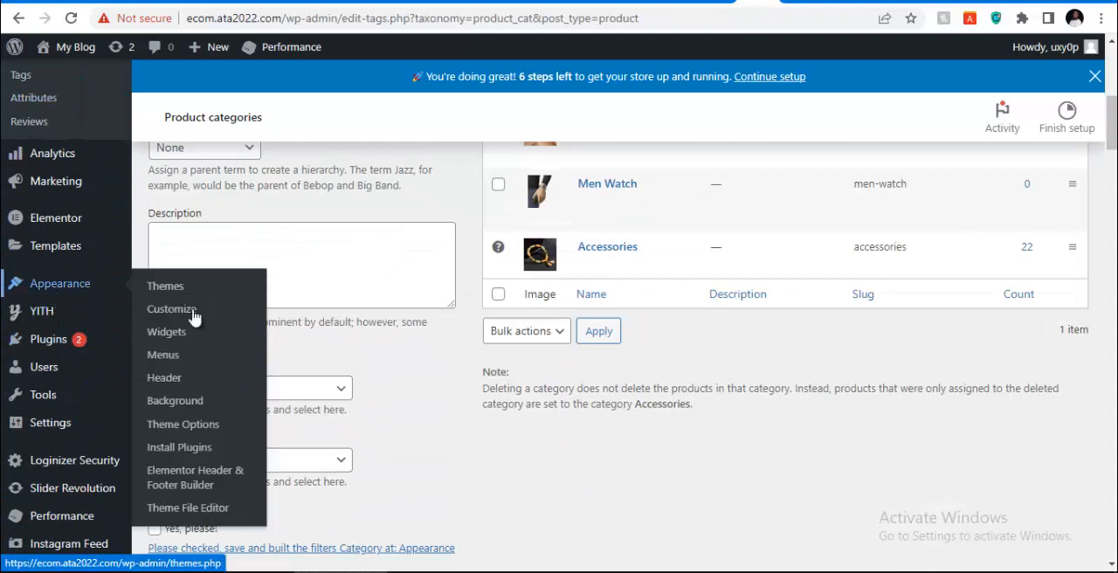
left_click(173, 364)
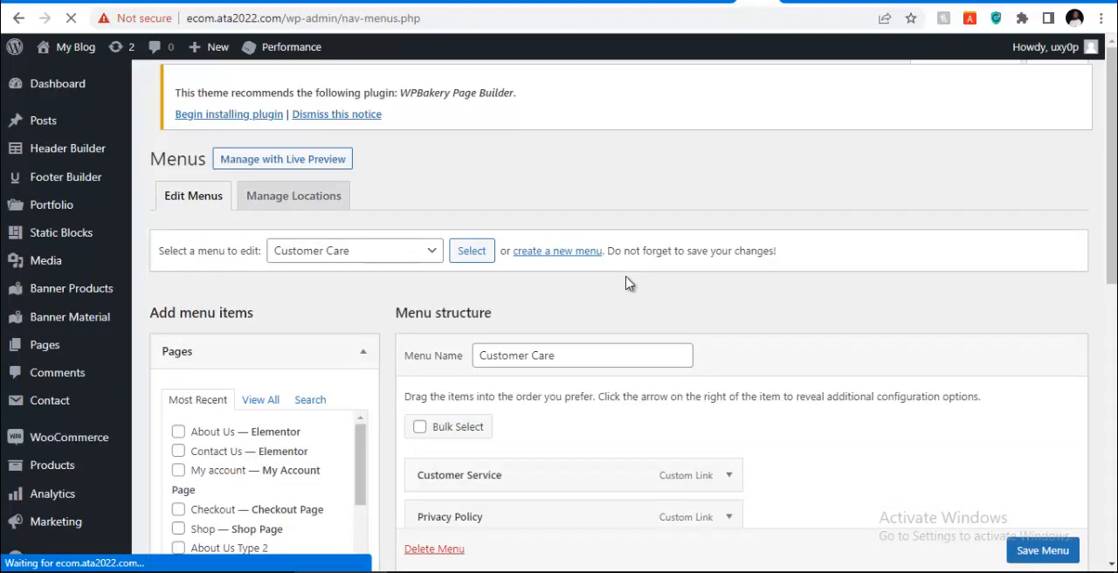
Choose Main Menu as the menu to edit and load its structure
scroll(594, 332, "down", 4)
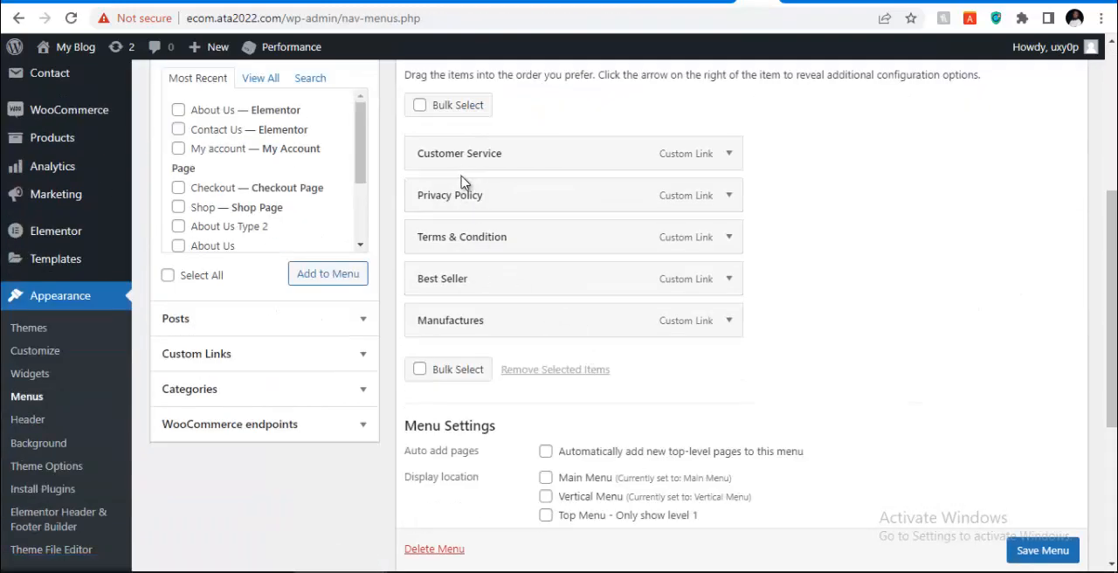
scroll(360, 205, "up", 2)
left_click(376, 93)
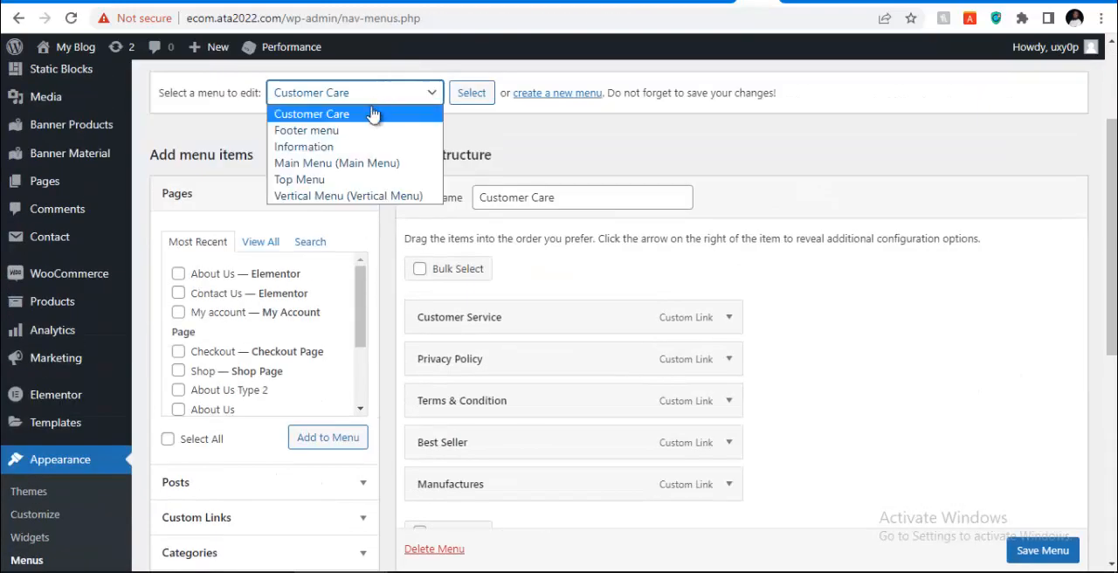
left_click(355, 164)
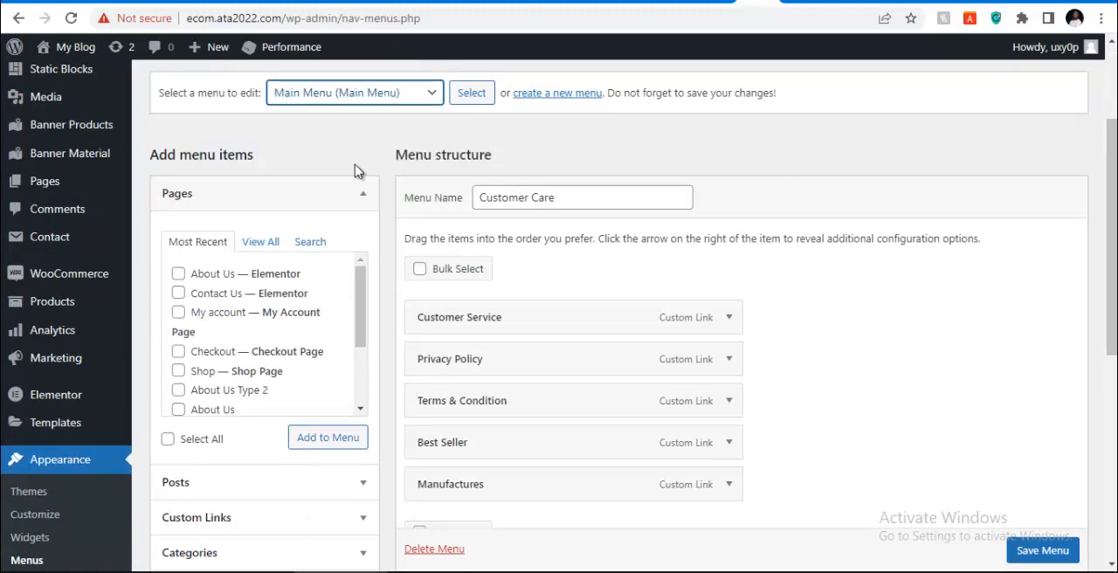
left_click(472, 95)
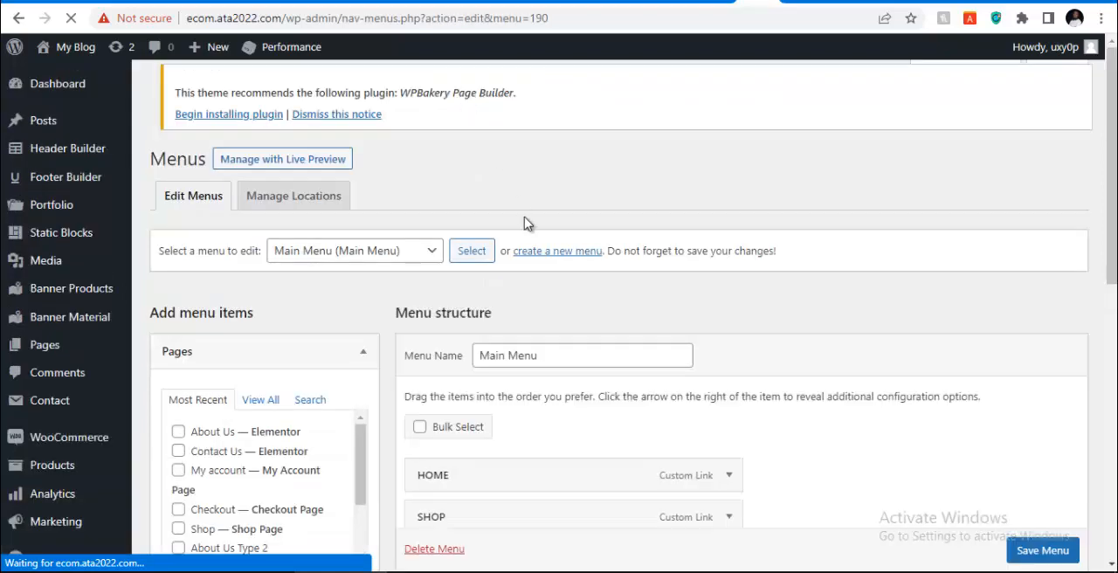
Remove the ELEMENTS item from the Main Menu structure
scroll(524, 224, "down", 4)
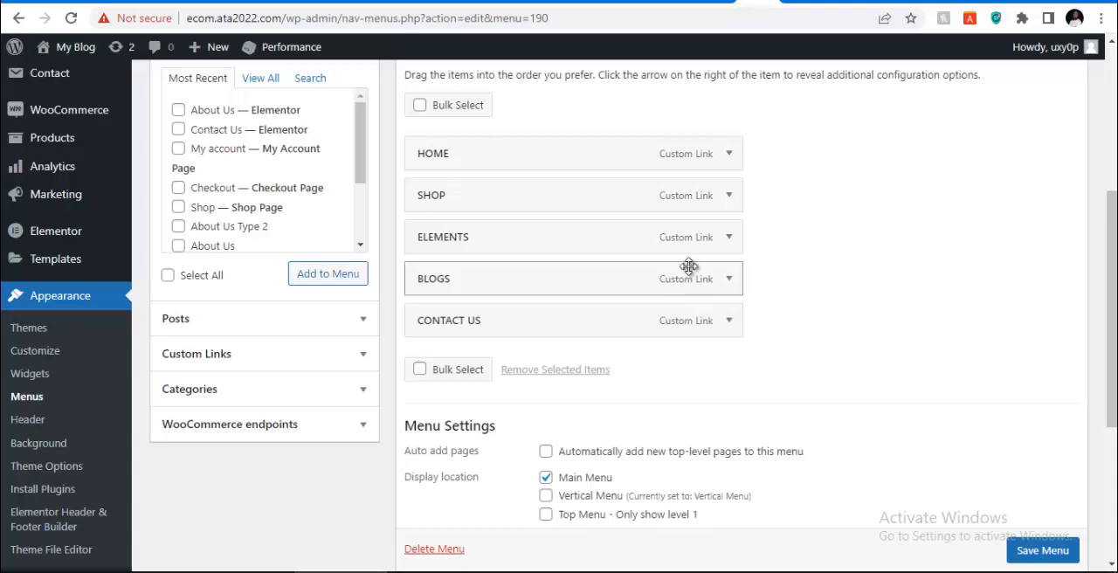
left_click(726, 240)
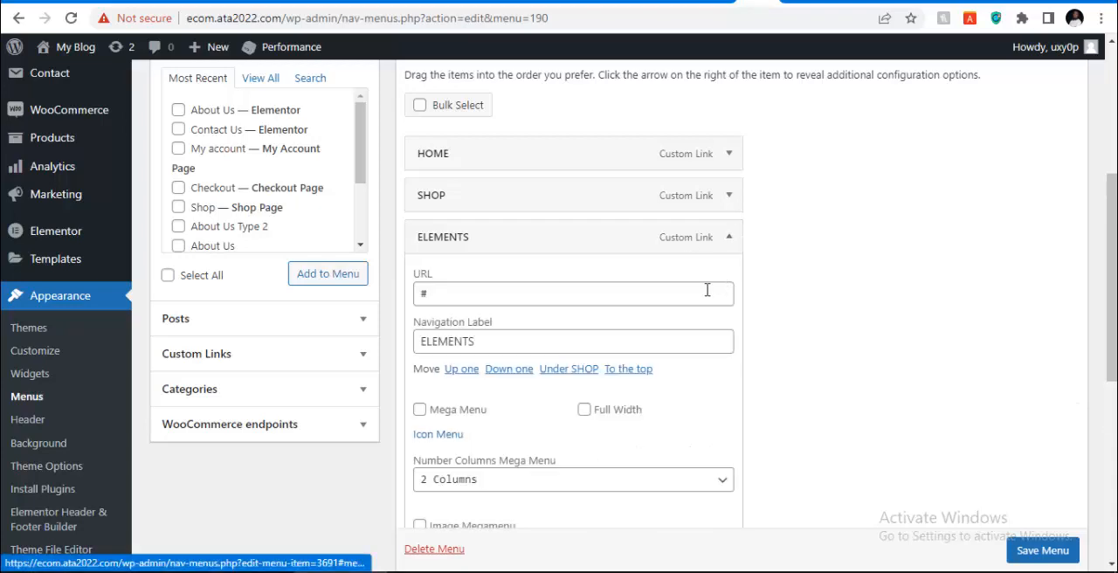
scroll(462, 451, "down", 3)
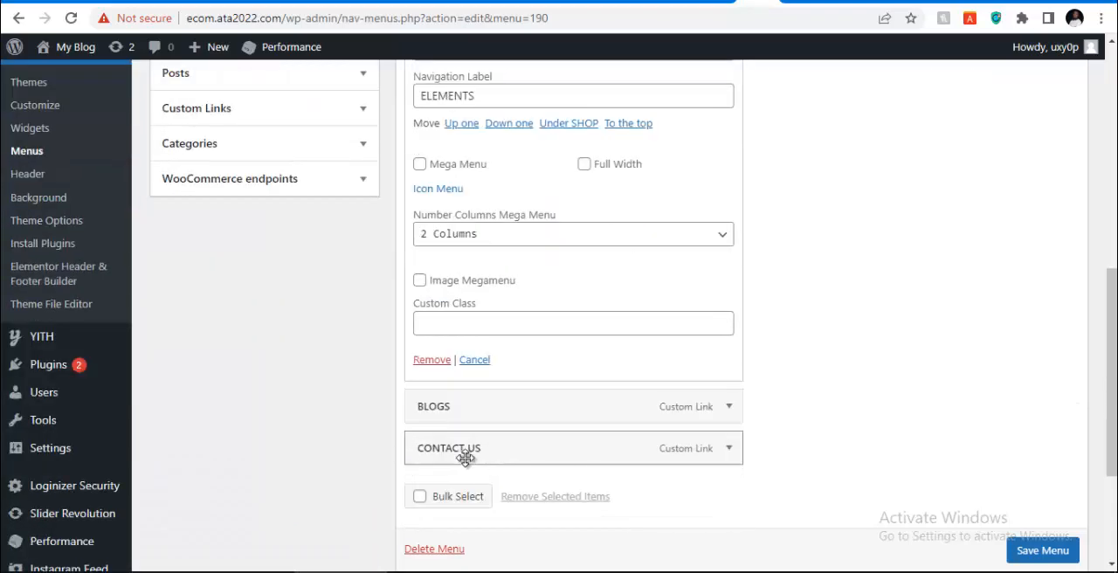
left_click(432, 359)
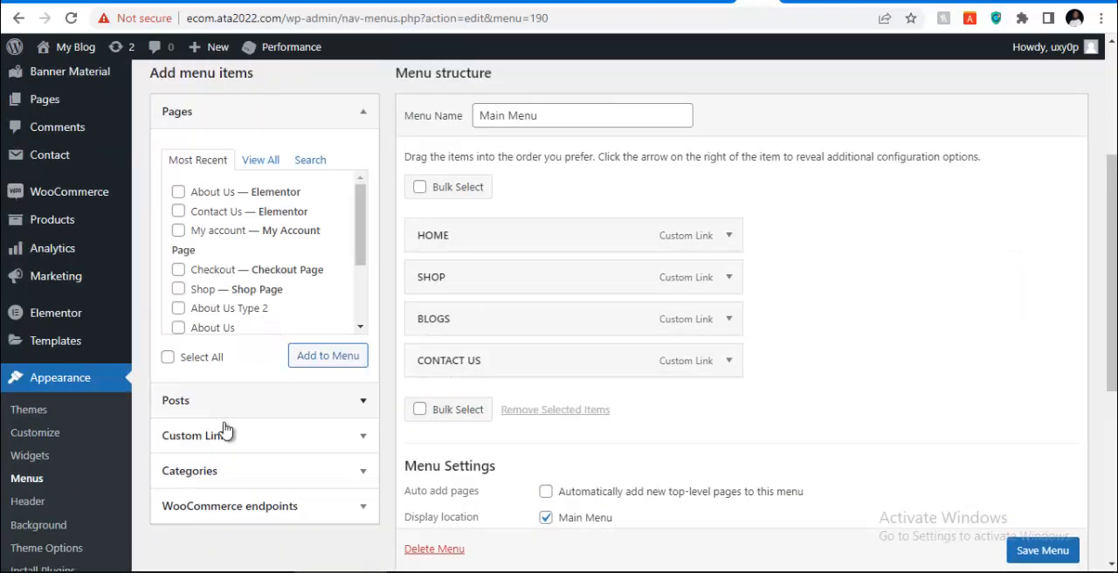
Look through the WooCommerce endpoints and all the post categories offered as menu items for the product categories
scroll(267, 437, "down", 2)
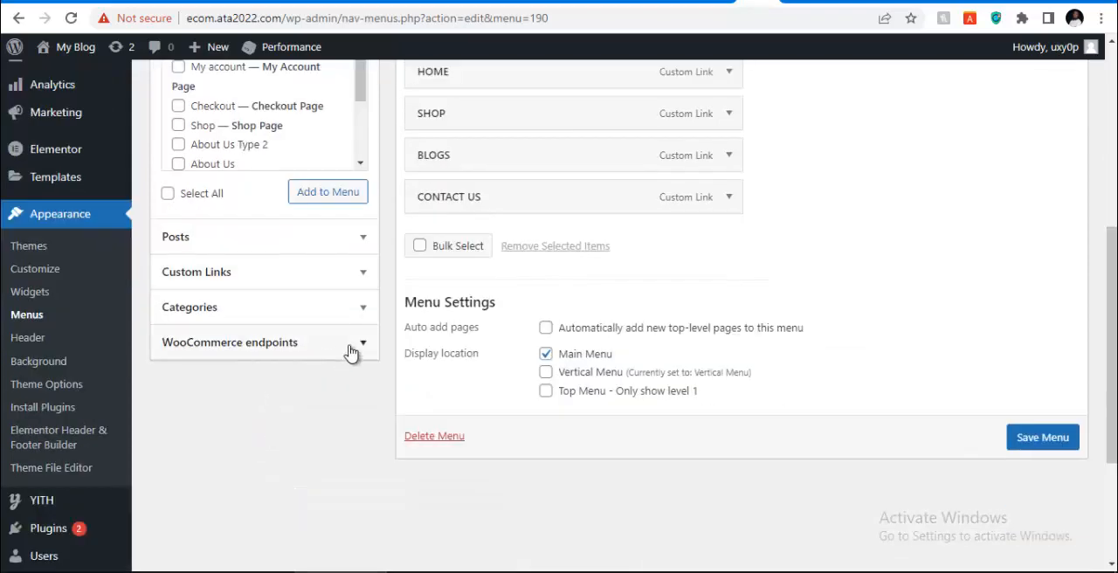
left_click(360, 344)
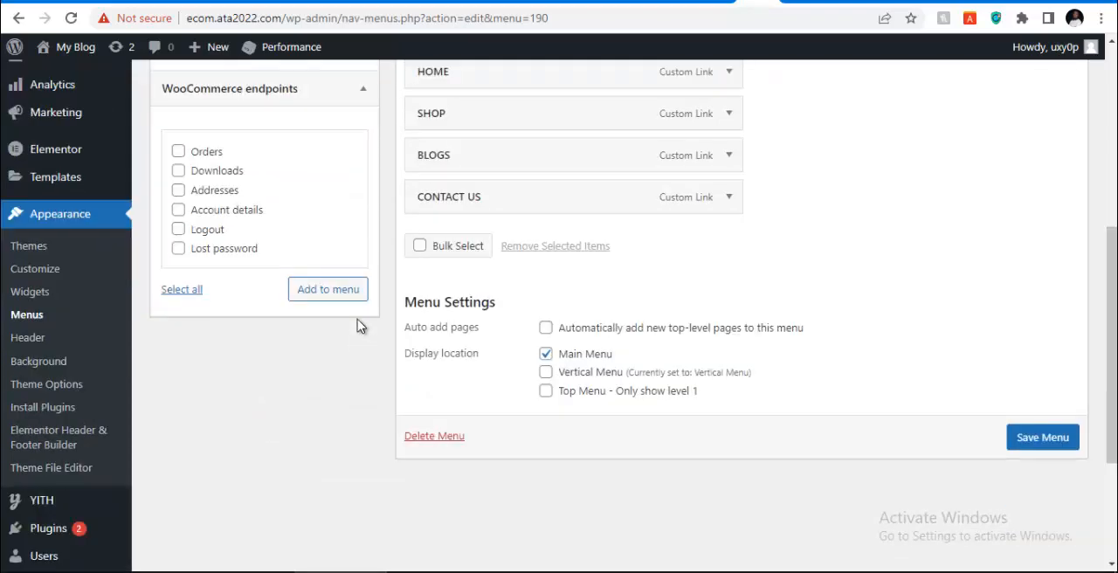
scroll(273, 311, "up", 3)
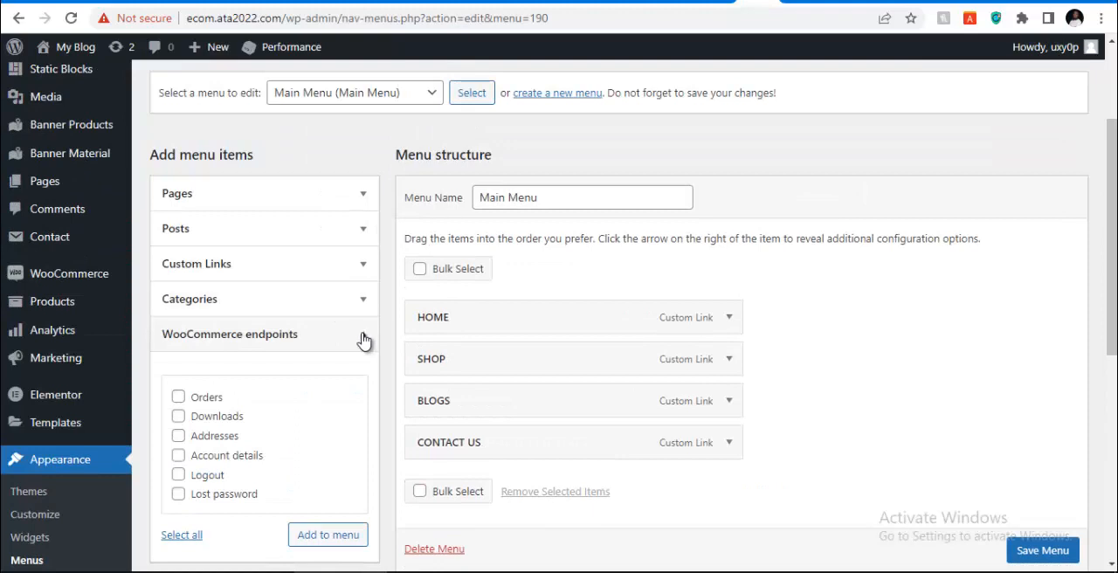
left_click(362, 341)
left_click(277, 306)
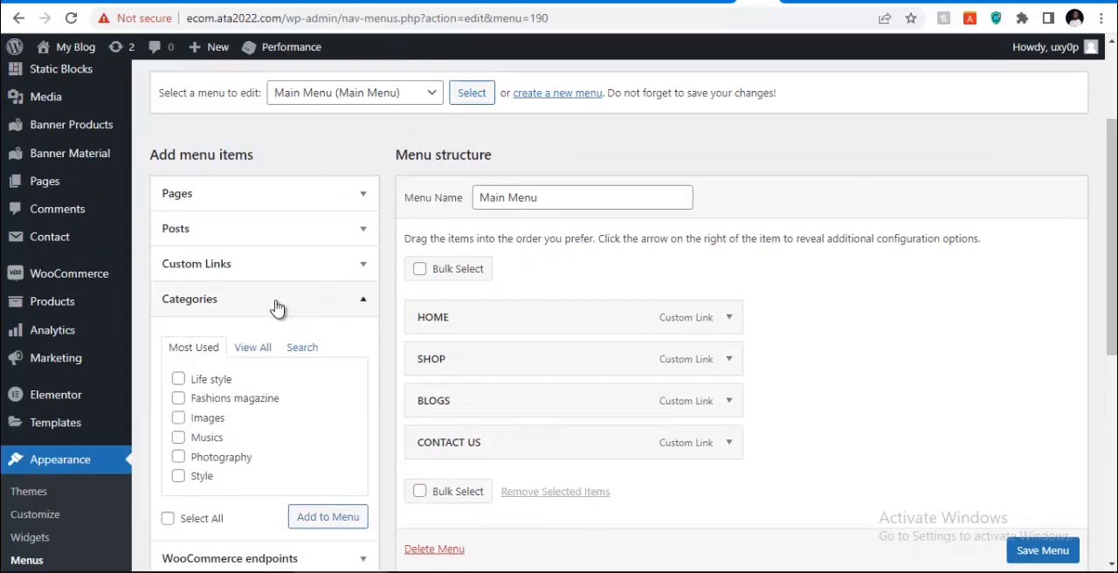
left_click(264, 347)
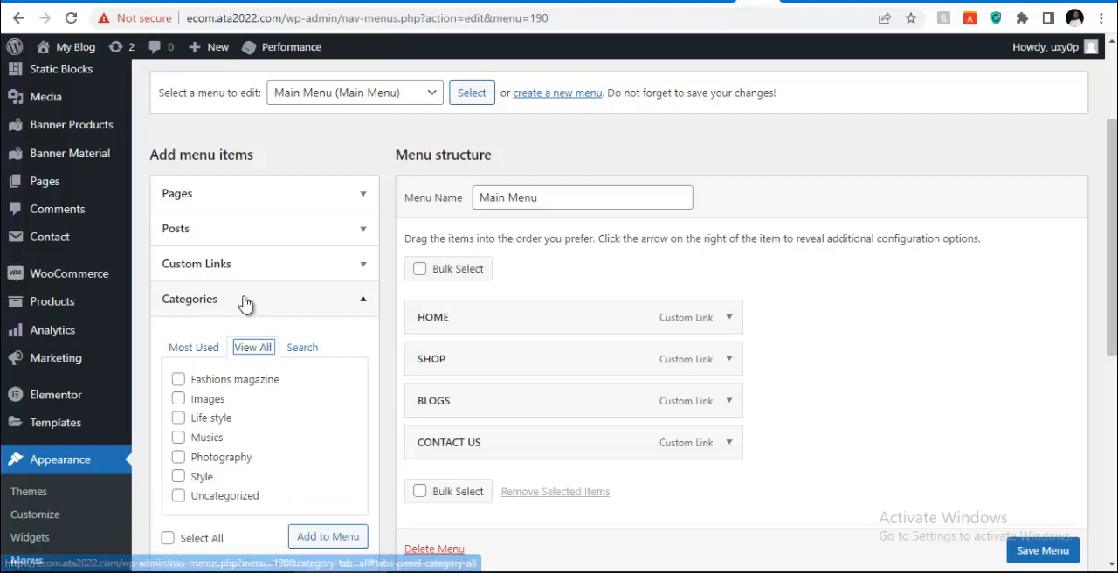
left_click(246, 306)
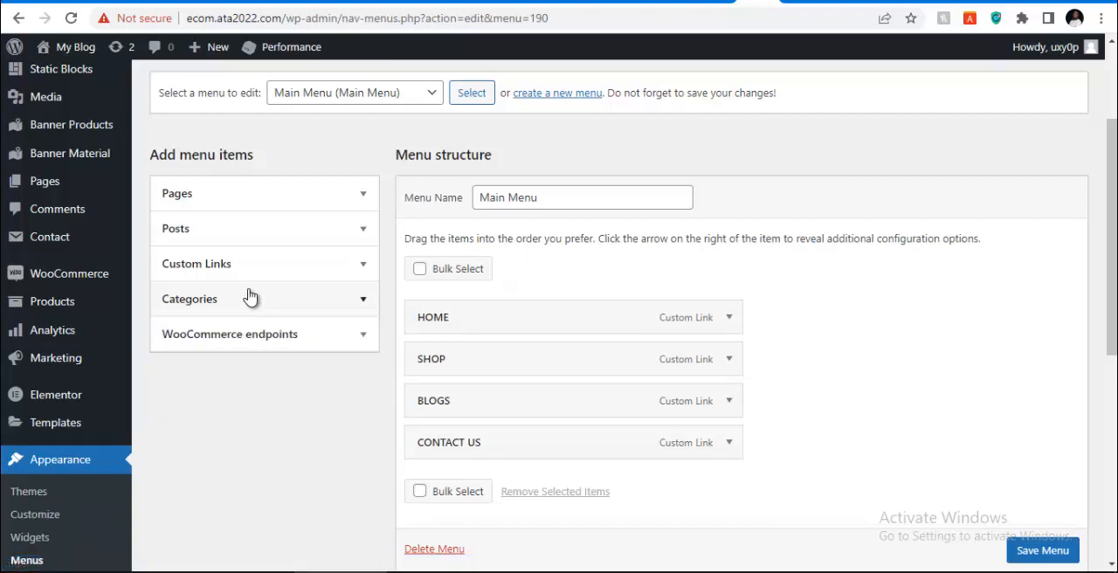
Add a custom link with the URL "#" and the link text "CATEGORIES" to the Main Menu
left_click(364, 271)
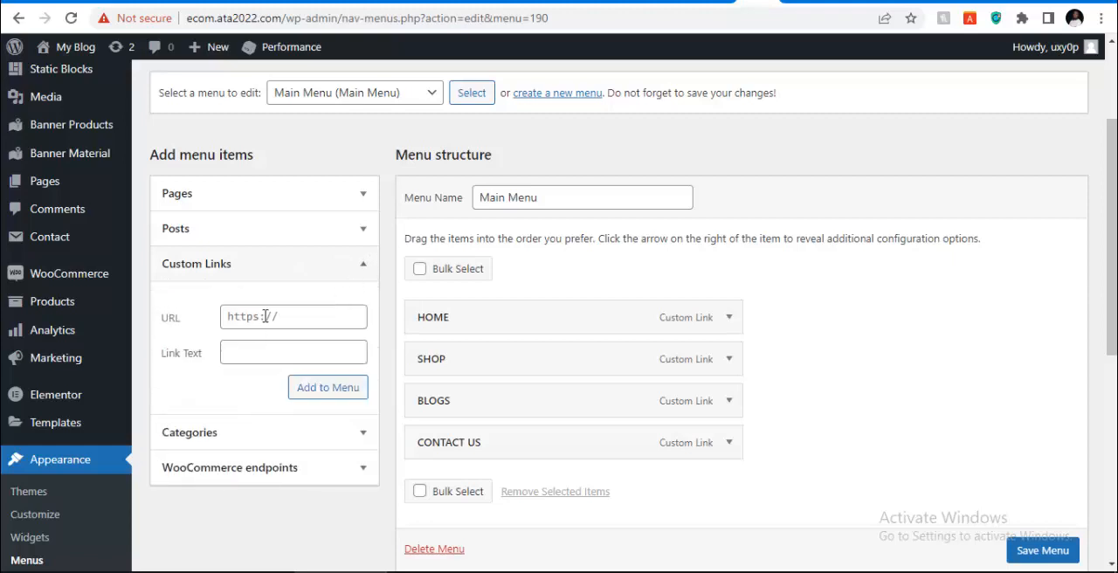
left_click(267, 316)
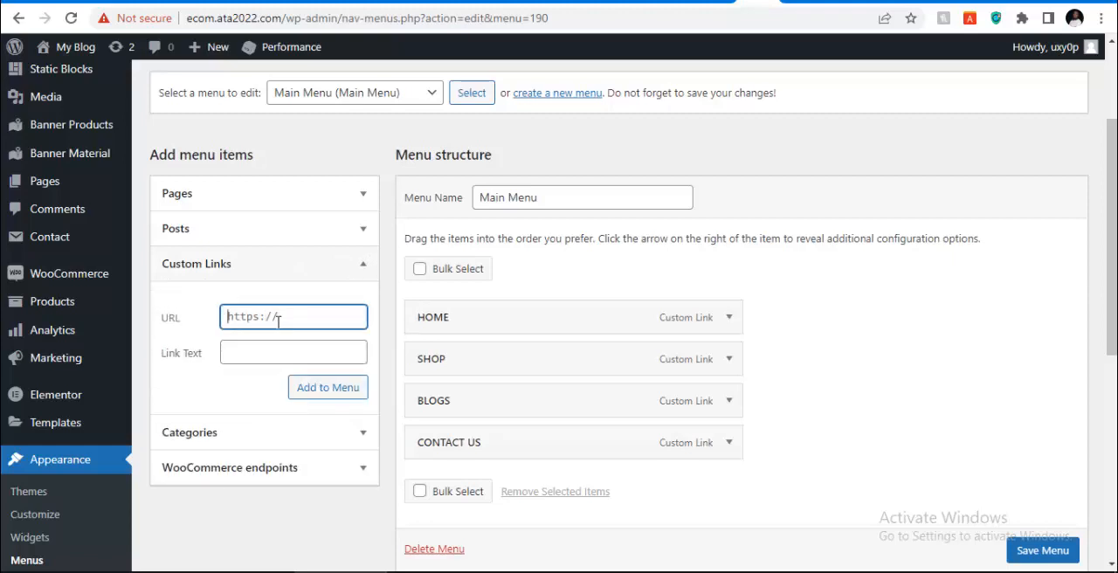
type("#")
left_click(263, 350)
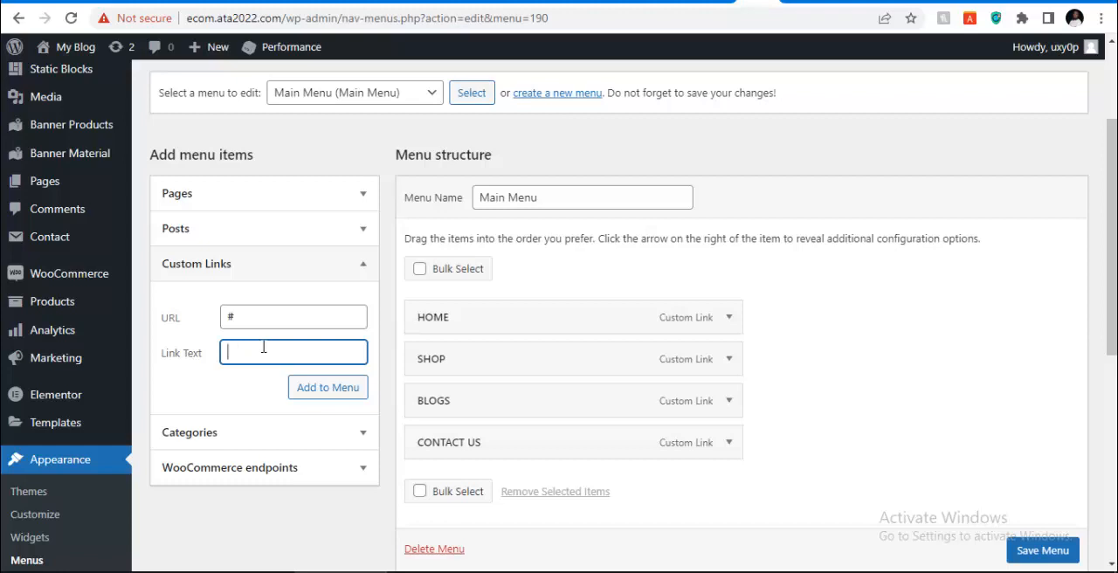
type("CATEGORIES")
left_click(315, 390)
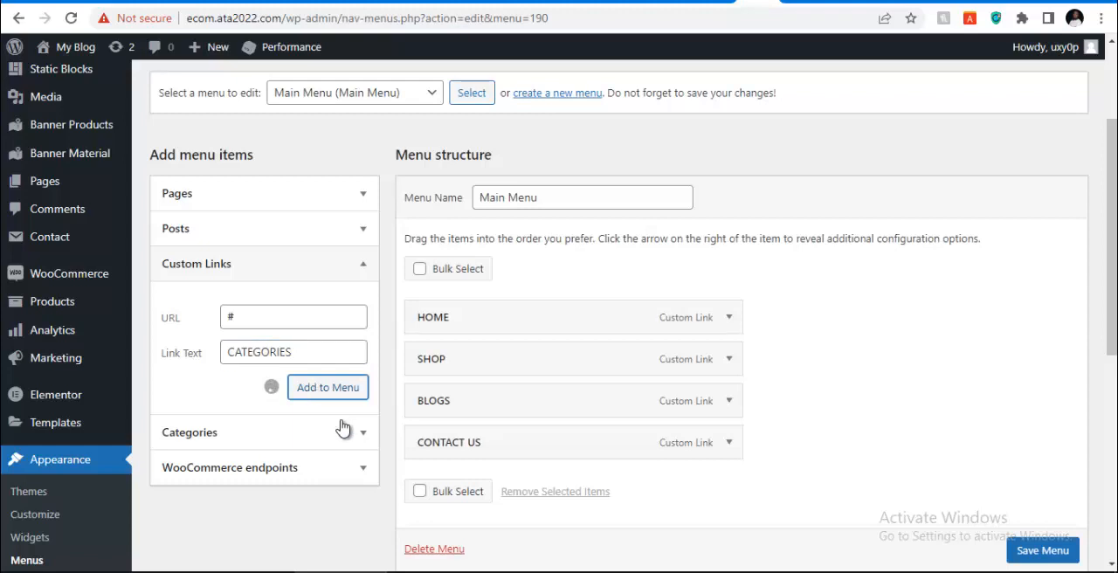
Open the product categories list in a new browser tab and switch to that tab
scroll(350, 425, "down", 1)
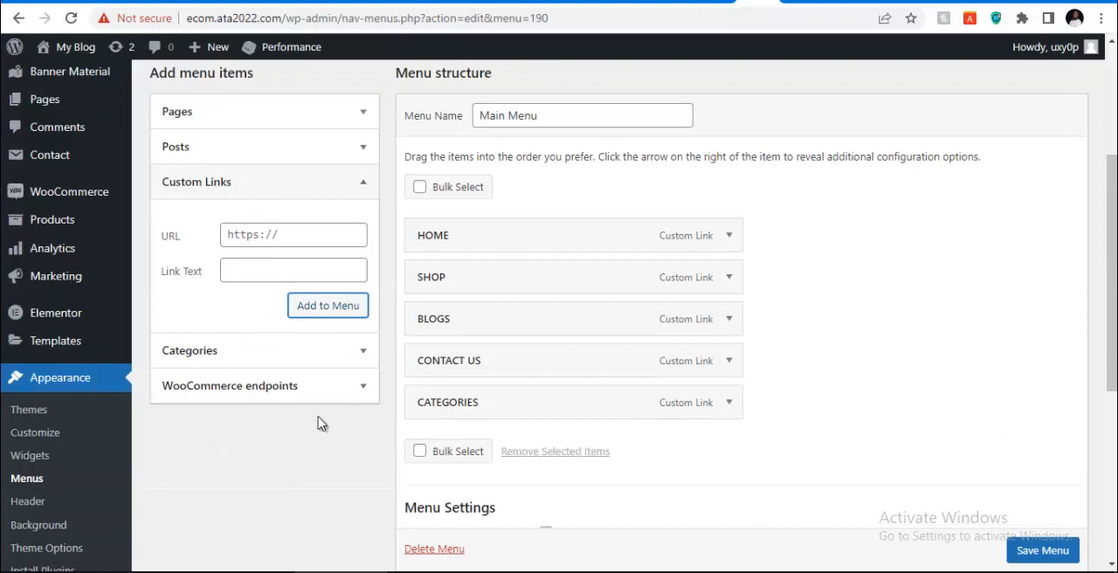
left_click(293, 235)
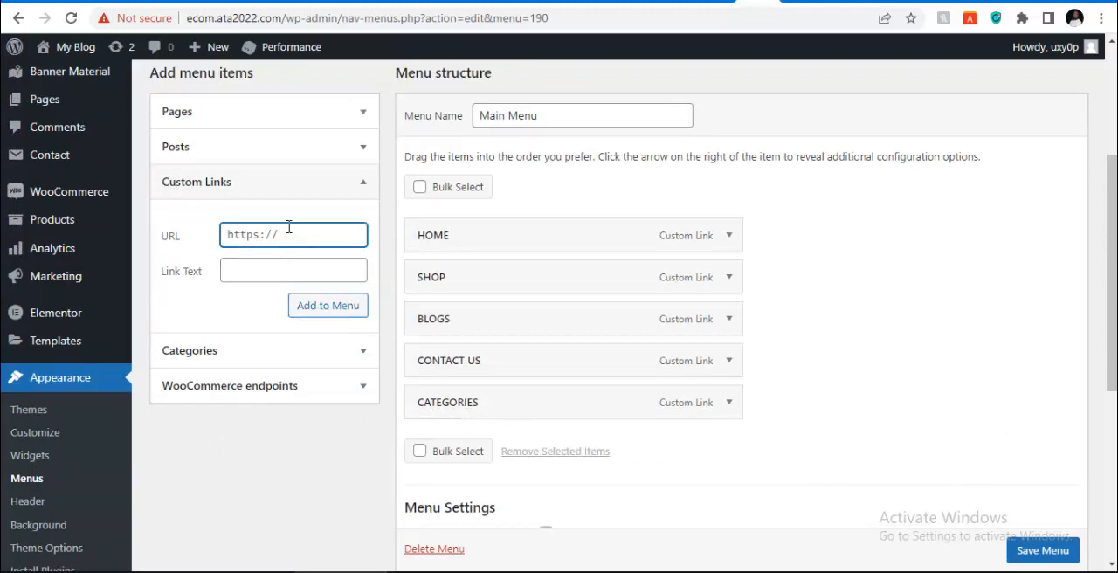
scroll(44, 314, "down", 2)
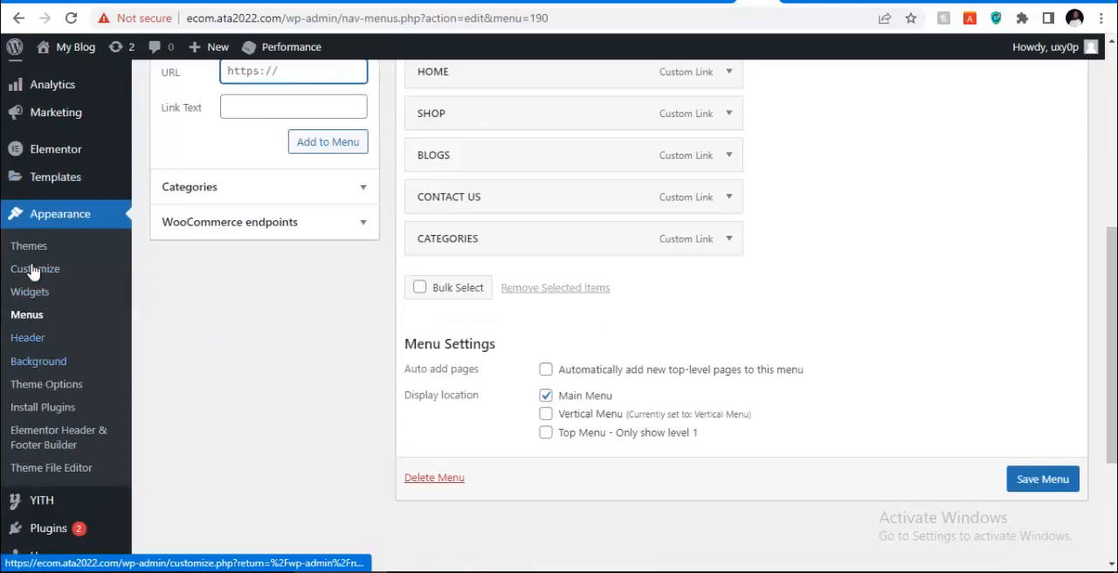
scroll(48, 183, "up", 1)
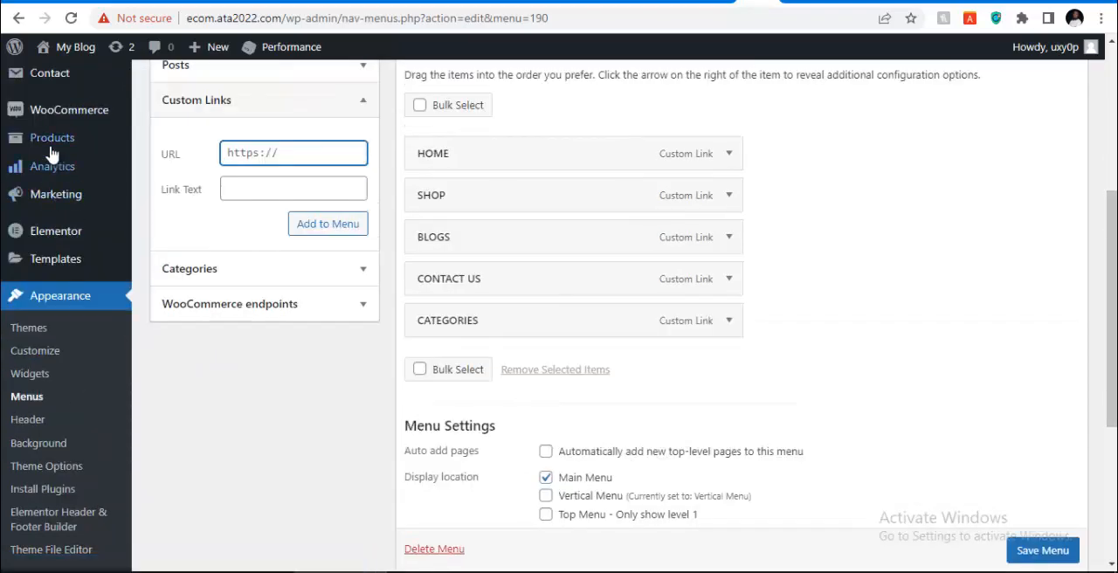
mouse_move(53, 155)
right_click(164, 187)
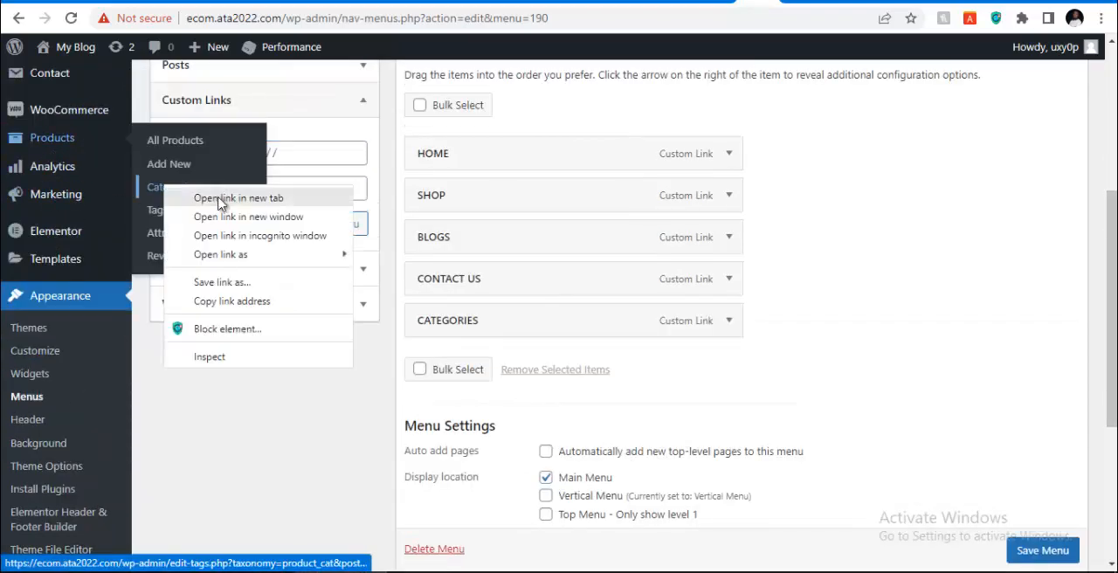
left_click(219, 202)
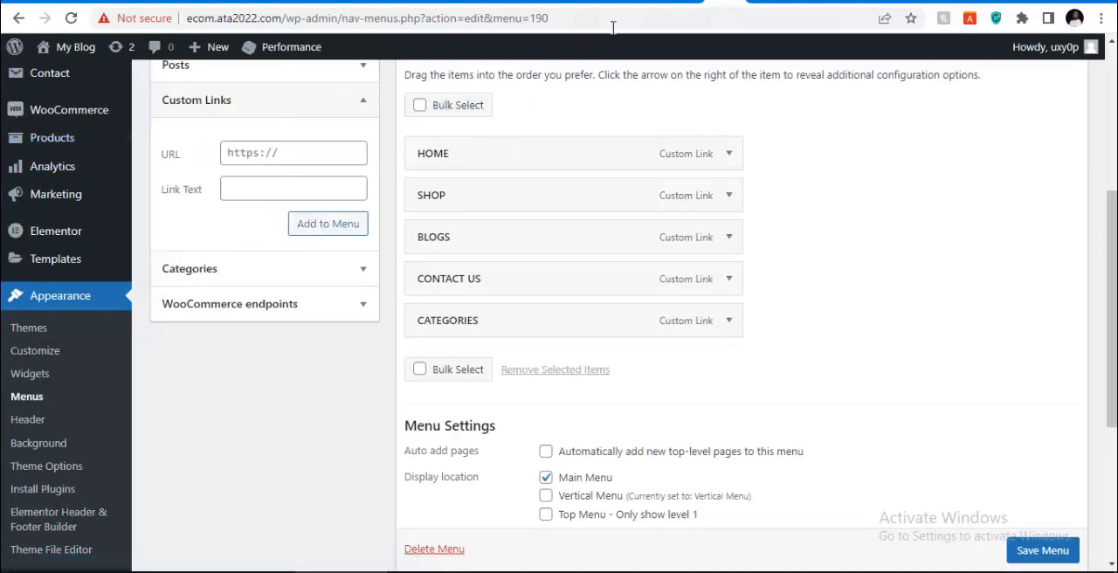
left_click(759, 3)
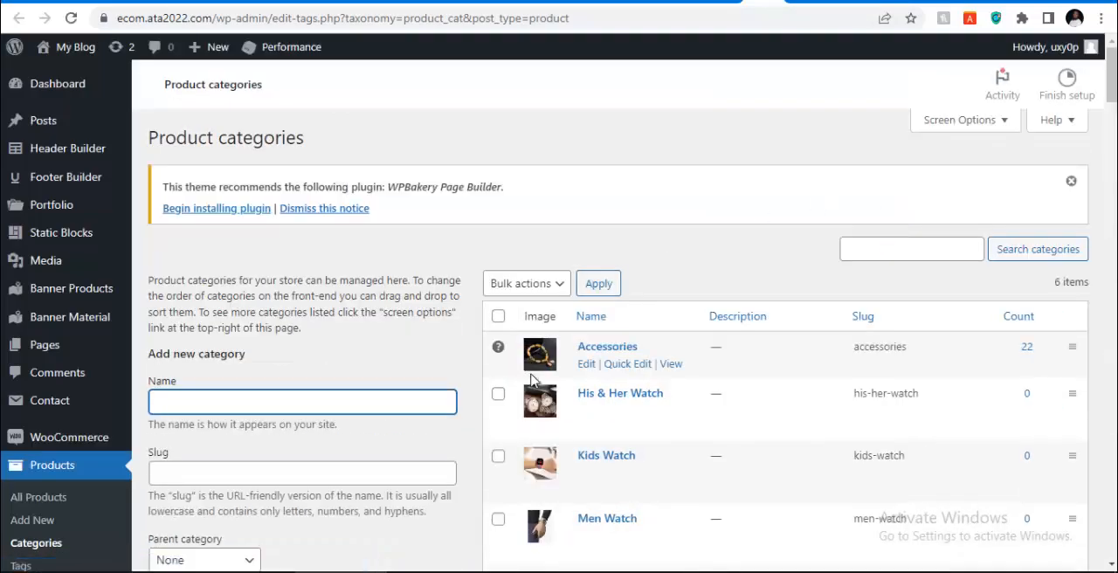
Copy the link address of the Accessories category page from the product categories list
scroll(537, 356, "down", 7)
scroll(541, 352, "up", 7)
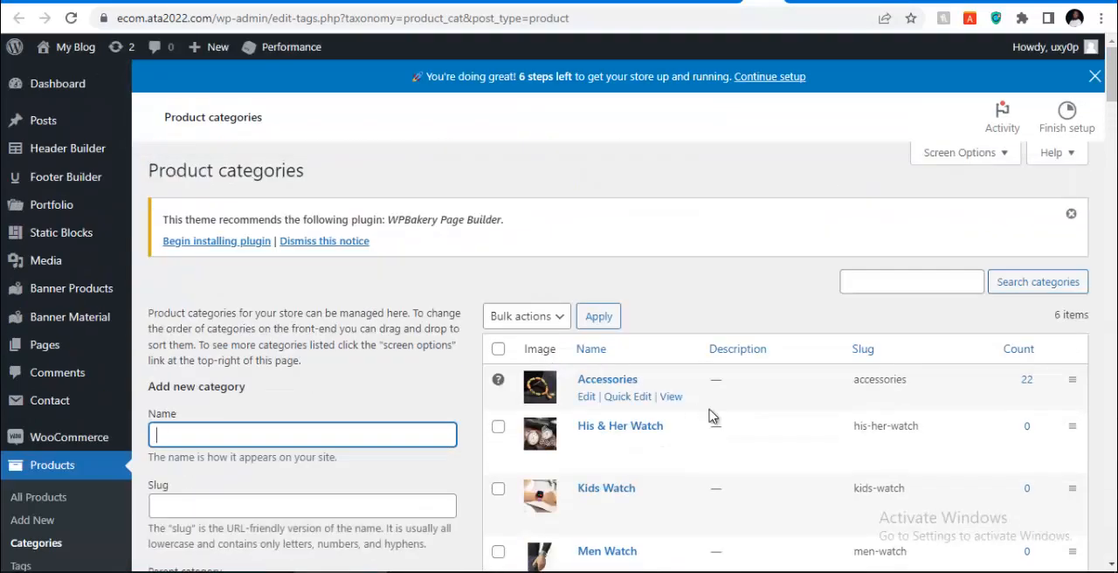
scroll(708, 411, "down", 2)
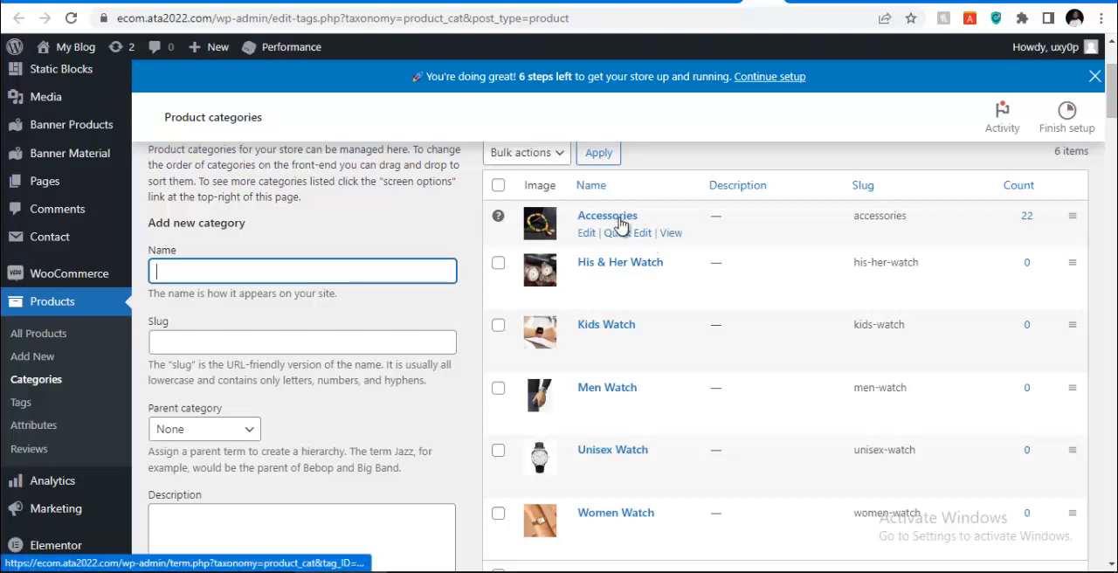
right_click(670, 233)
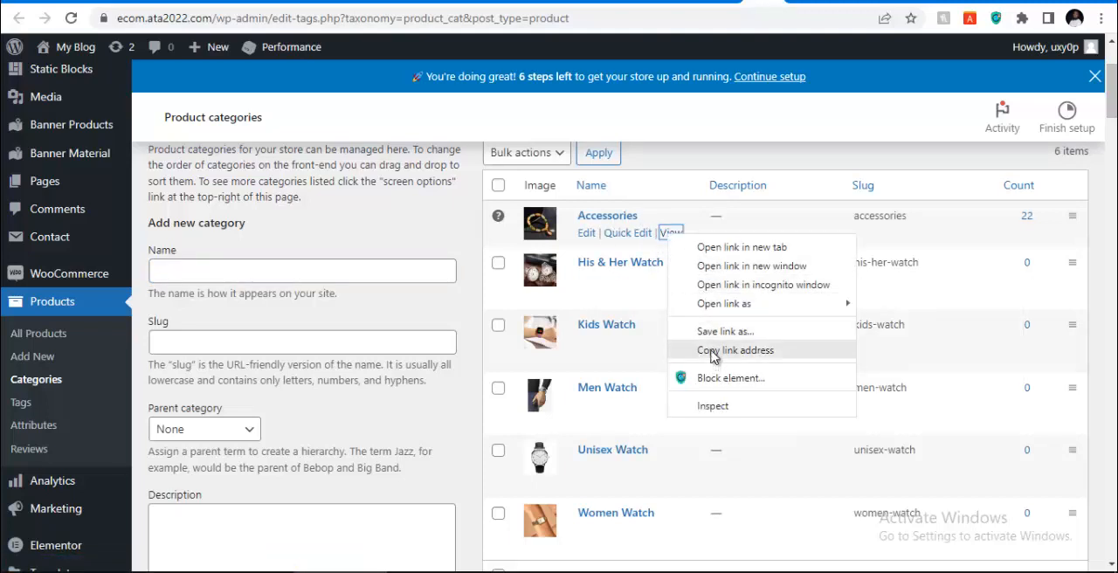
left_click(714, 351)
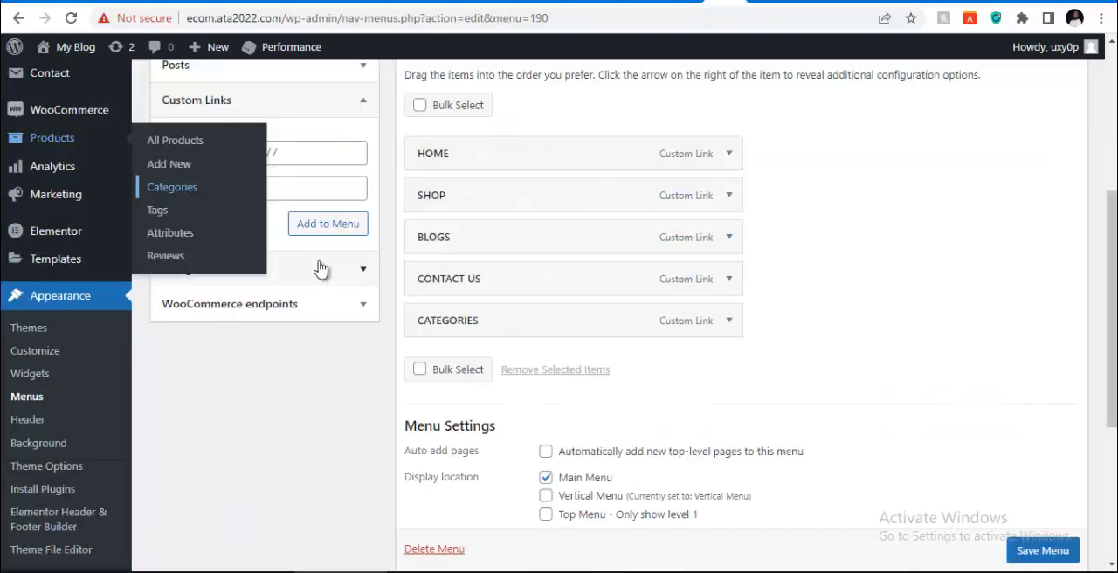
Add a custom link to the Main Menu with the copied Accessories category URL and the link text "Accessories"
left_click(282, 155)
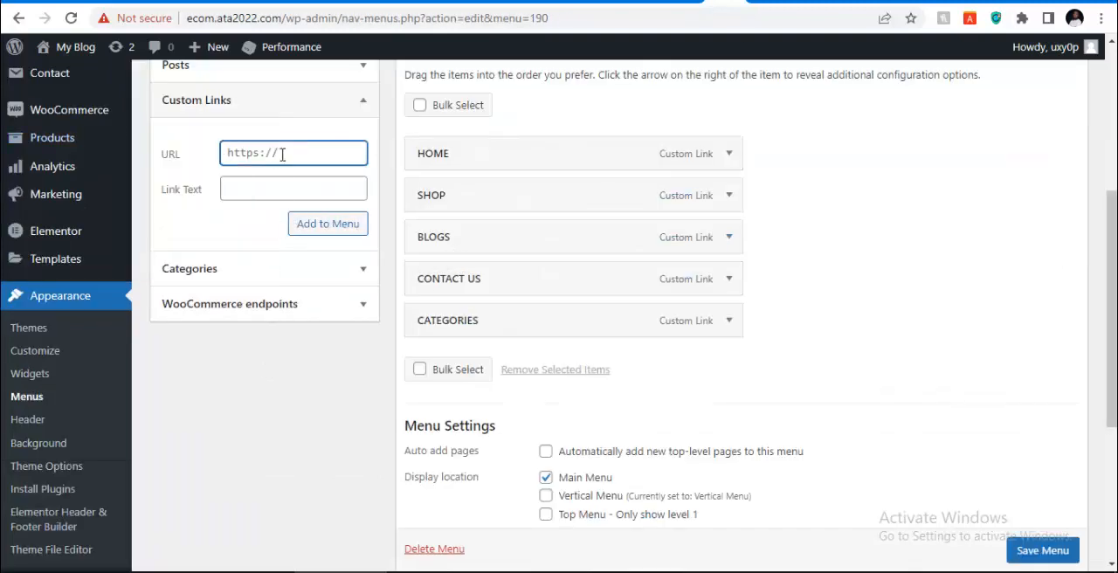
key("ctrl+a")
type("A")
key("ctrl+a")
key("ctrl+v")
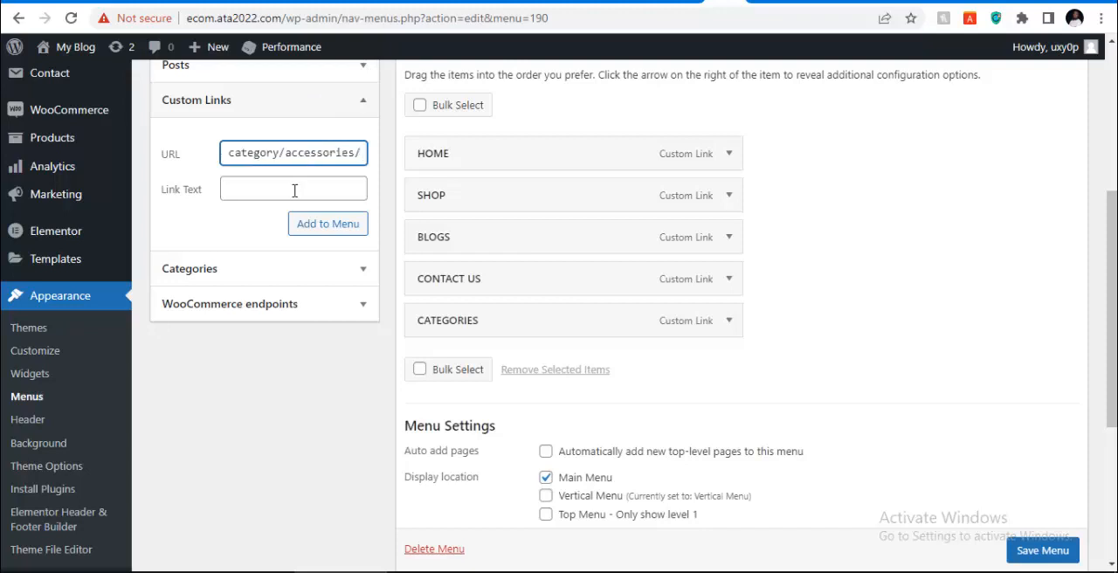
left_click(293, 188)
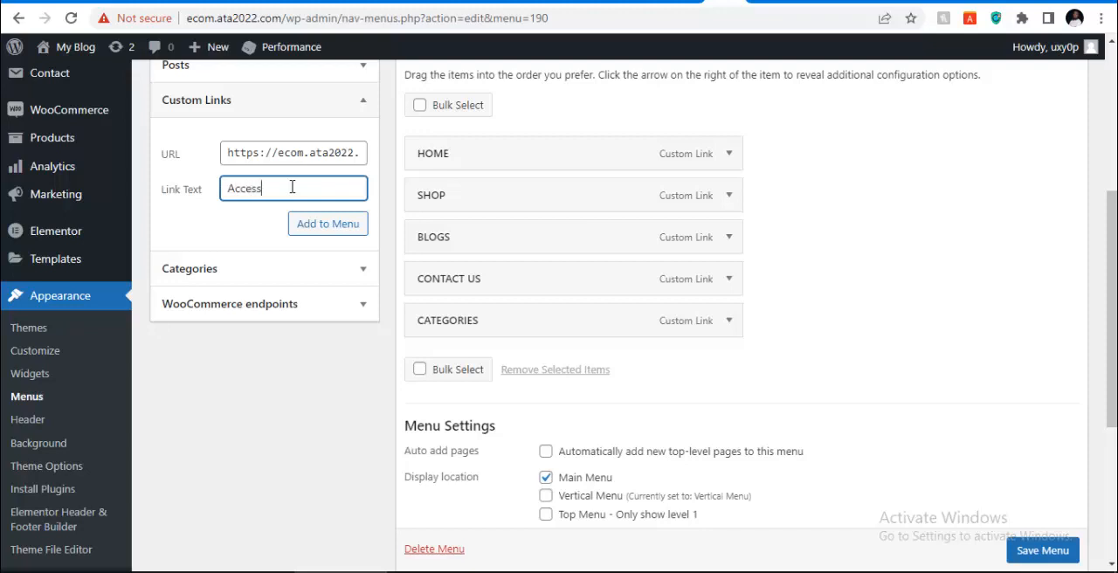
type("Accessories")
left_click(336, 229)
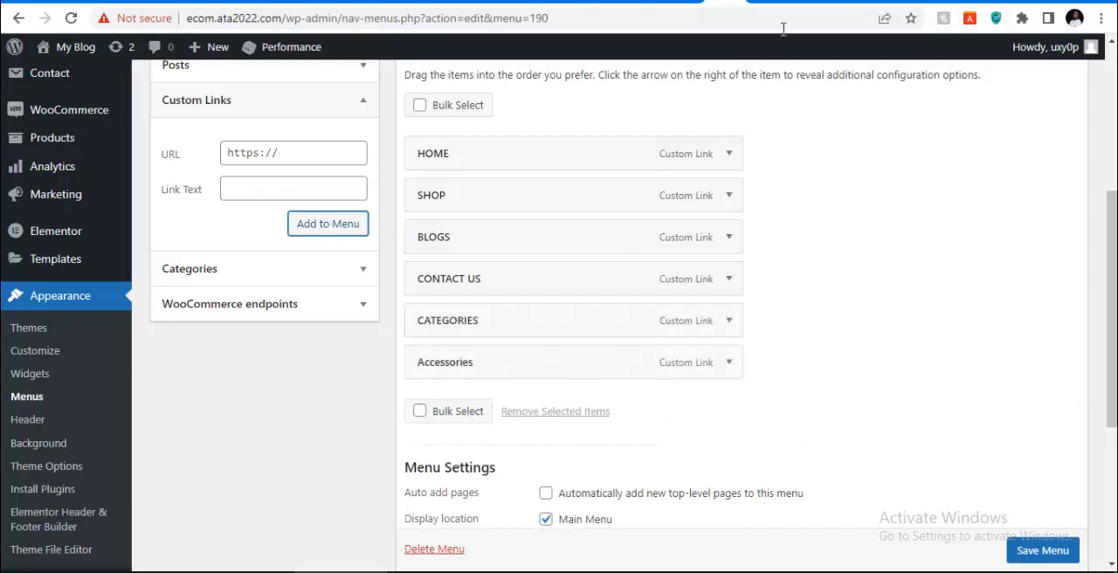
Copy the His & Her Watch category's link address and add it to the Main Menu as a custom link named "His & her watch"
left_click(776, 2)
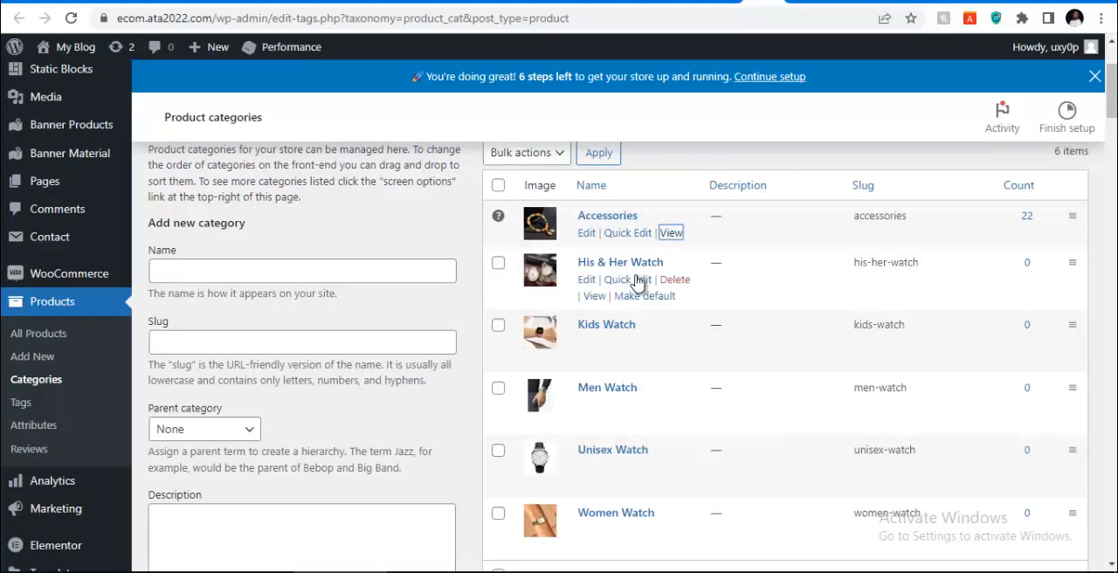
right_click(594, 297)
left_click(657, 411)
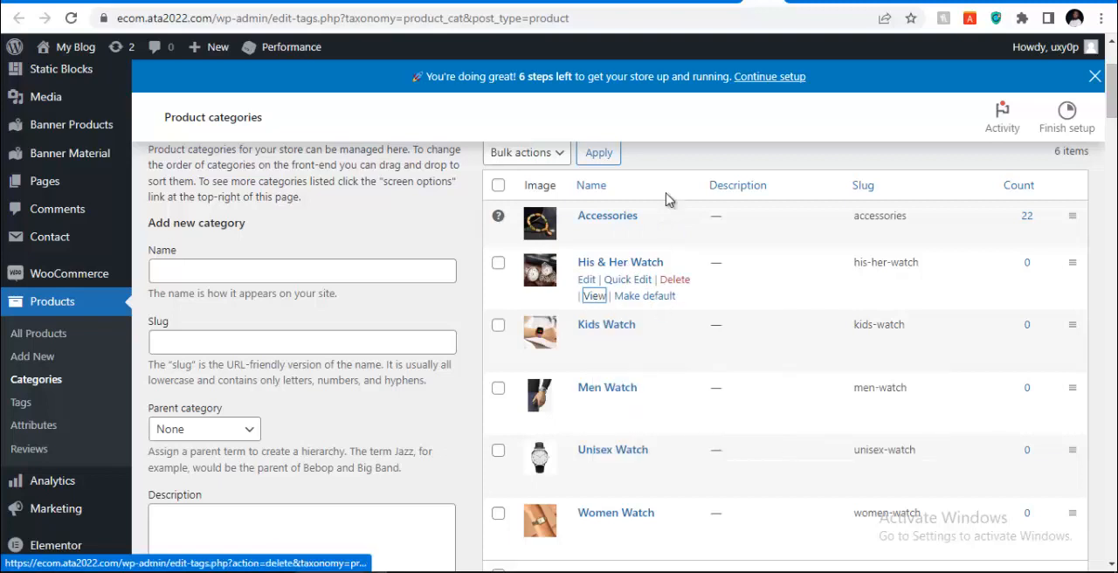
left_click(725, 2)
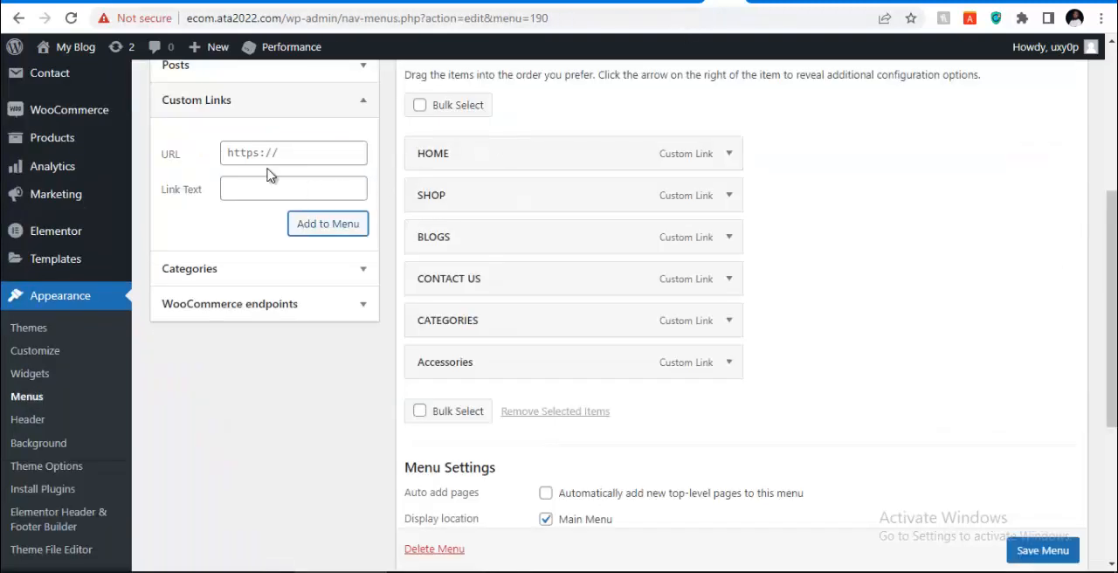
left_click(268, 152)
key("ctrl+v")
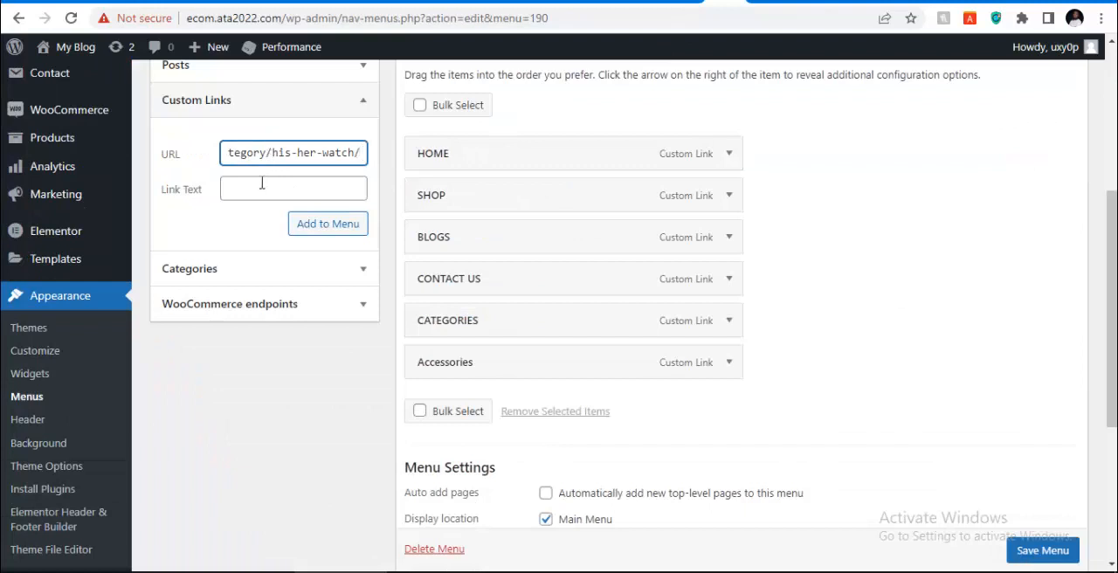
left_click(261, 183)
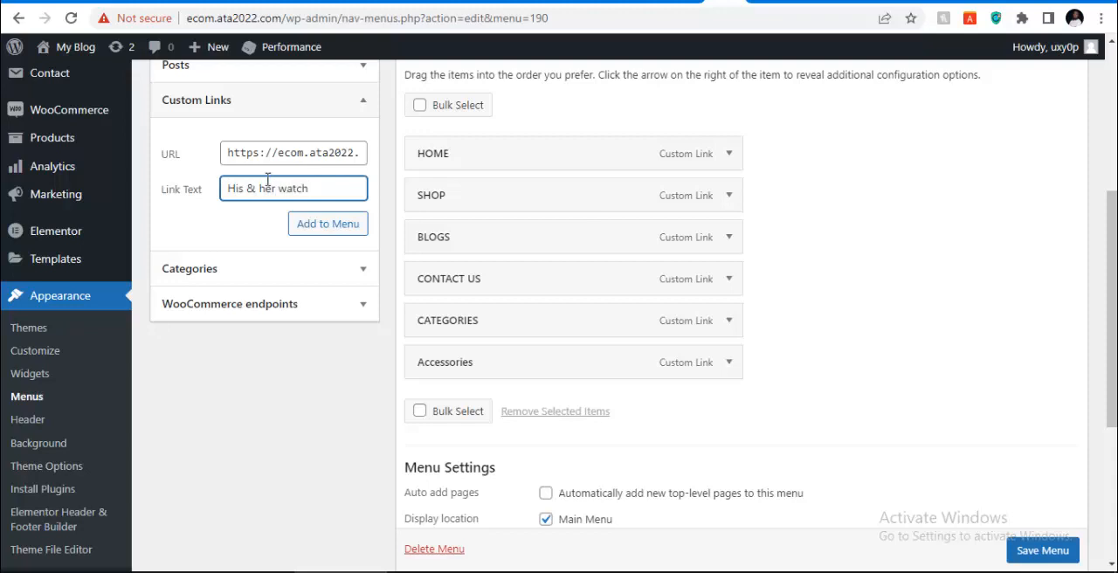
left_click(326, 227)
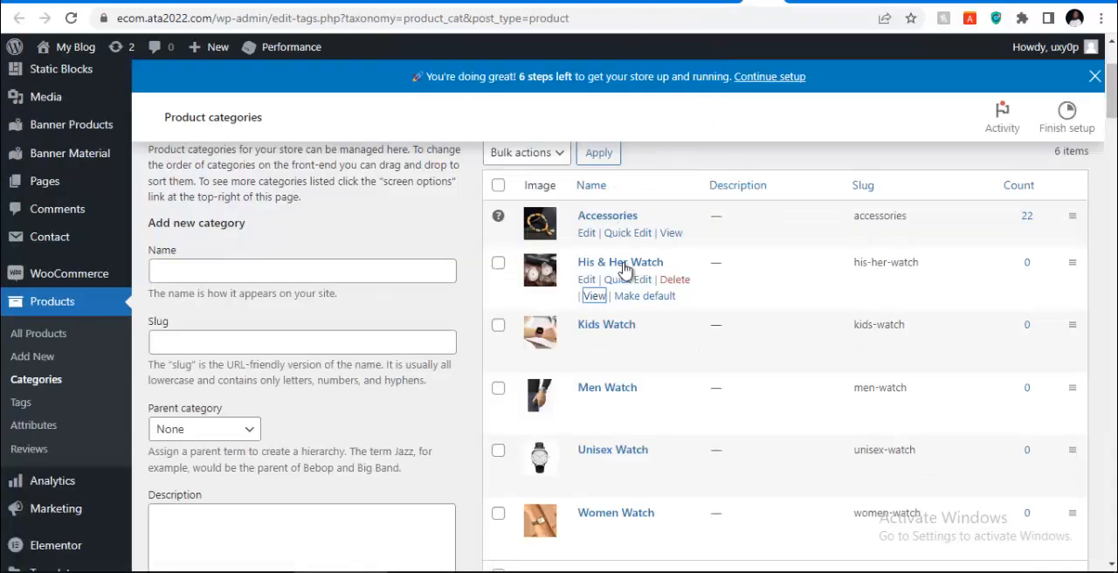
Copy the Kids Watch category's link address and add it to the Main Menu as a custom link named "Kids watch"
right_click(592, 359)
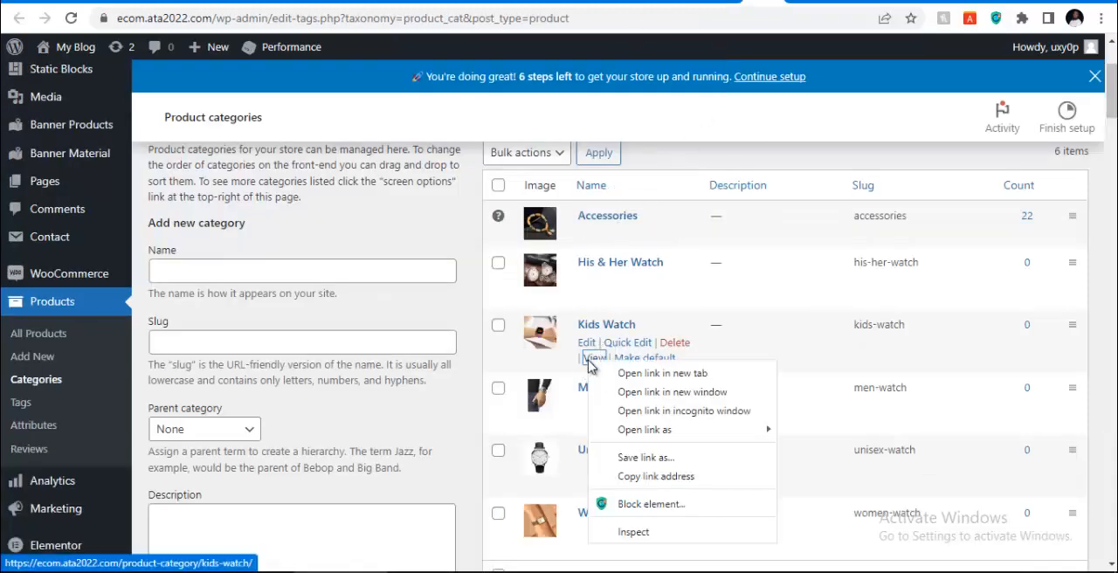
left_click(634, 476)
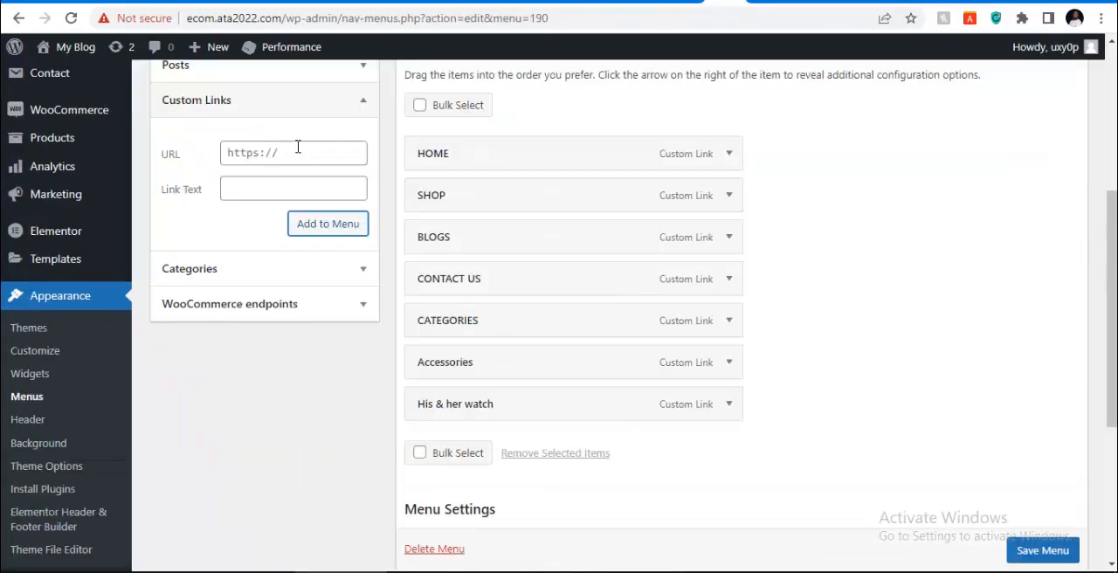
left_click(297, 154)
type("#")
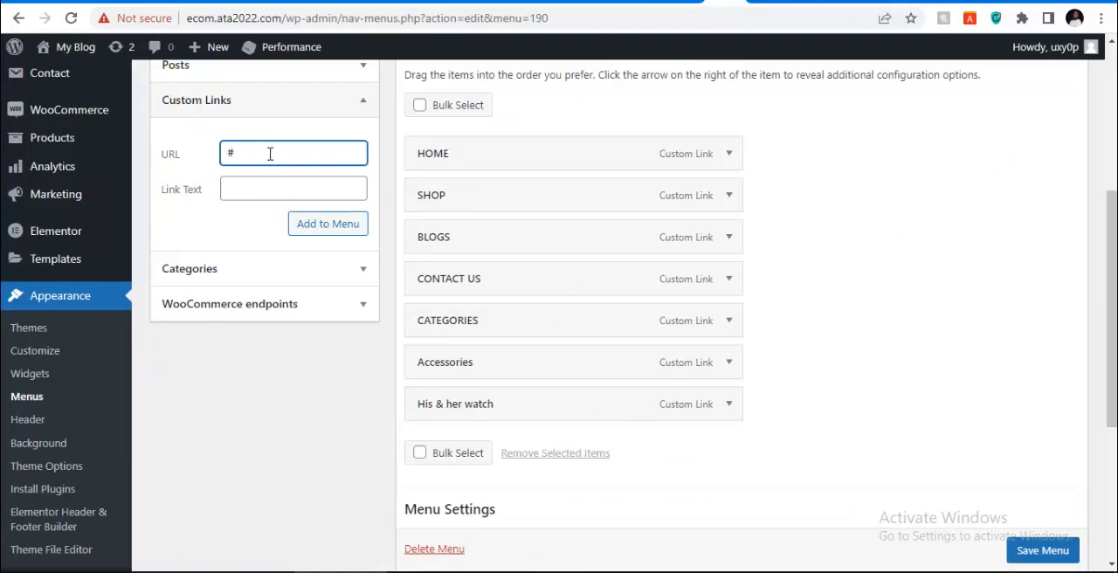
key("BackSpace")
key("ctrl+v")
left_click(278, 186)
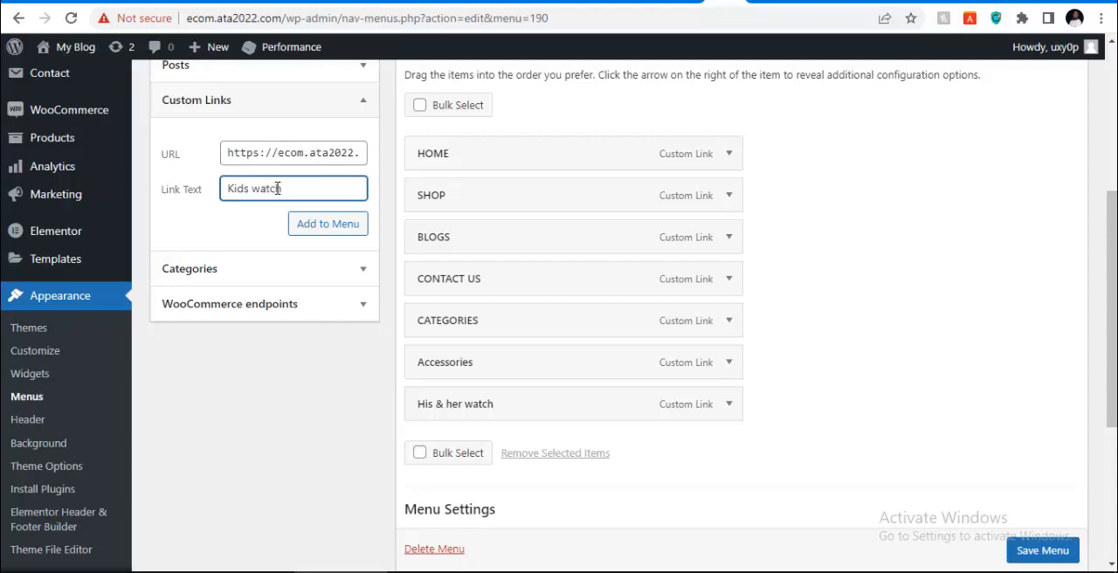
left_click(306, 225)
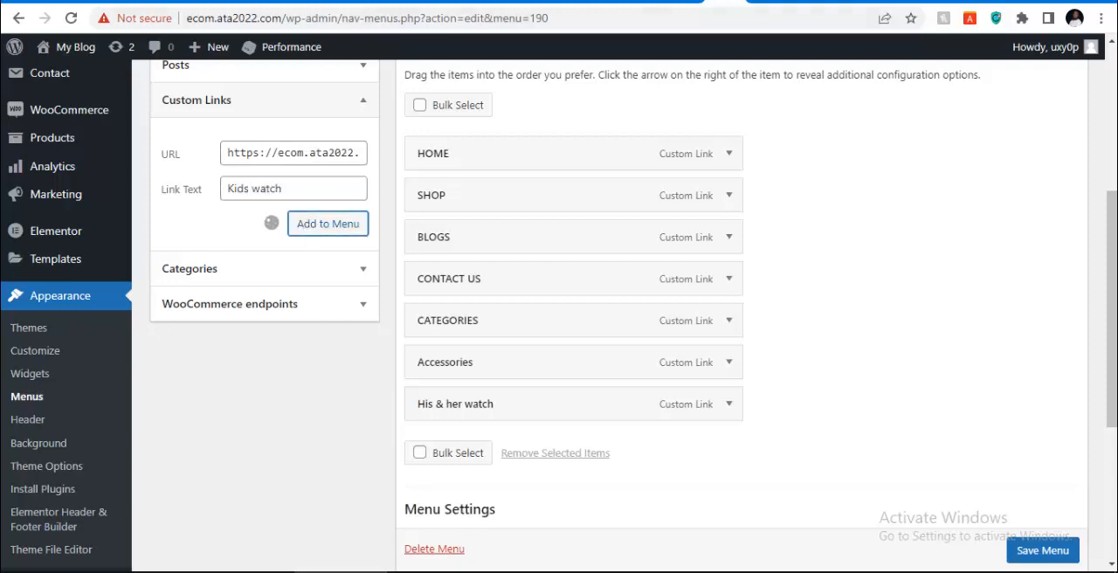
Copy the Men Watch category's link address and add it to the Main Menu as a custom link named "men watch"
left_click(804, 3)
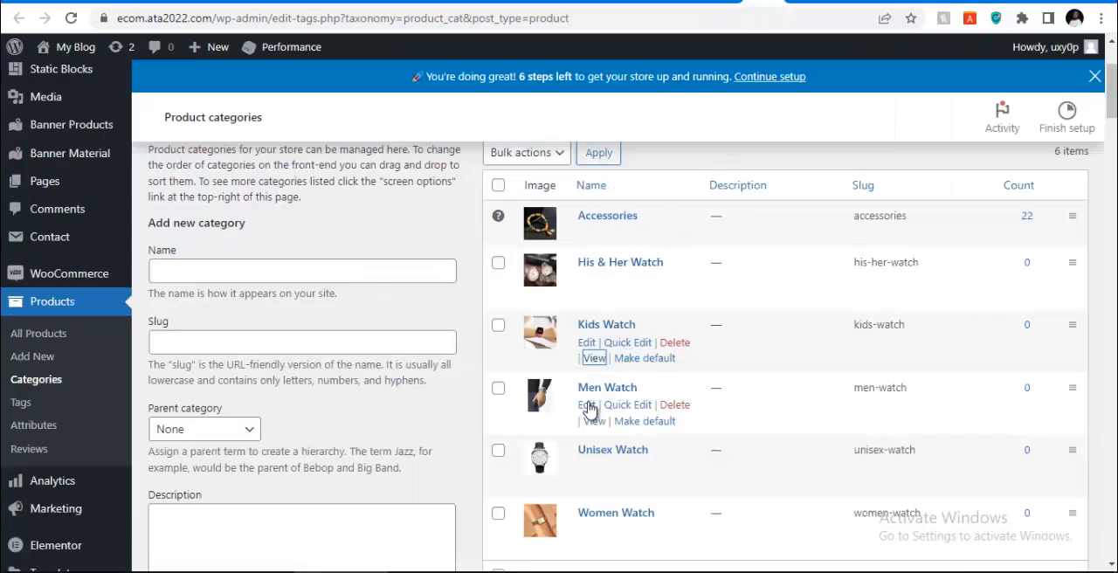
right_click(592, 428)
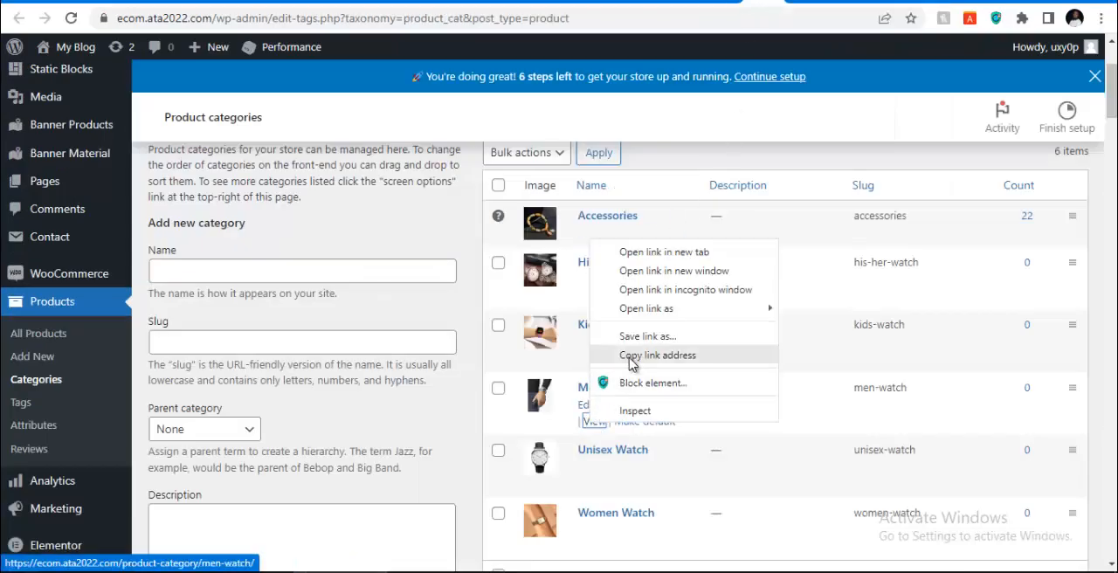
left_click(633, 350)
left_click(727, 3)
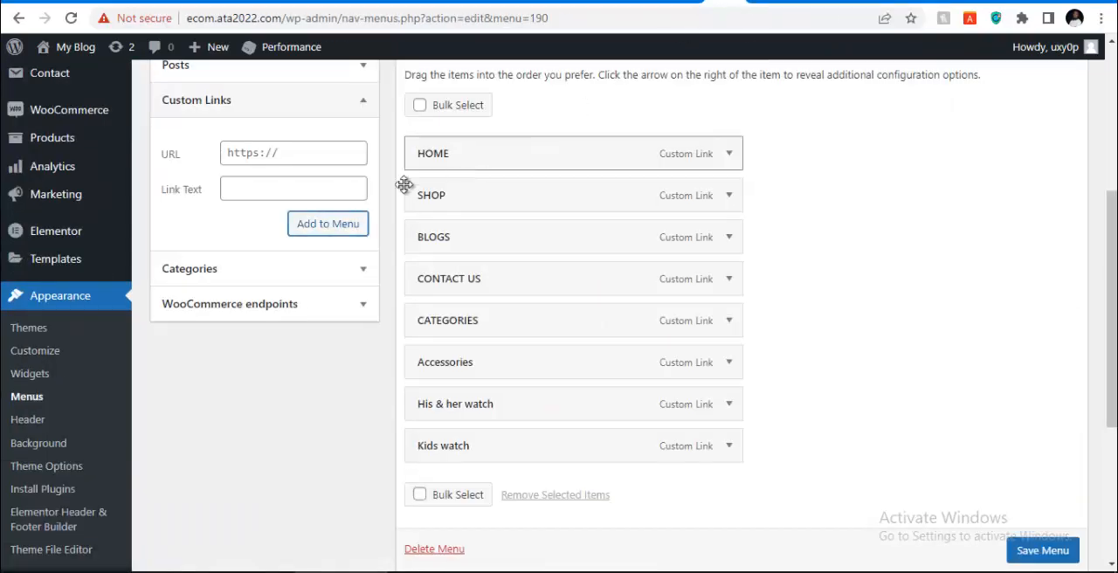
left_click(292, 151)
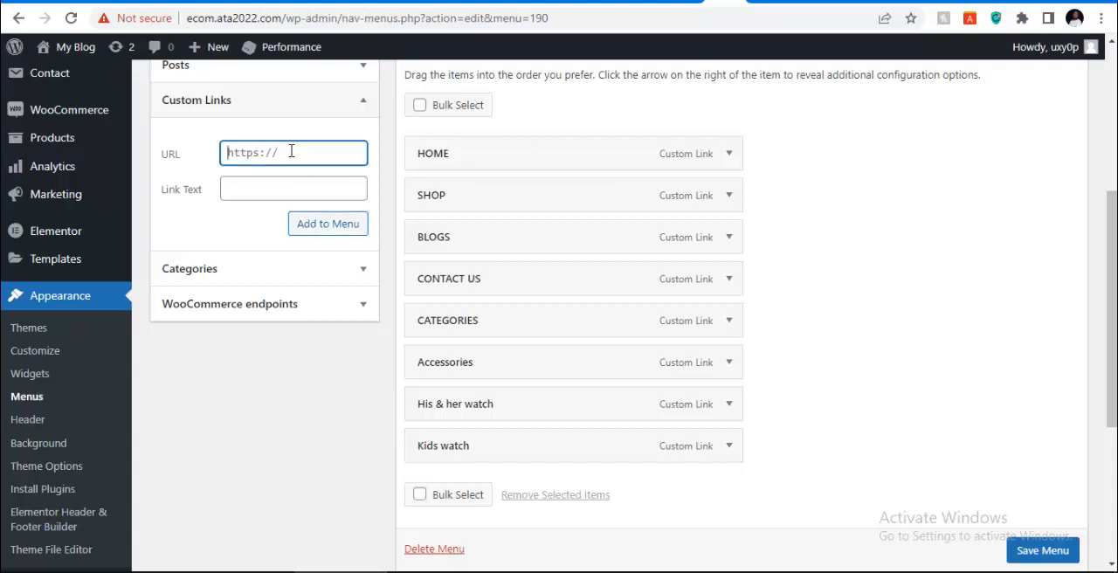
key("ctrl+v")
left_click(268, 192)
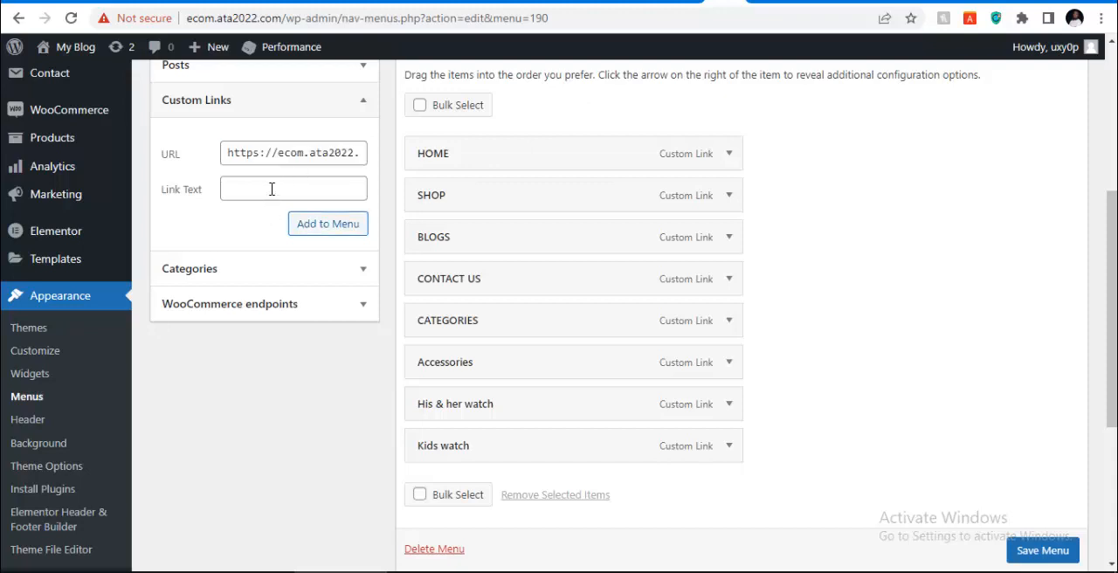
left_click(272, 189)
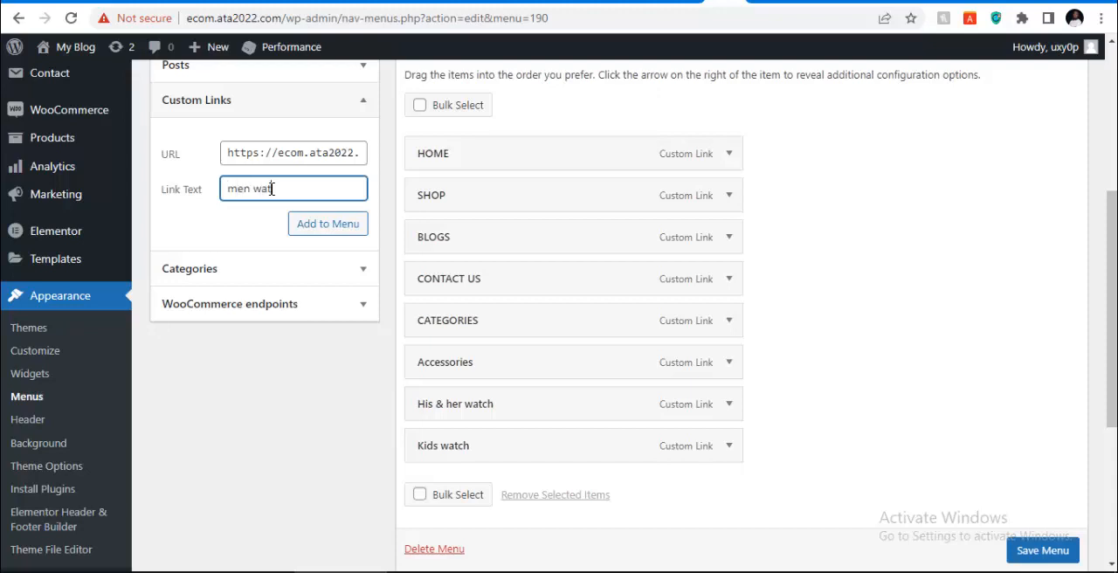
left_click(320, 229)
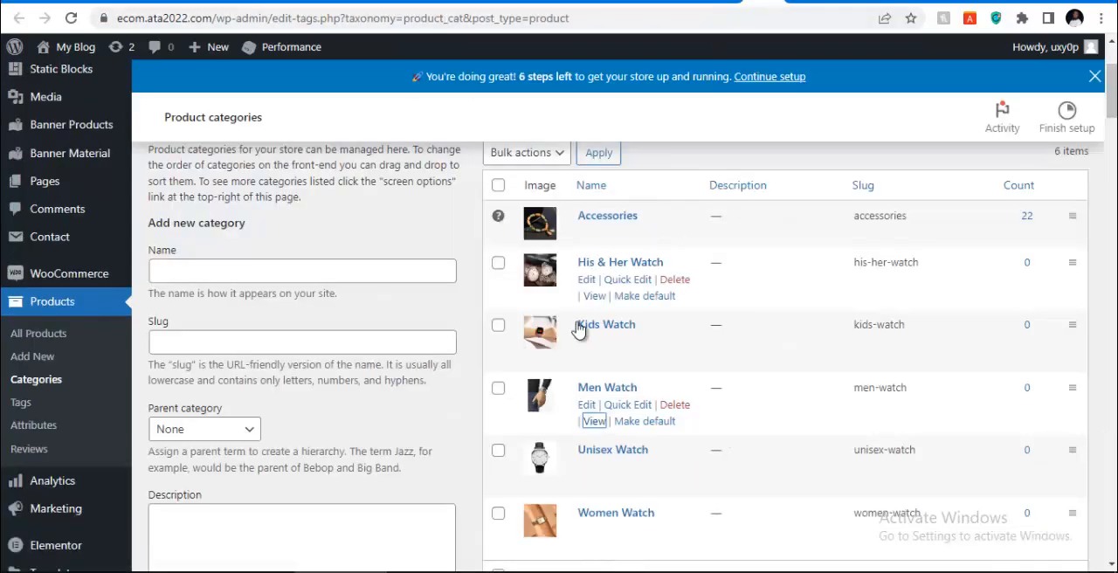
Copy the Unisex Watch category's link address and add it to the Main Menu as a custom link named "Unisex watch"
scroll(616, 422, "down", 2)
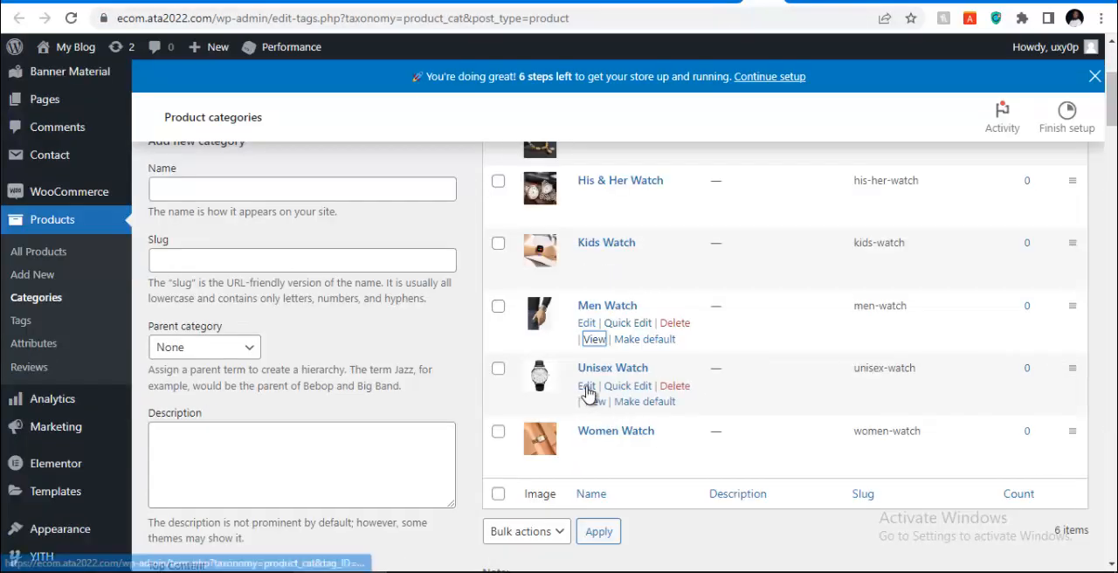
right_click(592, 408)
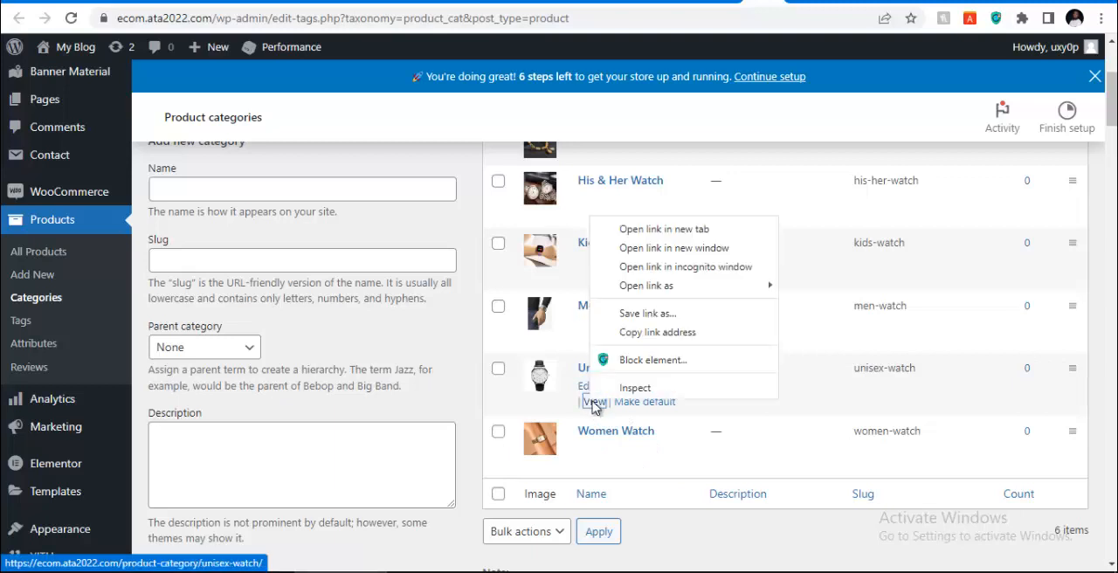
left_click(631, 329)
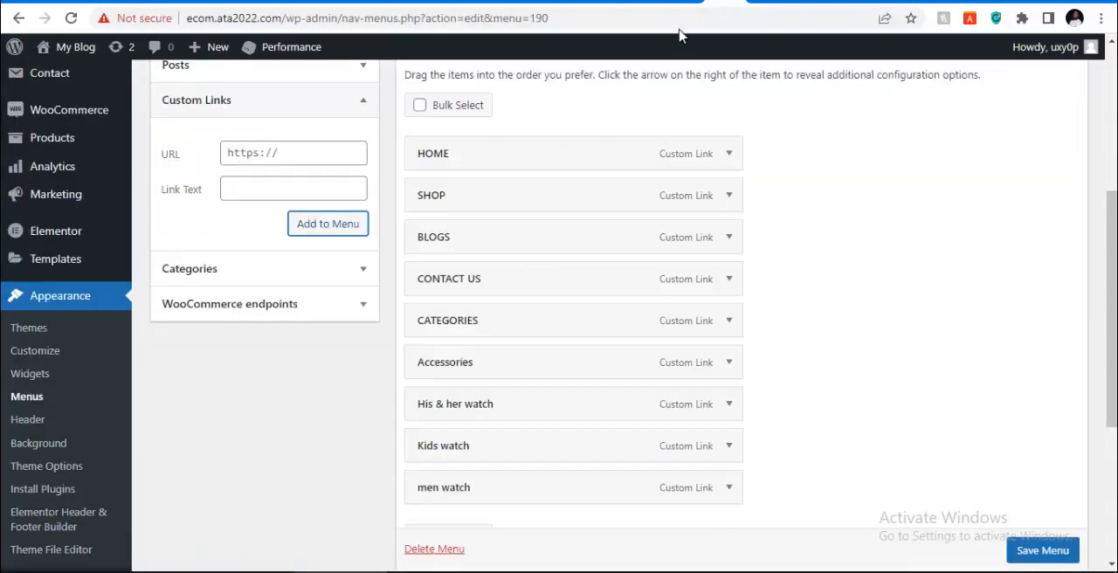
left_click(308, 160)
key("ctrl+v")
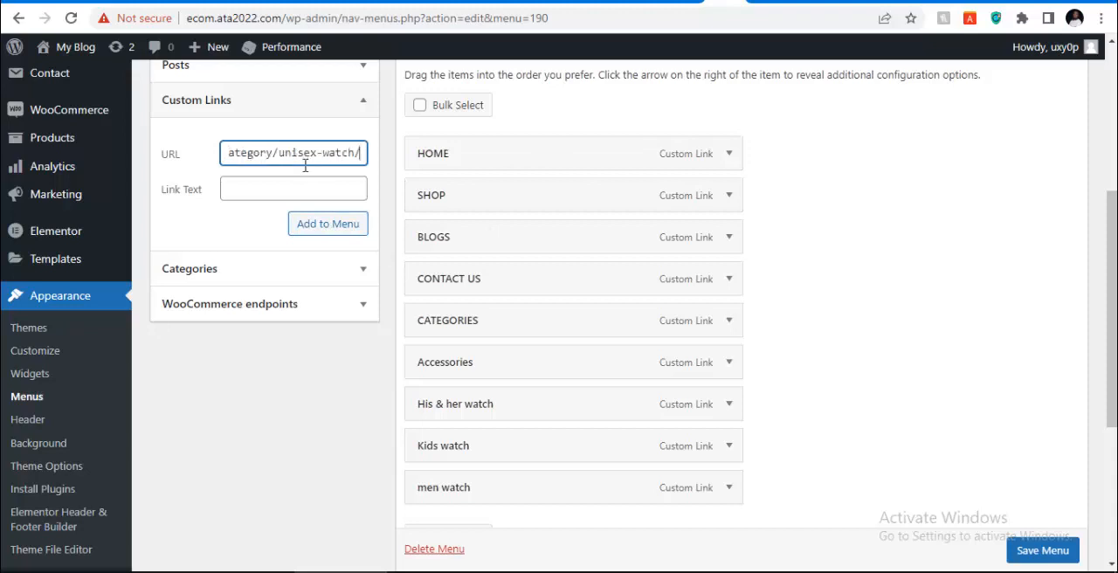
left_click(296, 188)
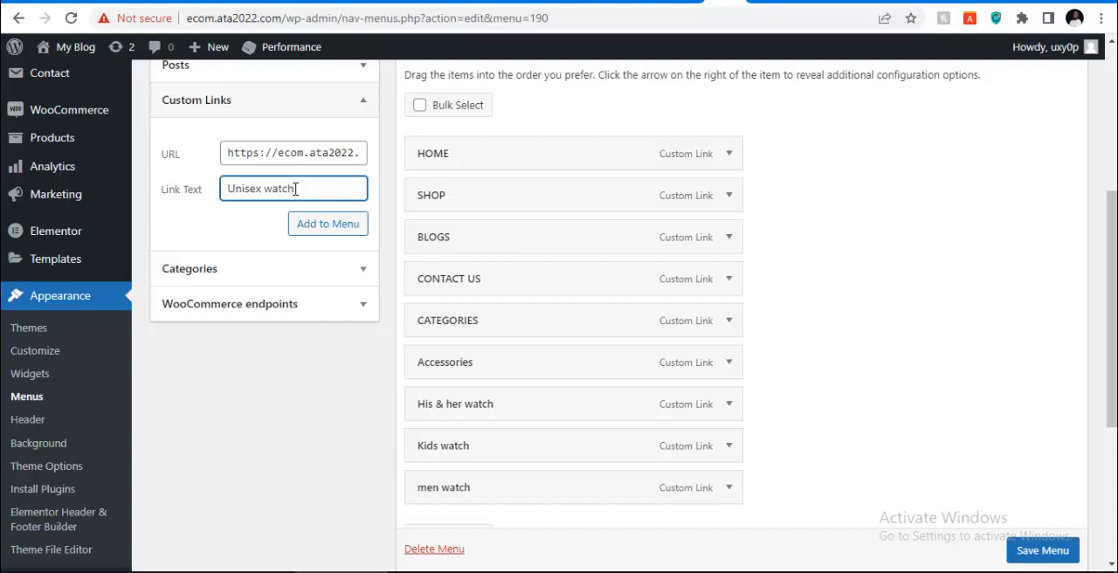
left_click(316, 223)
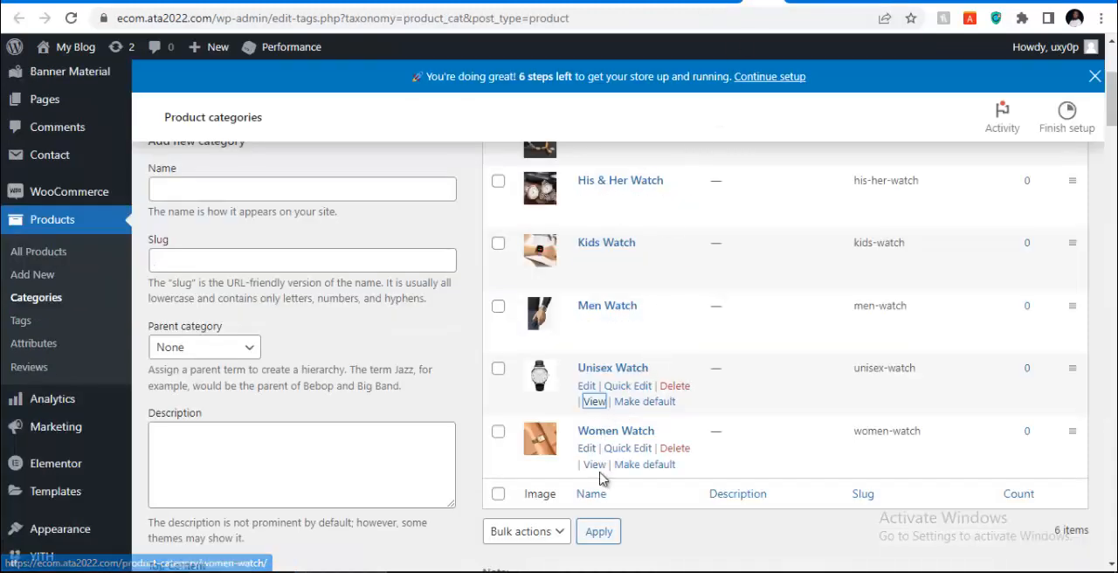
Copy the Women Watch category's link address and add it to the Main Menu as a custom link named "women watch"
right_click(596, 465)
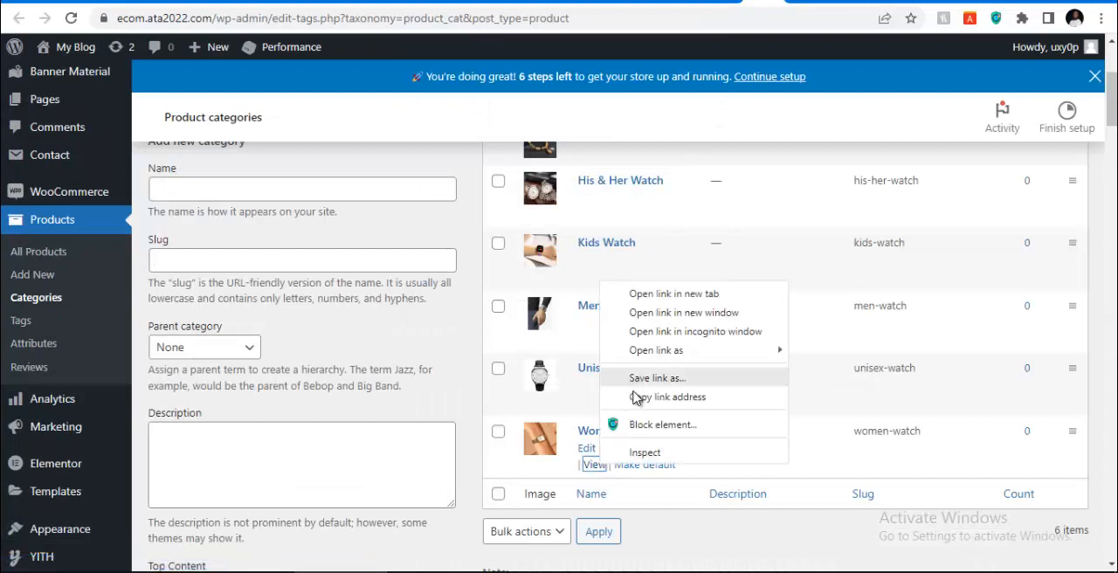
left_click(638, 401)
left_click(727, 1)
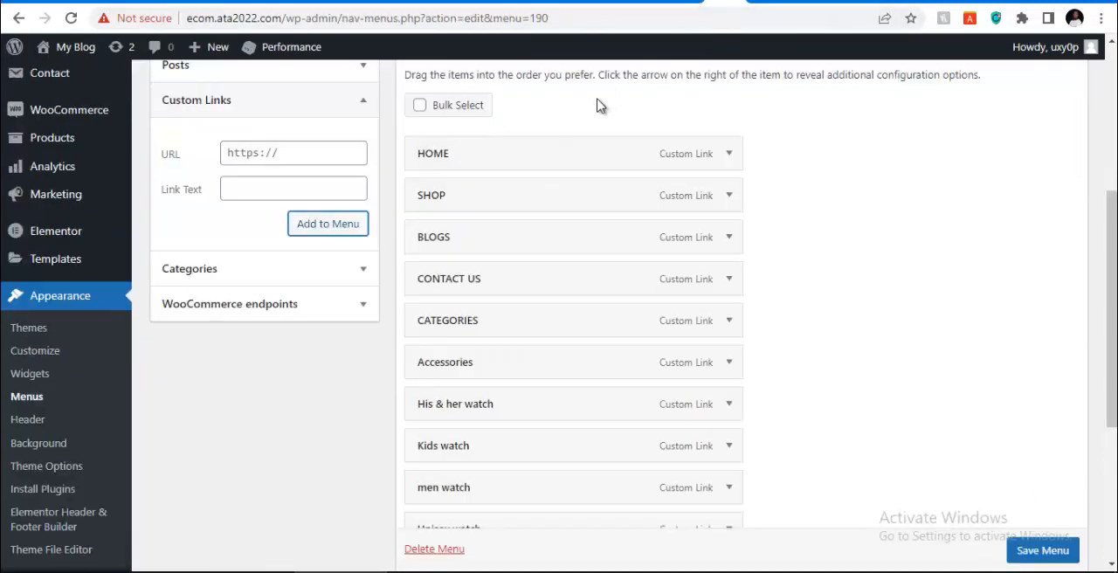
left_click(276, 145)
key("ctrl+v")
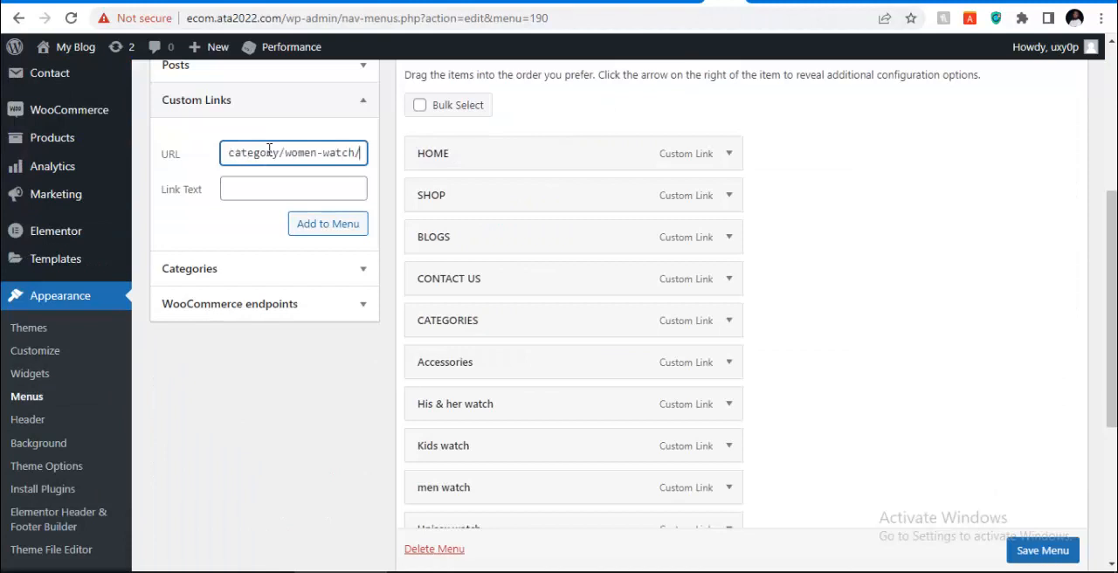
left_click(256, 187)
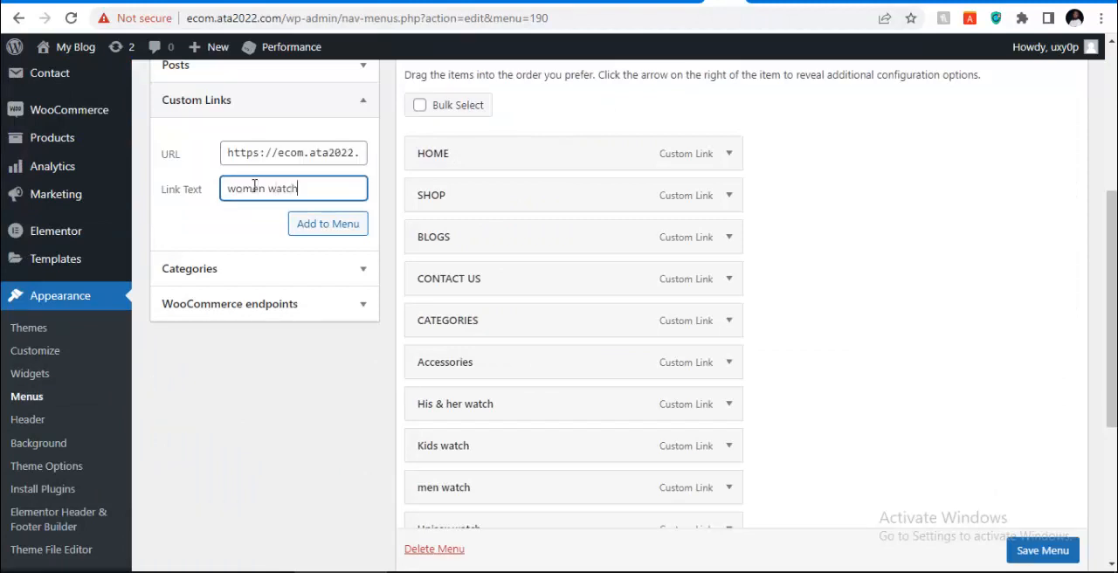
left_click(331, 226)
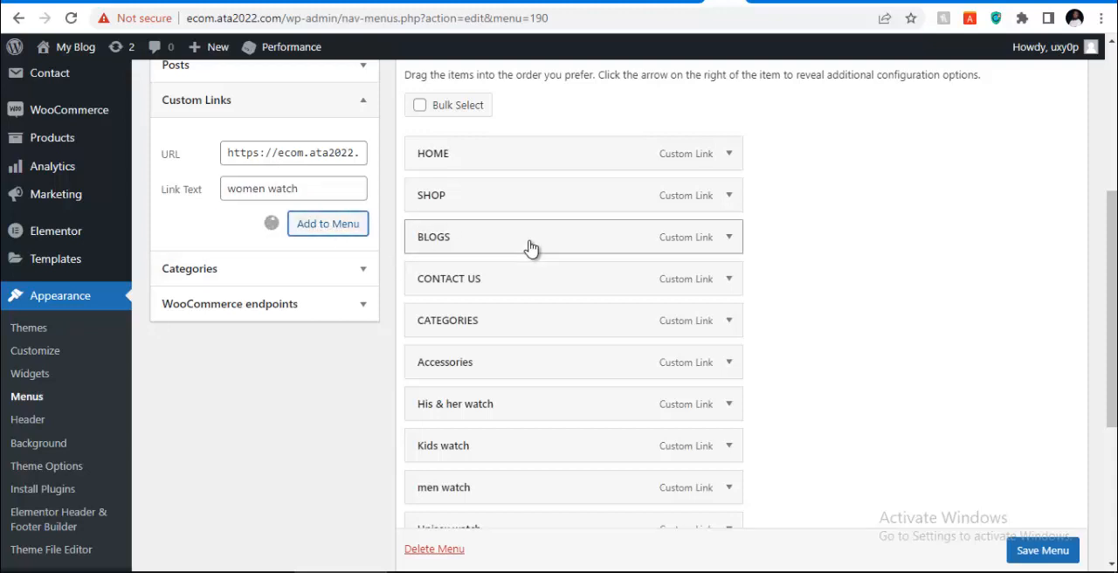
Nest Accessories, His & her watch, Kids watch, men watch, Unisex watch and women watch as sub items under CATEGORIES
scroll(567, 288, "down", 2)
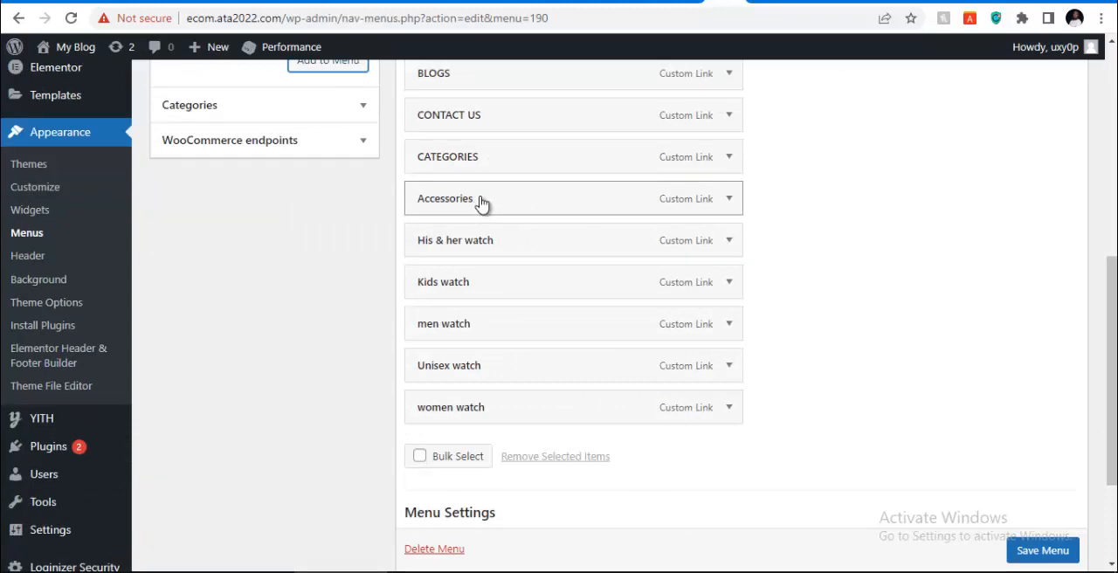
left_click_drag(482, 201, 534, 204)
left_click_drag(485, 246, 512, 252)
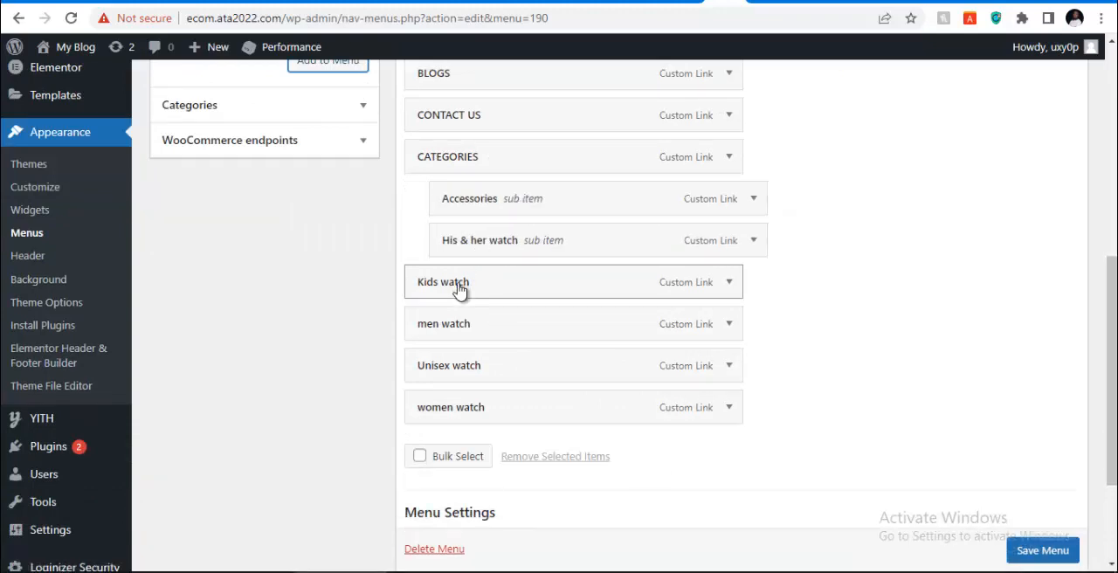
left_click_drag(460, 290, 516, 382)
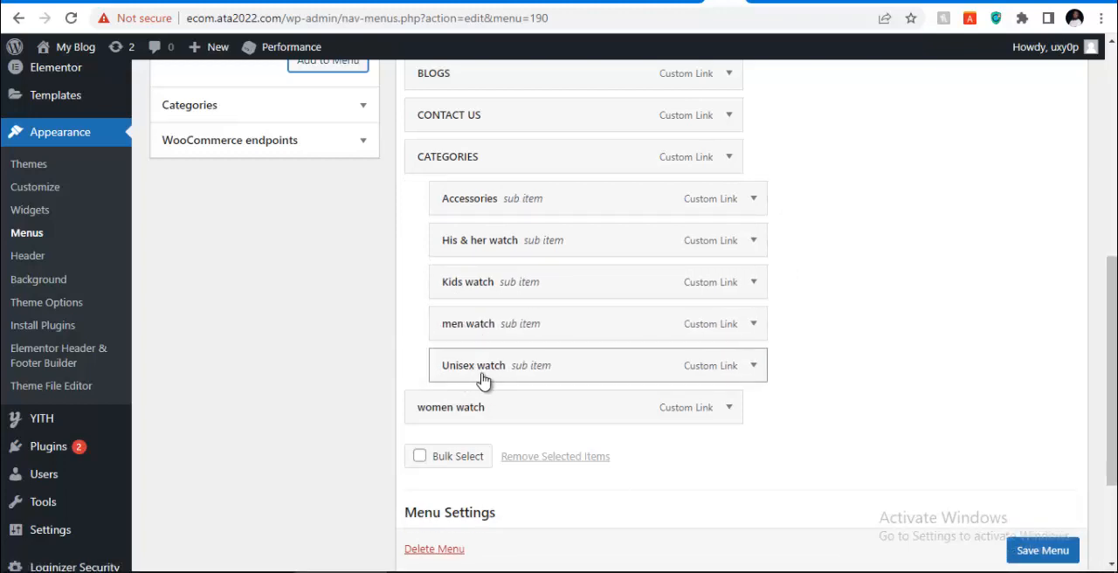
left_click_drag(446, 425, 499, 400)
scroll(517, 310, "up", 3)
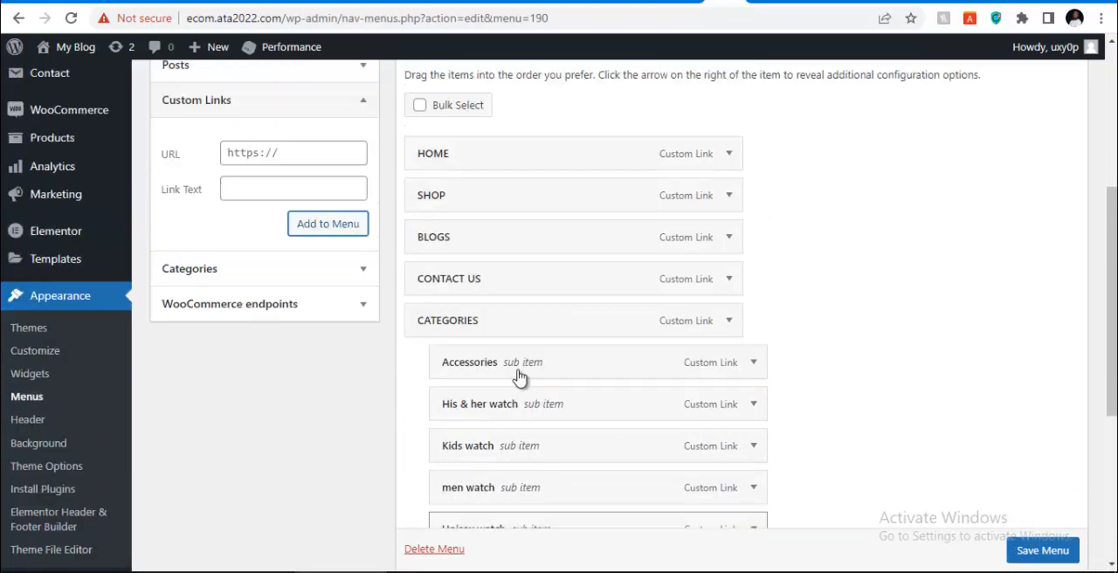
scroll(513, 387, "down", 4)
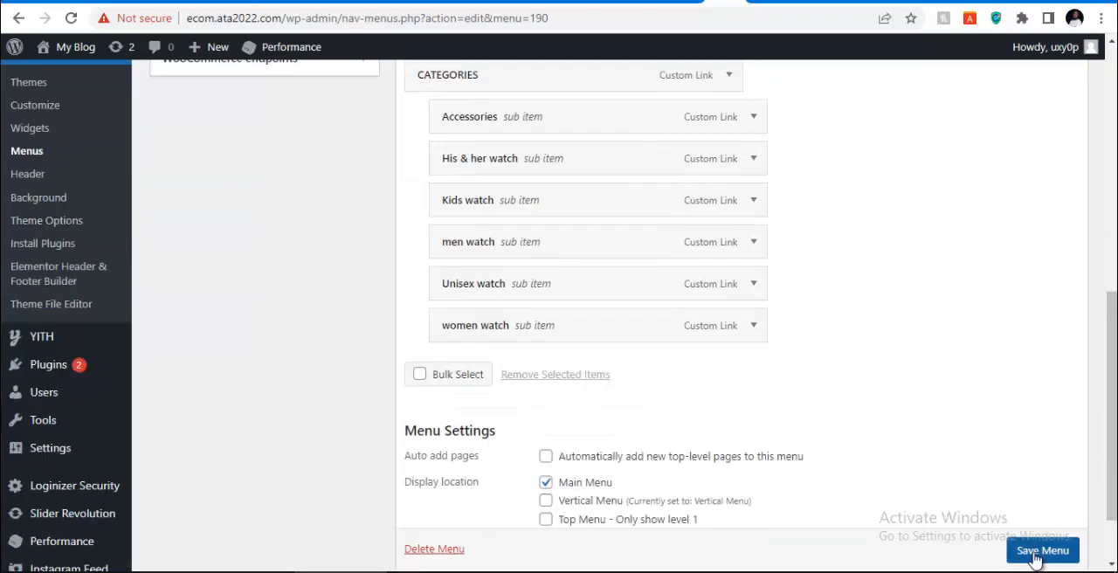
Add the ELM Accessories V1 front page and the Shop page from the full page list to the Main Menu
scroll(711, 279, "up", 3)
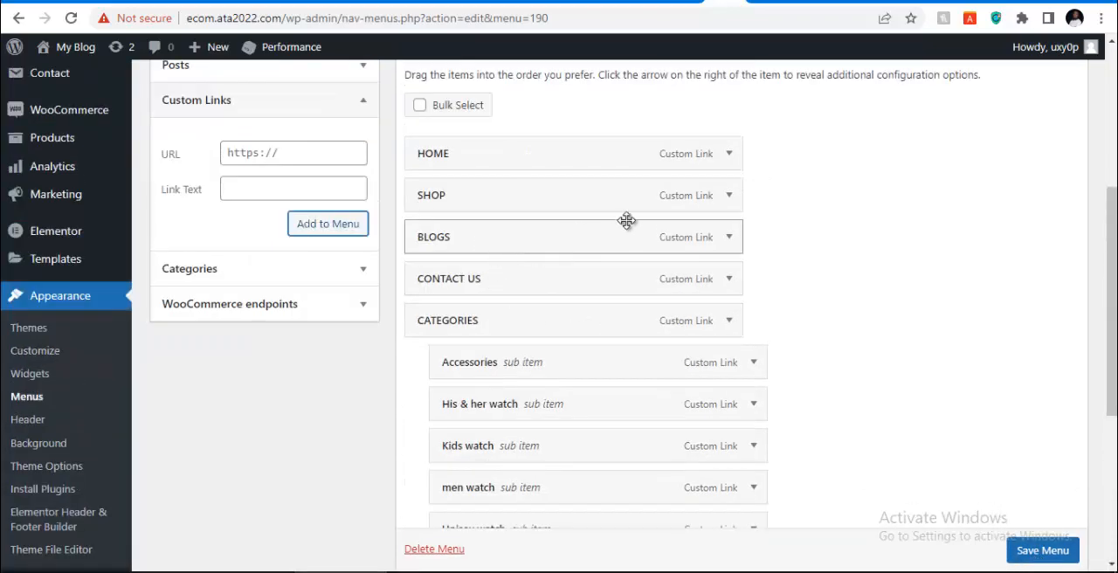
scroll(219, 219, "up", 2)
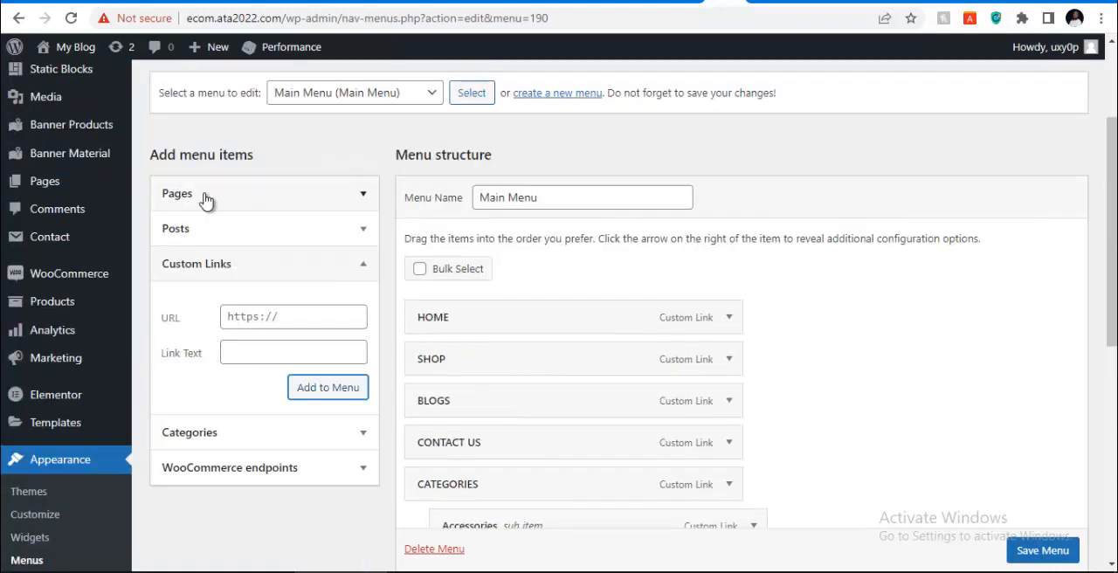
left_click(207, 197)
left_click(260, 243)
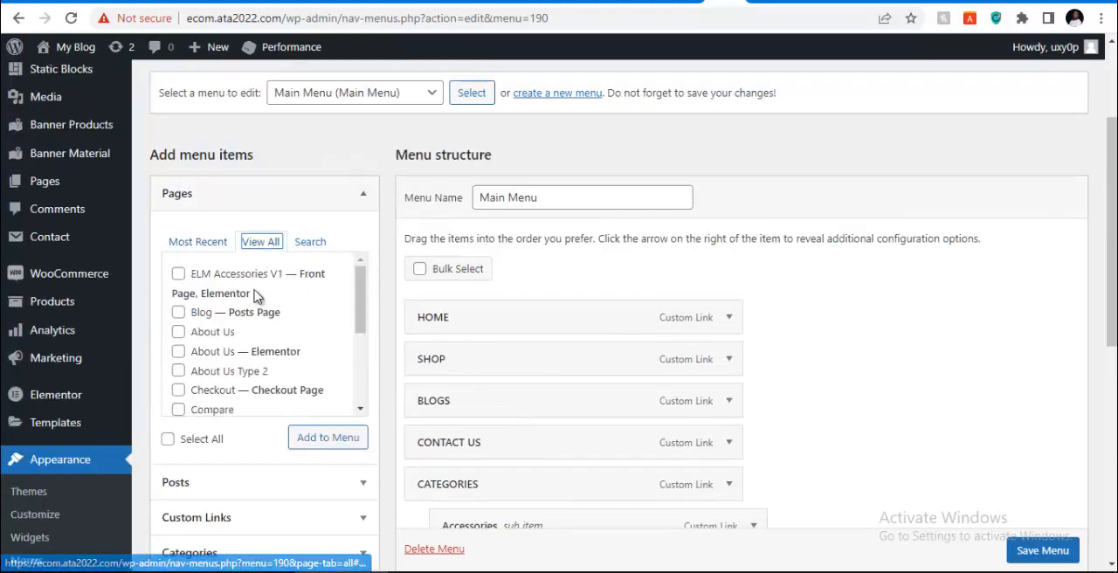
left_click(178, 276)
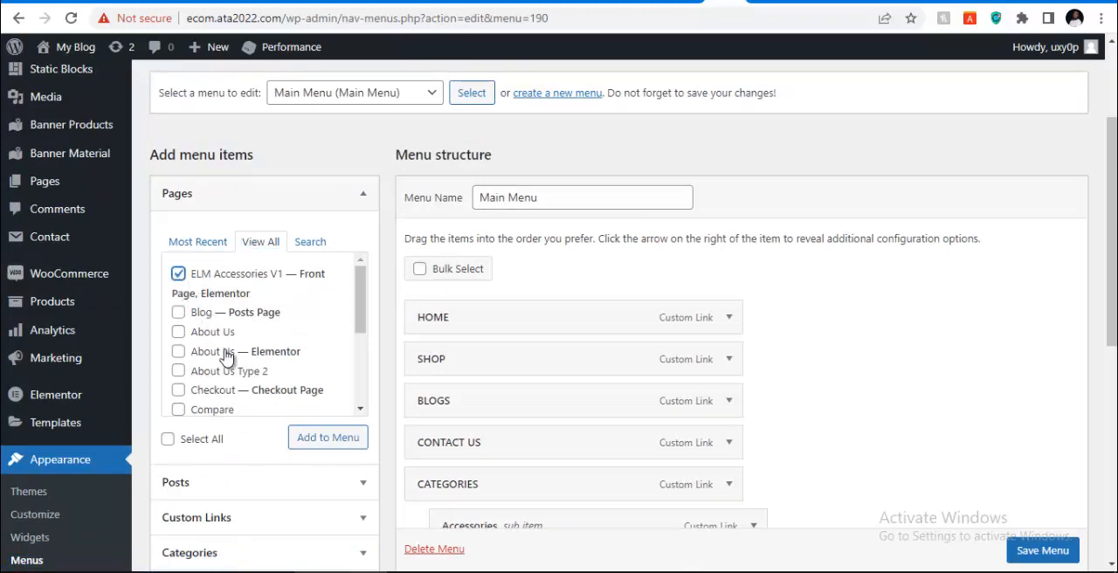
left_click(313, 442)
scroll(243, 317, "down", 5)
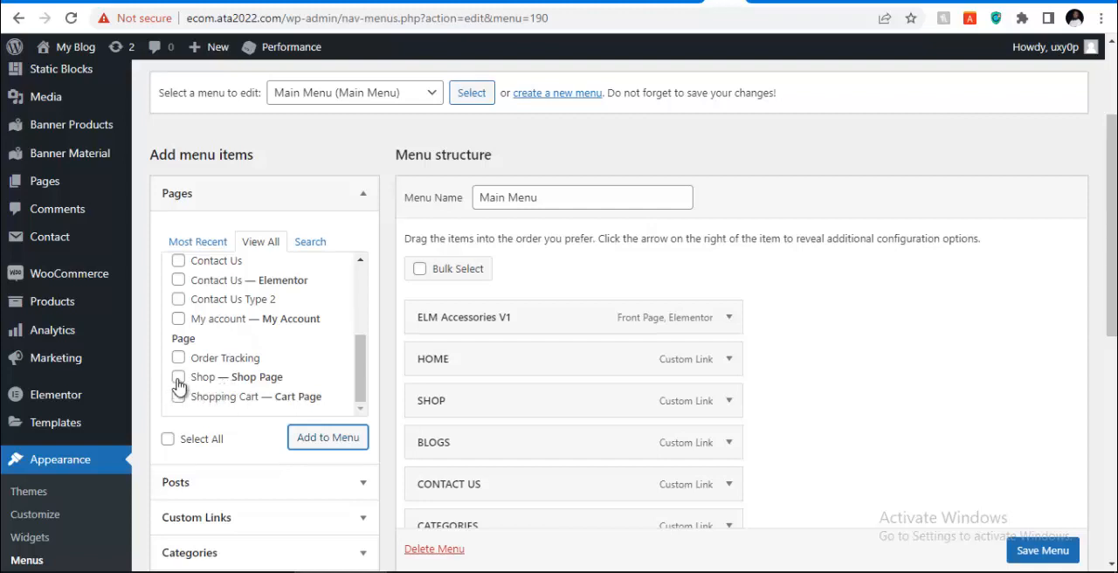
left_click(178, 379)
left_click(301, 439)
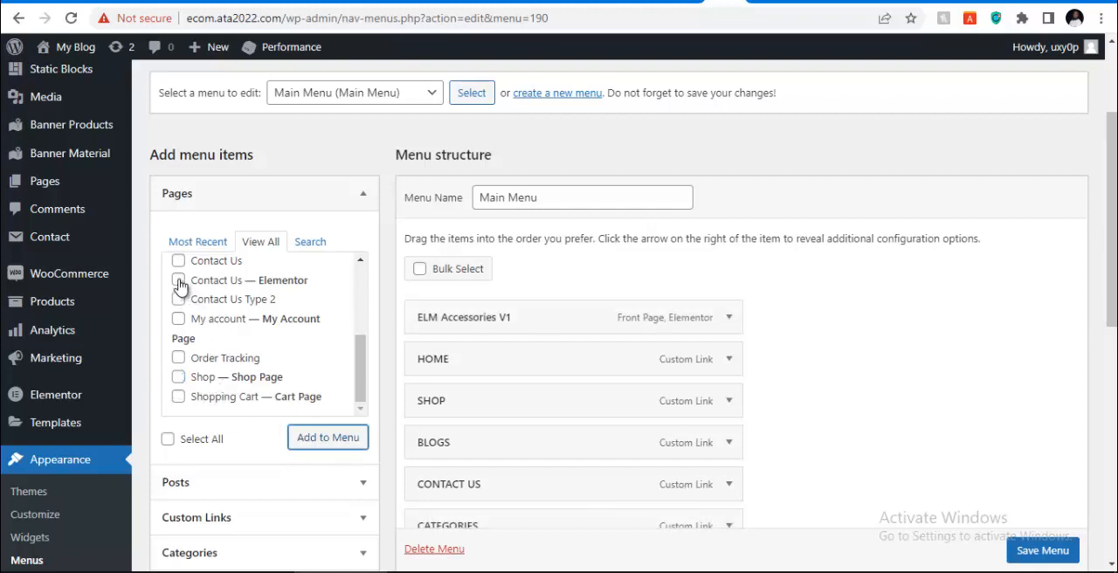
Add the Elementor version of the Contact Us page and the Blog posts page to the Main Menu
left_click(178, 280)
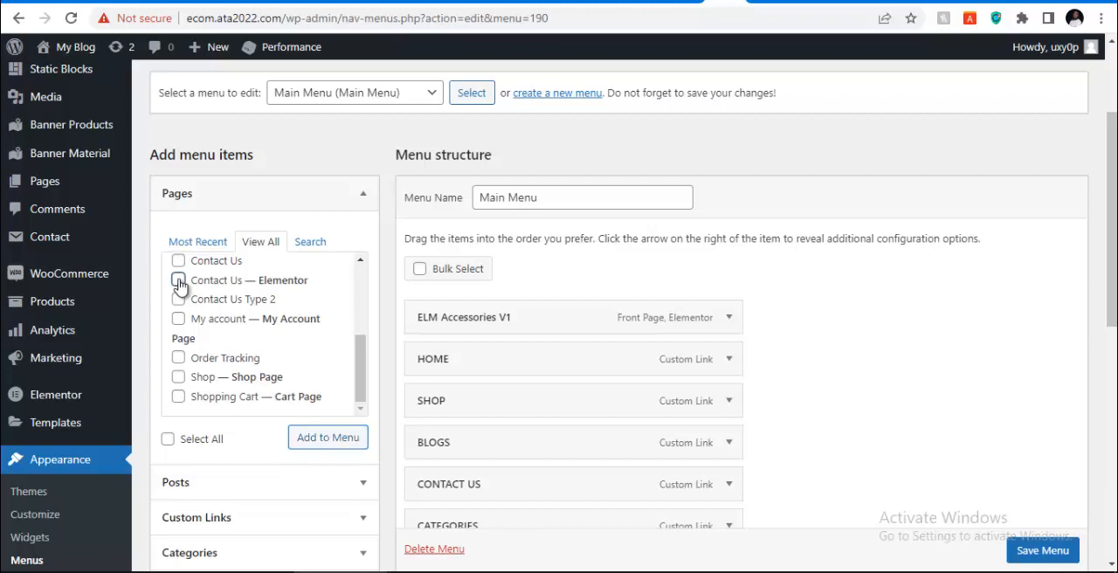
left_click(310, 444)
scroll(238, 343, "up", 5)
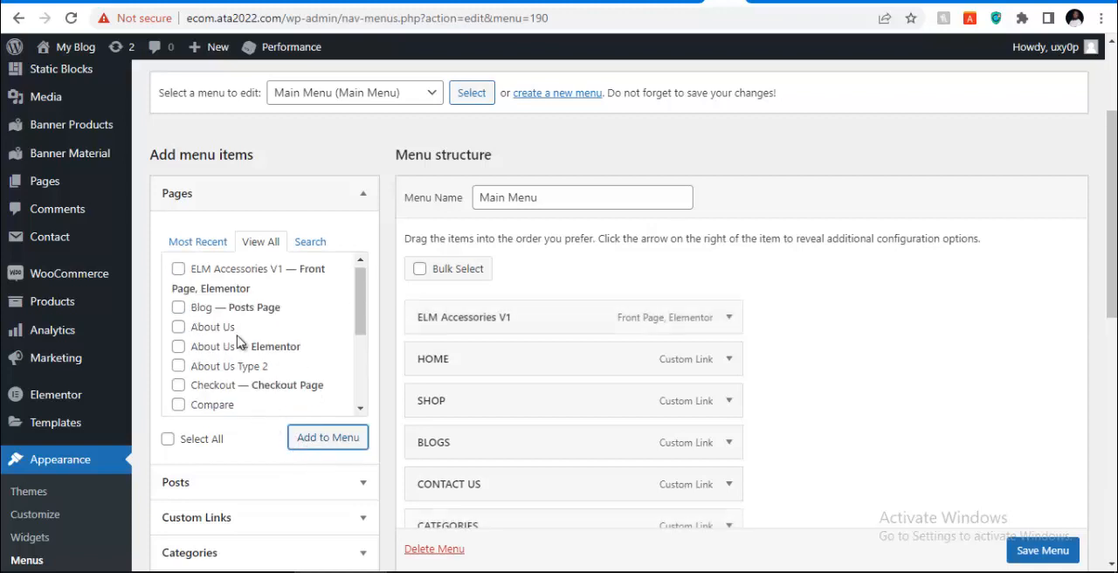
left_click(178, 310)
left_click(300, 438)
scroll(704, 314, "down", 3)
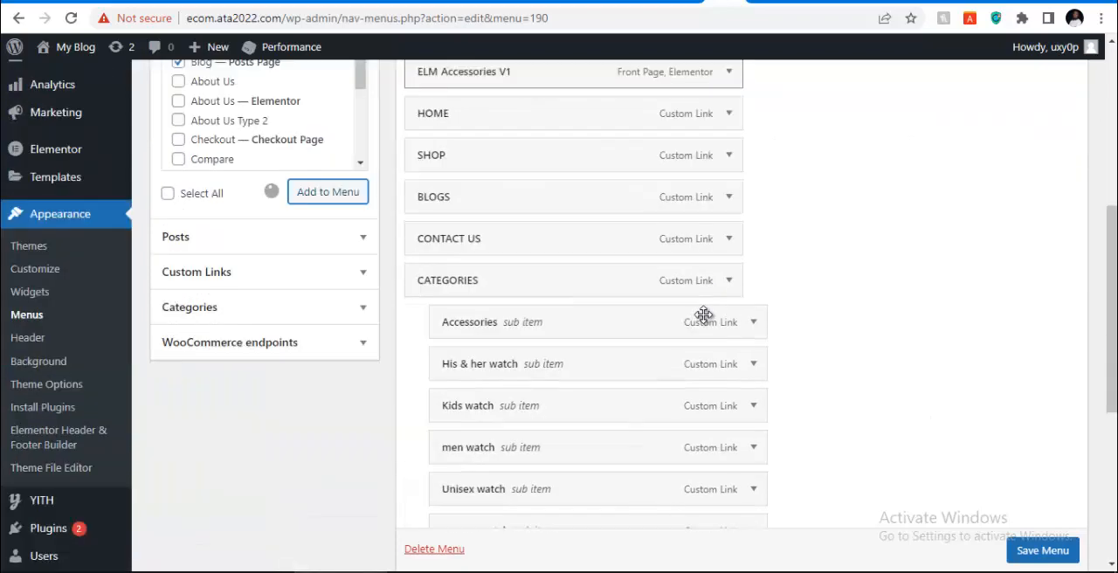
scroll(704, 315, "down", 3)
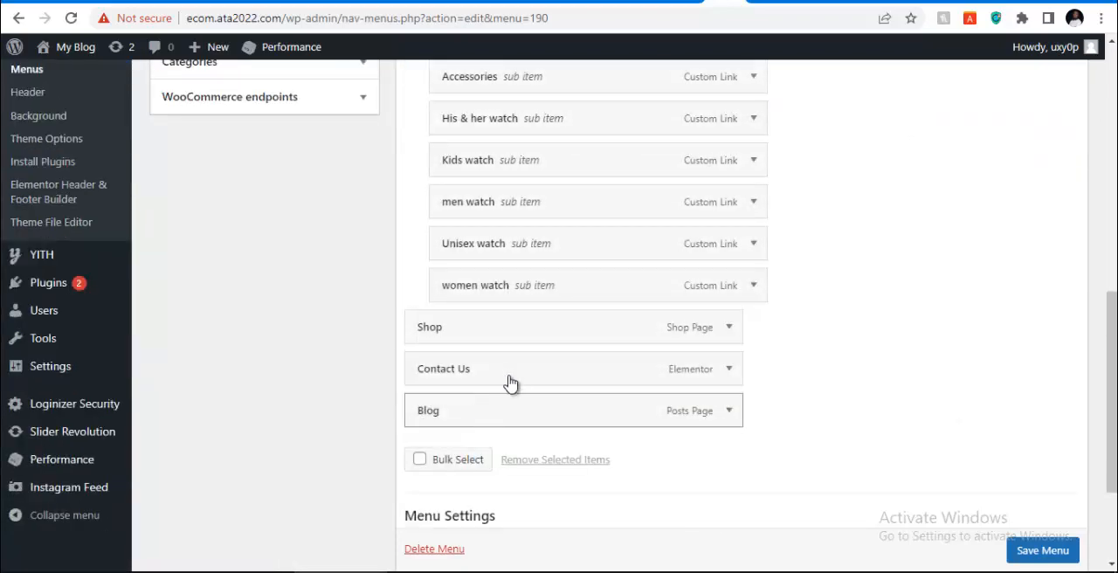
Remove the HOME custom link from the Main Menu structure
scroll(511, 383, "up", 5)
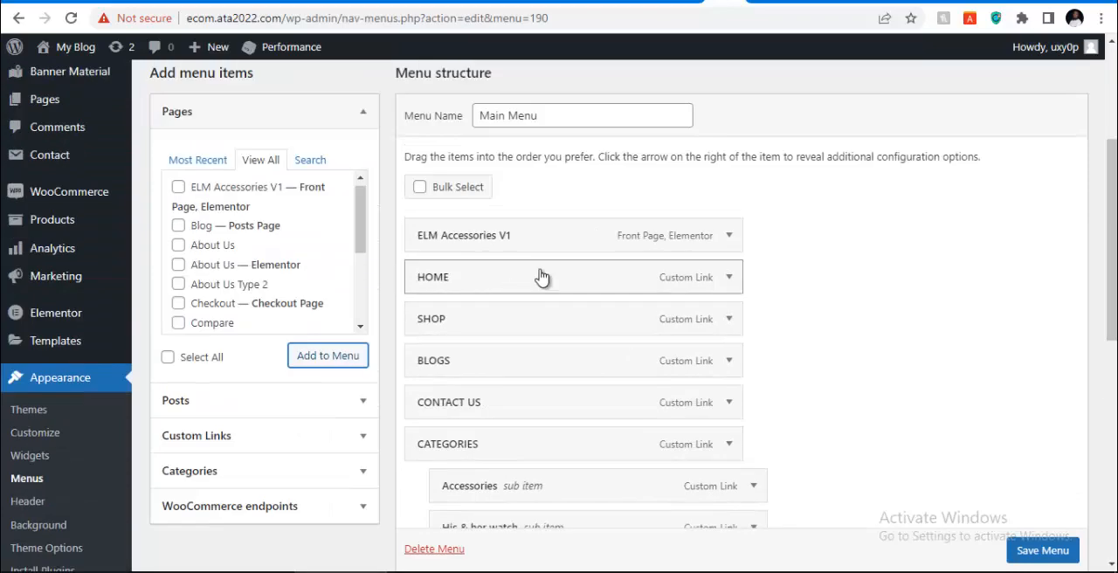
left_click(732, 279)
scroll(450, 465, "down", 1)
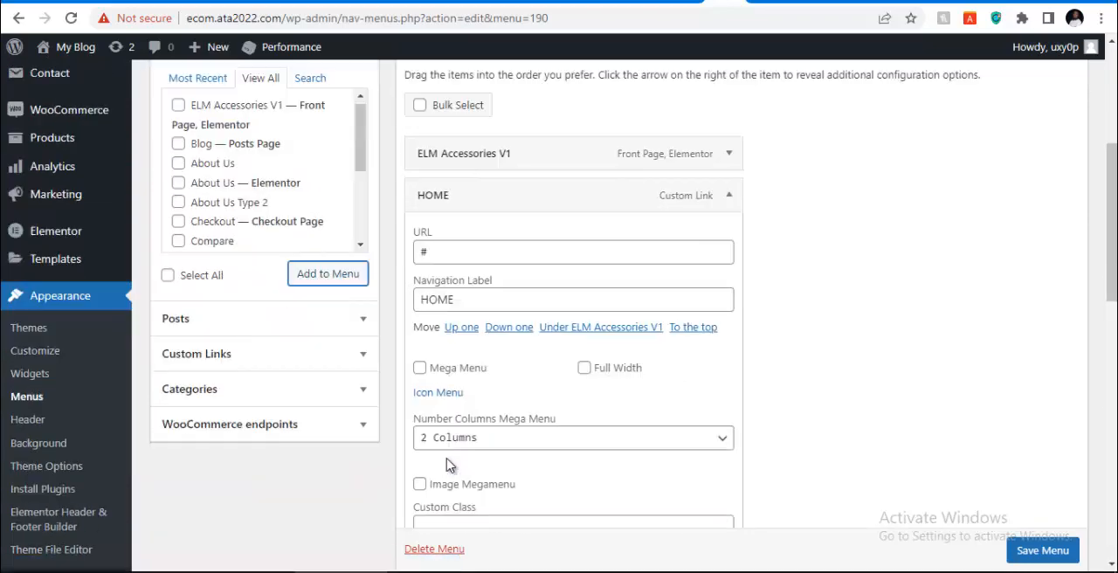
scroll(433, 471, "down", 2)
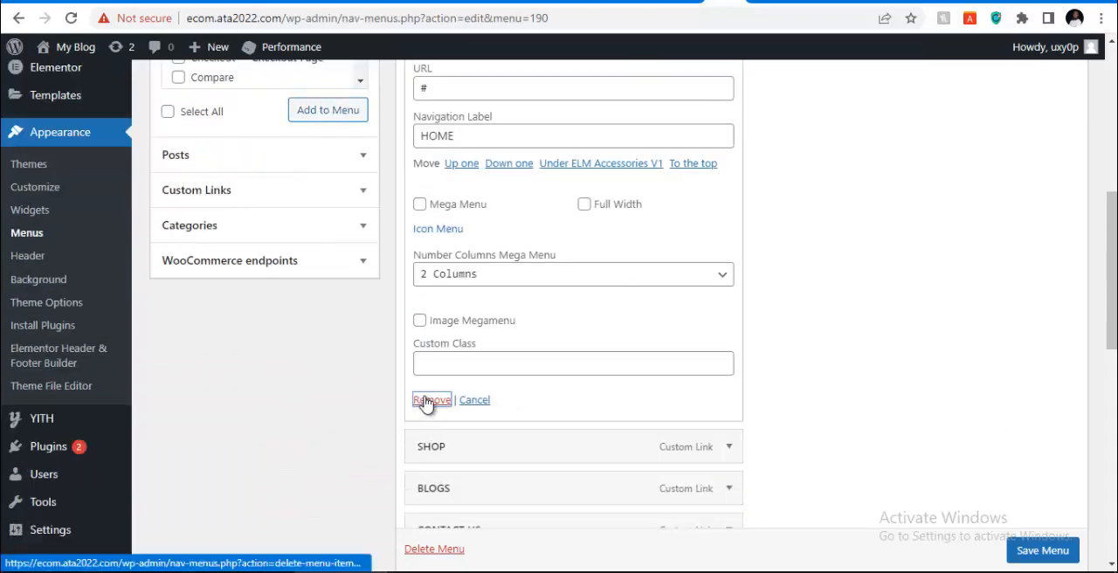
left_click(431, 537)
scroll(551, 271, "up", 1)
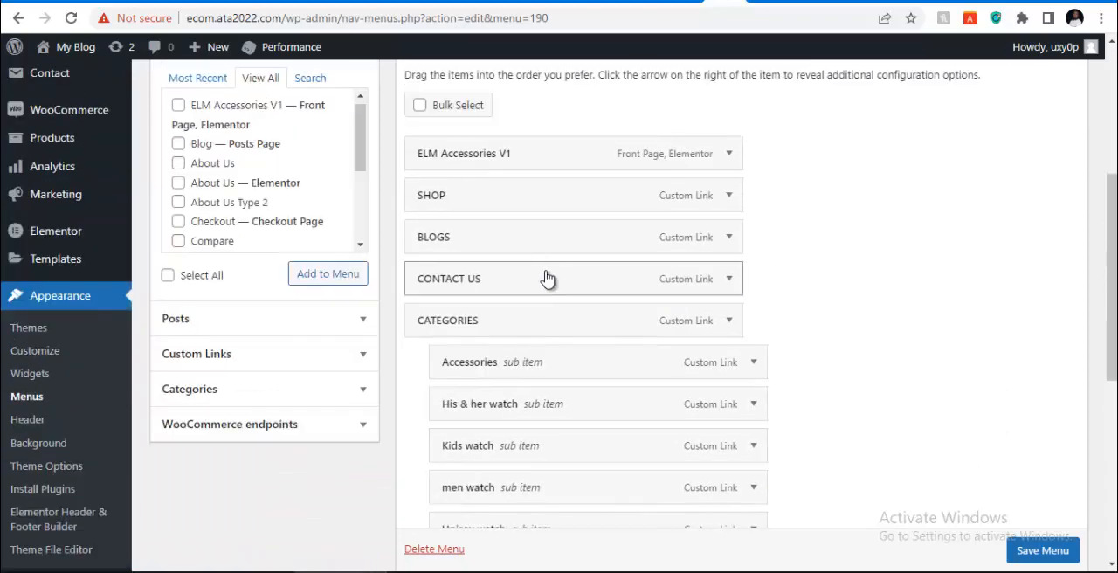
Remove the SHOP custom link from the Main Menu structure
left_click(729, 198)
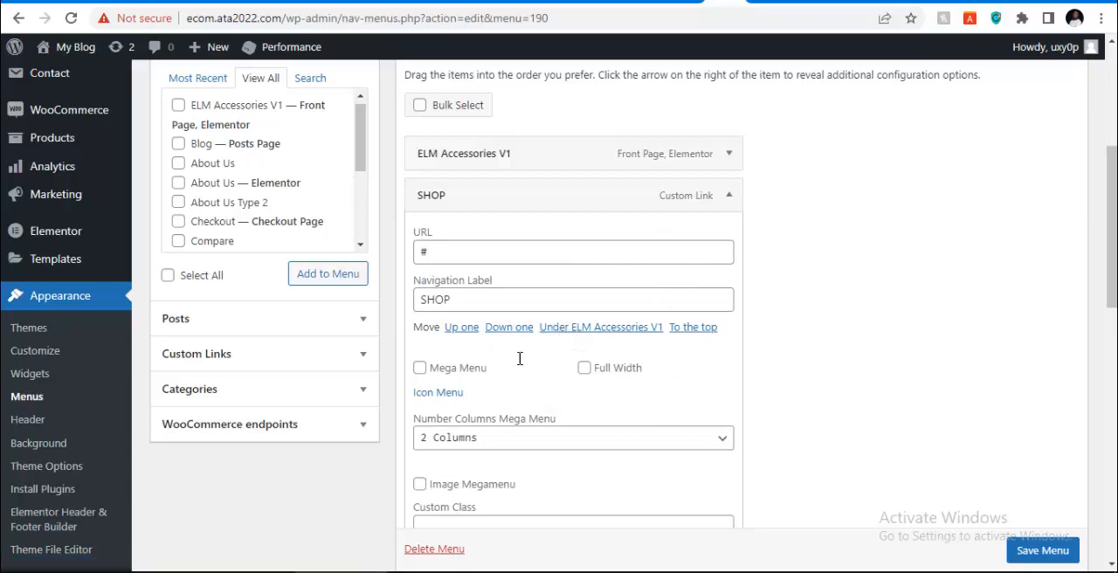
scroll(519, 357, "down", 4)
scroll(439, 412, "down", 4)
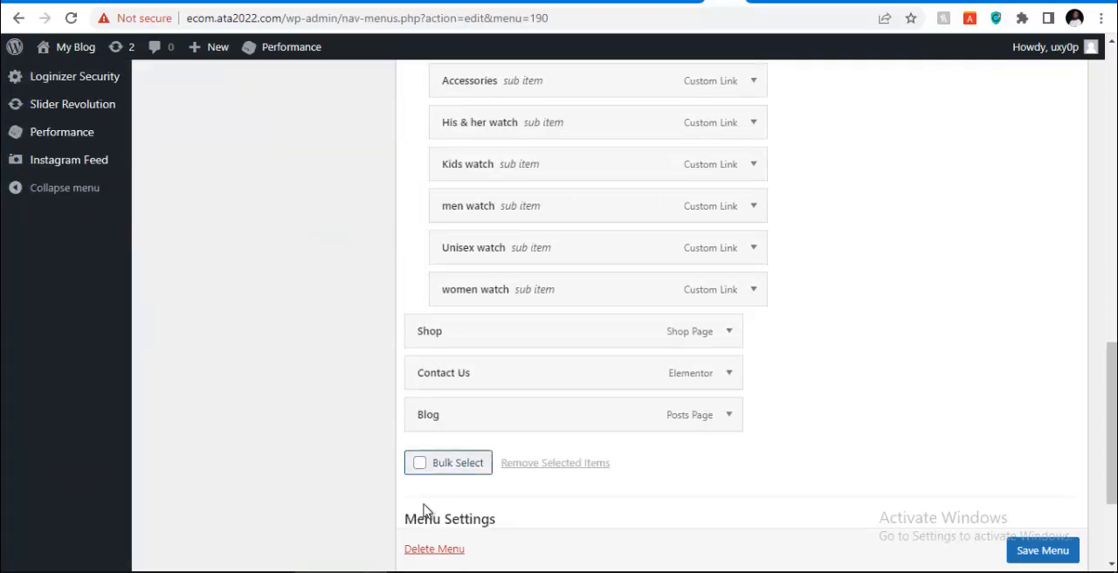
scroll(451, 382, "up", 2)
scroll(451, 381, "up", 2)
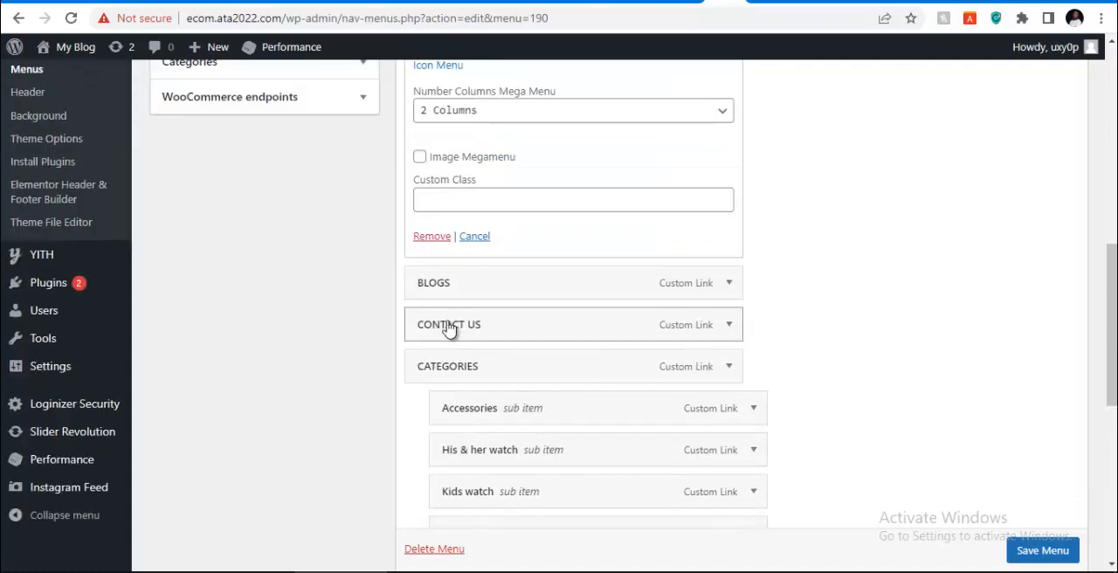
left_click(430, 242)
scroll(475, 168, "up", 5)
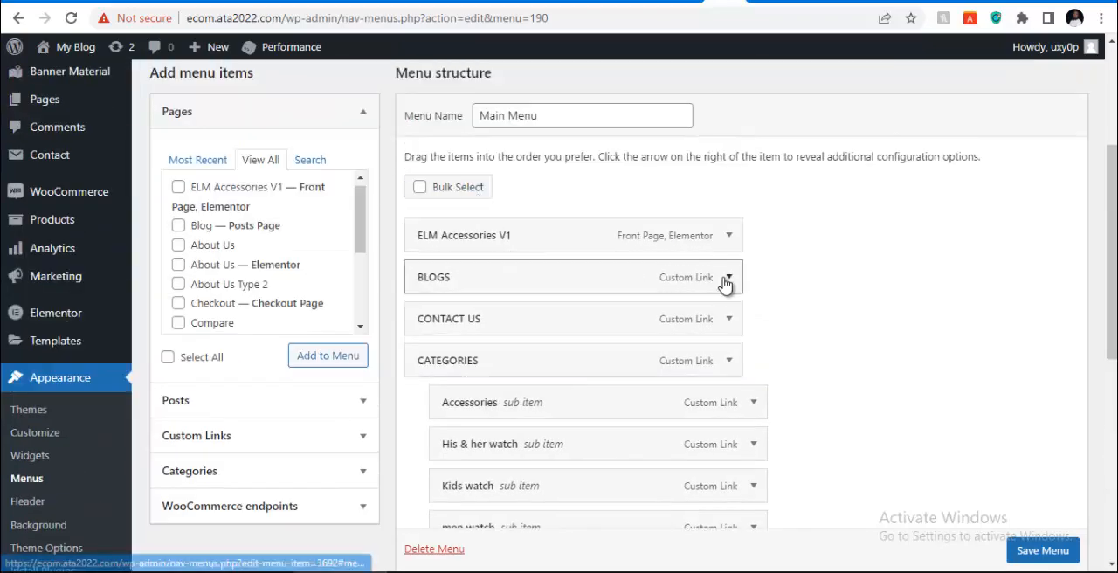
Remove the BLOGS and CONTACT US custom links from the Main Menu structure
left_click(728, 277)
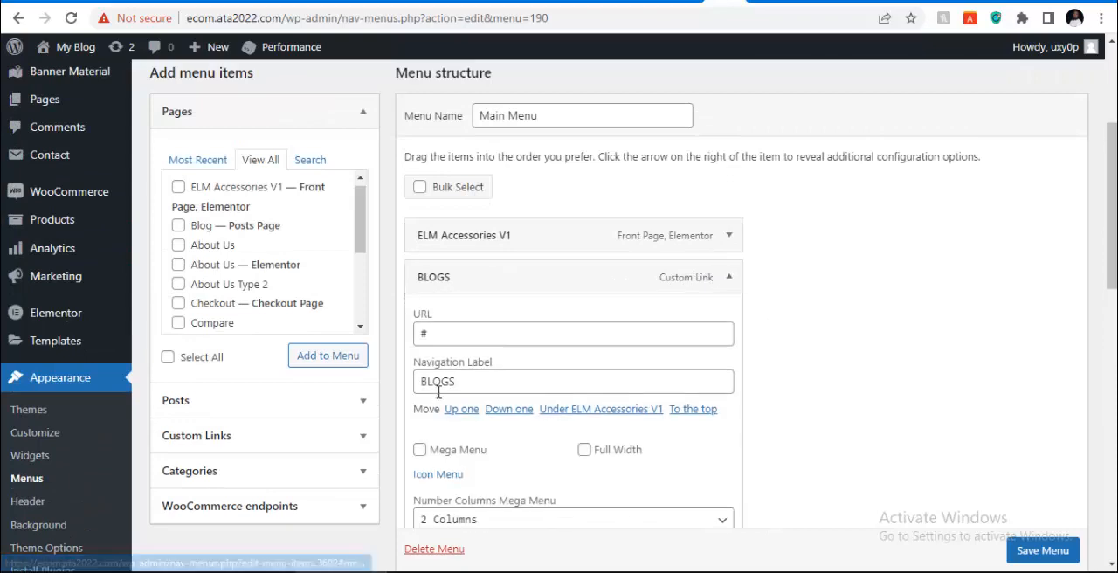
scroll(433, 477, "down", 2)
left_click(432, 482)
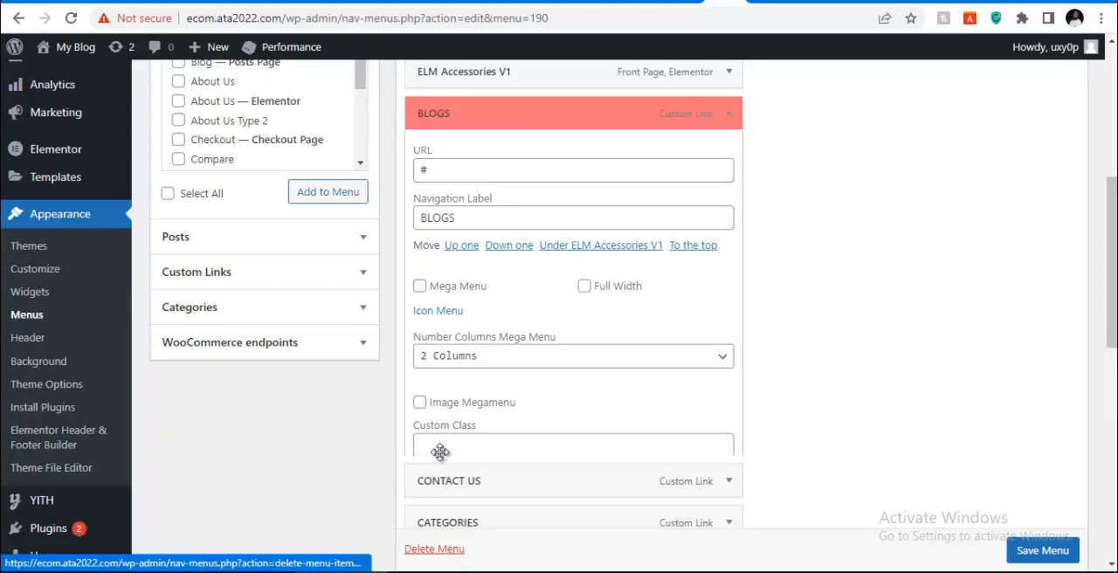
scroll(574, 178, "up", 1)
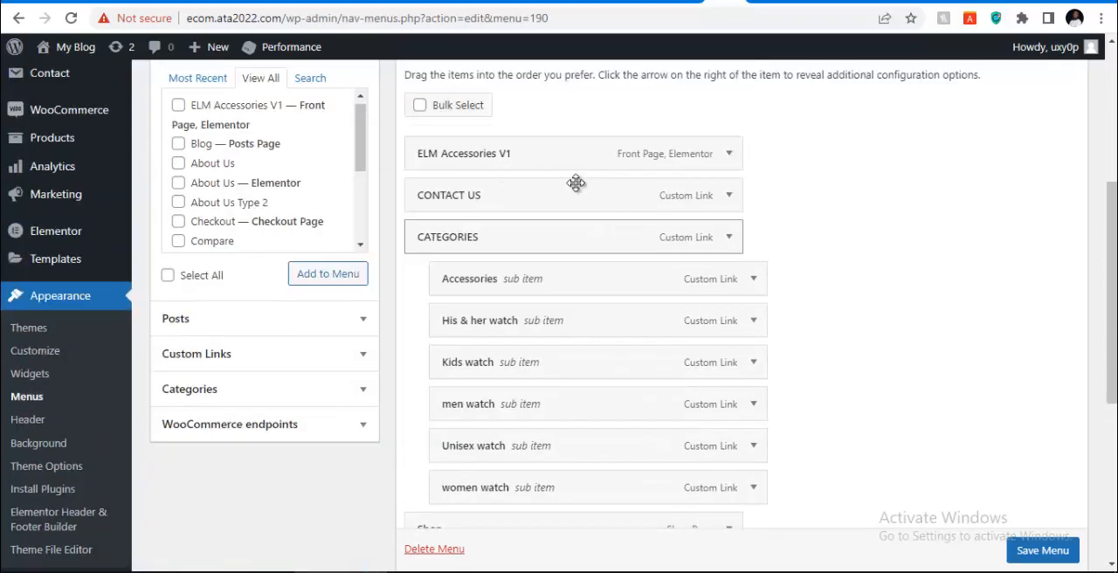
left_click(729, 198)
scroll(450, 348, "down", 3)
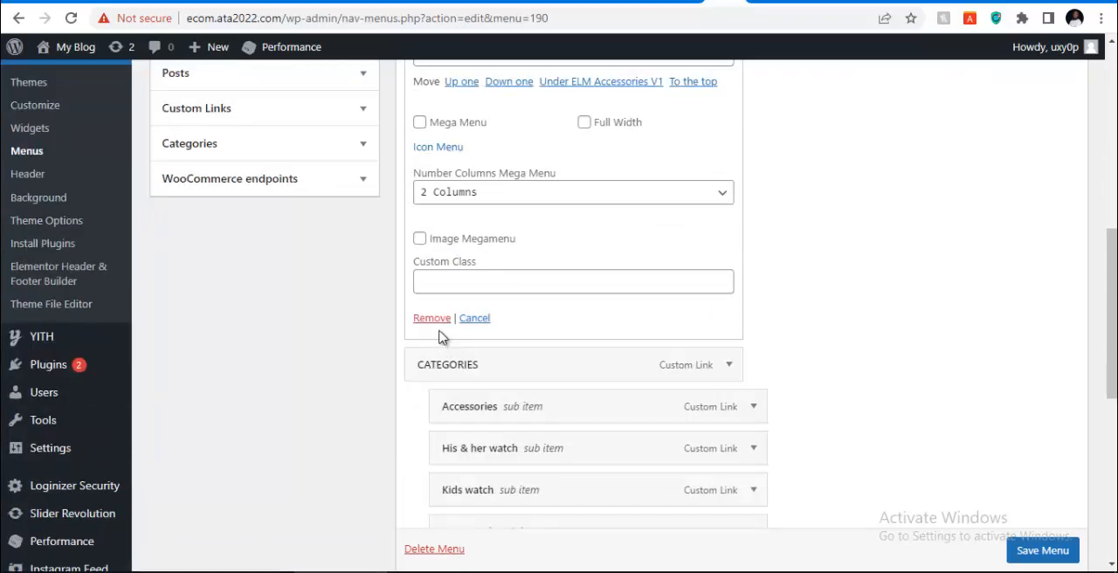
left_click(432, 319)
scroll(623, 239, "up", 4)
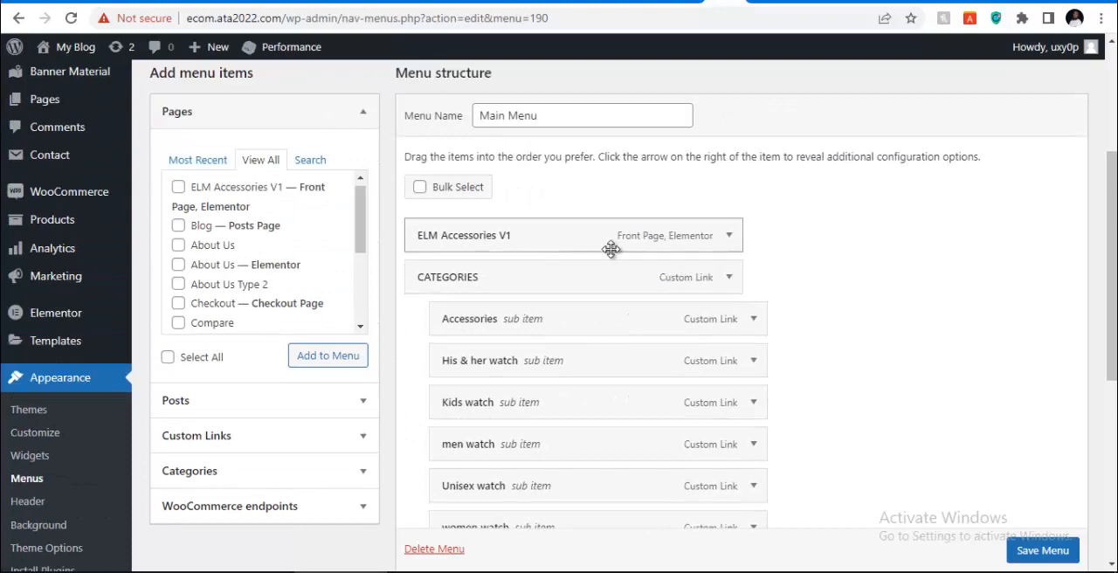
Set the navigation label of the ELM Accessories V1 front page item to HOME in the Main Menu
left_click(723, 237)
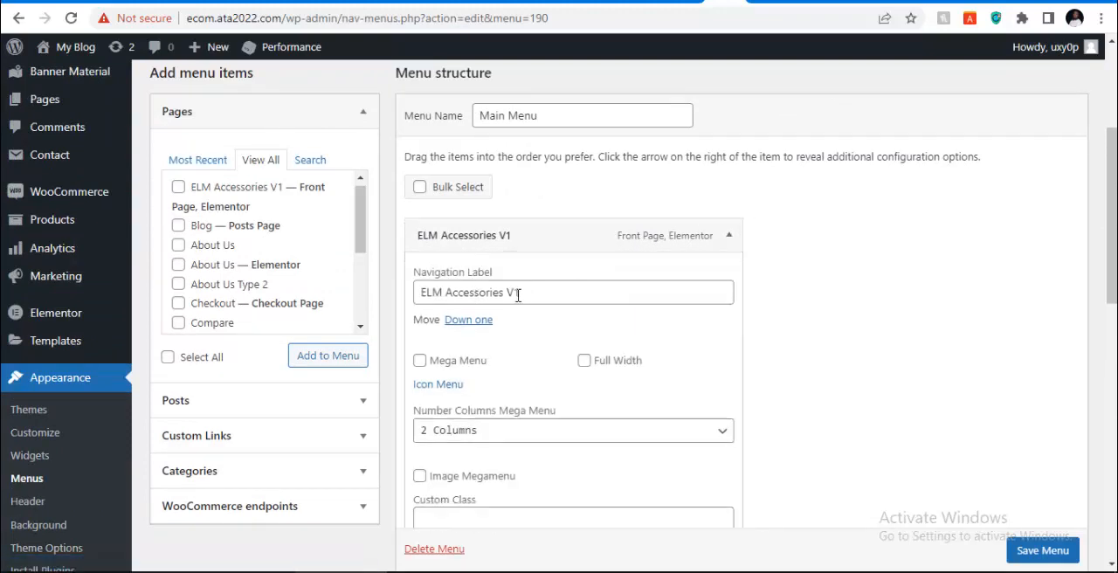
left_click(546, 290)
key("ctrl+a")
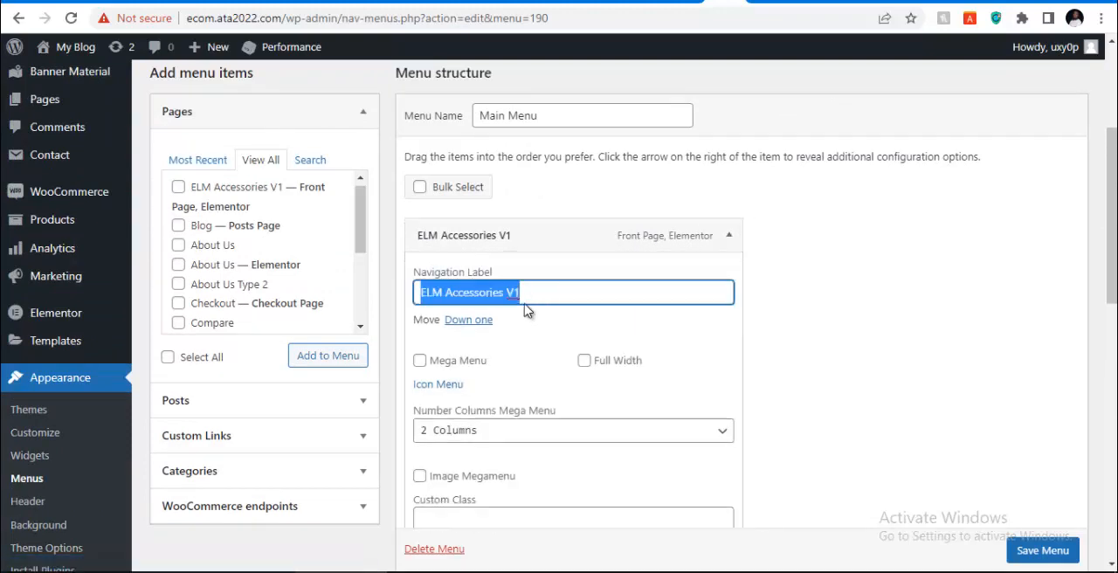
type("HOME")
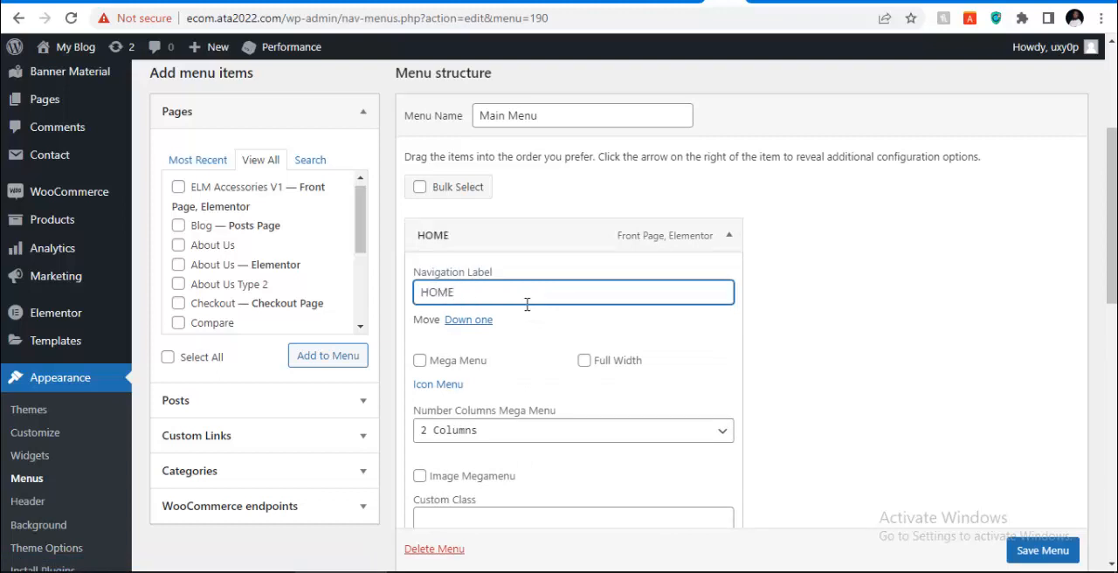
scroll(527, 304, "down", 1)
left_click(721, 155)
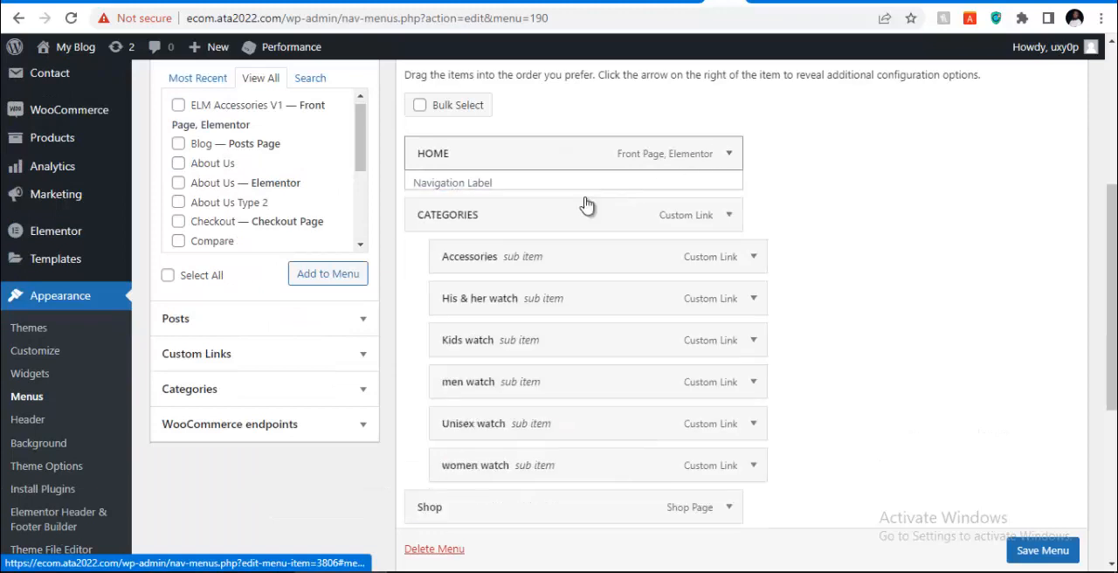
Set the navigation label of the Shop page item to SHOP
scroll(533, 341, "down", 2)
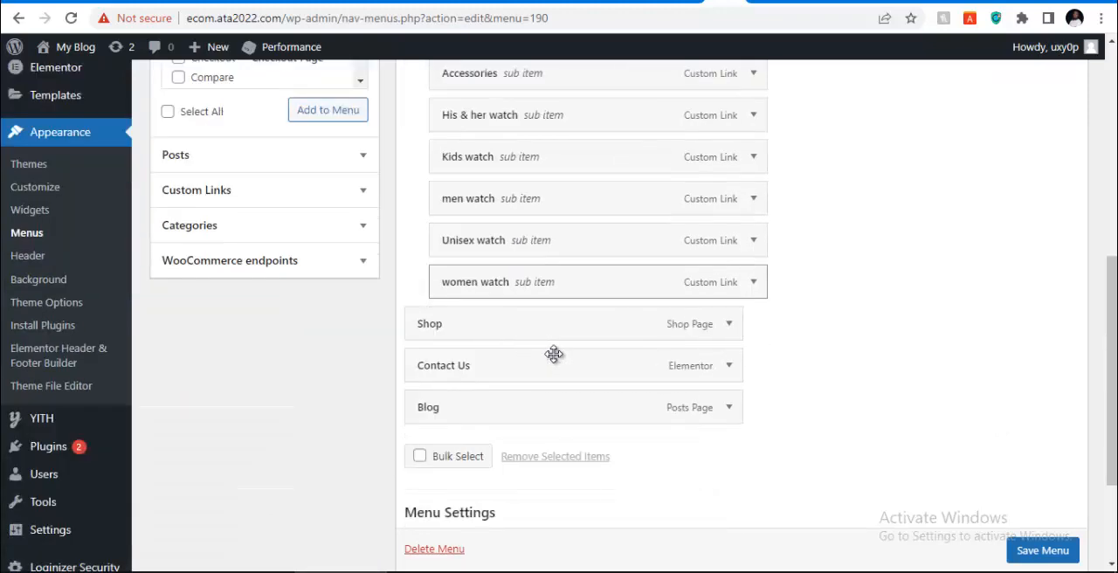
left_click(731, 323)
left_click(461, 389)
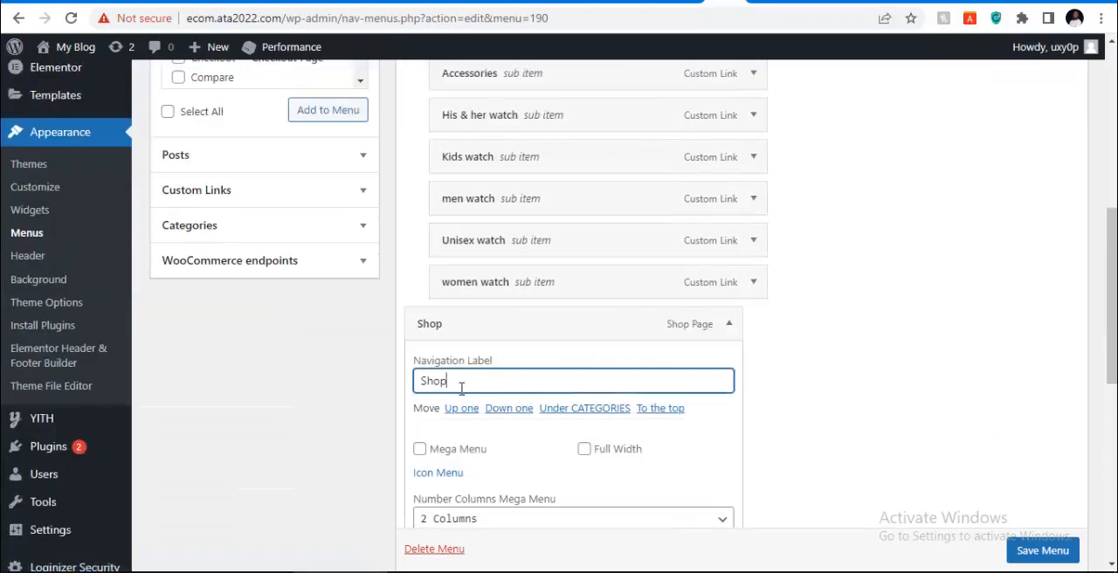
double_click(461, 388)
type("SHOP")
scroll(513, 409, "down", 1)
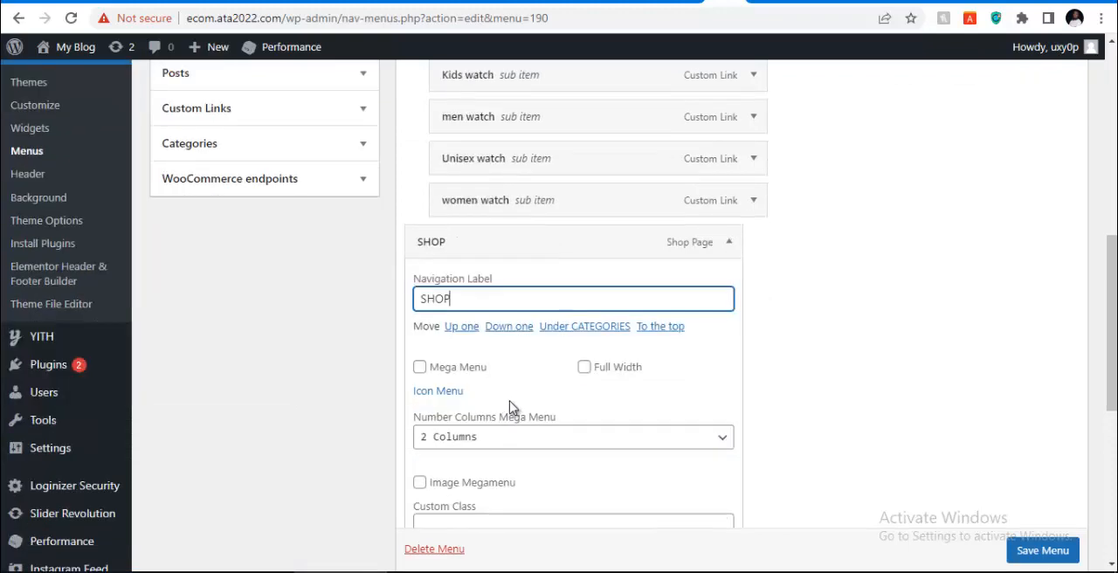
left_click(730, 242)
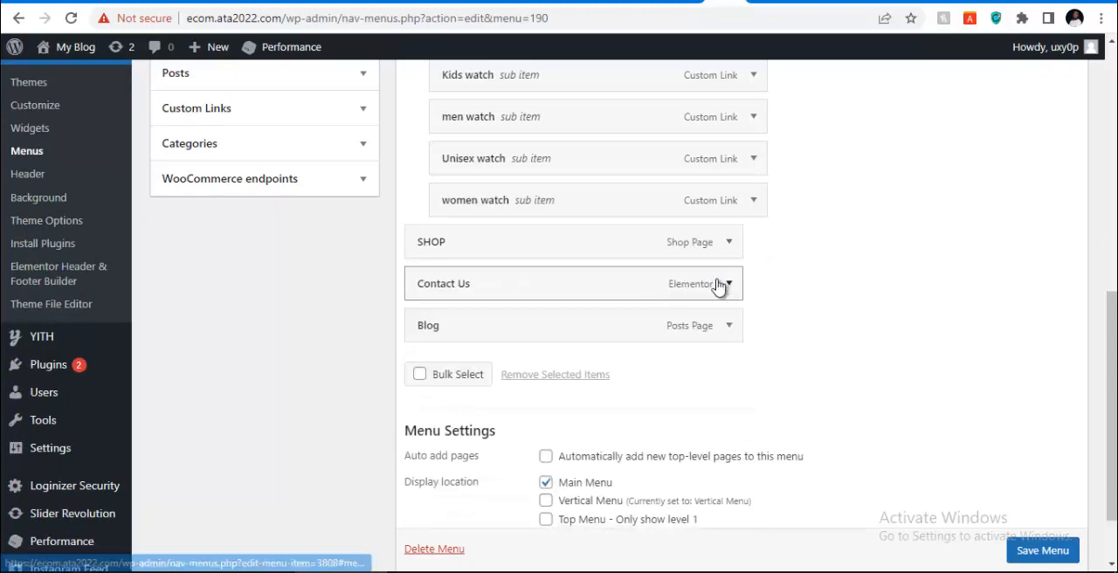
Move the Blog item above Contact Us in the menu structure and set its navigation label to BLOG
left_click_drag(570, 323, 560, 288)
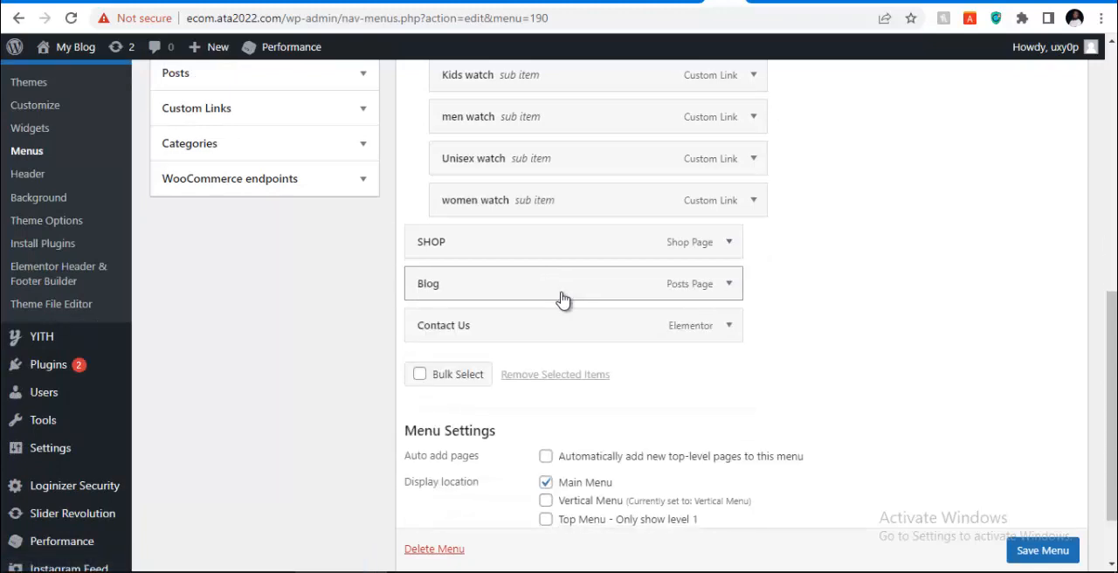
left_click(721, 284)
left_click(519, 338)
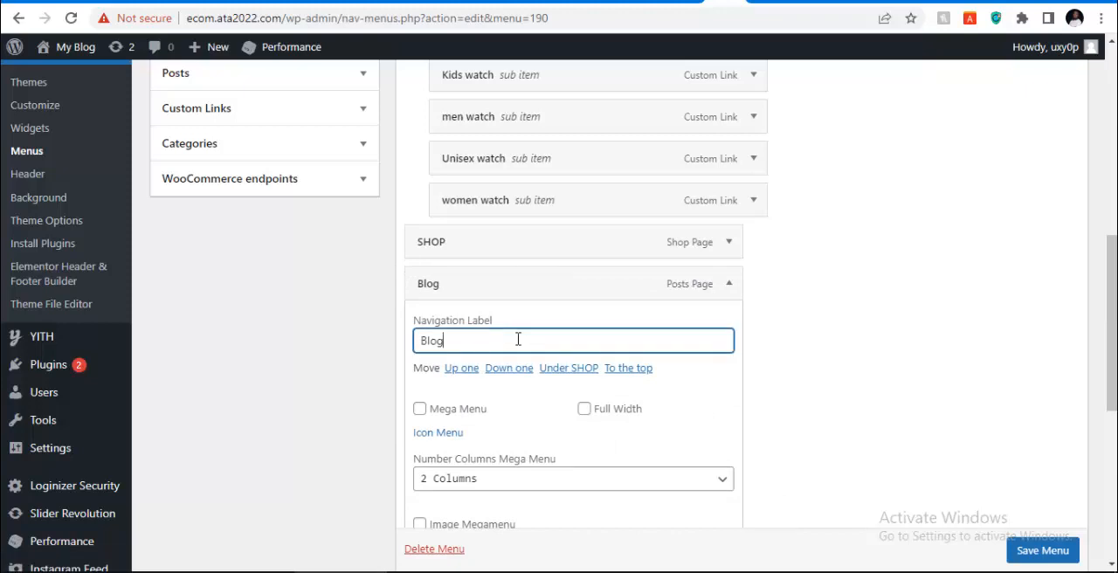
double_click(516, 338)
type("BLOG")
scroll(522, 341, "down", 1)
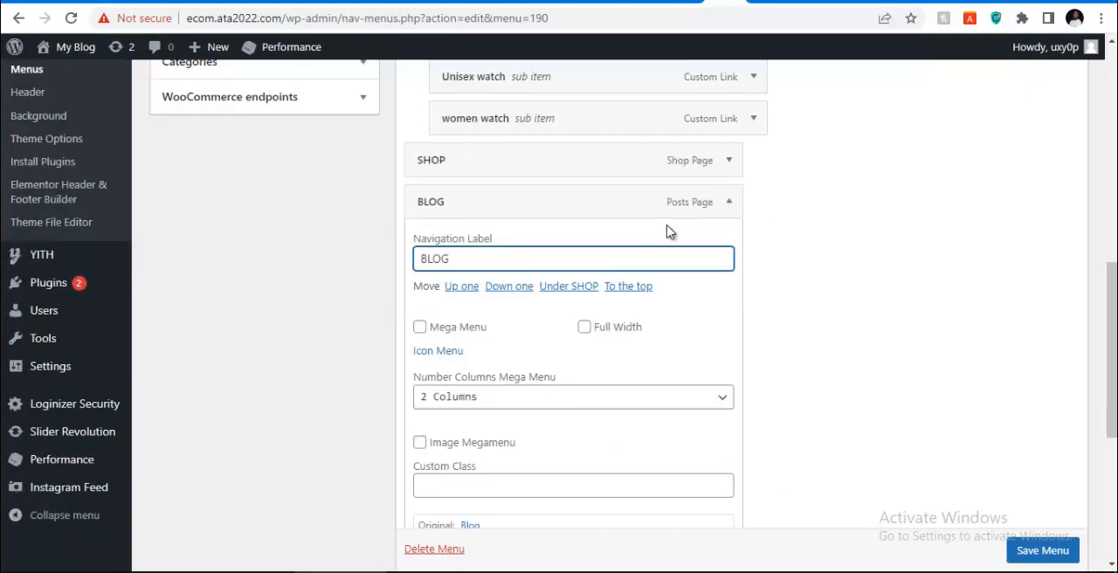
left_click(728, 205)
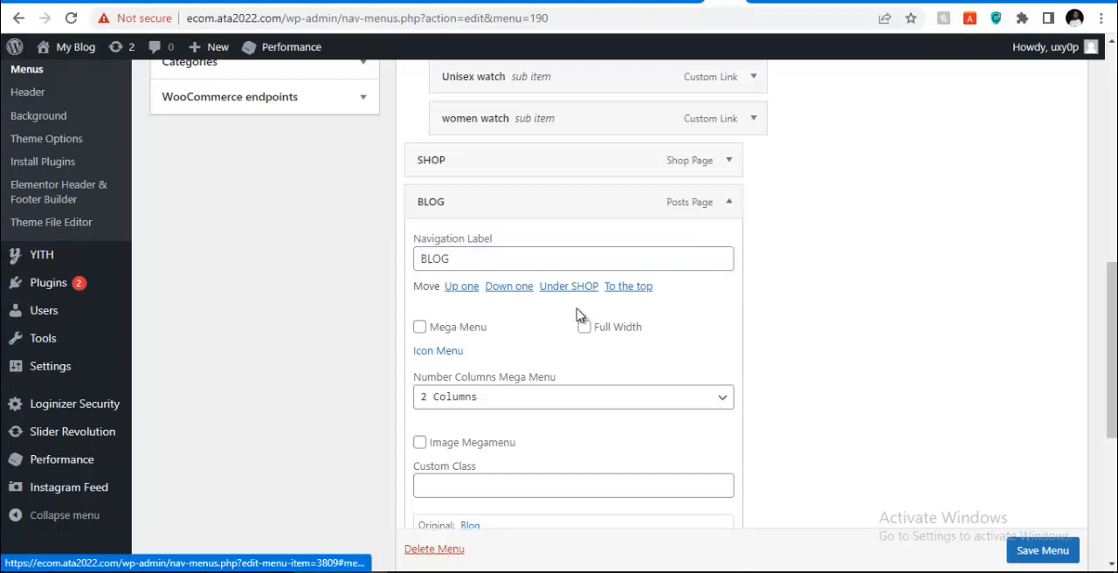
left_click(729, 202)
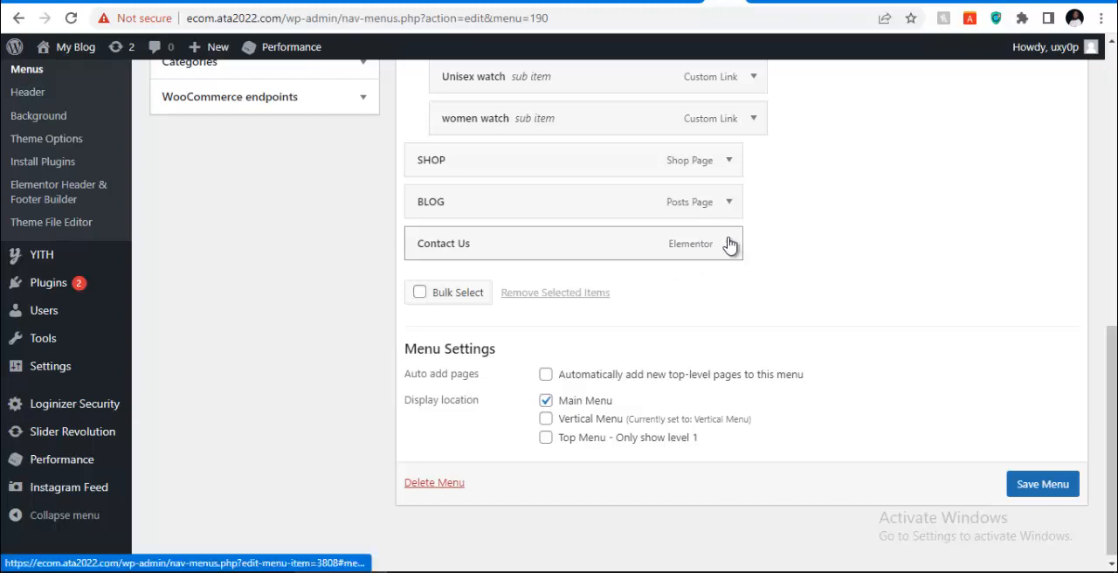
Set the navigation label of the Contact Us item to CONTACT US and save the Main Menu
left_click(729, 244)
left_click(510, 297)
key("ctrl+a")
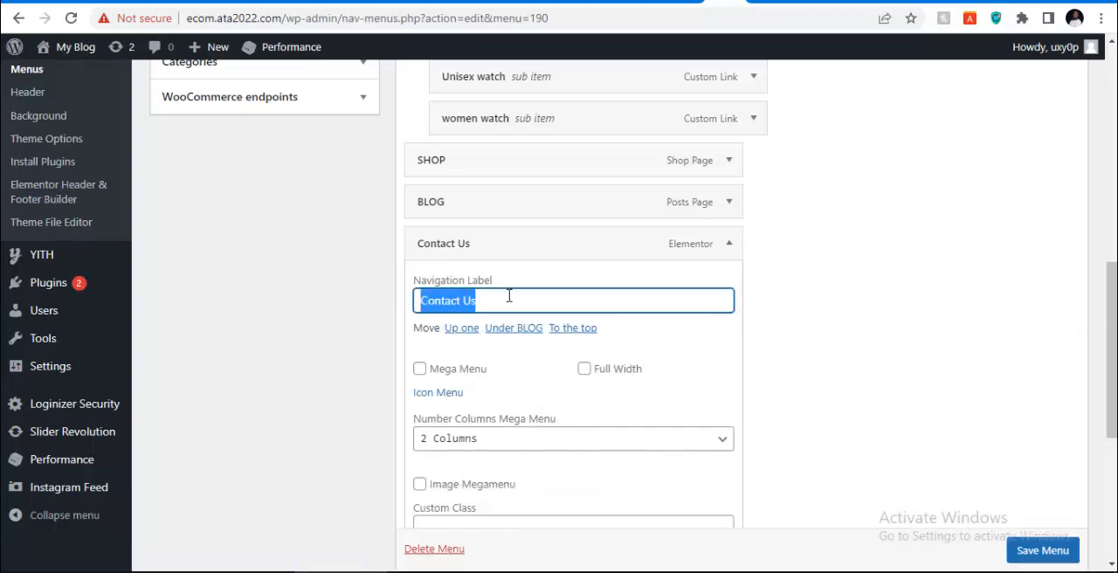
type("\\")
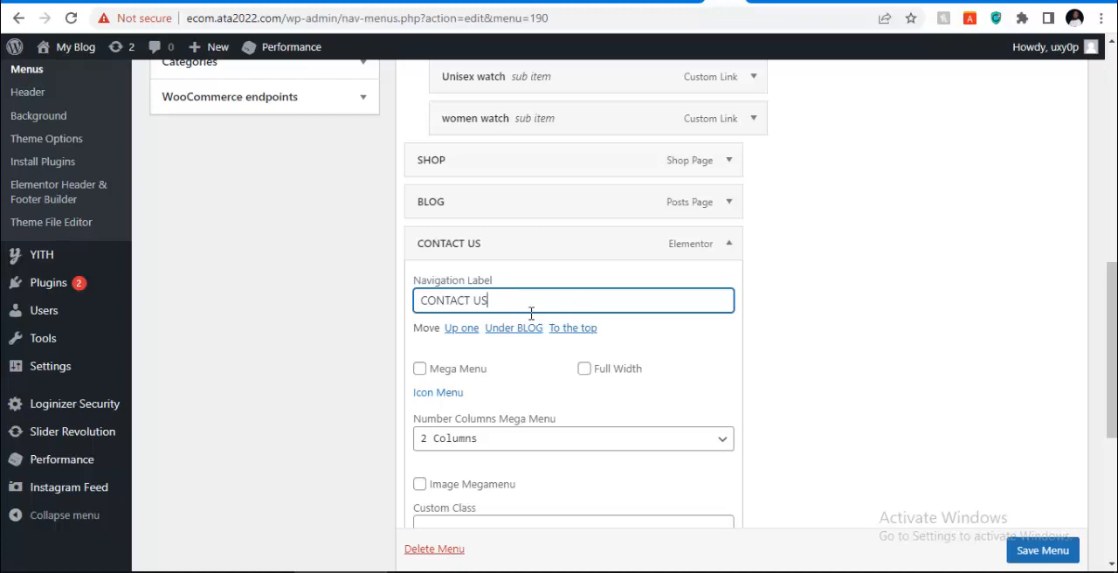
left_click(729, 245)
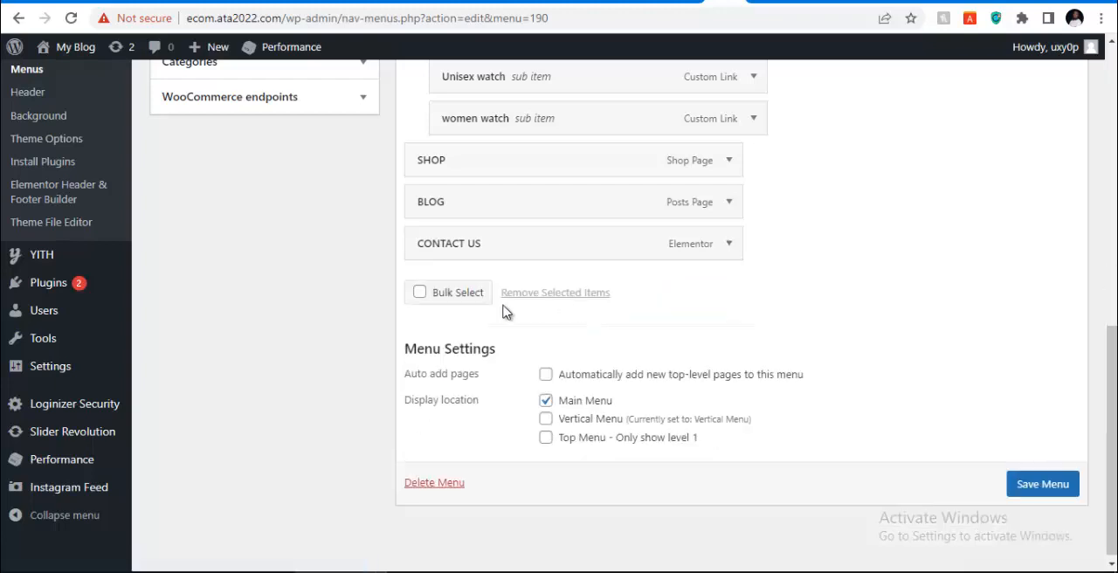
left_click(1021, 486)
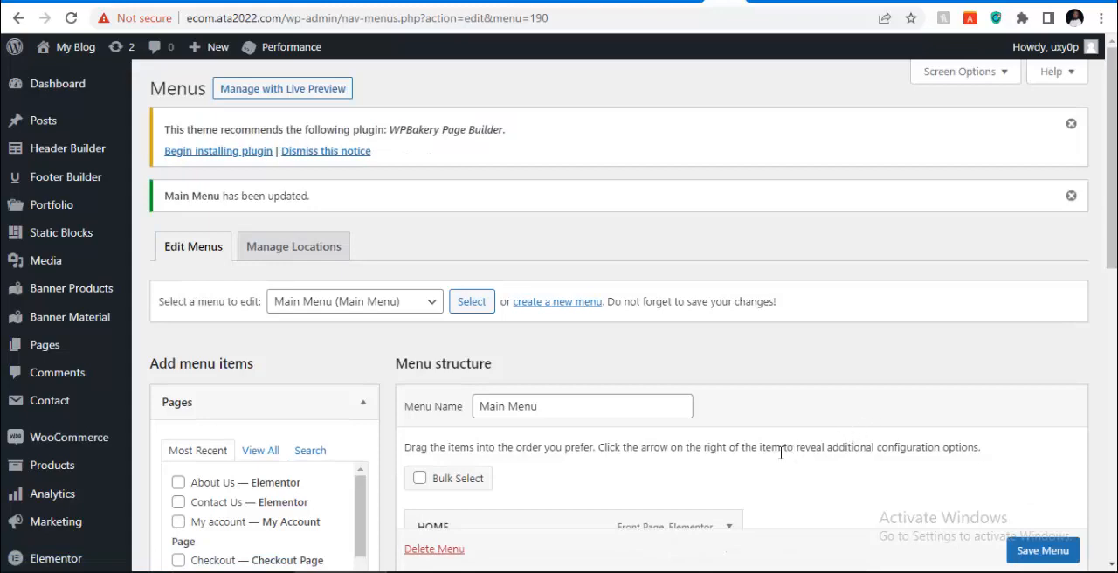
Review the saved menu structure, and reload the storefront home page to check its header navigation and Browse Categories list
scroll(512, 294, "down", 8)
scroll(498, 267, "up", 4)
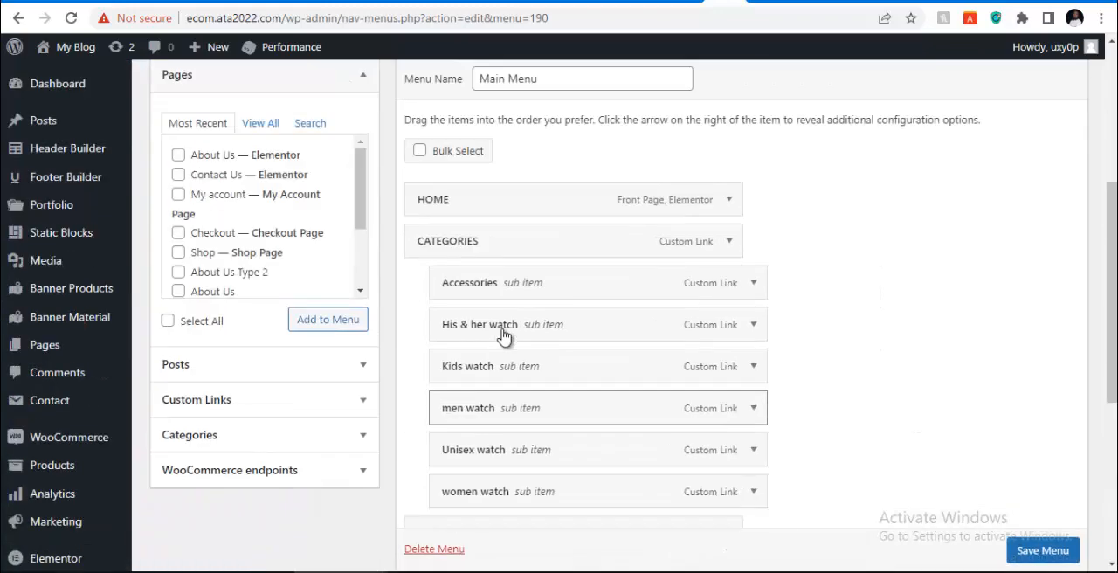
scroll(504, 337, "up", 3)
left_click(439, 219)
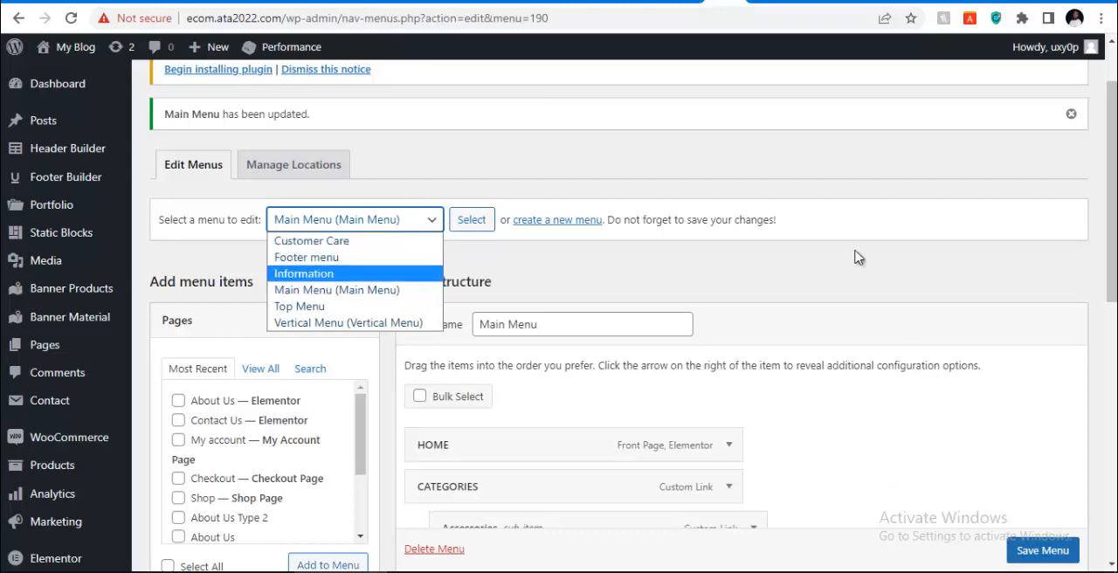
left_click(792, 2)
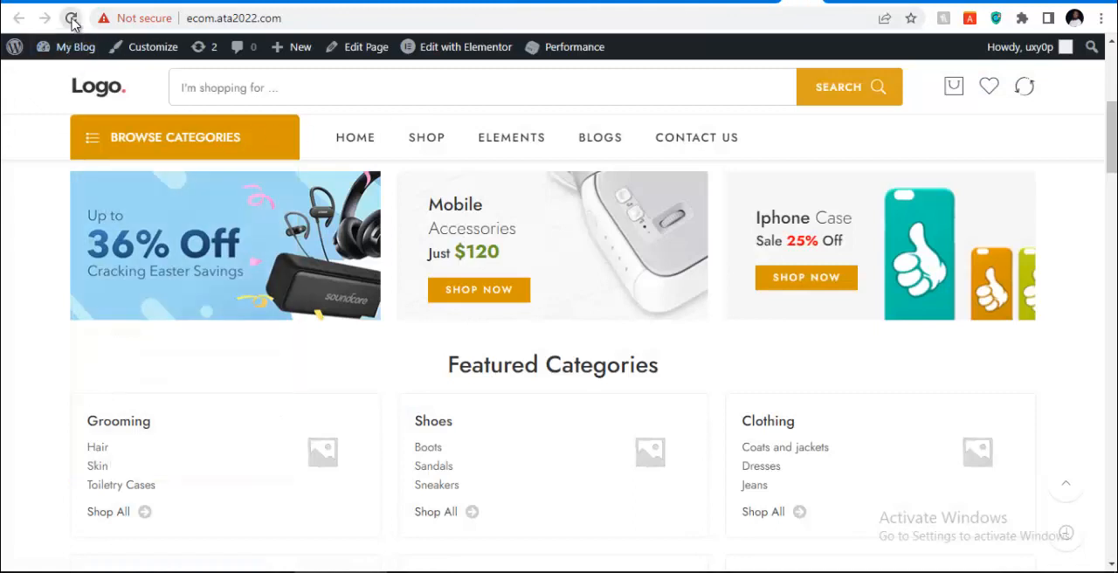
left_click(73, 20)
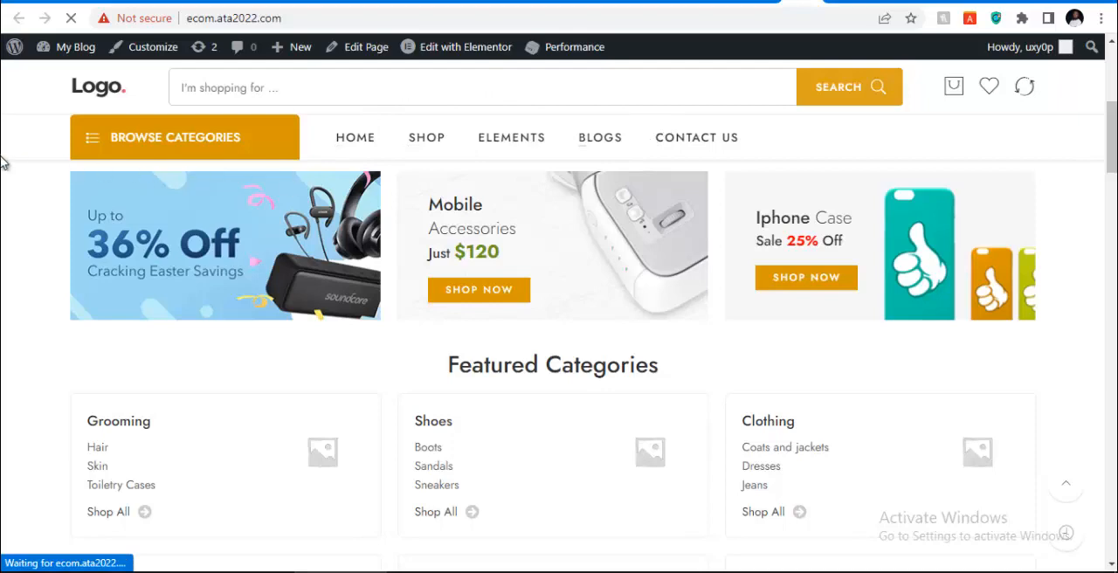
scroll(474, 217, "up", 5)
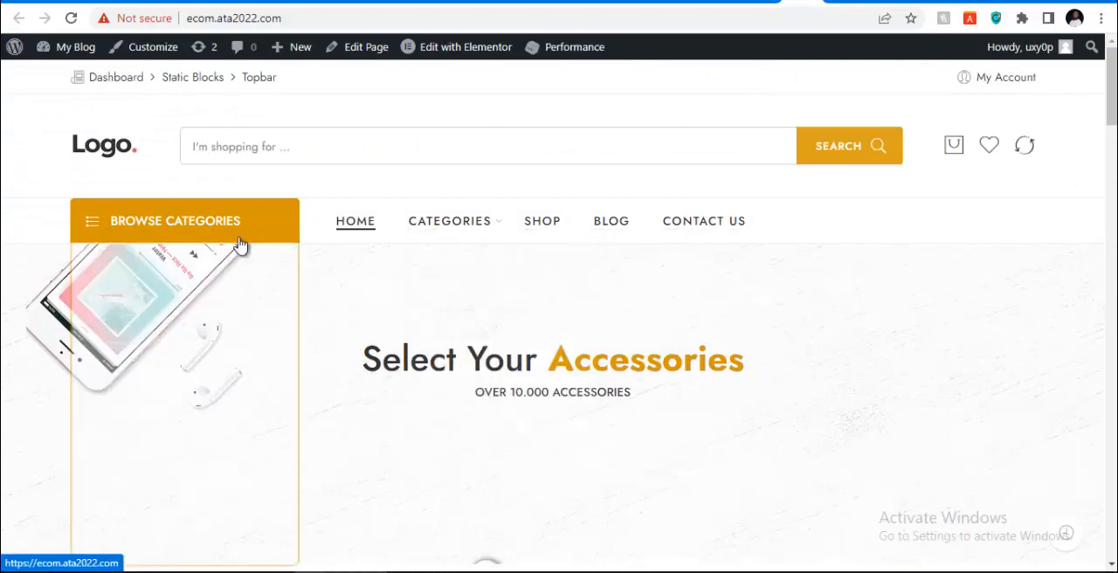
mouse_move(238, 239)
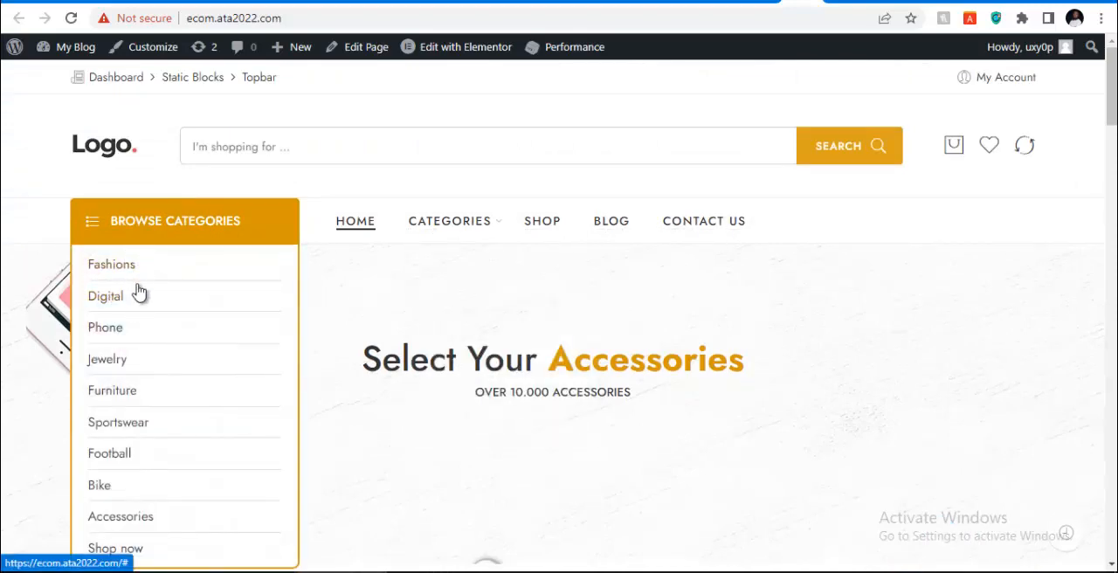
scroll(144, 270, "down", 3)
scroll(152, 258, "up", 1)
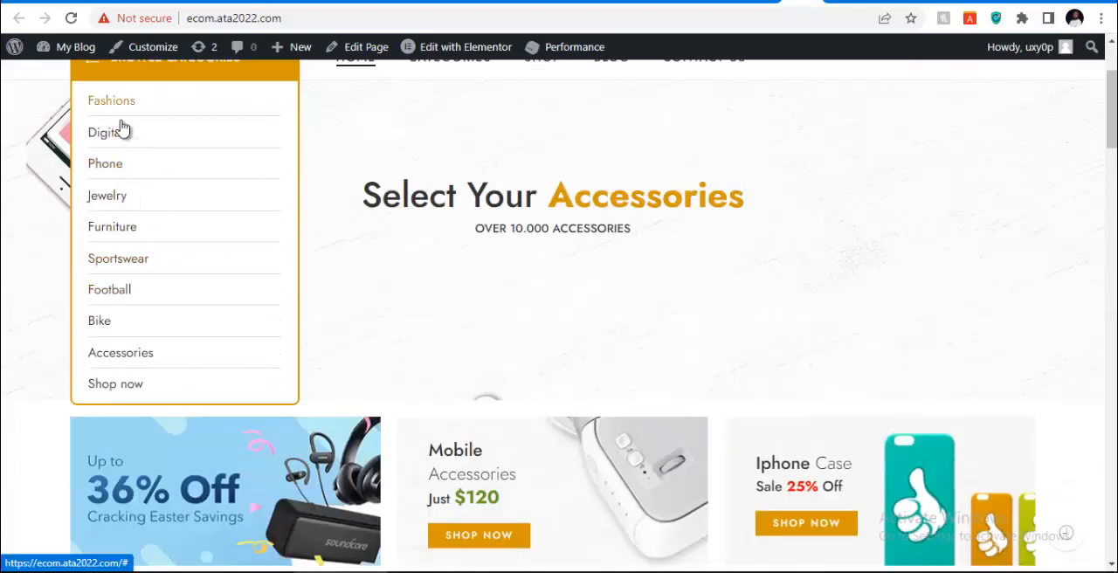
Switch to the untitled Notepad task list to check the website setup steps, and minimize it again
mouse_move(669, 571)
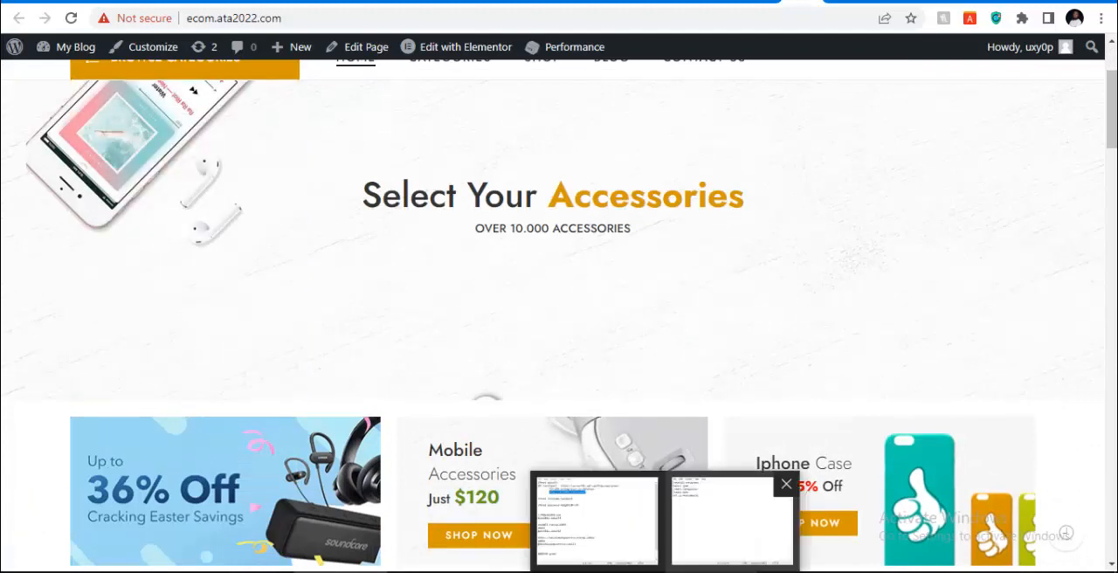
left_click(699, 514)
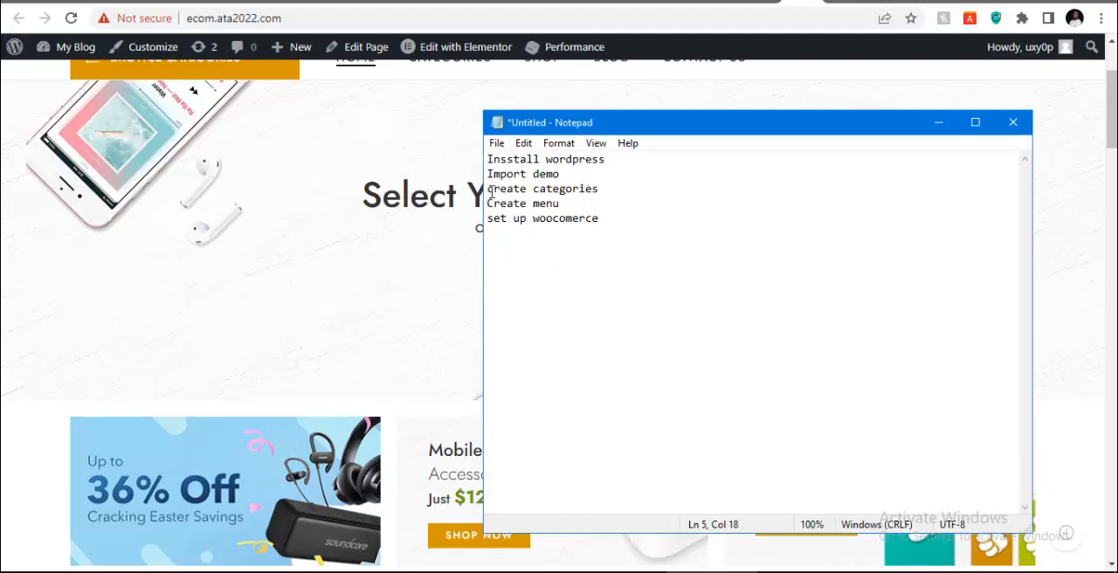
left_click(940, 126)
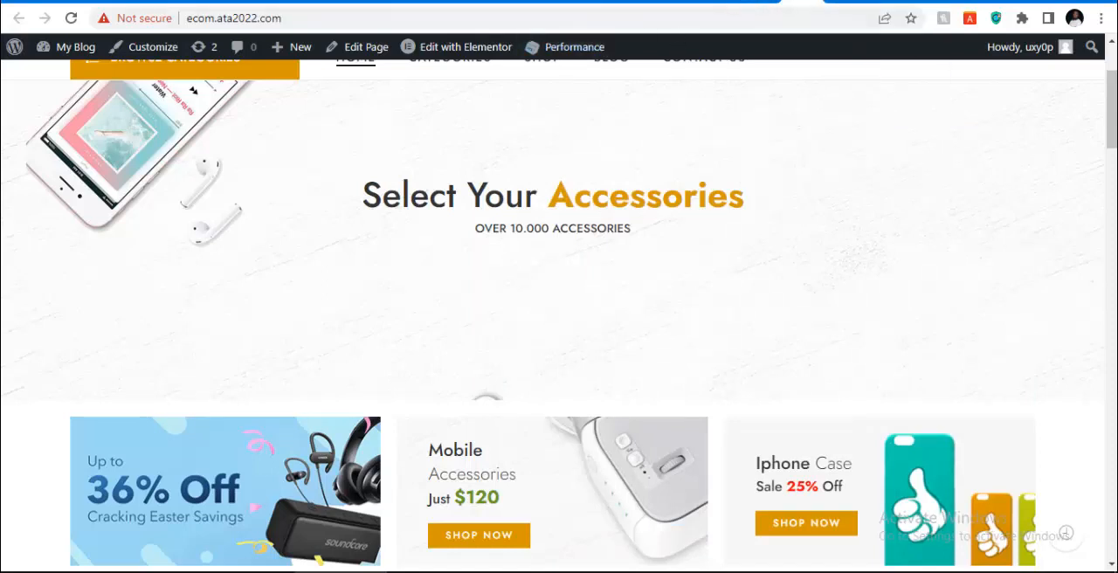
Return to the product categories admin page and open WooCommerce to reach the Store Details page of the setup wizard
left_click(802, 2)
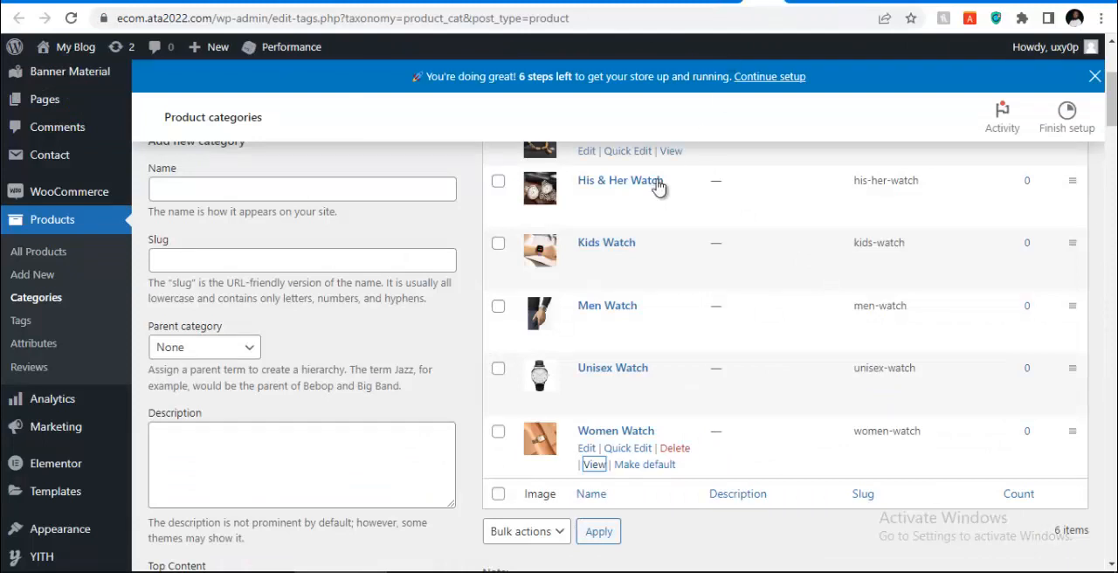
mouse_move(60, 199)
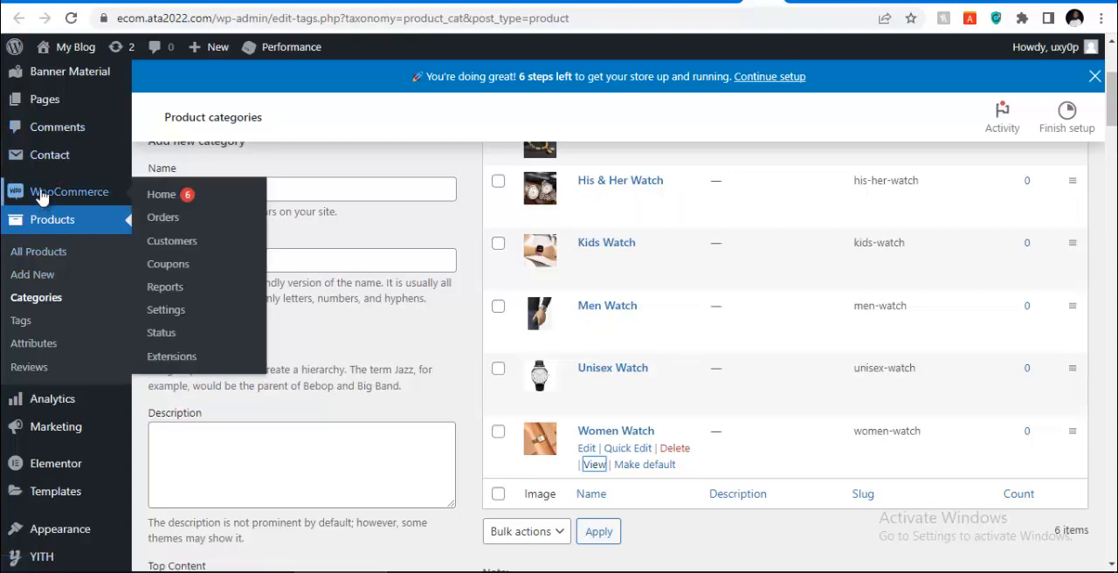
left_click(46, 202)
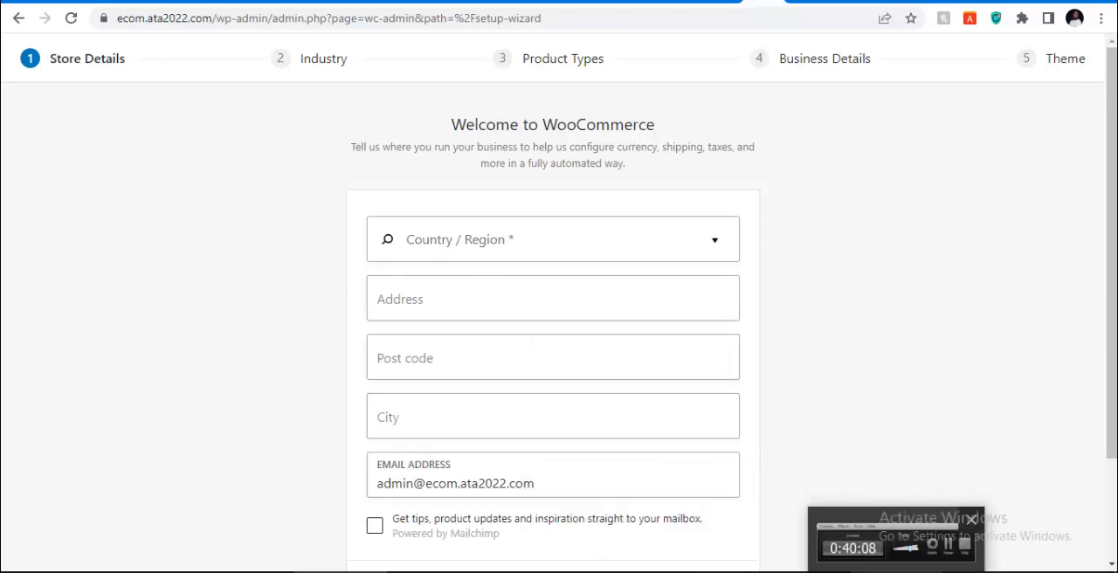
left_click(900, 546)
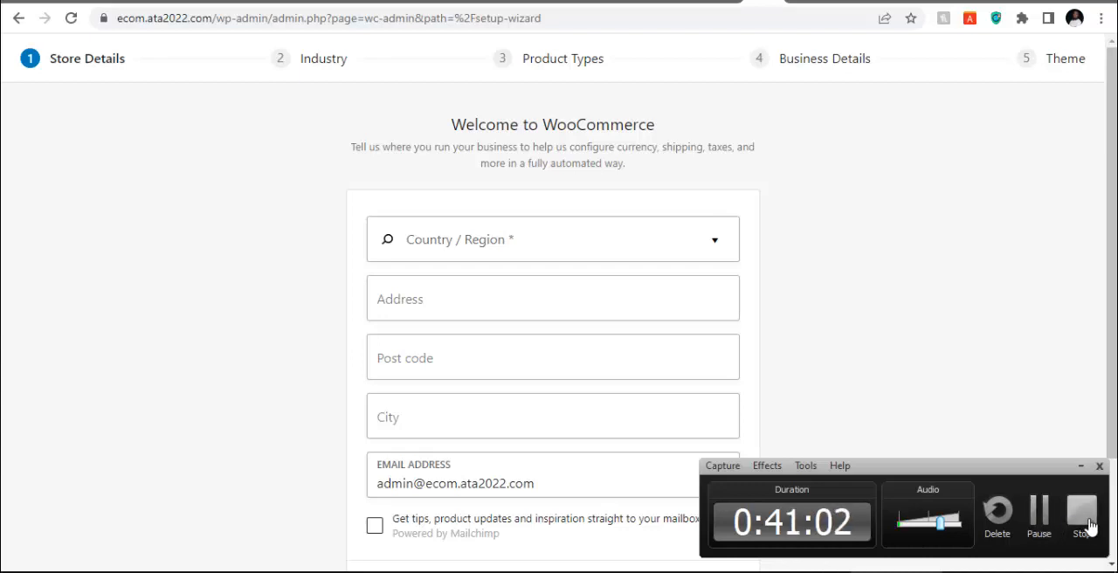
left_click(1083, 524)
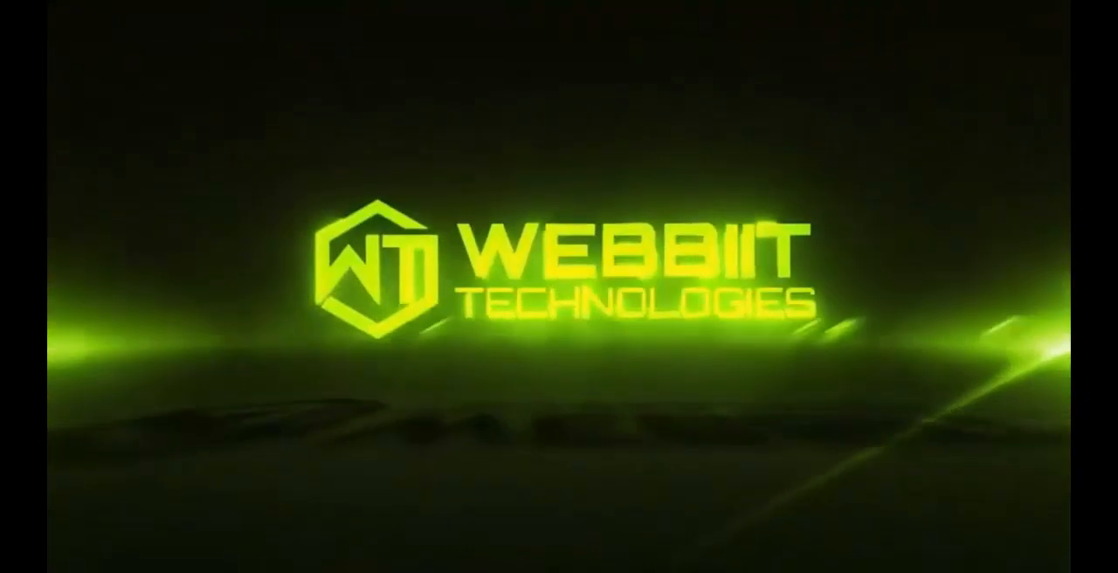